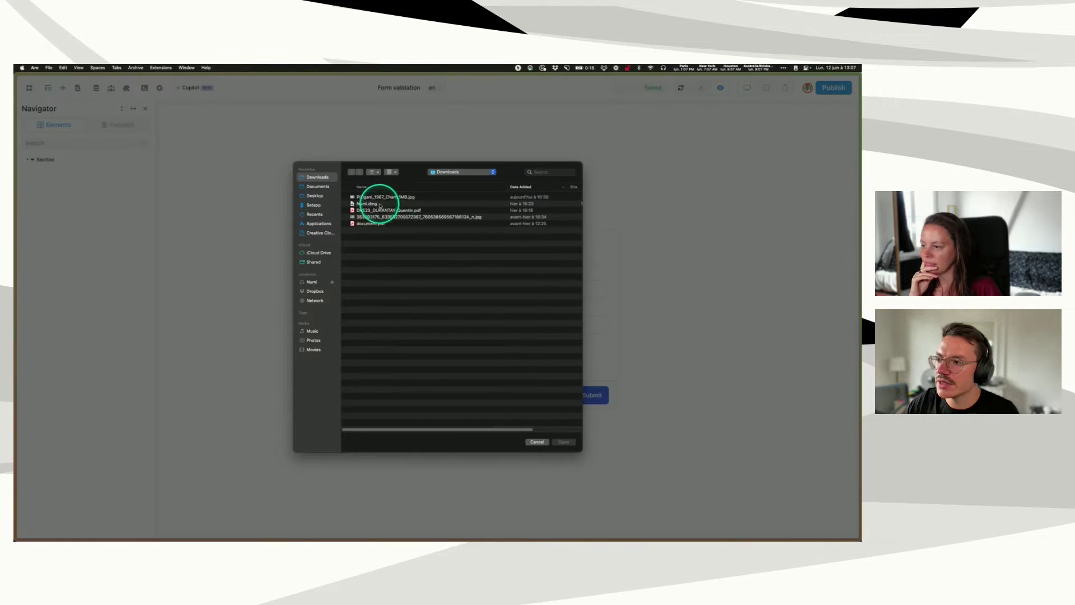
- Attach the 1MB Pizigani_1367_Chart image as the profile picture and submit the form
scroll(406, 198, right, 3)
scroll(406, 198, left, 3)
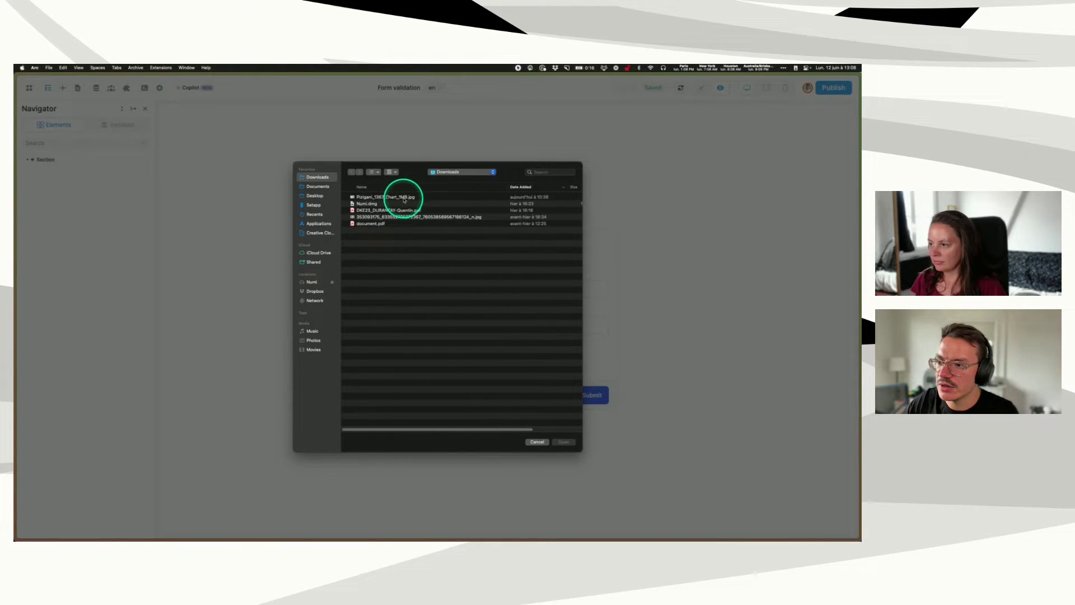
double_click(403, 197)
click(603, 400)
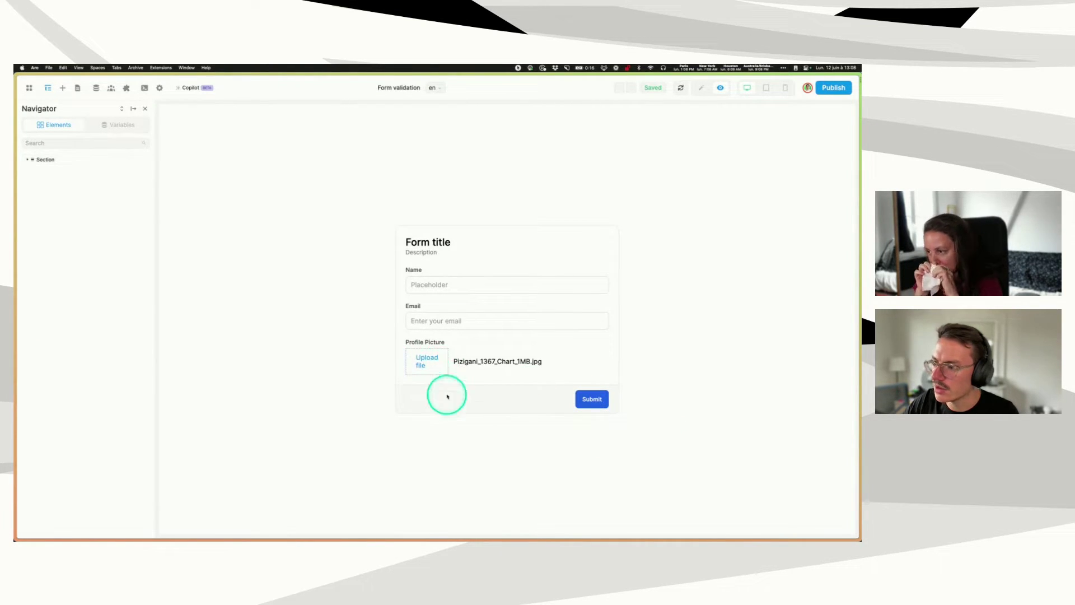
- Attach the smaller long-named jpg from Downloads and submit the form again
click(425, 358)
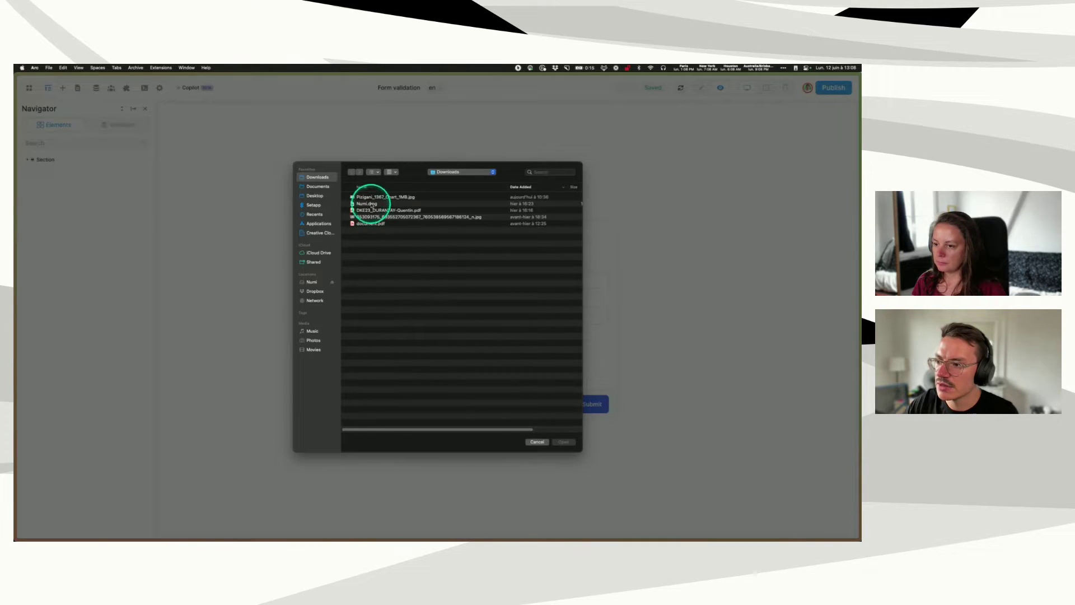
click(408, 218)
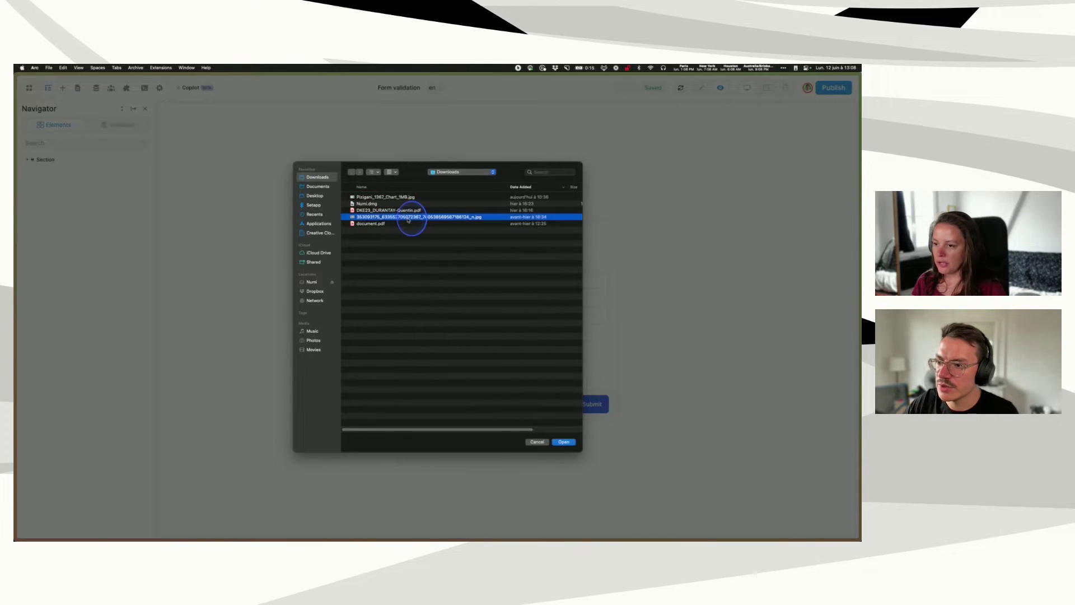
double_click(408, 218)
click(589, 402)
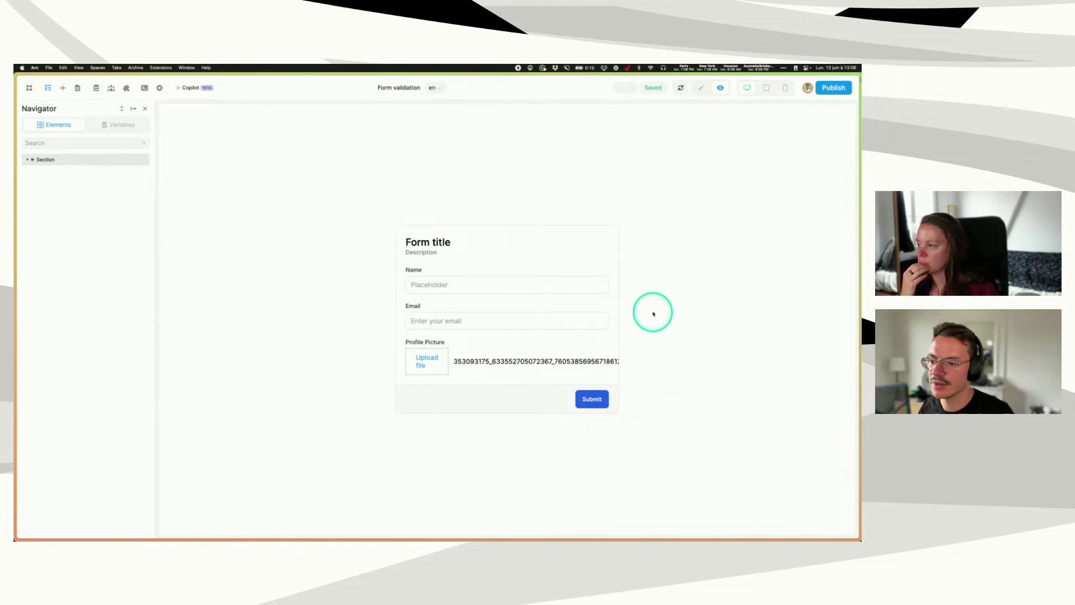
- Focus and leave the empty Name field to show its 'Please enter a name' error
click(428, 285)
click(346, 228)
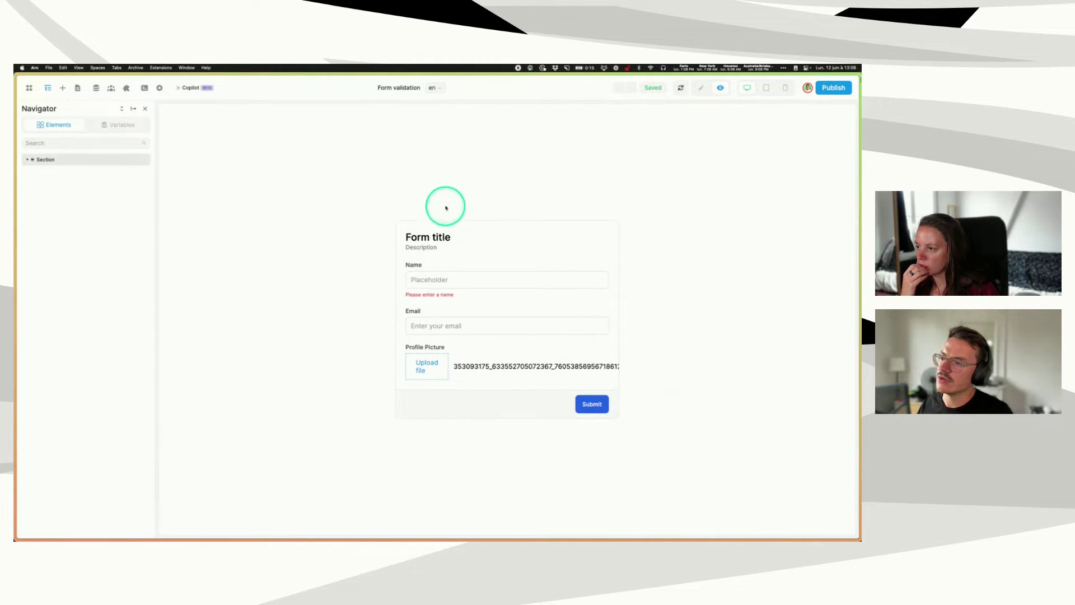
click(701, 87)
- Replace the Name input's placeholder with 'Enter your name'
click(357, 279)
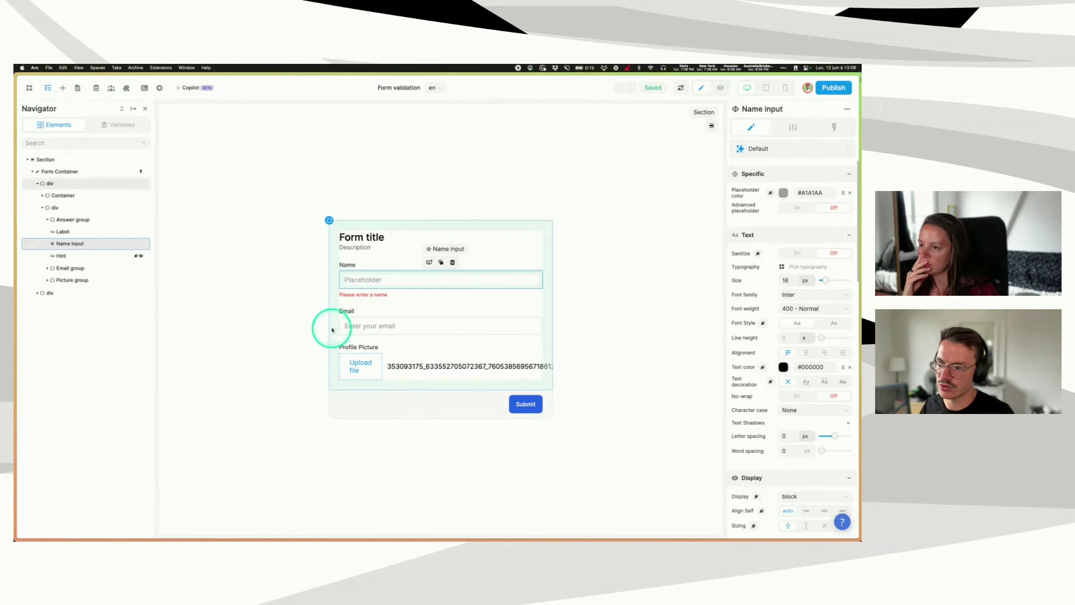
click(795, 134)
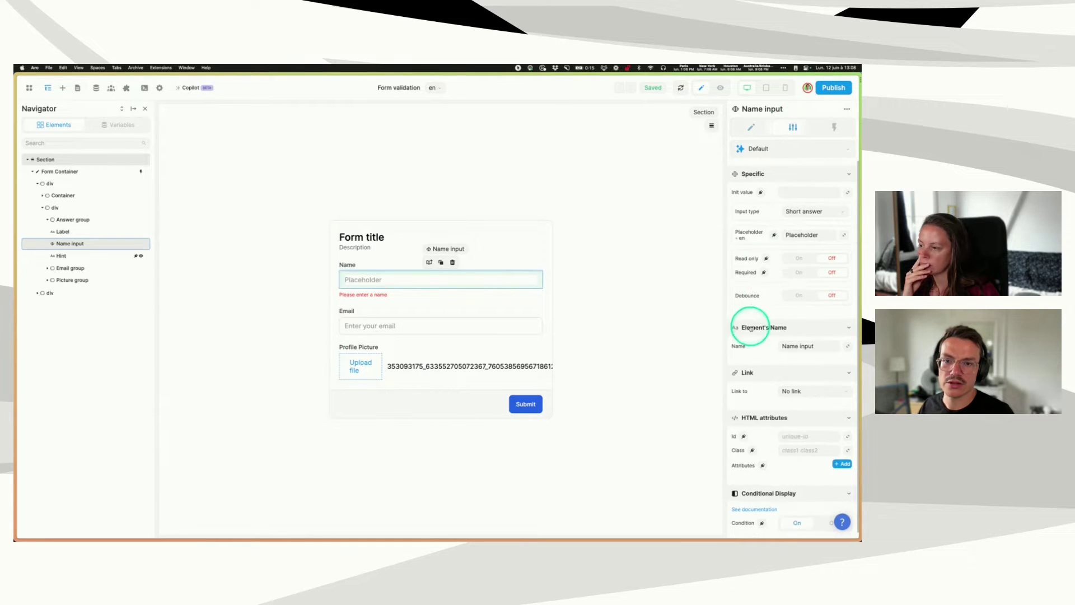
double_click(796, 234)
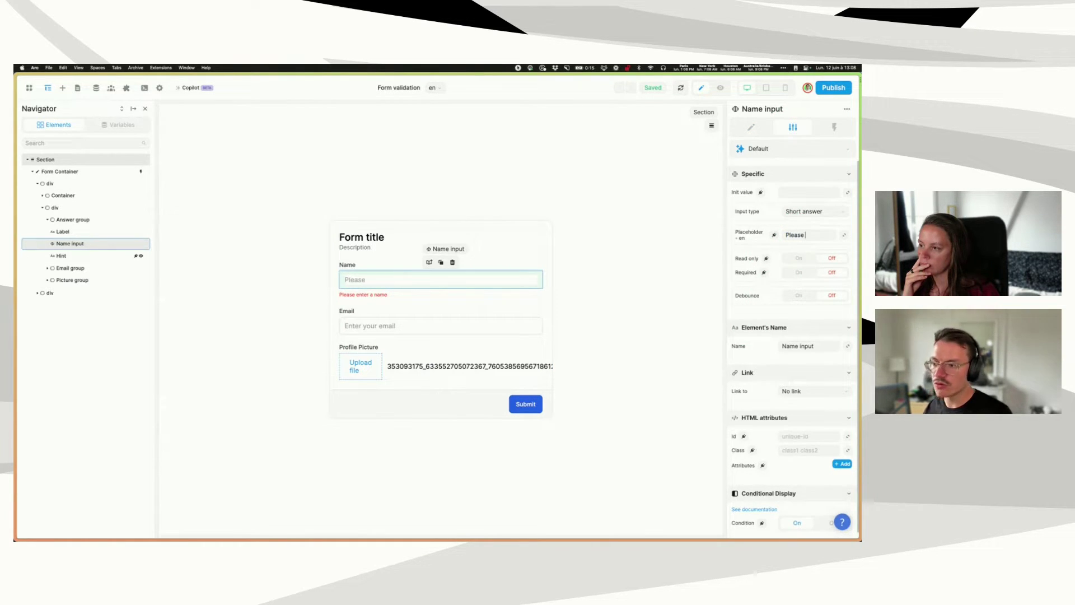
text(Enter your nam)
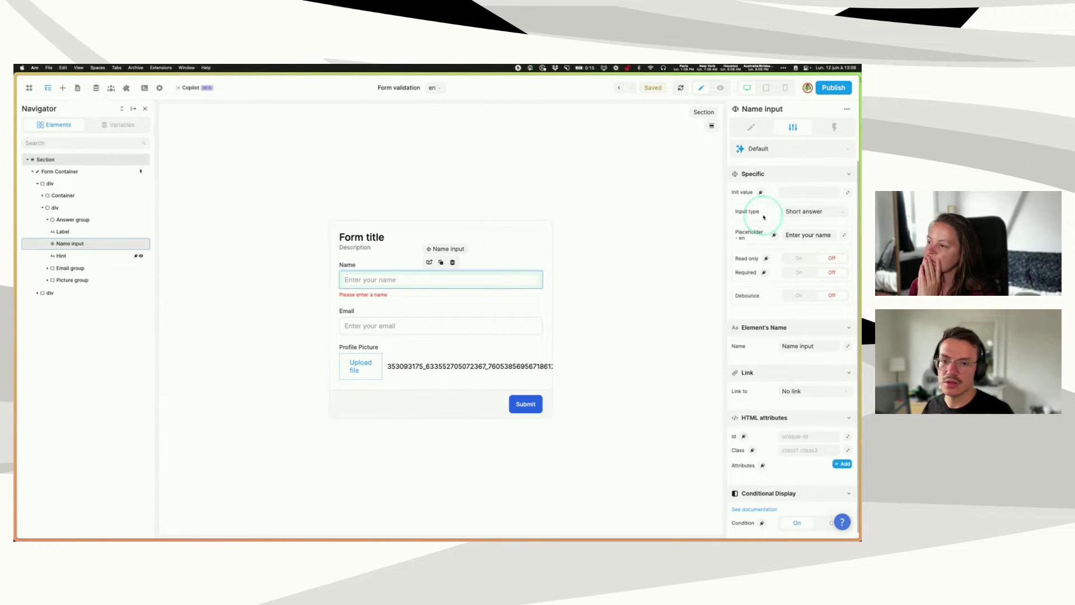
- Check the Name input and its 'Please enter a name' hint, and preview the page
click(590, 257)
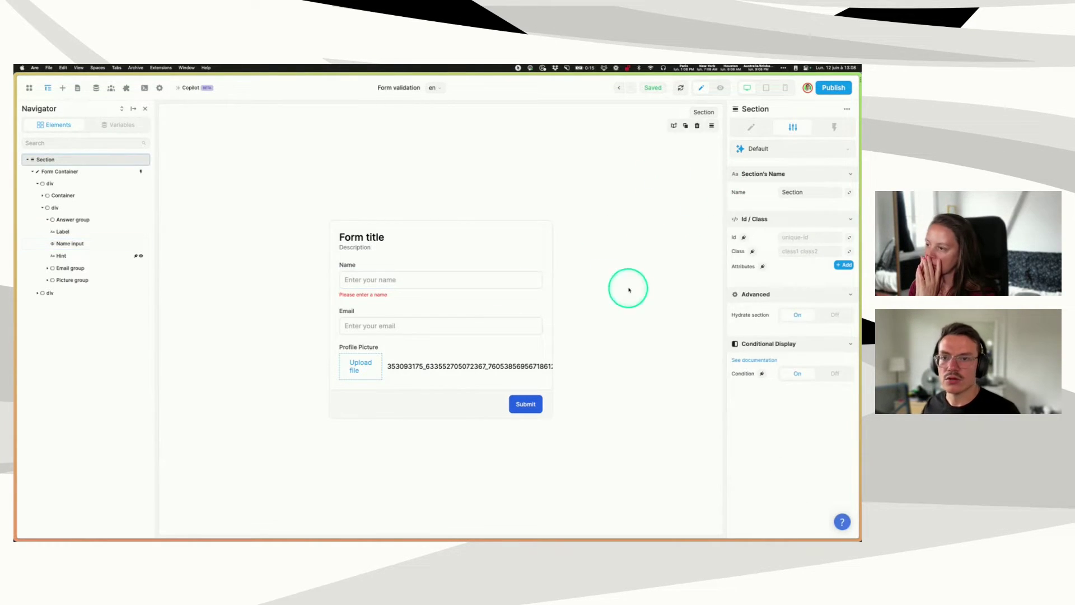
click(371, 280)
click(367, 293)
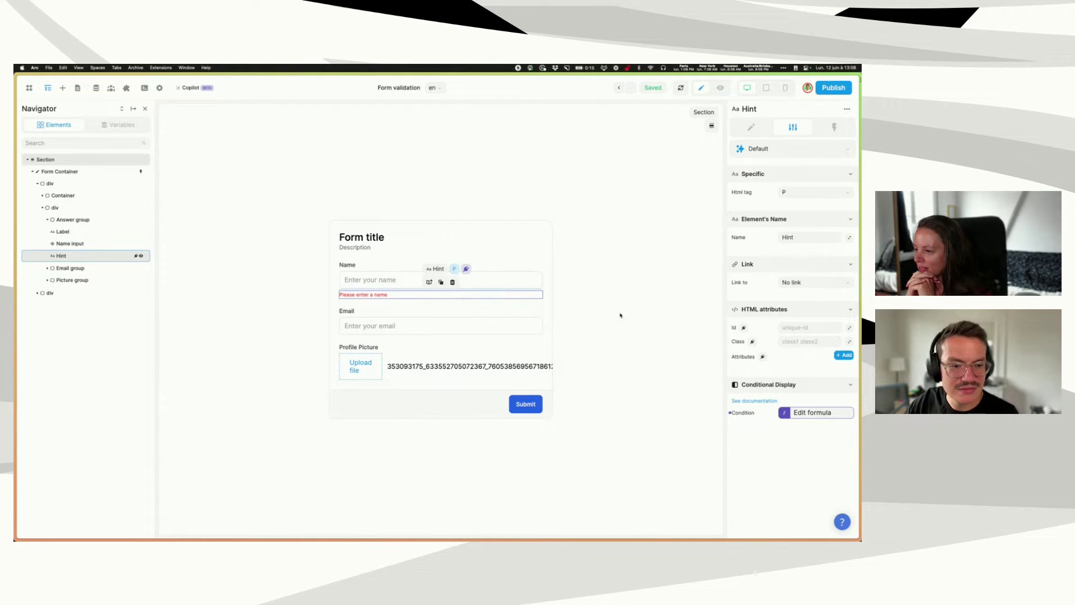
click(576, 303)
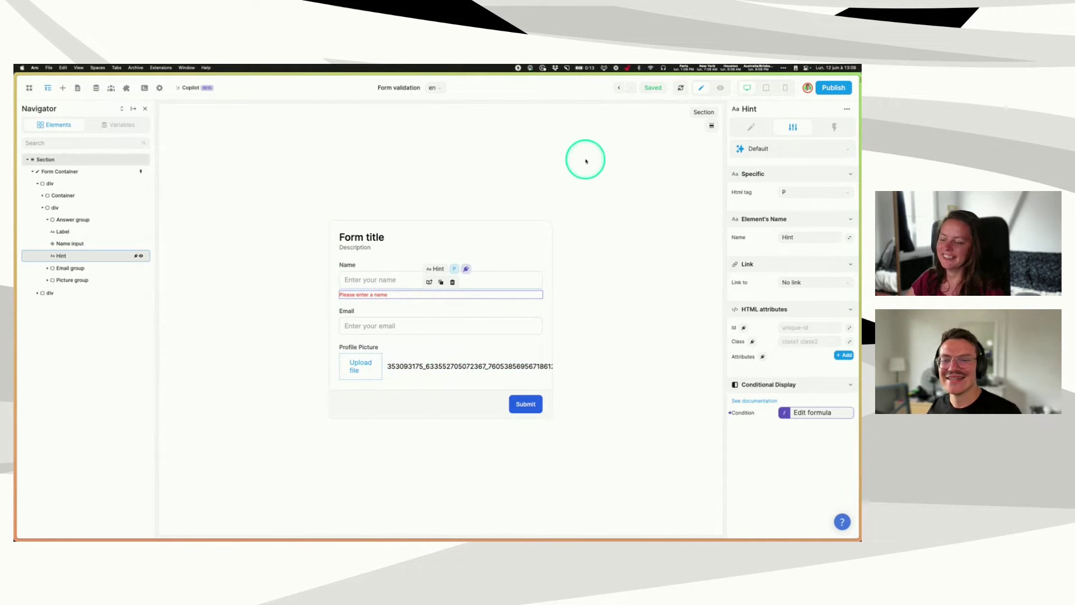
click(720, 87)
click(701, 88)
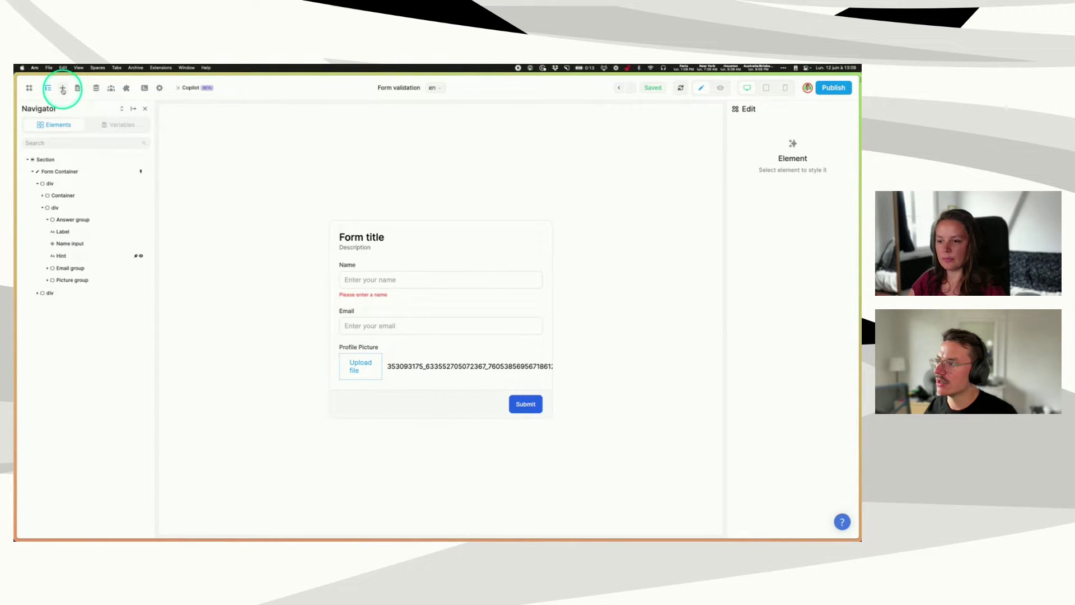
- Create an empty page named 'Validation de formulaire 2' from the Pages list
click(63, 88)
click(78, 88)
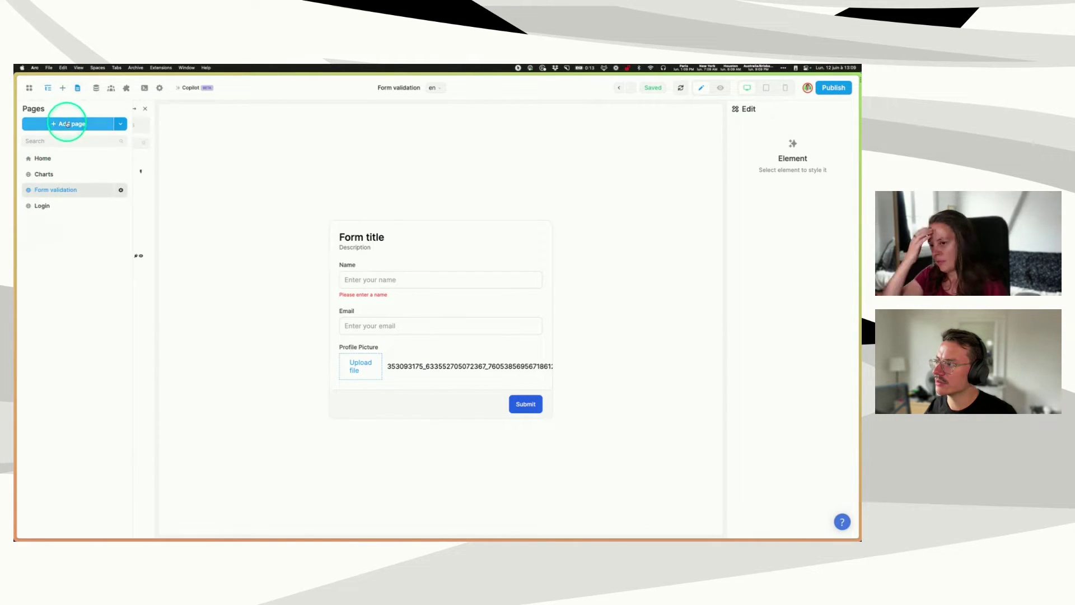
click(67, 124)
click(174, 158)
text(For)
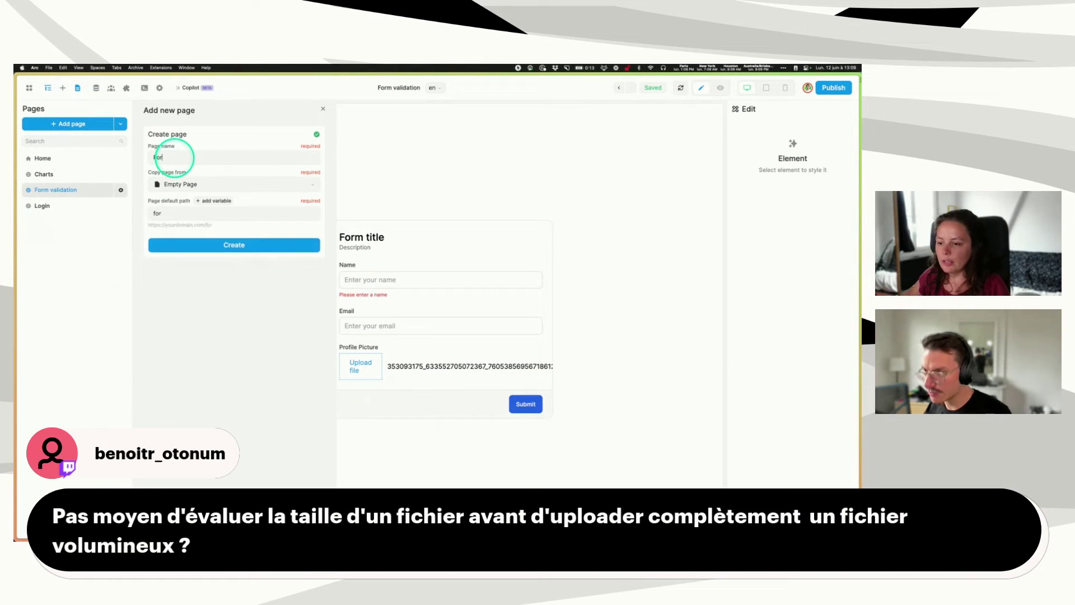
key(BackSpace)
key(BackSpace)
key(BackSpace)
text(V)
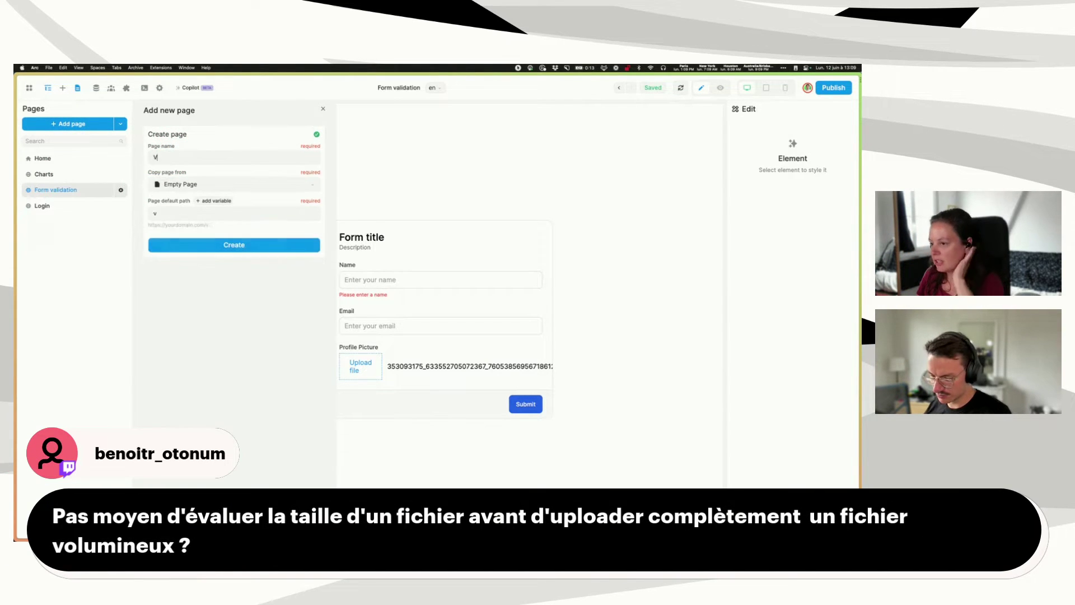
text(alidation de fo)
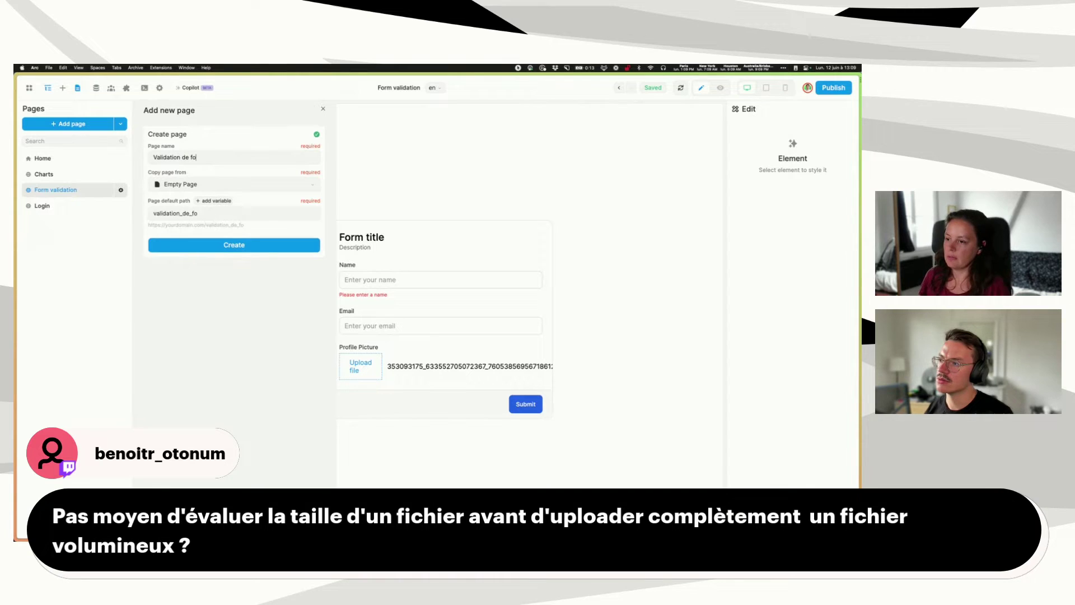
text(rmulaire 2)
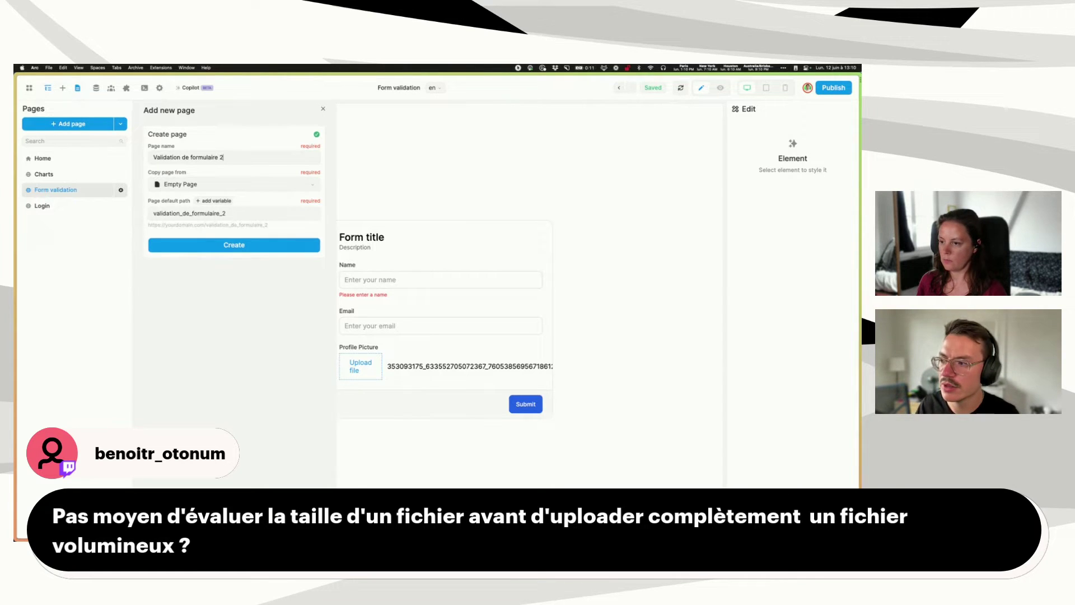
click(179, 127)
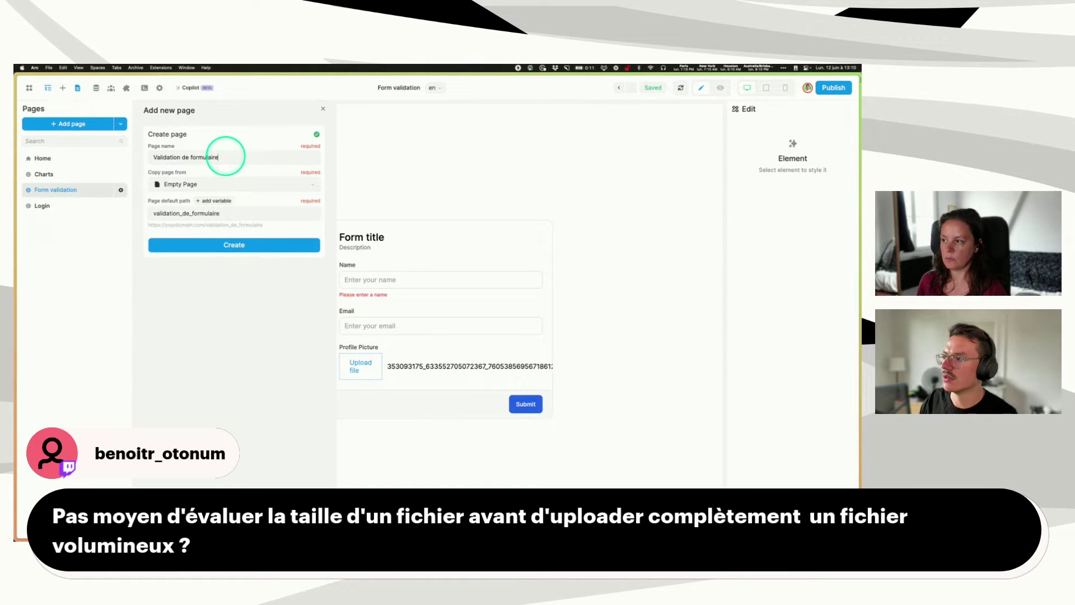
click(230, 248)
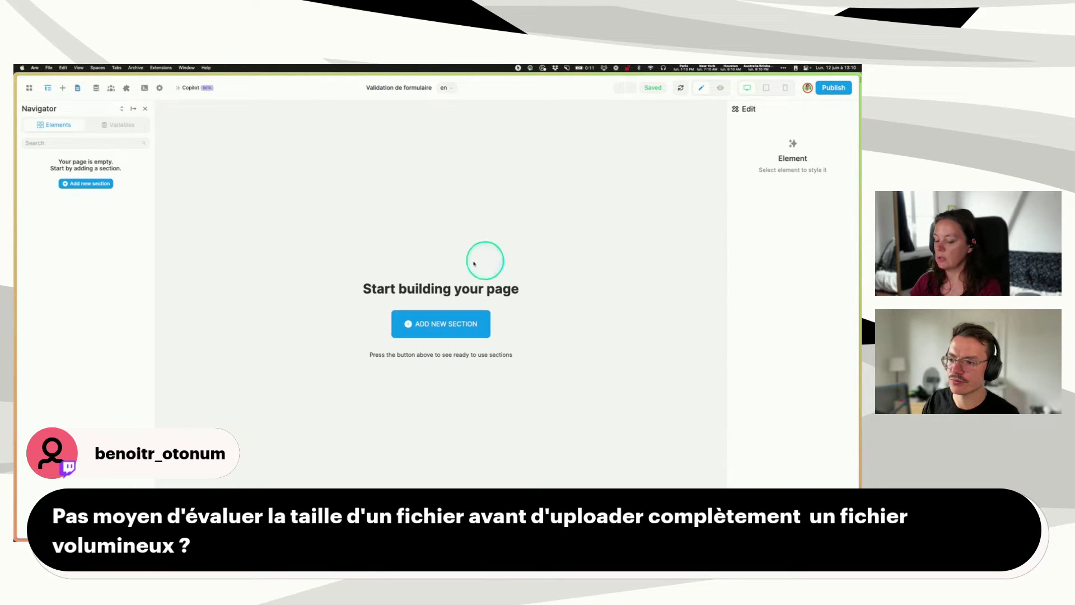
- Drop a Section onto the empty page and set its height to fixed 100 vh
click(443, 324)
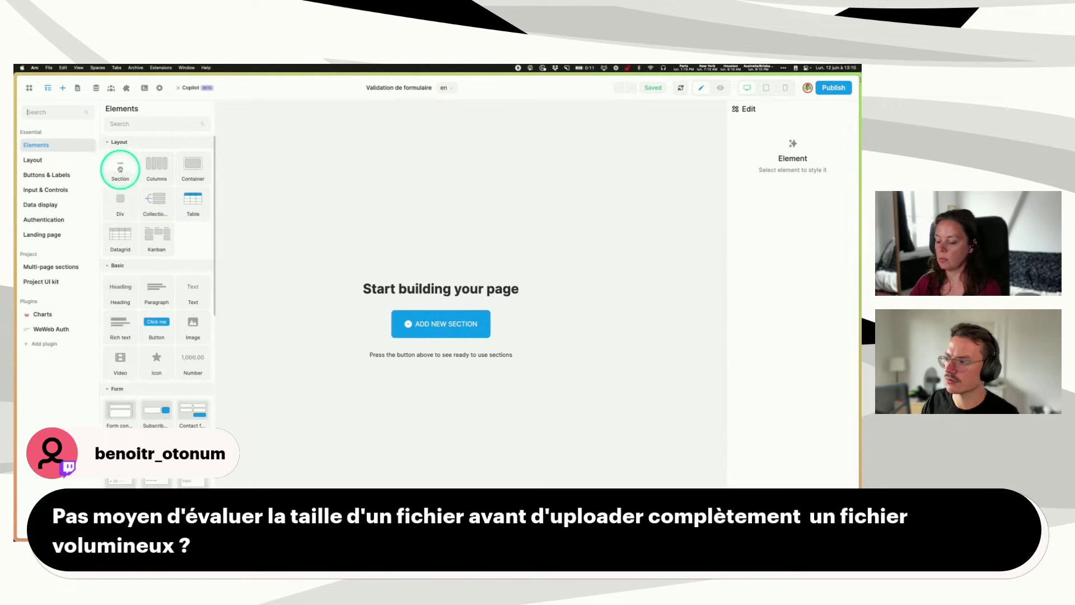
drag(120, 169, 470, 144)
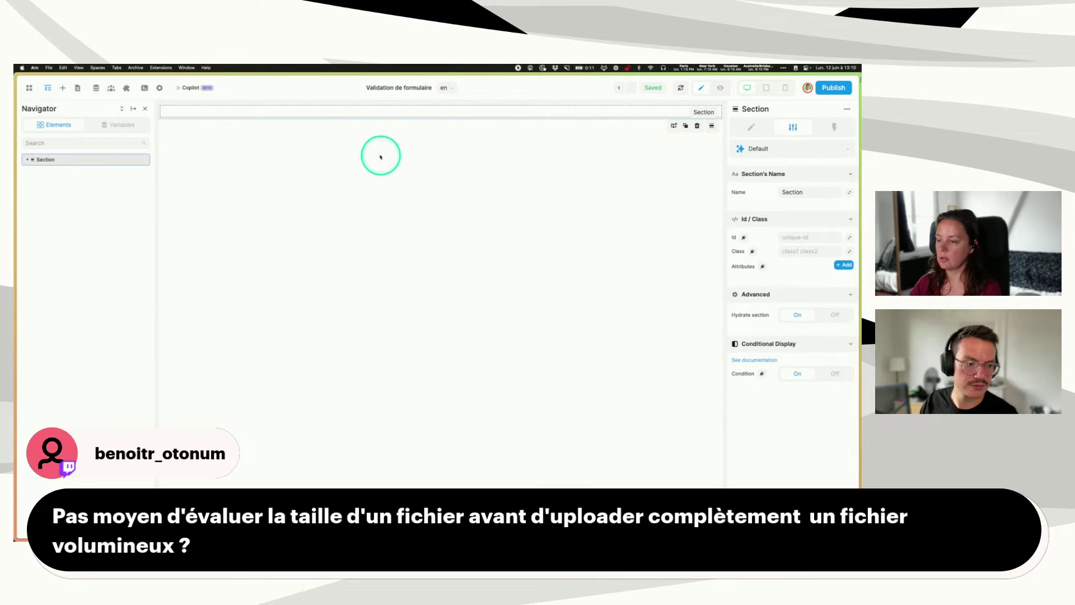
click(751, 127)
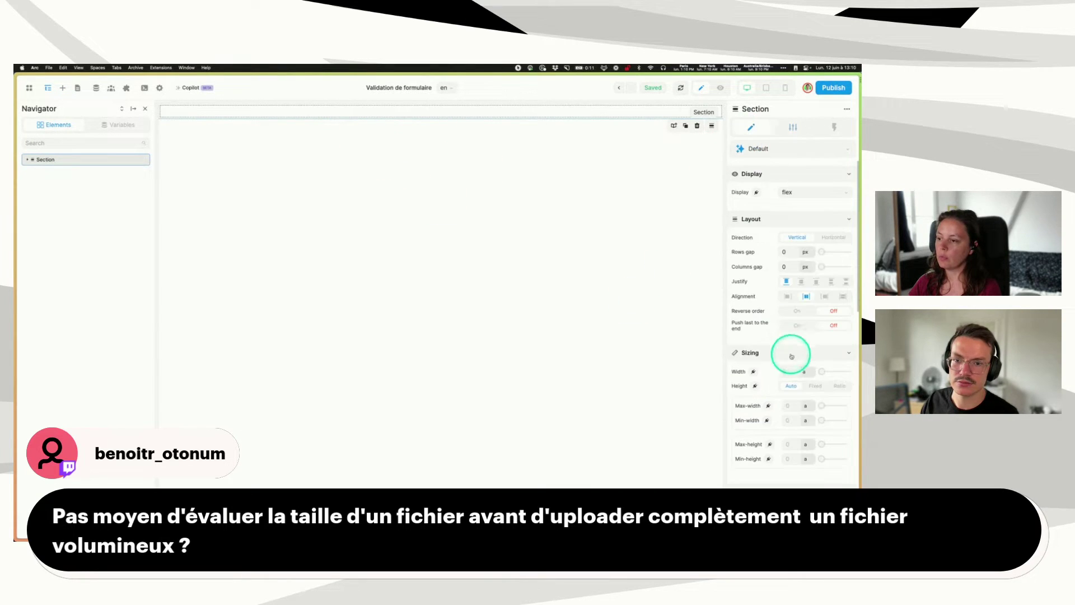
click(813, 386)
click(806, 403)
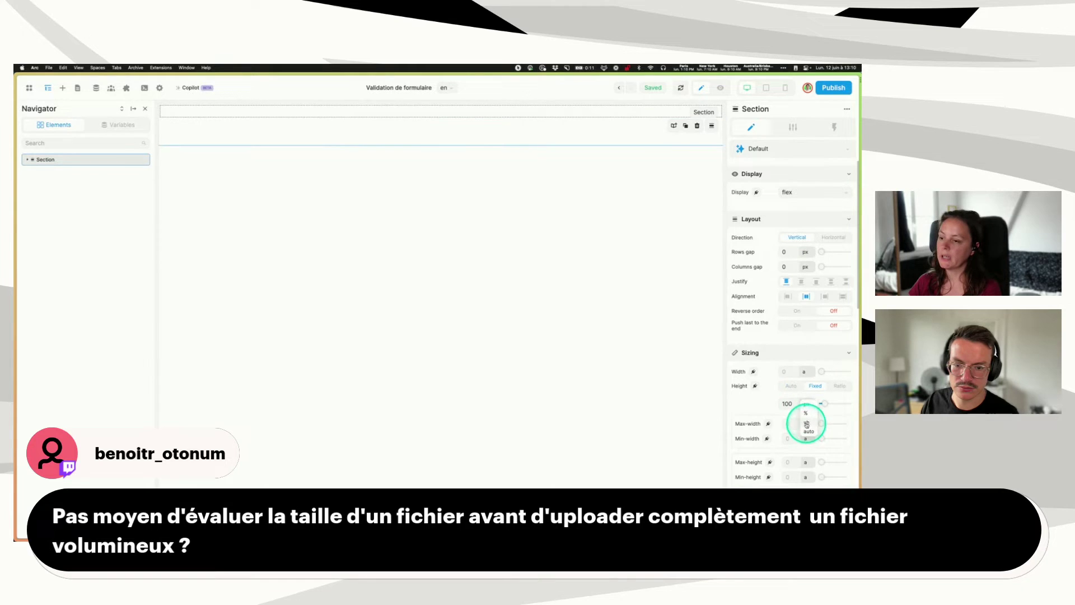
click(806, 424)
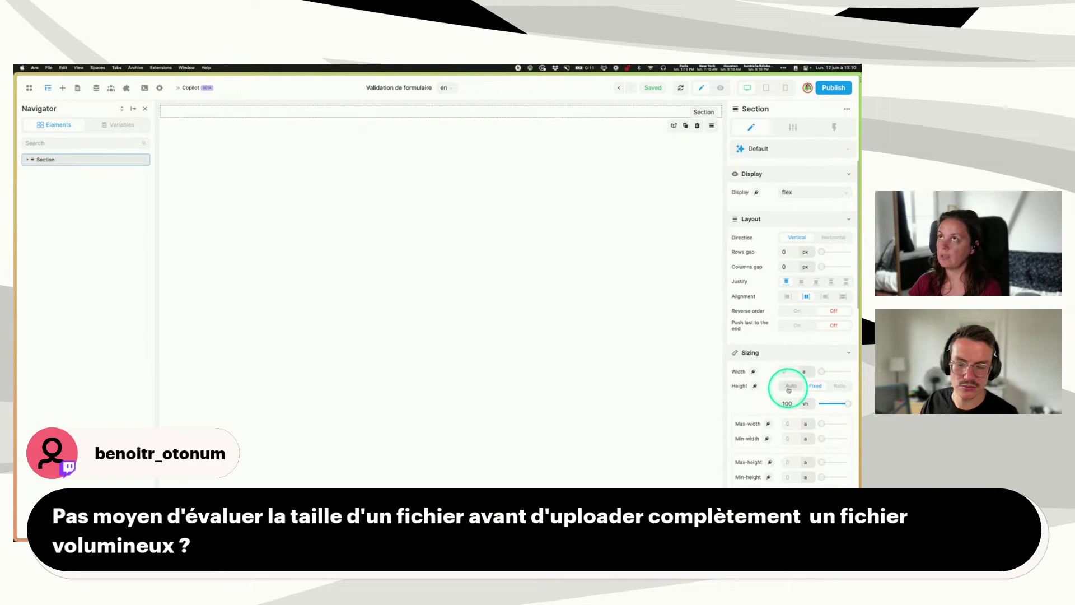
click(789, 385)
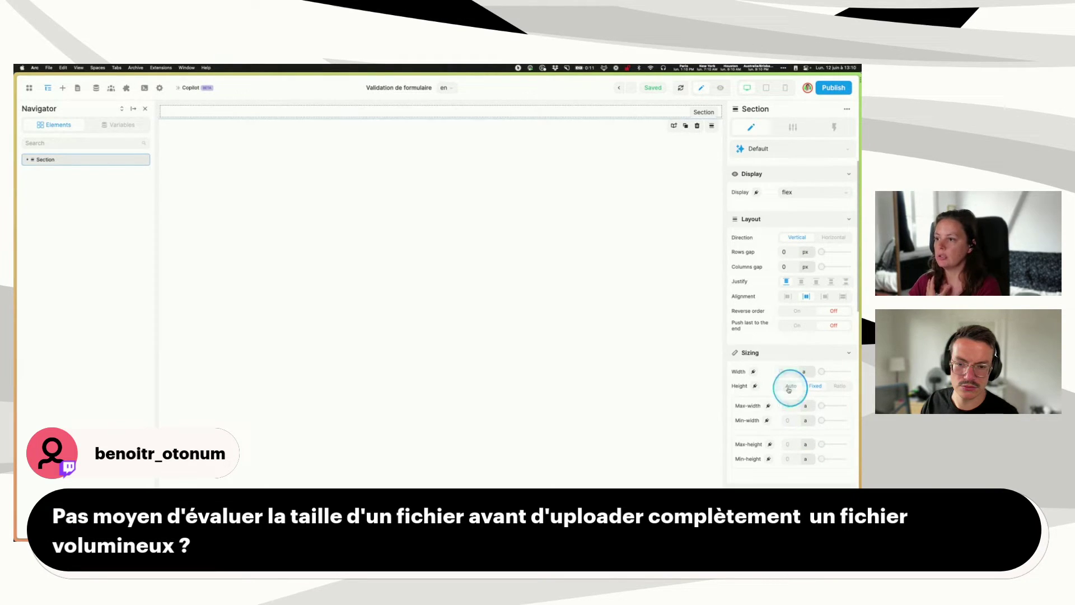
click(816, 386)
click(806, 404)
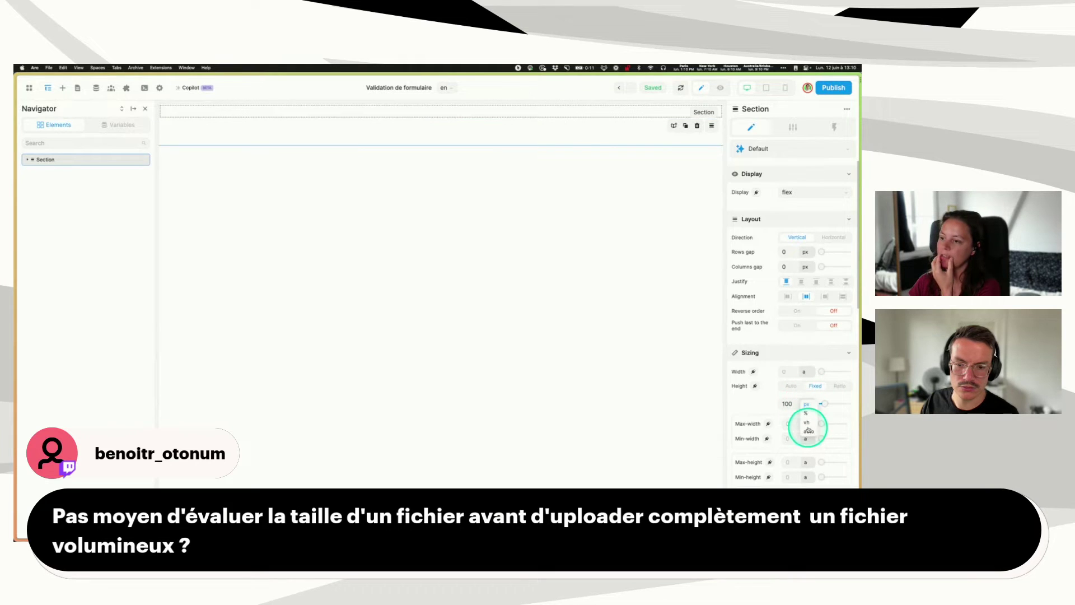
click(808, 424)
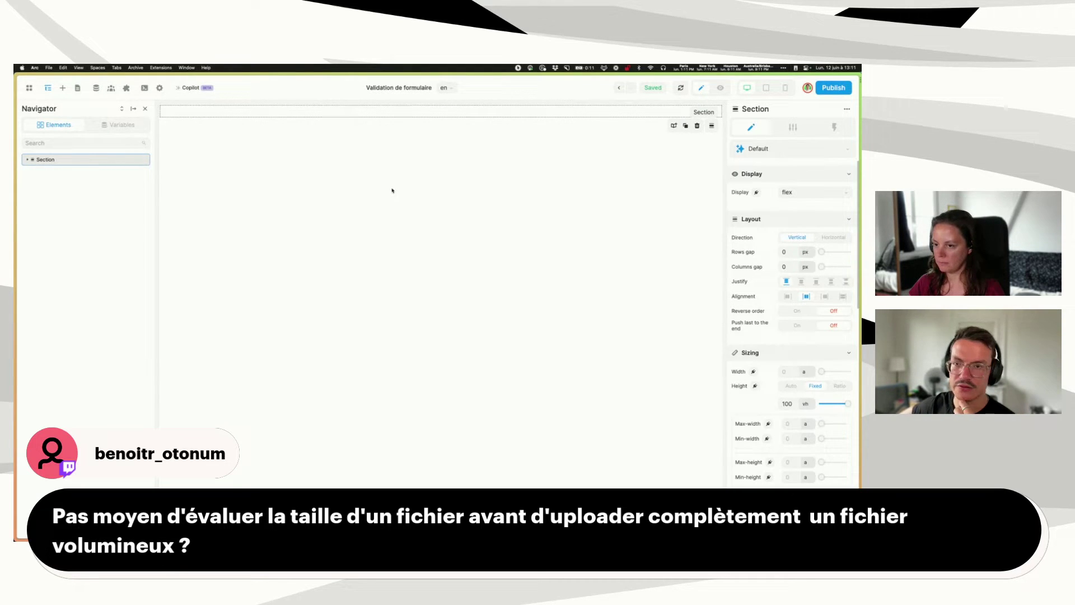
click(62, 88)
- Add a Form container, centre it vertically in the section, and delete its radio button field
click(47, 111)
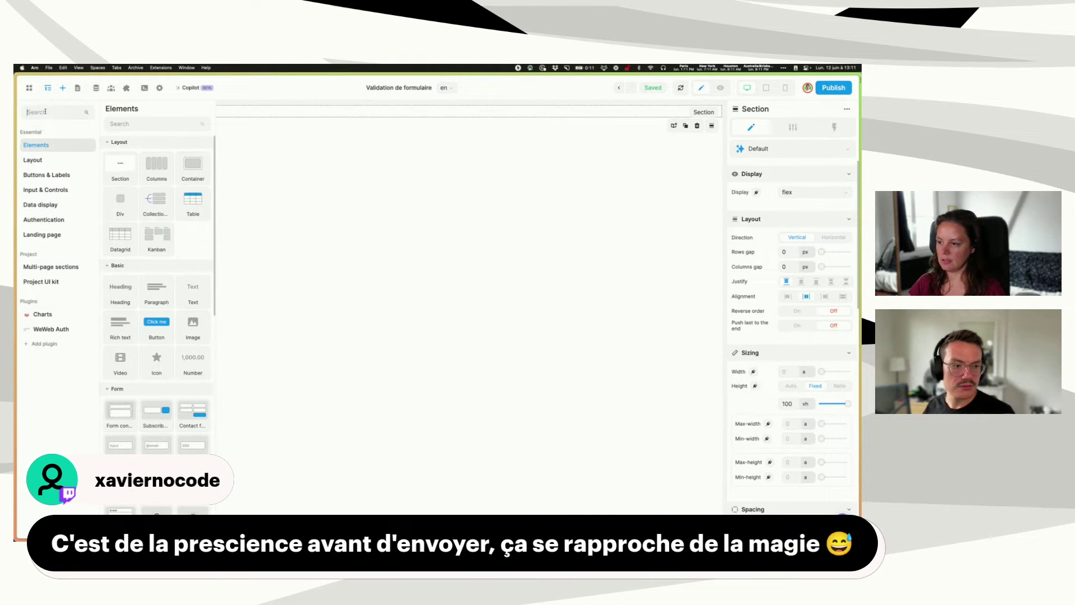
text(form)
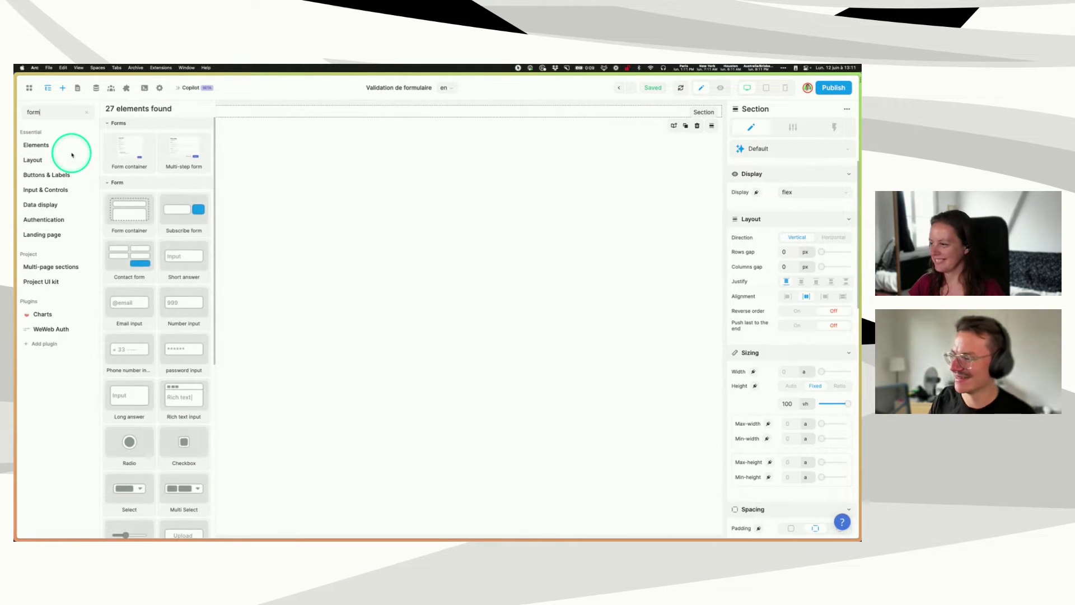
drag(125, 144, 445, 223)
click(302, 173)
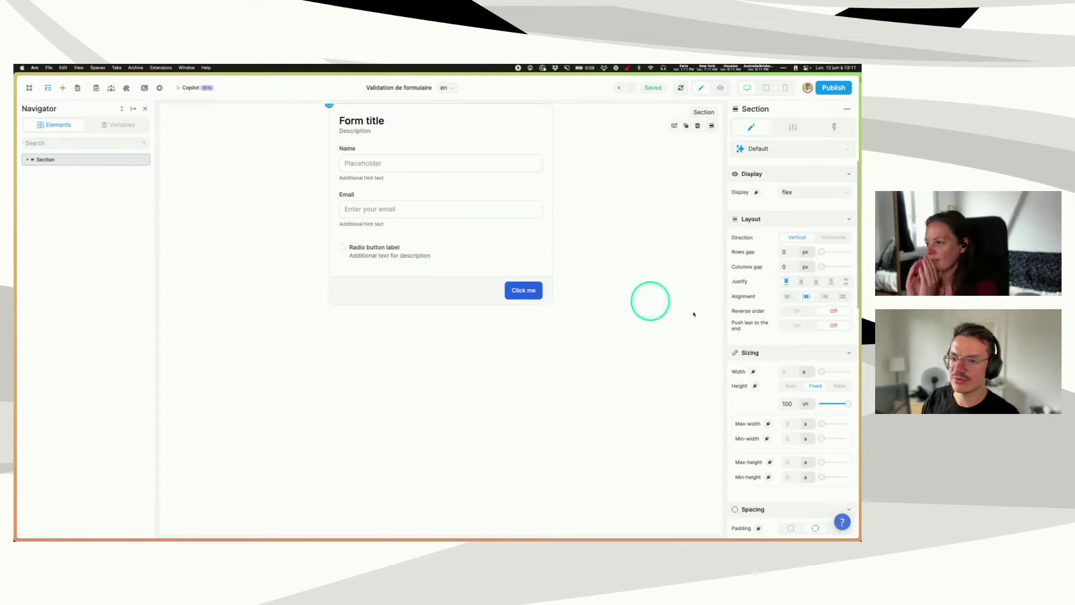
click(801, 283)
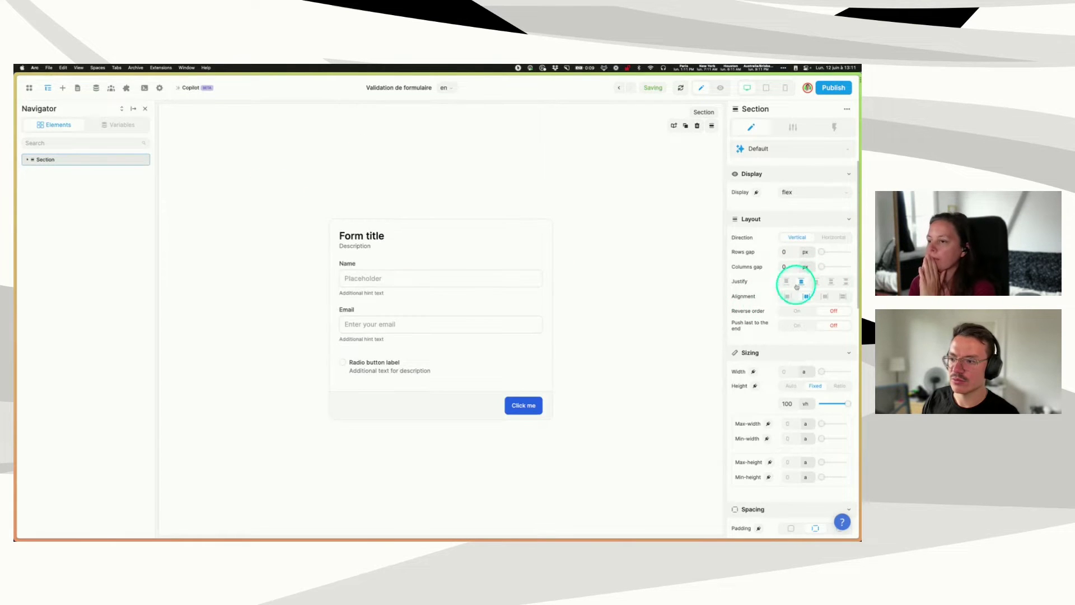
click(340, 352)
key(Delete)
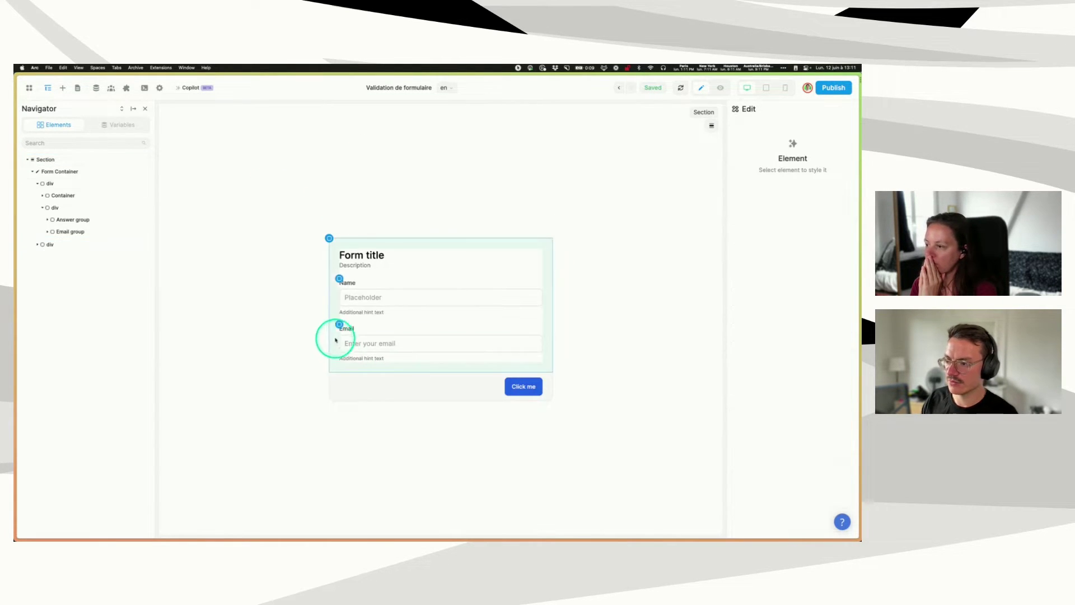
- Duplicate the Email field group and remove the copy's email input
click(339, 325)
key(super+d)
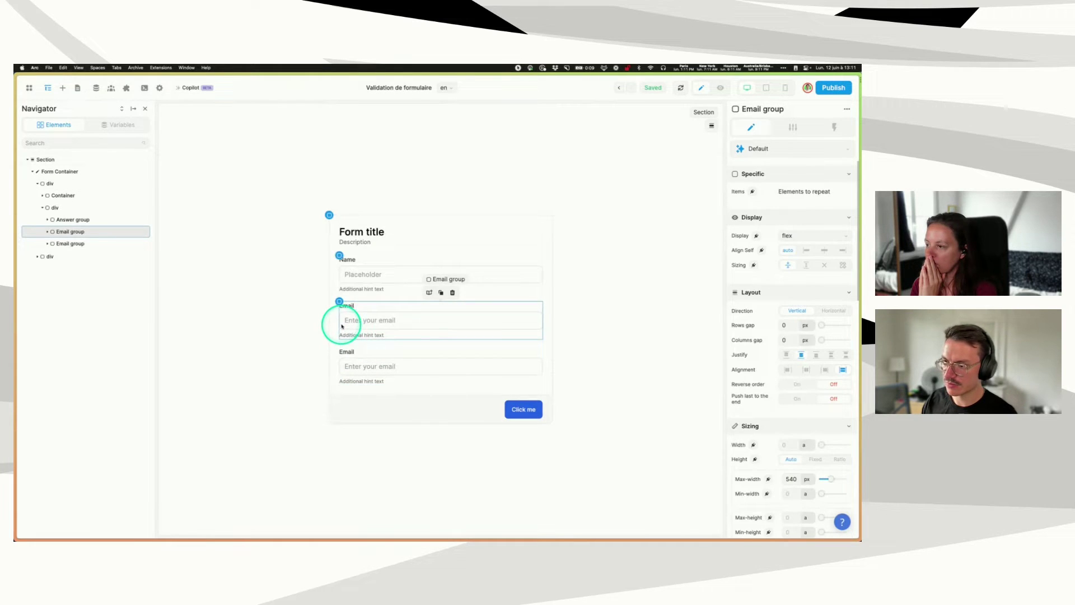
click(353, 274)
click(793, 127)
click(782, 329)
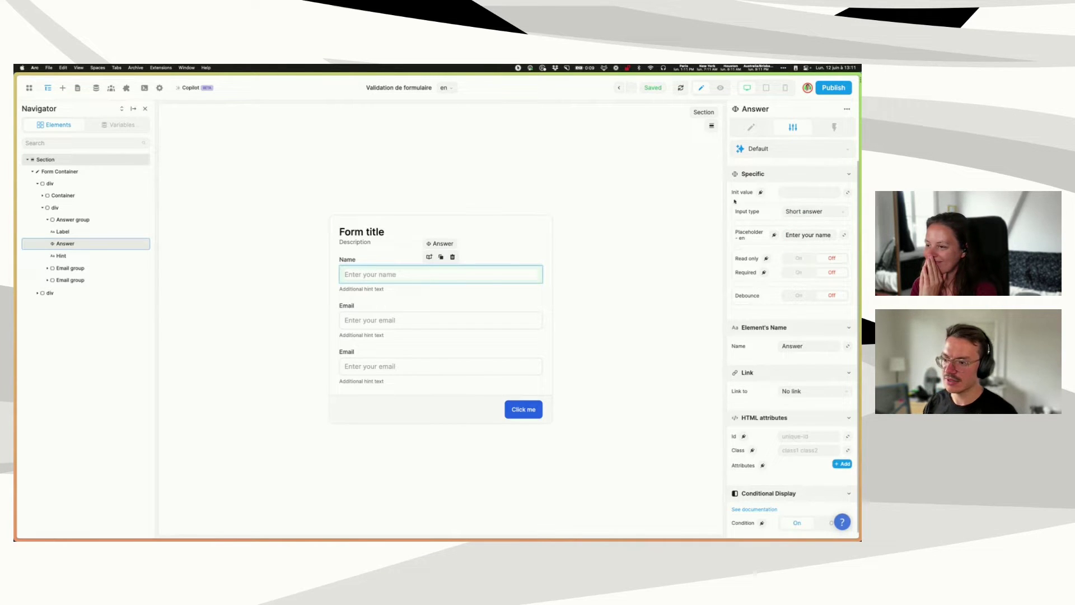
click(374, 351)
click(367, 365)
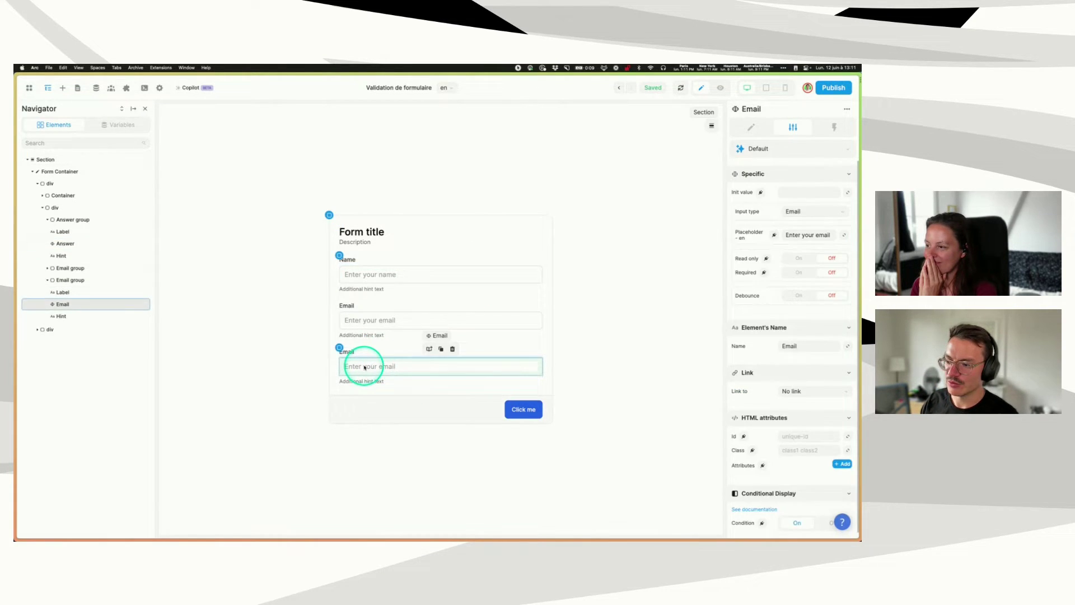
key(Delete)
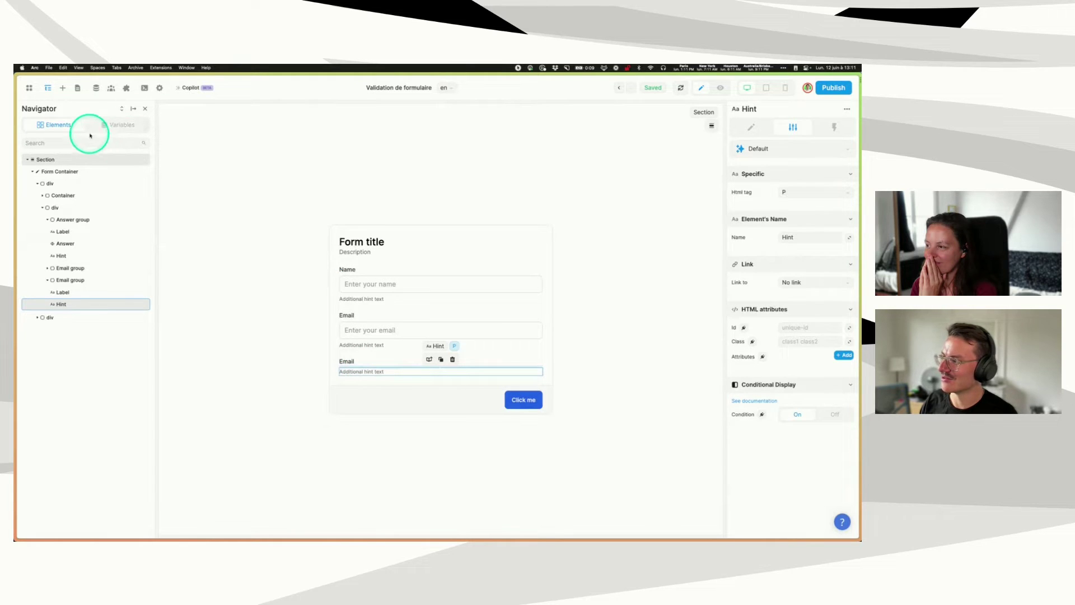
- Place a file upload input into the emptied third field
click(63, 88)
click(48, 115)
text(up)
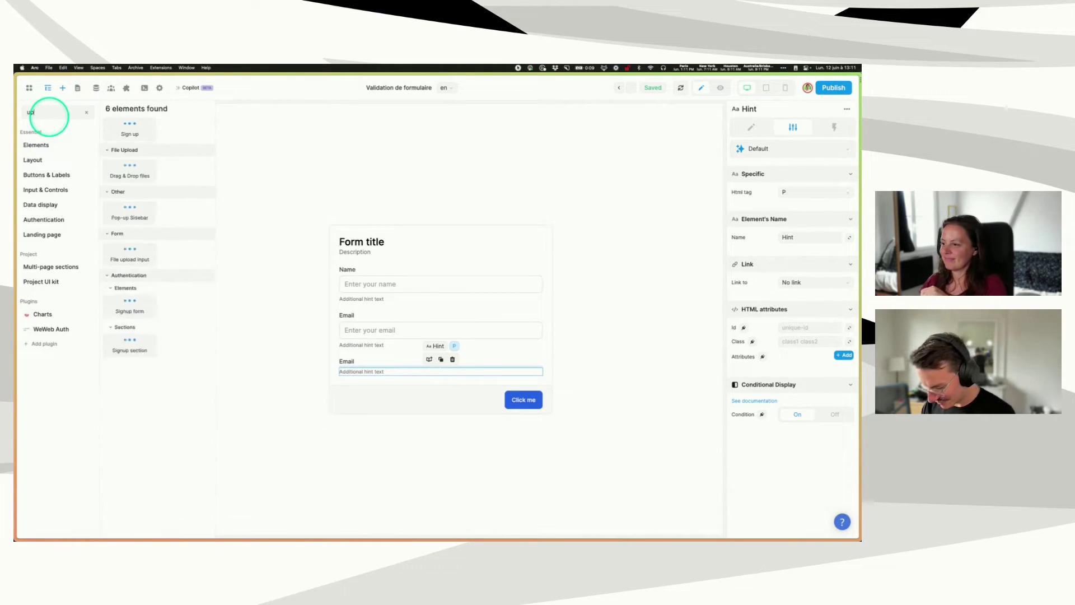
text(load)
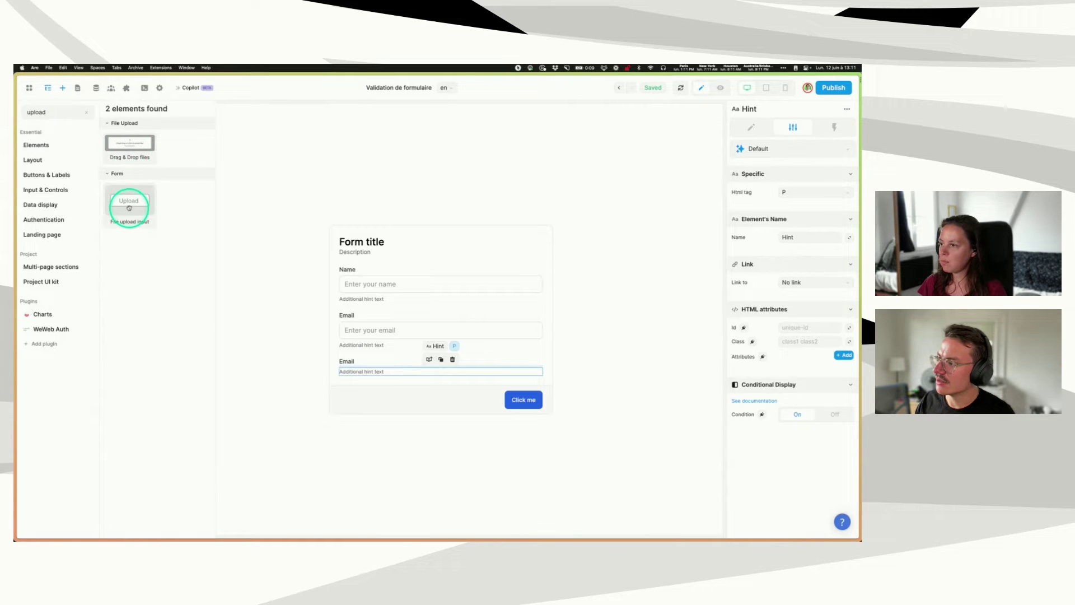
drag(135, 214, 355, 365)
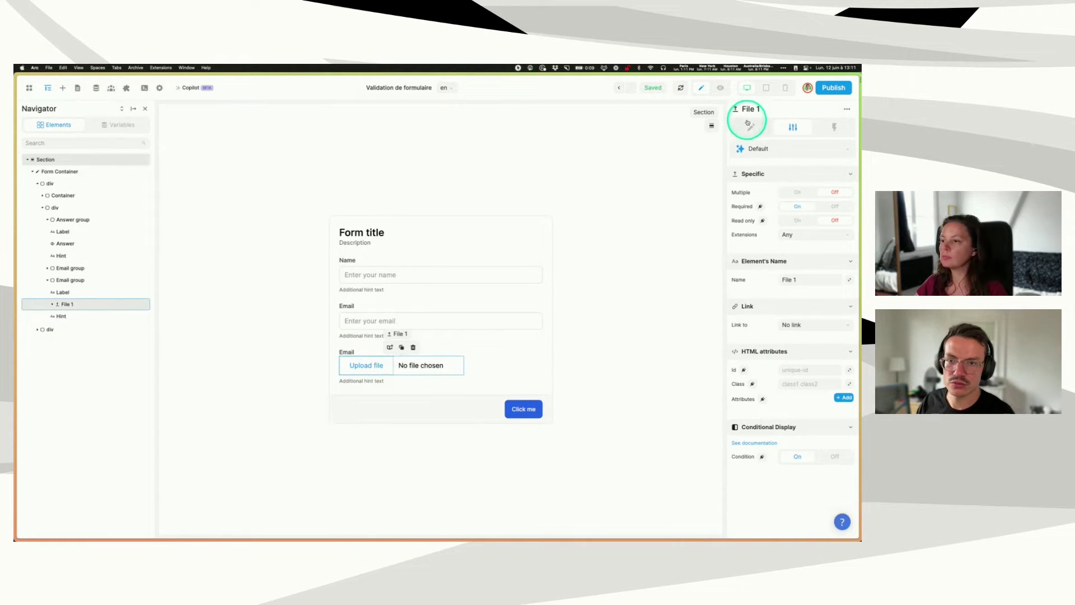
- Give the file upload input a 5 px top margin using per-side margins
click(751, 127)
scroll(776, 351, down, 6)
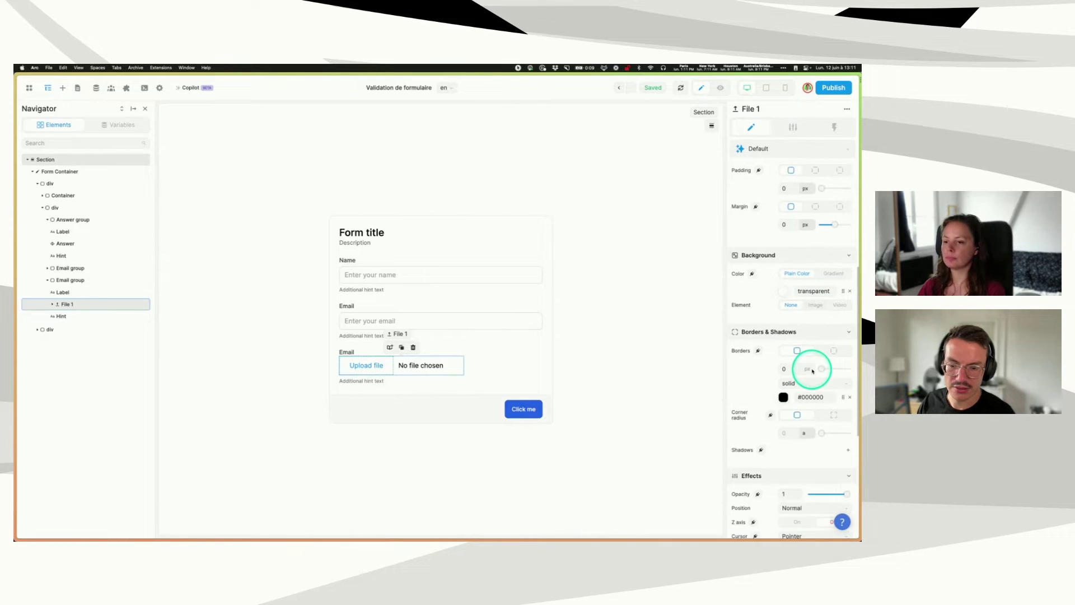
scroll(812, 373, down, 1)
scroll(811, 370, up, 5)
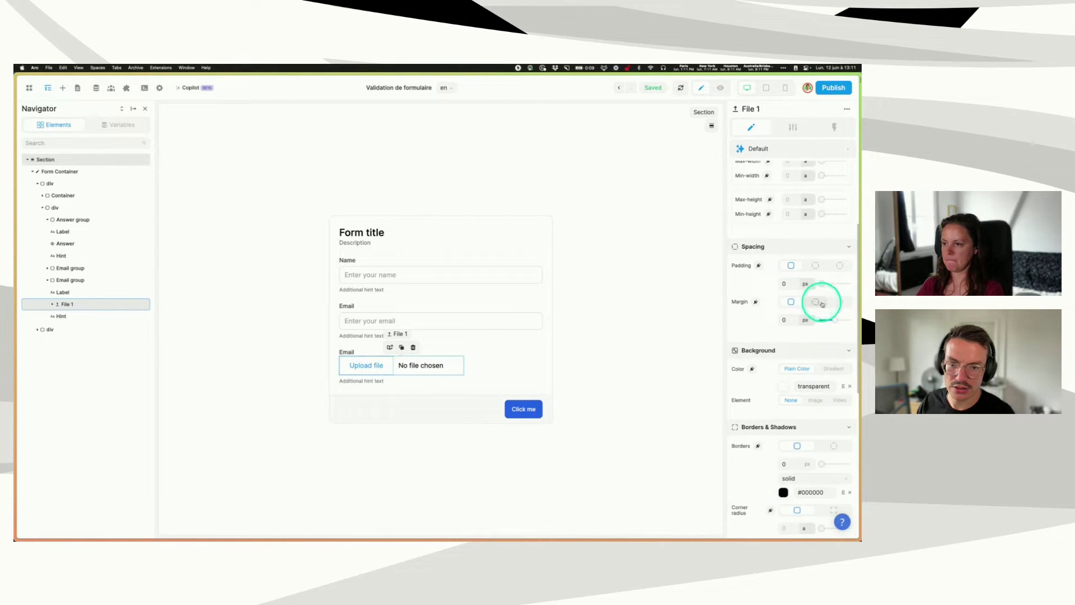
click(839, 302)
click(771, 320)
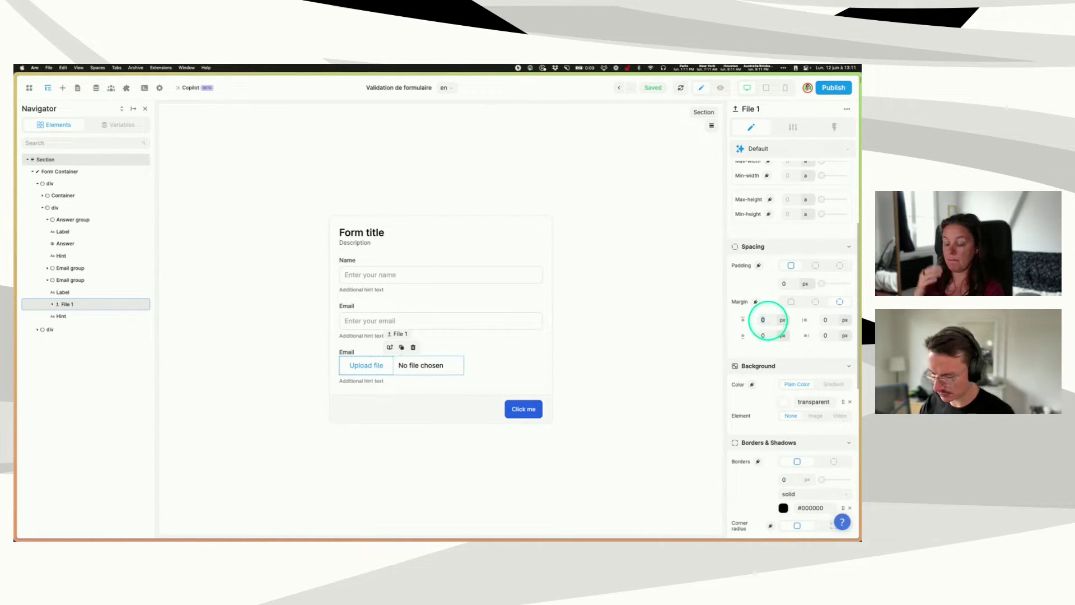
text(5)
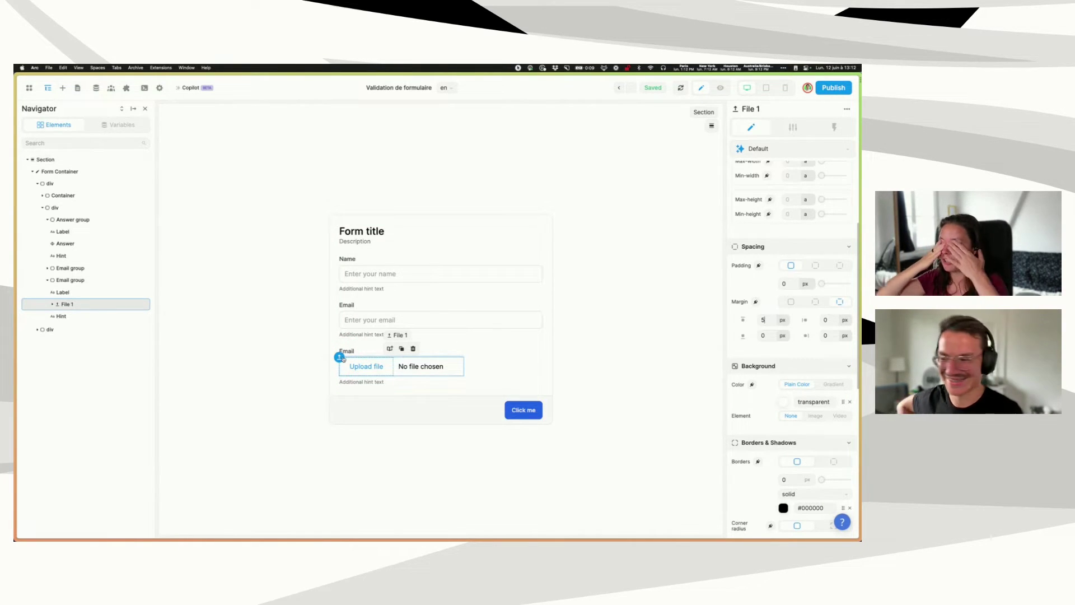
click(354, 382)
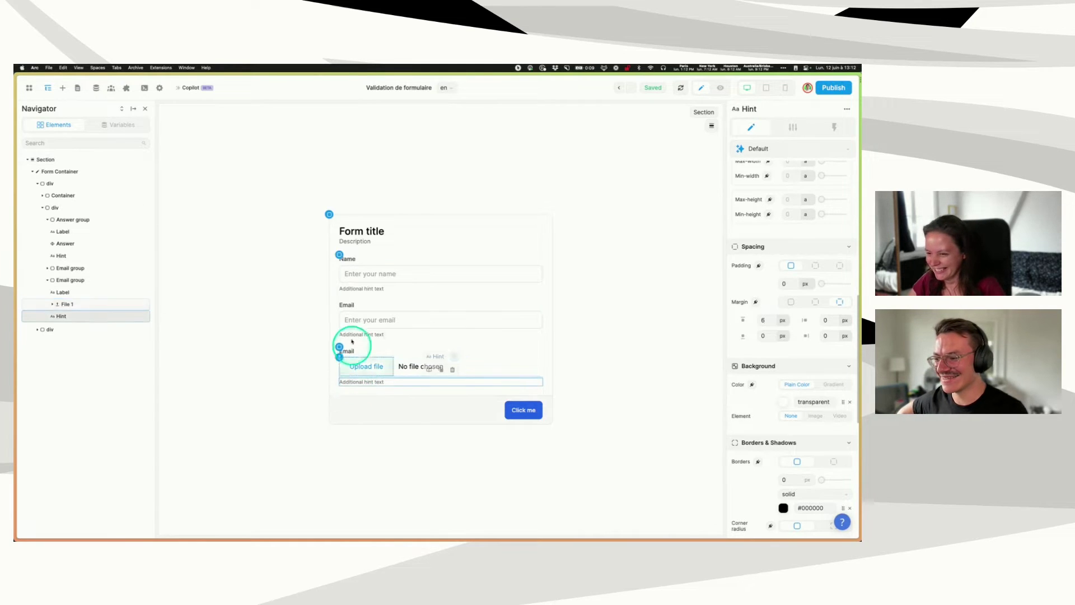
- Rename the form's inputs to 'Name input' and 'Email input' in their settings
click(352, 335)
click(356, 319)
click(371, 273)
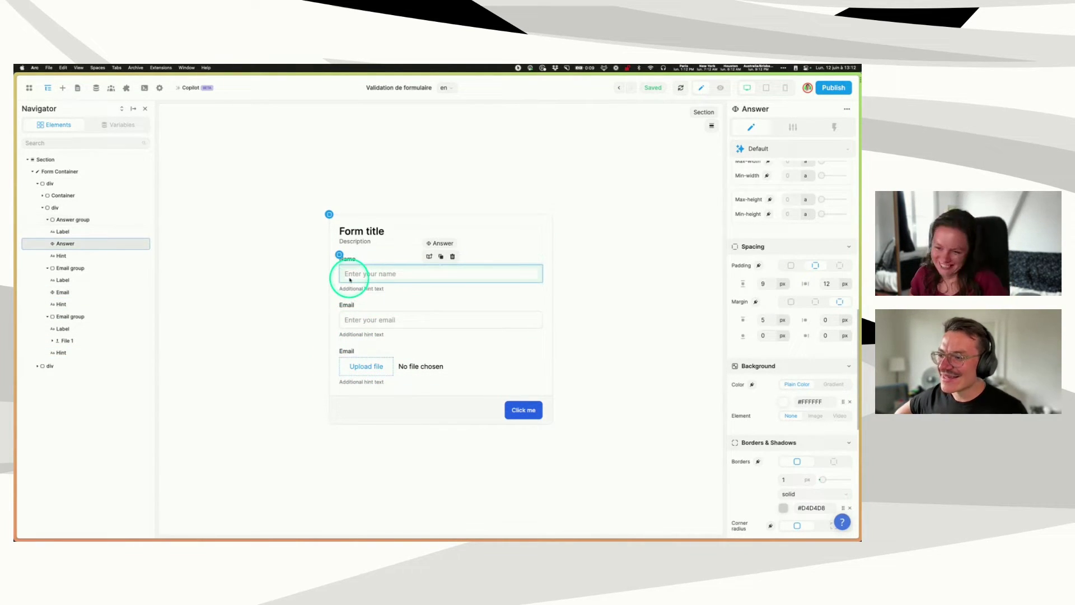
click(370, 322)
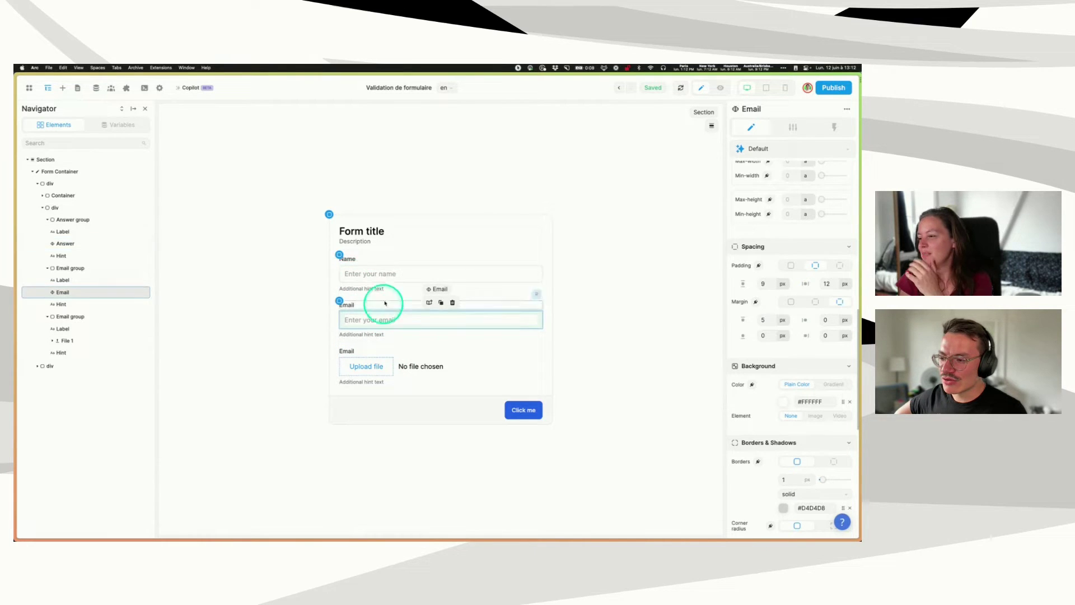
click(386, 275)
click(793, 127)
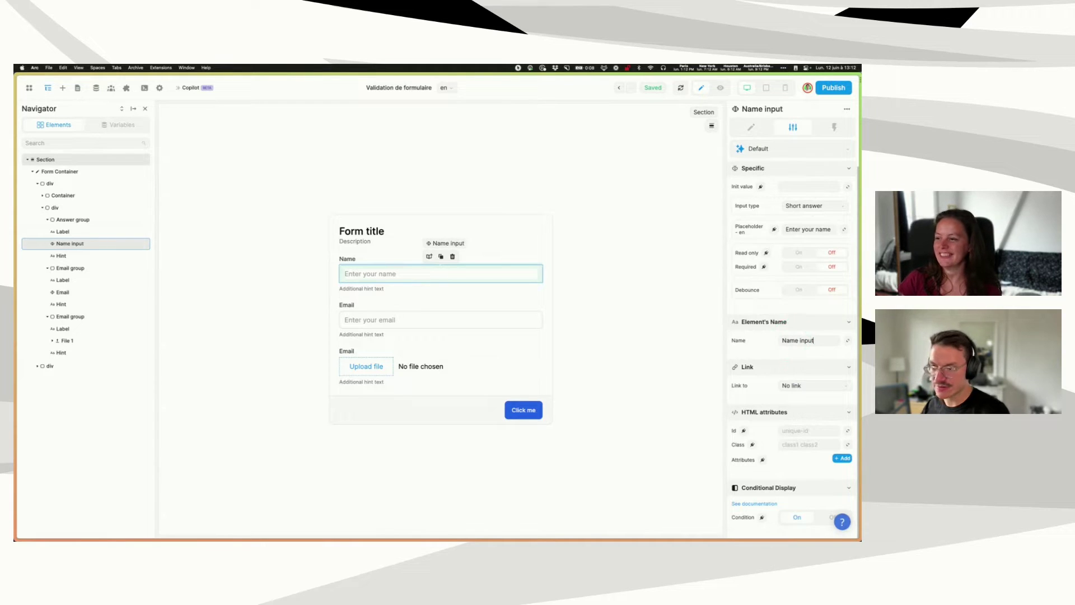
click(468, 319)
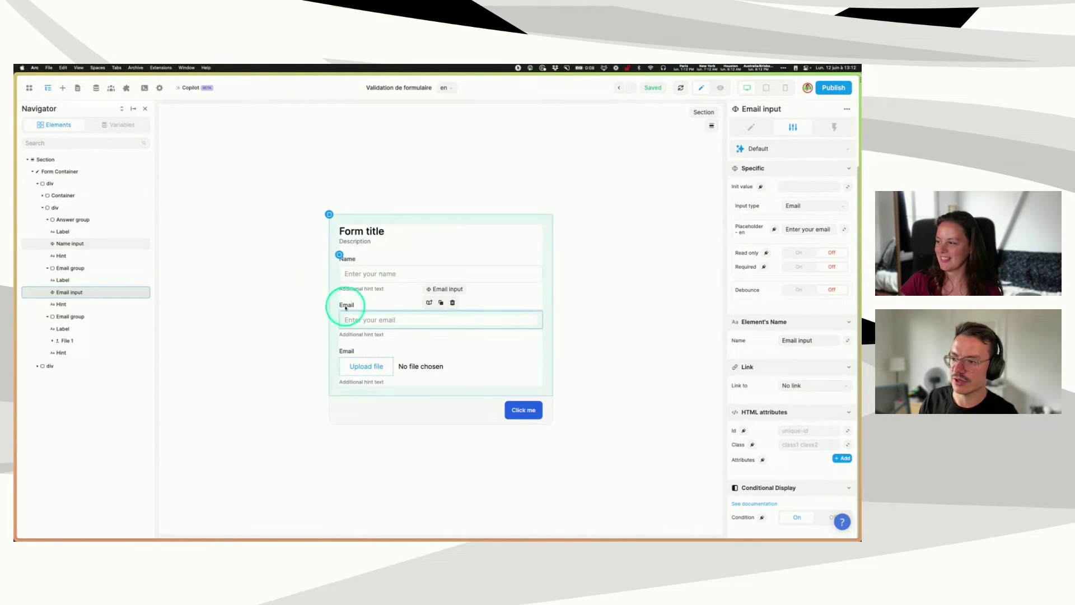
- Turn on Required for the file upload input
click(341, 358)
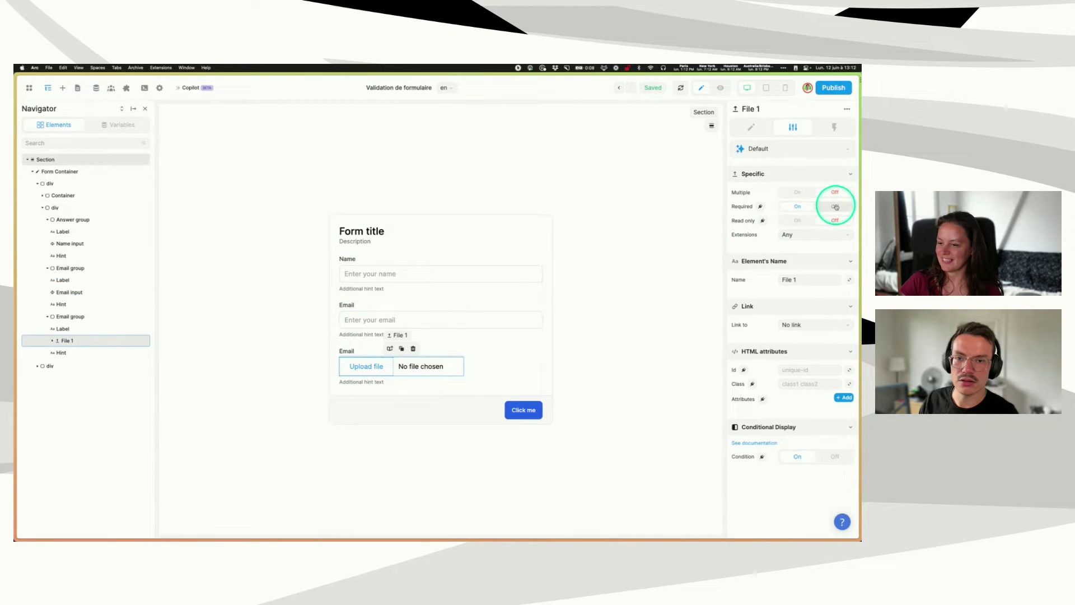
click(799, 208)
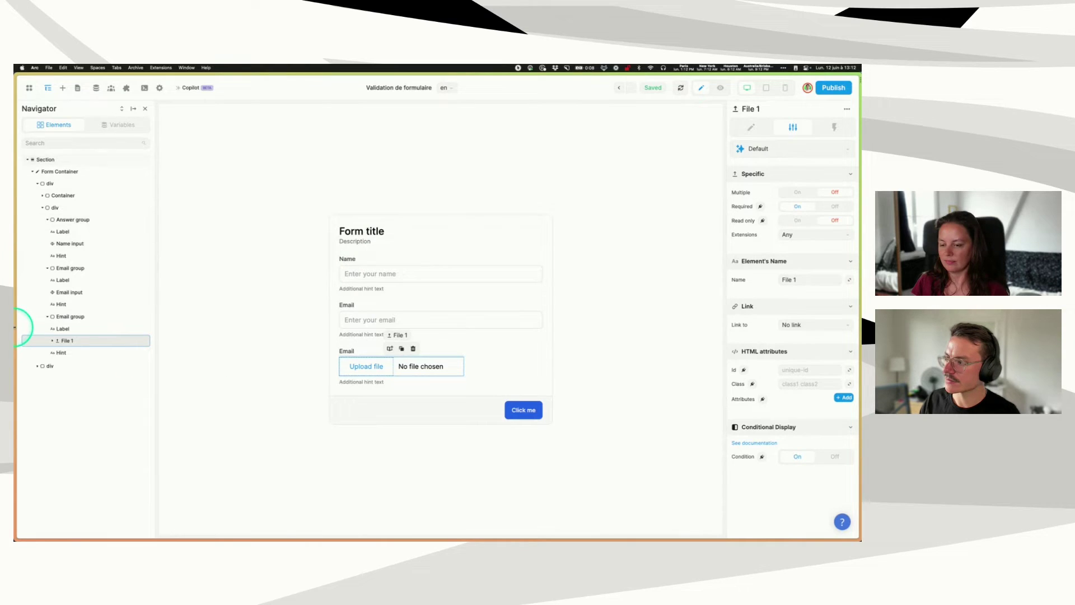
mouse_move(15, 343)
click(46, 390)
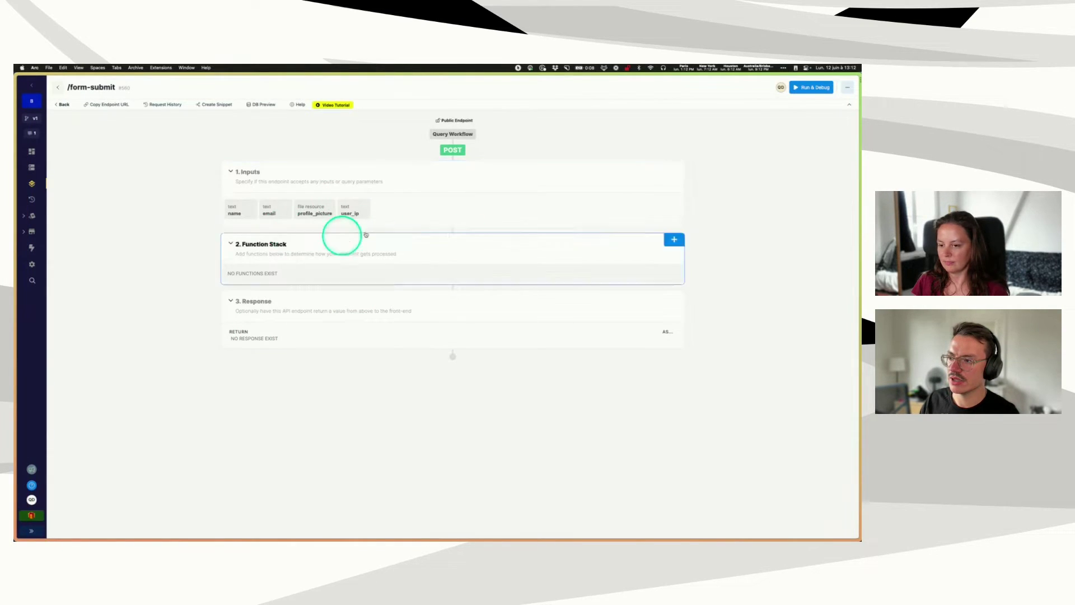
- Review the endpoint's name, email, profile_picture and user_ip inputs in Xano
key(super+equal)
key(super+equal)
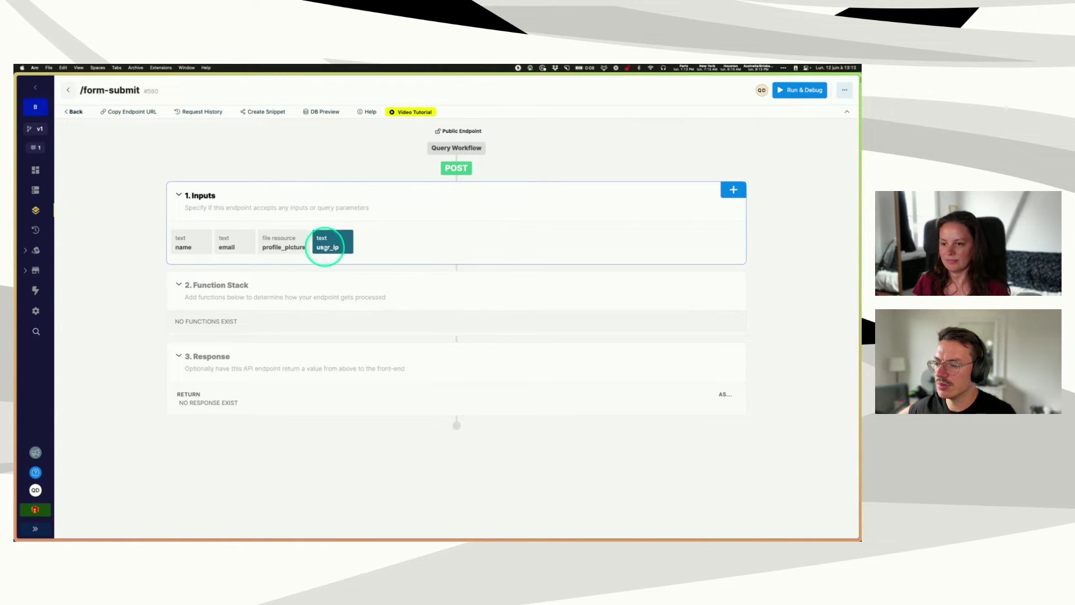
click(180, 247)
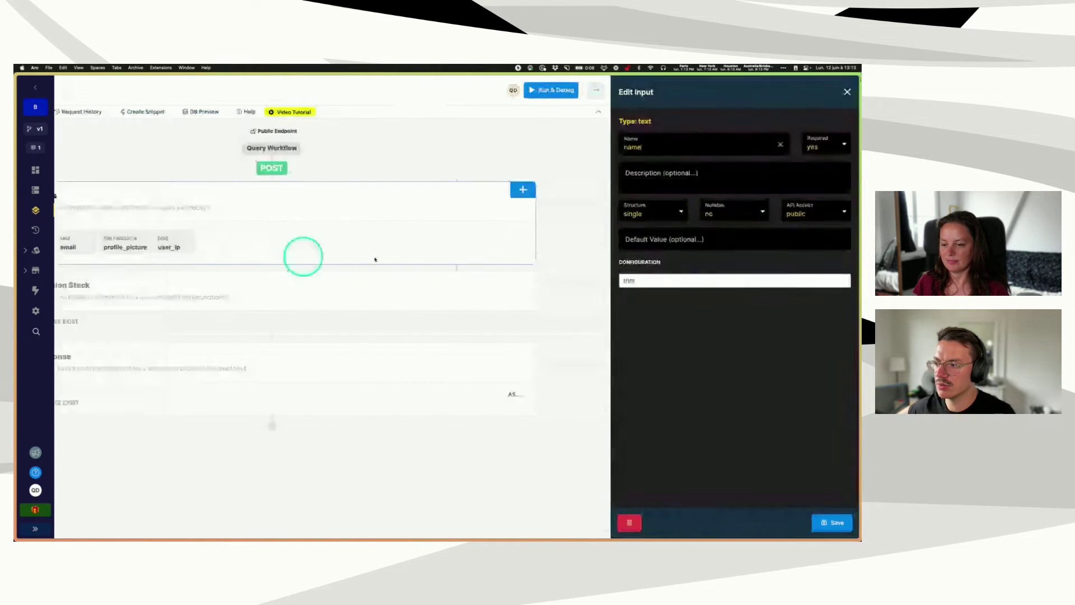
click(194, 240)
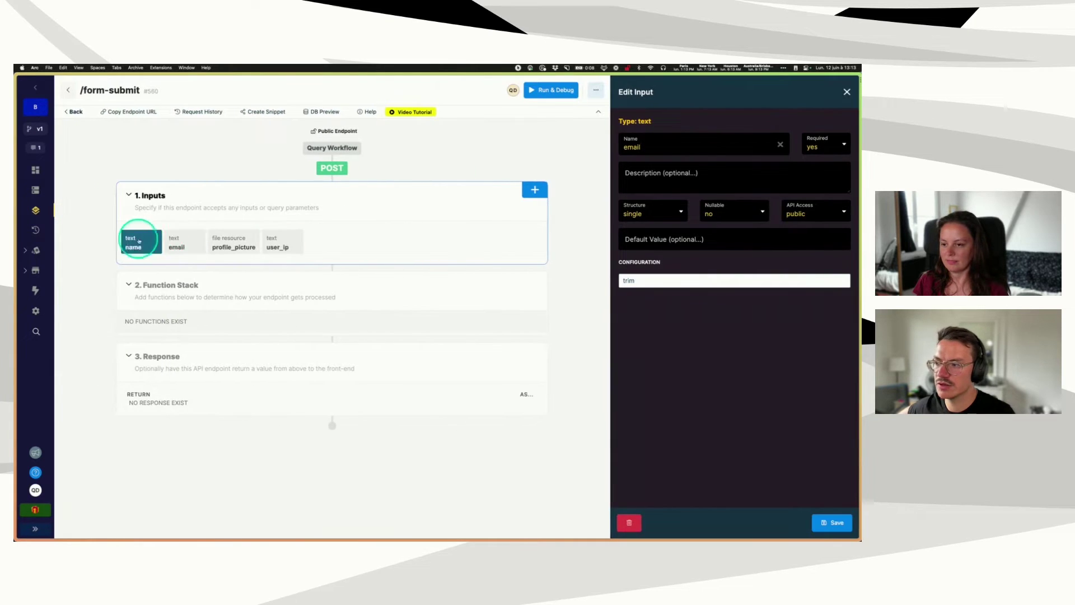
click(226, 242)
click(271, 251)
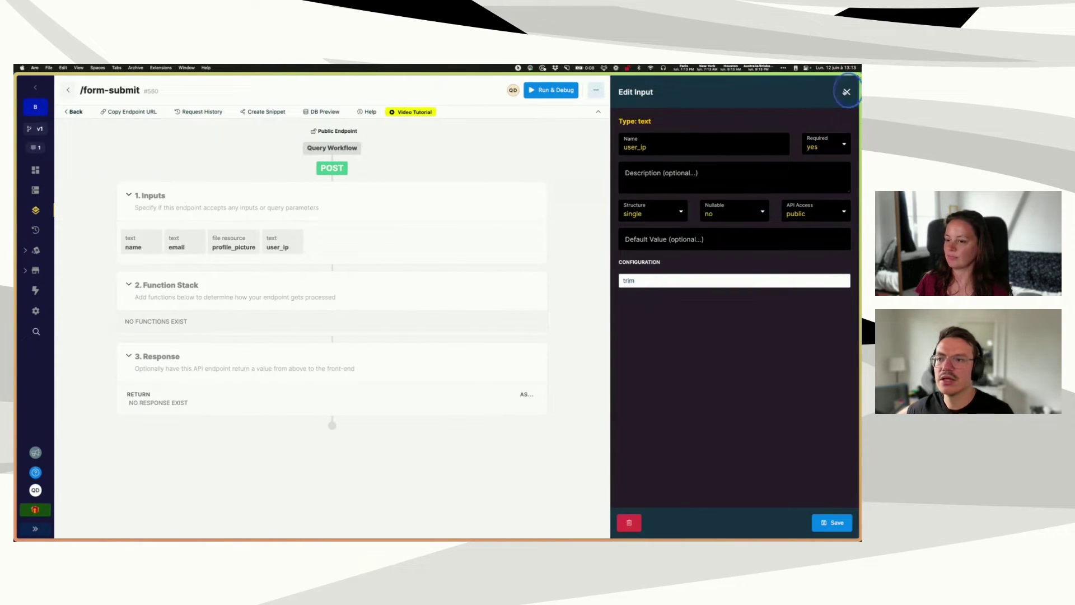
click(844, 91)
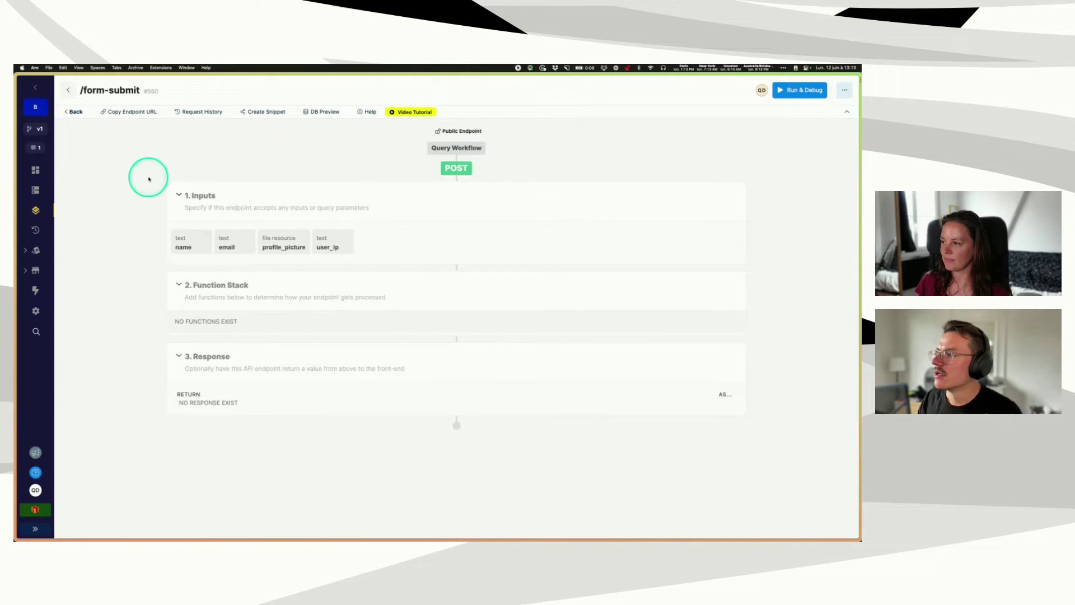
- Copy the /form-submit endpoint URL and return to WeWeb
click(137, 115)
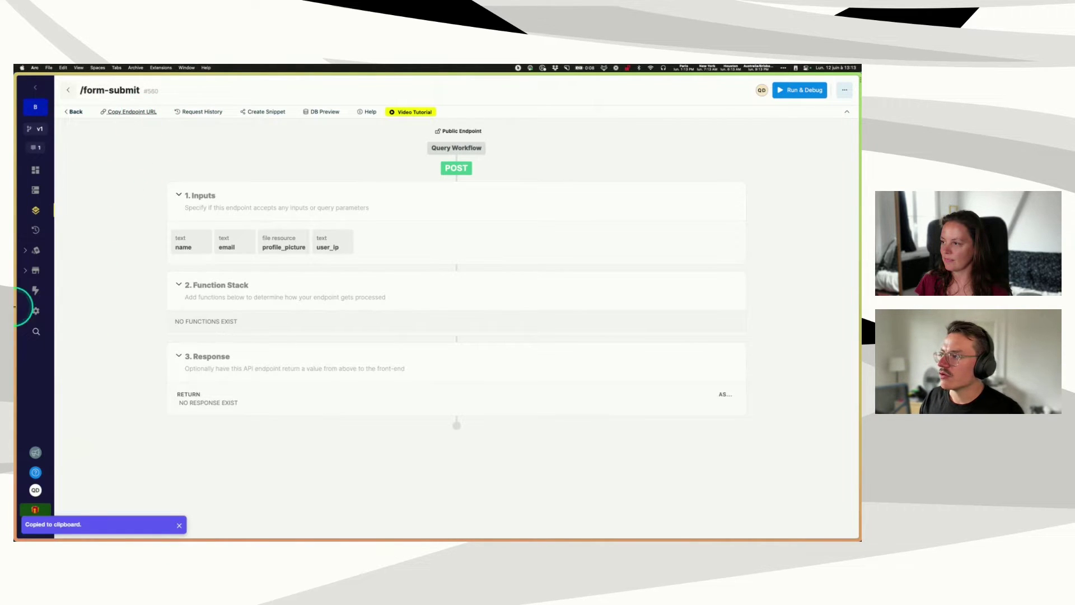
mouse_move(21, 328)
click(50, 407)
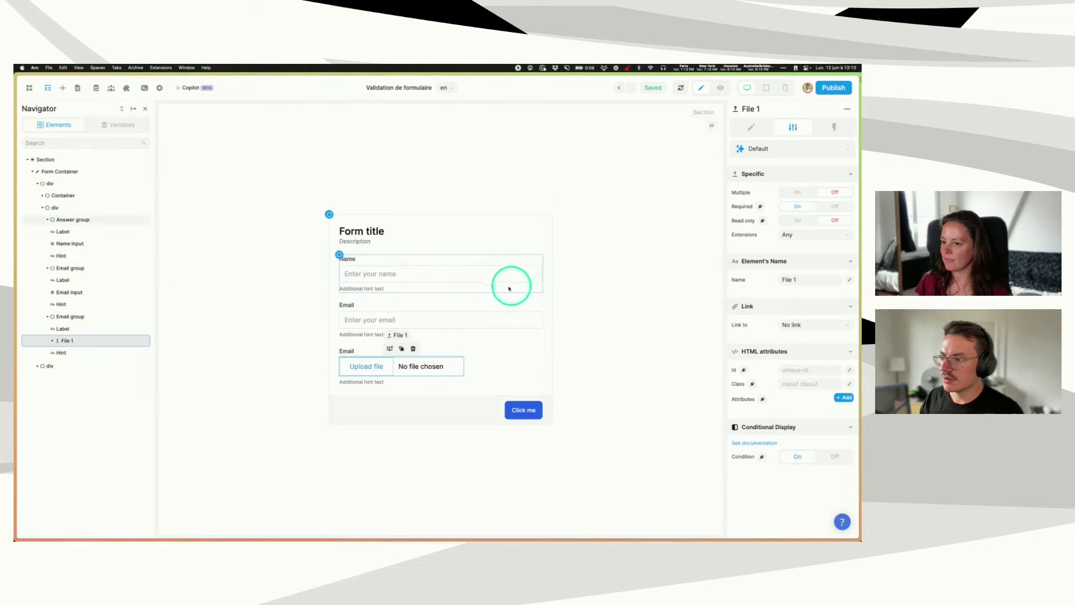
- Add a submit workflow to the Form Container with a REST API Request action
click(49, 174)
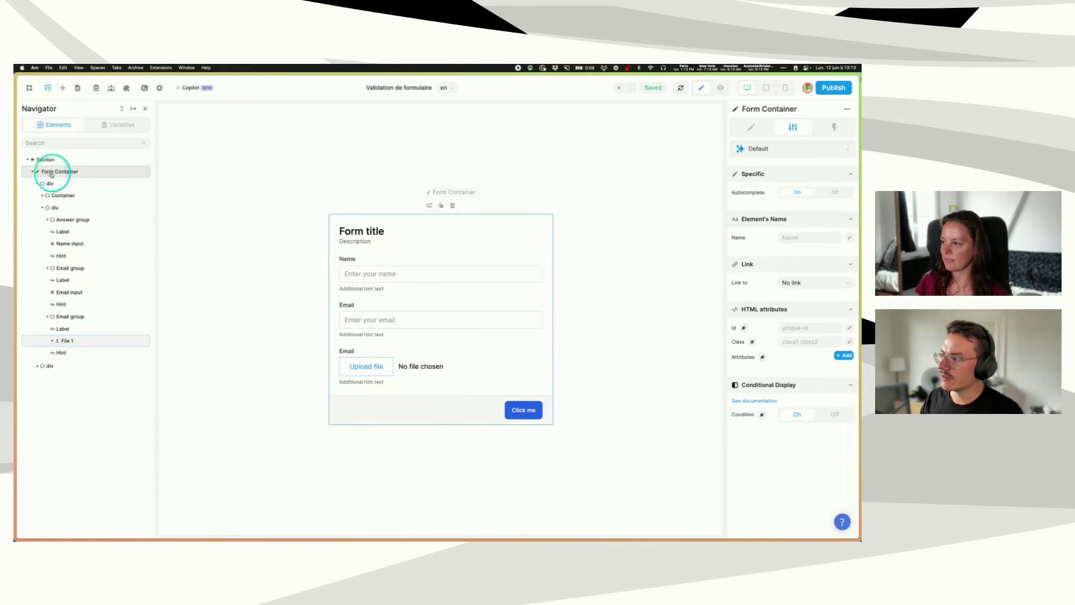
click(834, 127)
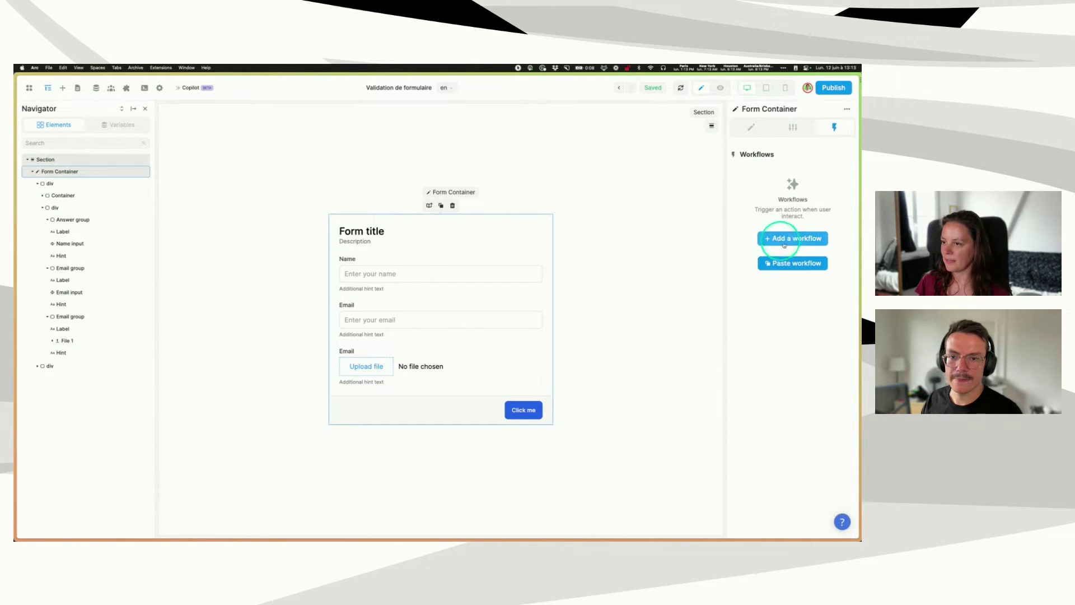
click(781, 239)
click(363, 186)
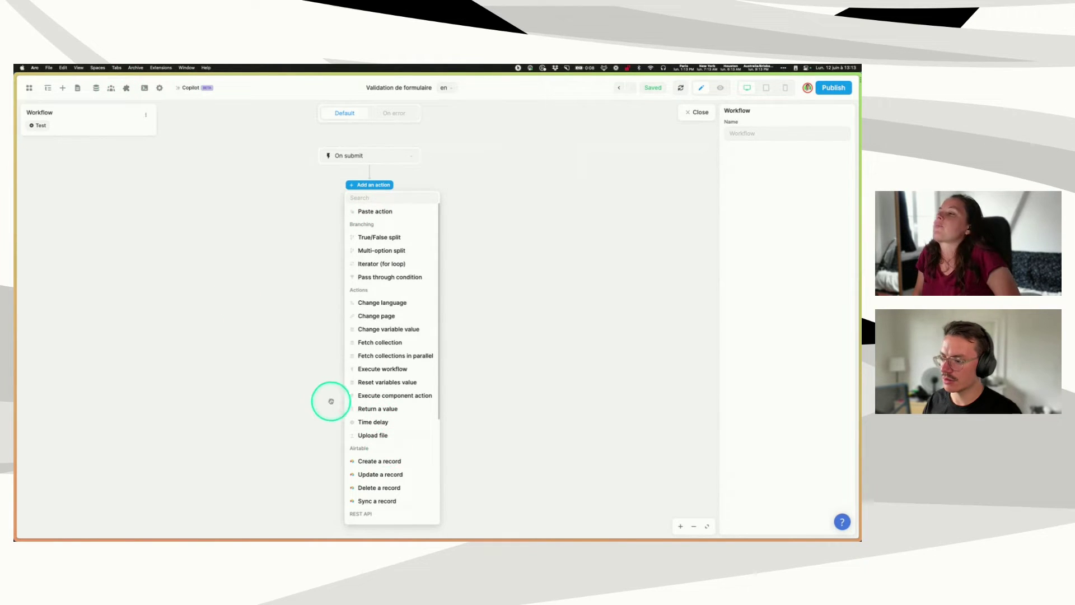
scroll(392, 414, down, 5)
click(368, 372)
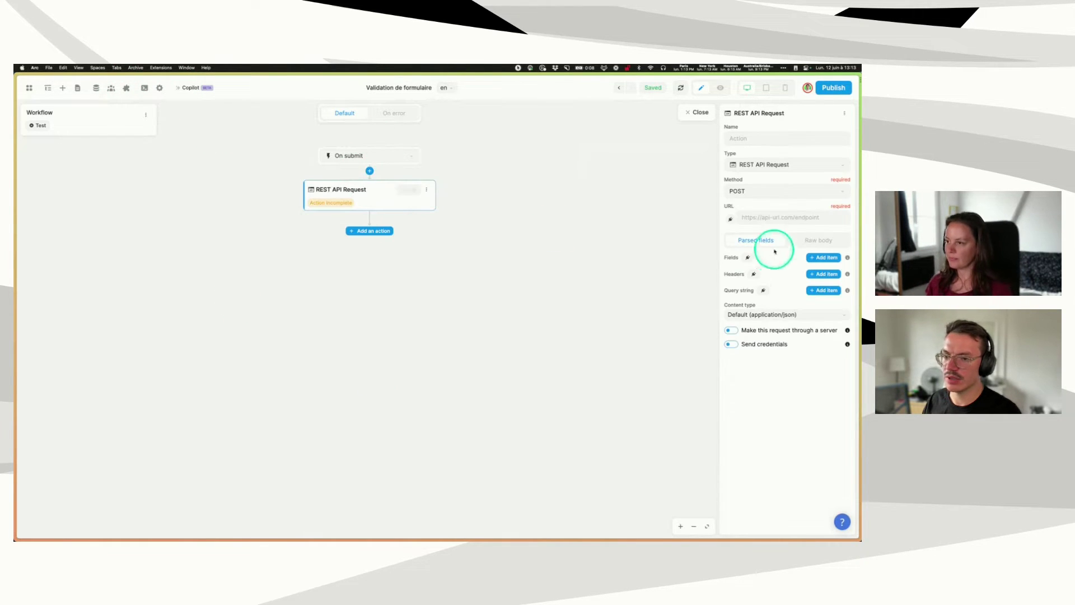
- Paste the Xano URL, name the request 'Send form data to backend', and add field rows
click(757, 218)
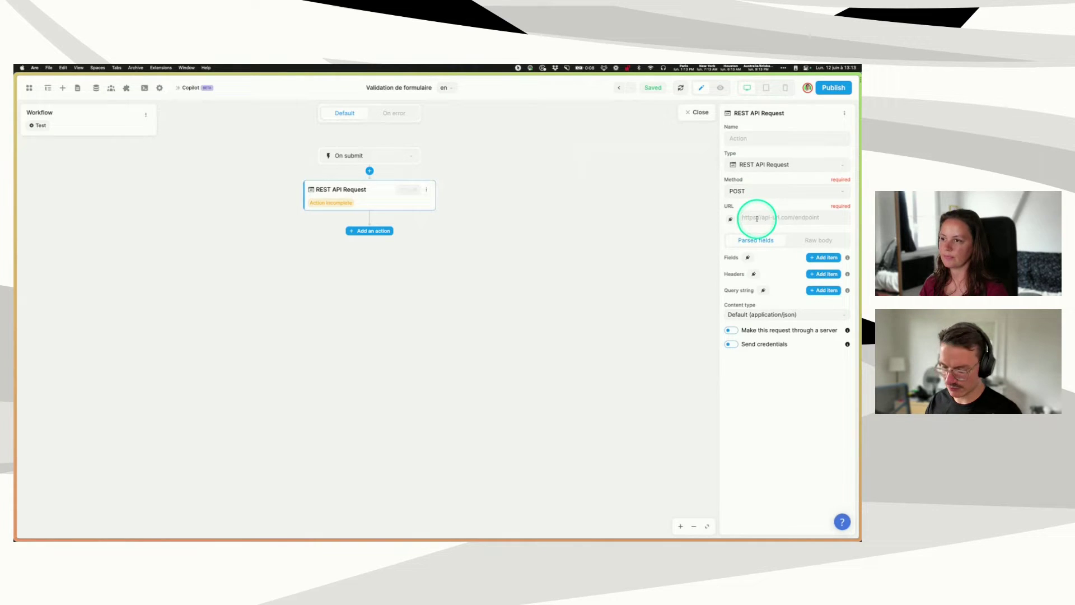
key(super+v)
click(753, 131)
text(Send f)
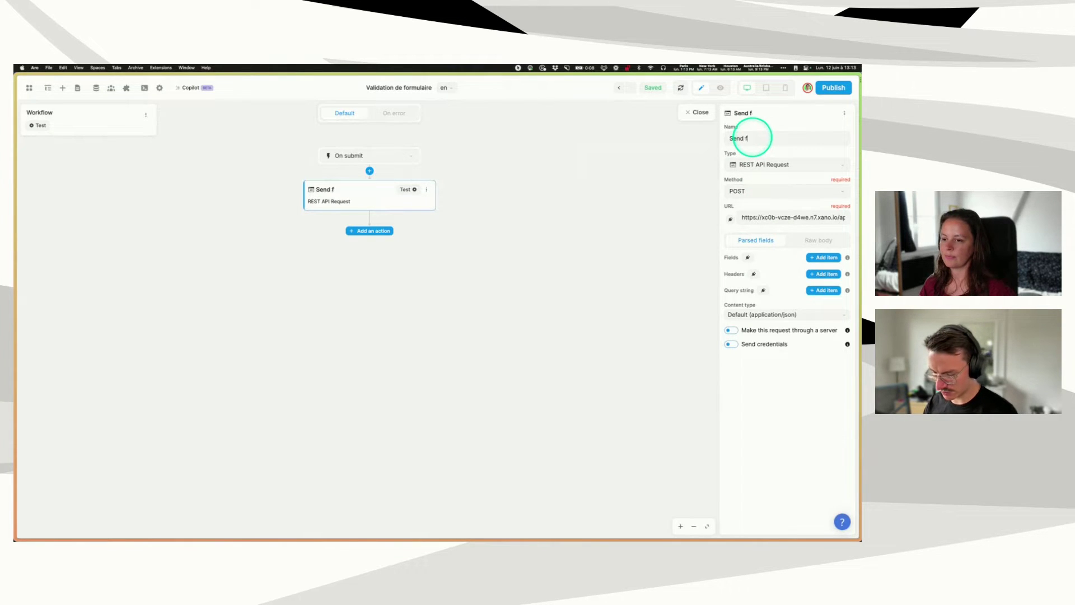
text(orm data to backend)
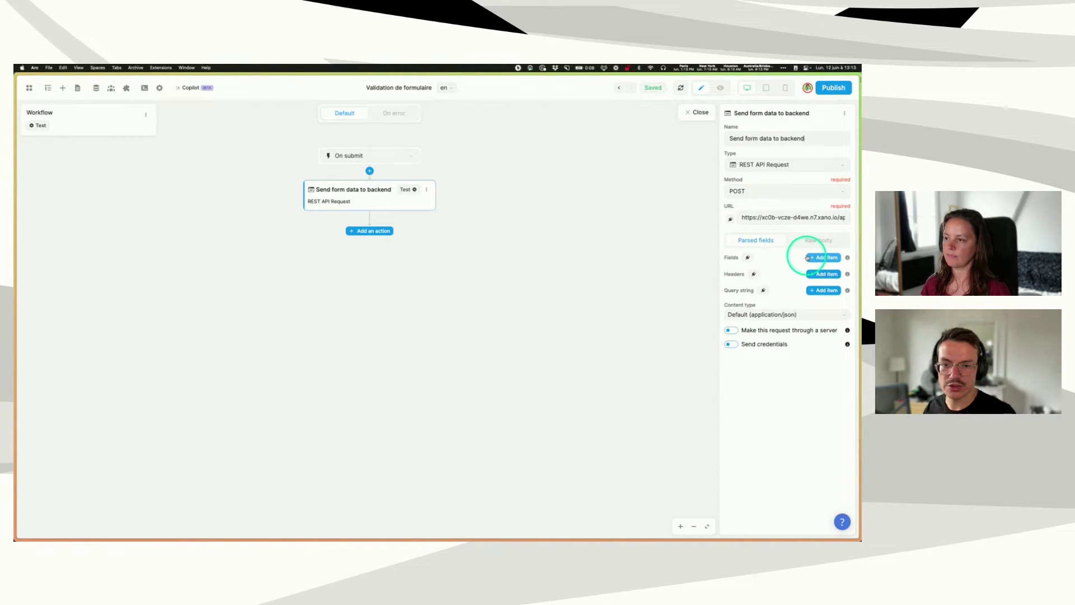
click(823, 258)
click(823, 258)
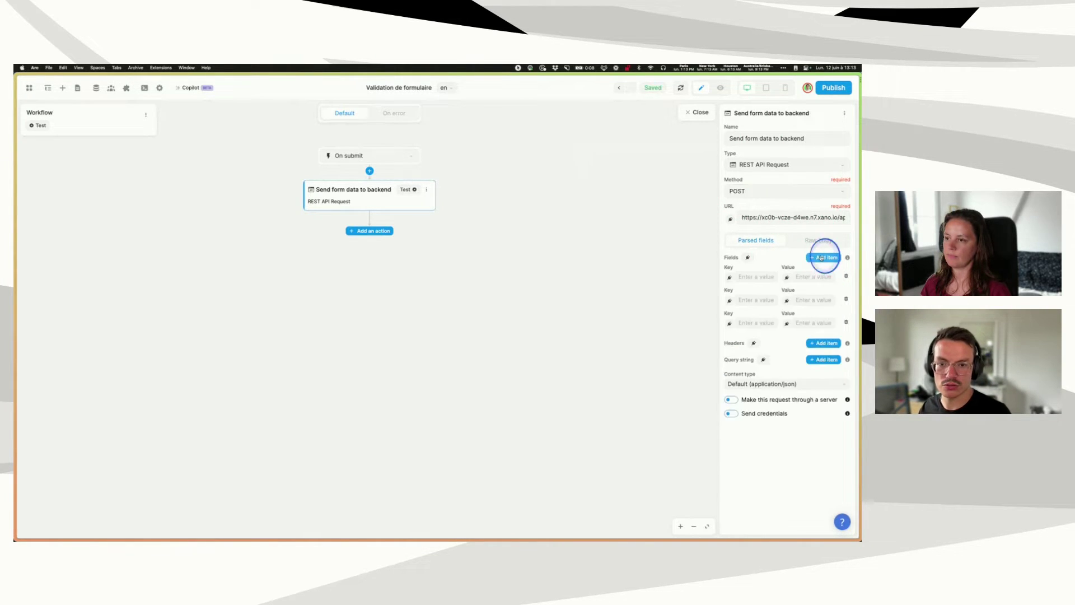
- Add another field row and enter the keys name and email
click(823, 257)
click(823, 257)
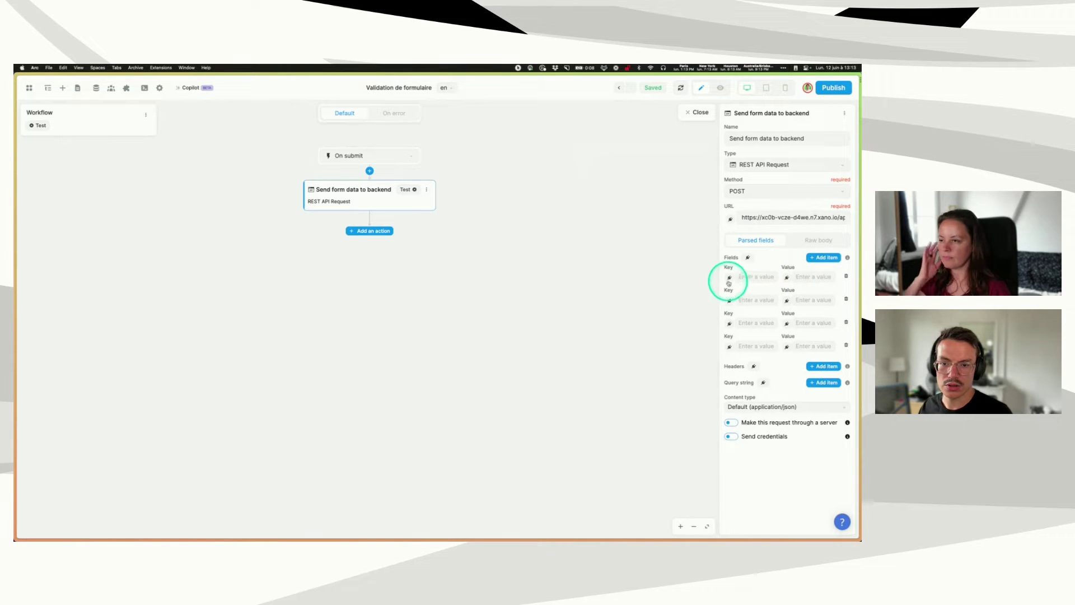
text(name)
click(755, 300)
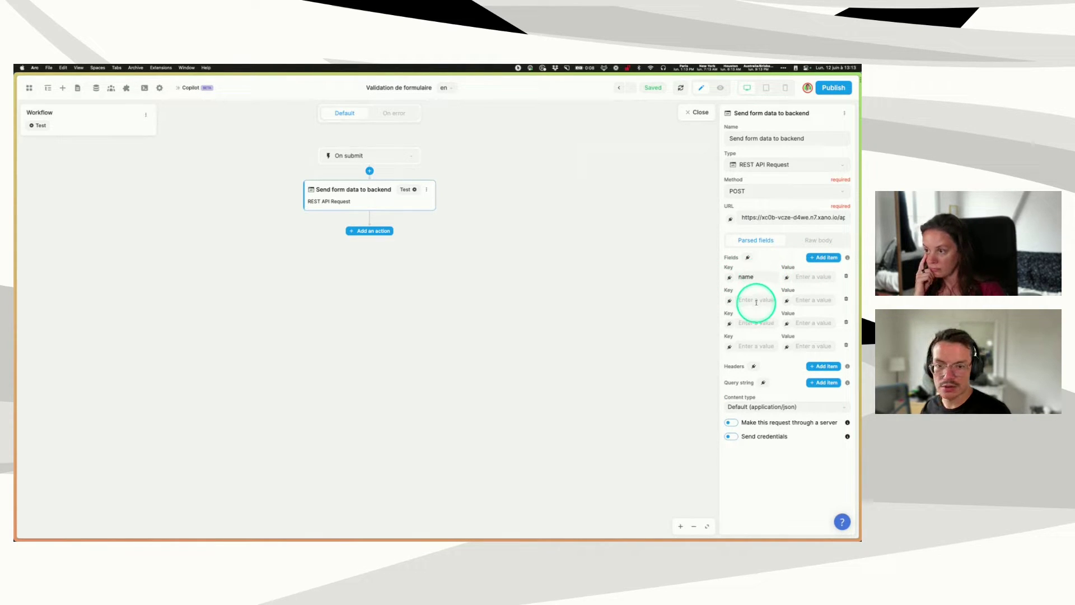
text(email)
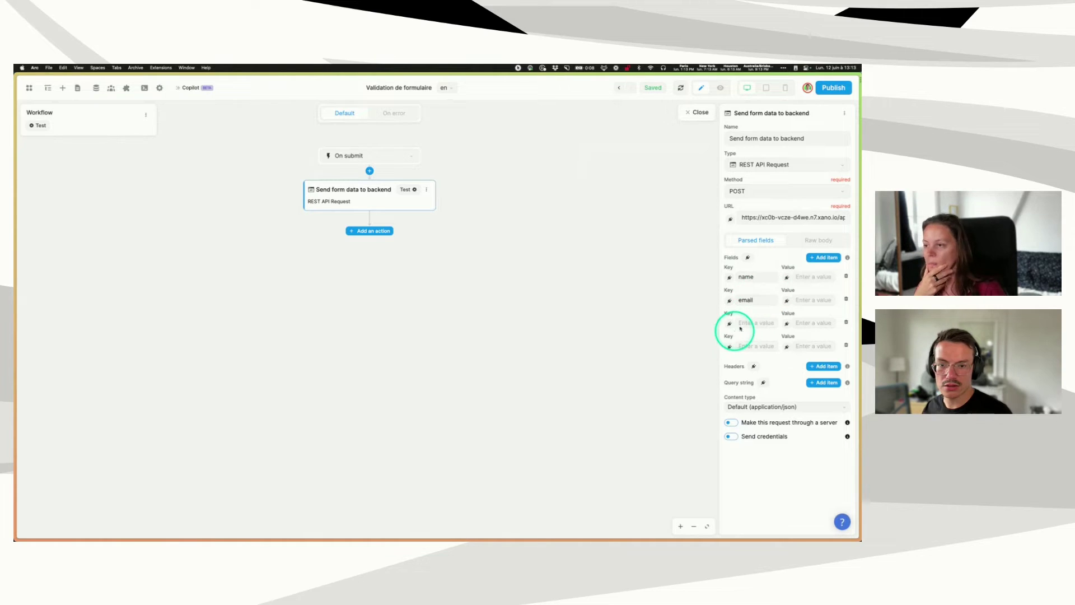
click(755, 320)
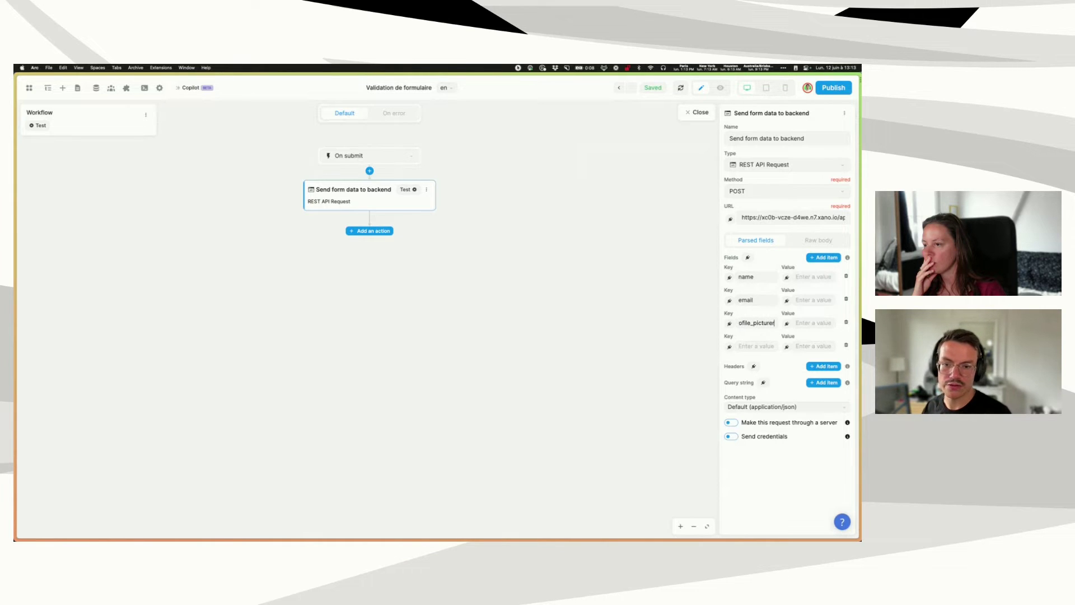
click(735, 375)
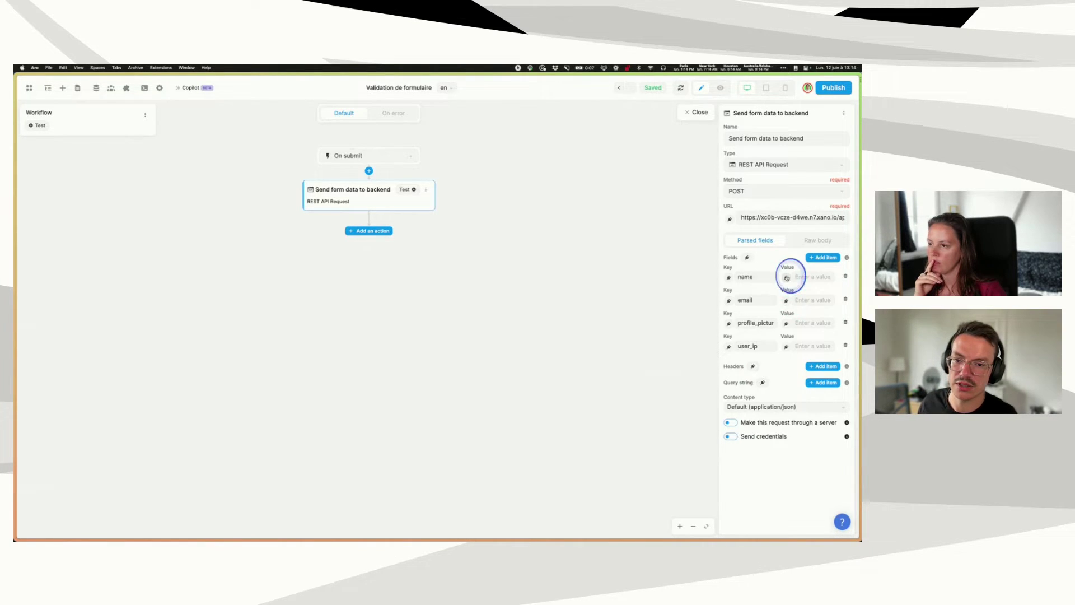
- Bind the name and email values to Name input - value and Email input - value
click(787, 278)
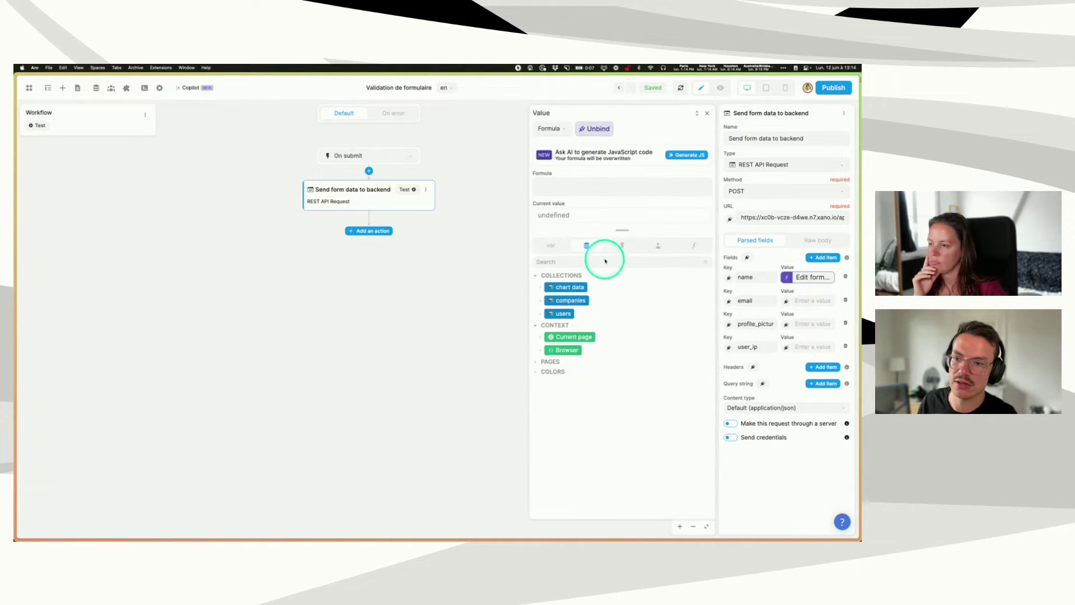
click(560, 247)
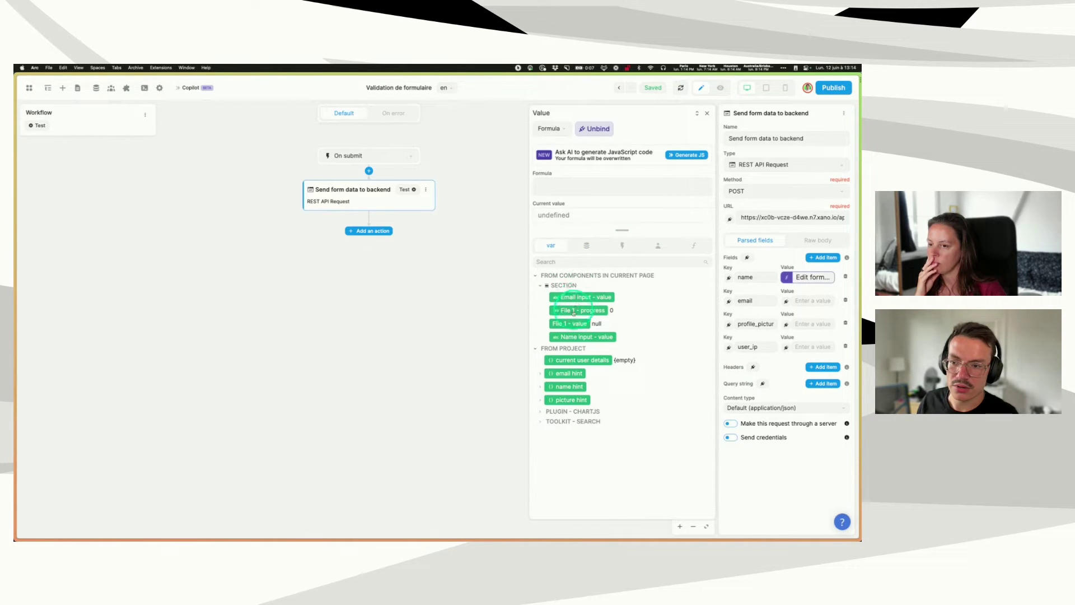
click(580, 337)
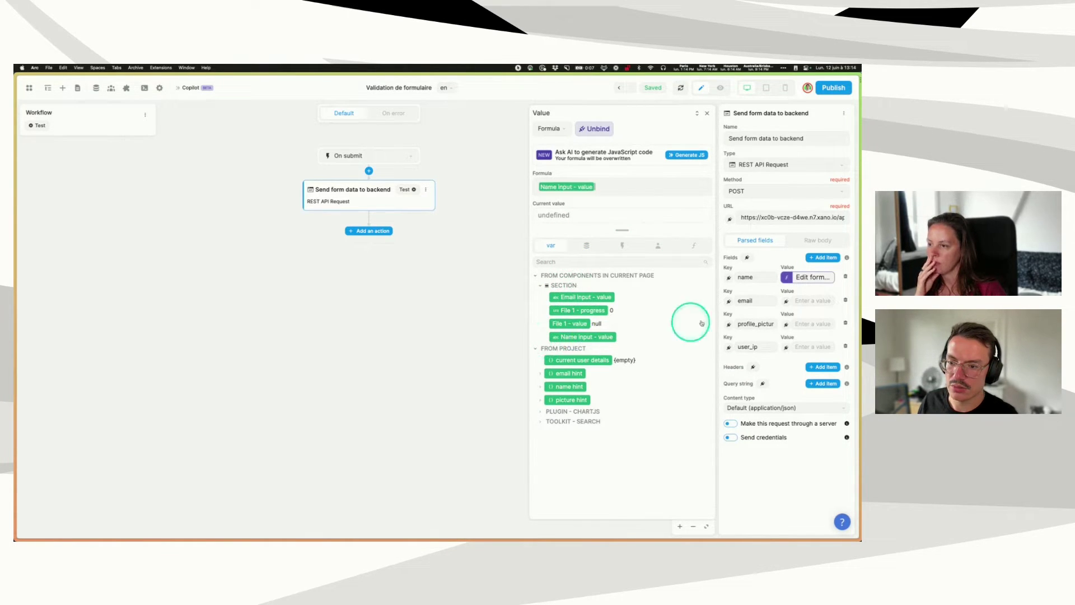
click(785, 303)
click(605, 297)
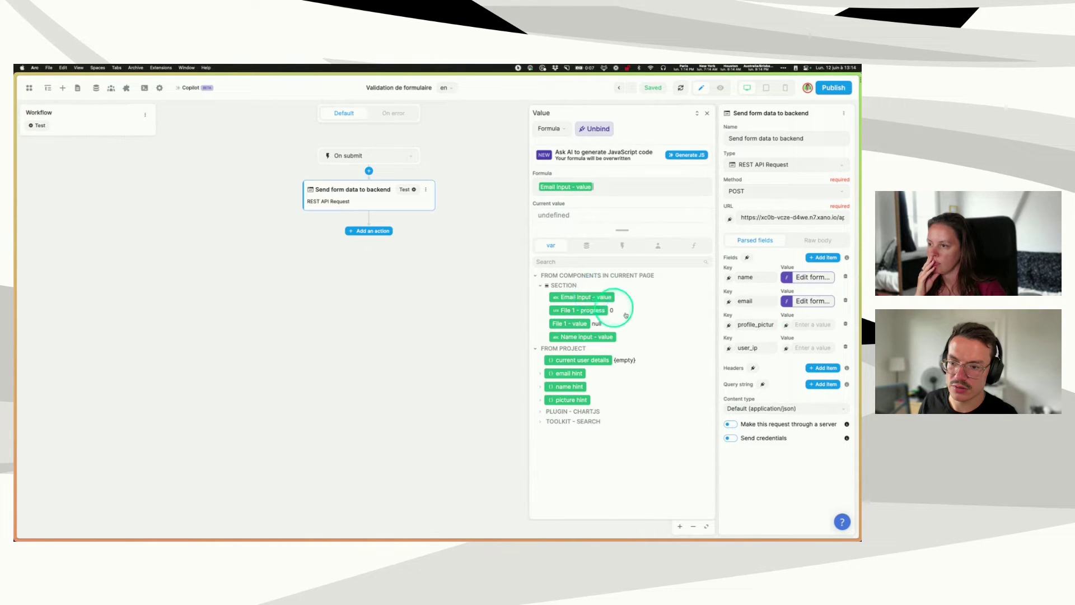
click(707, 115)
click(691, 111)
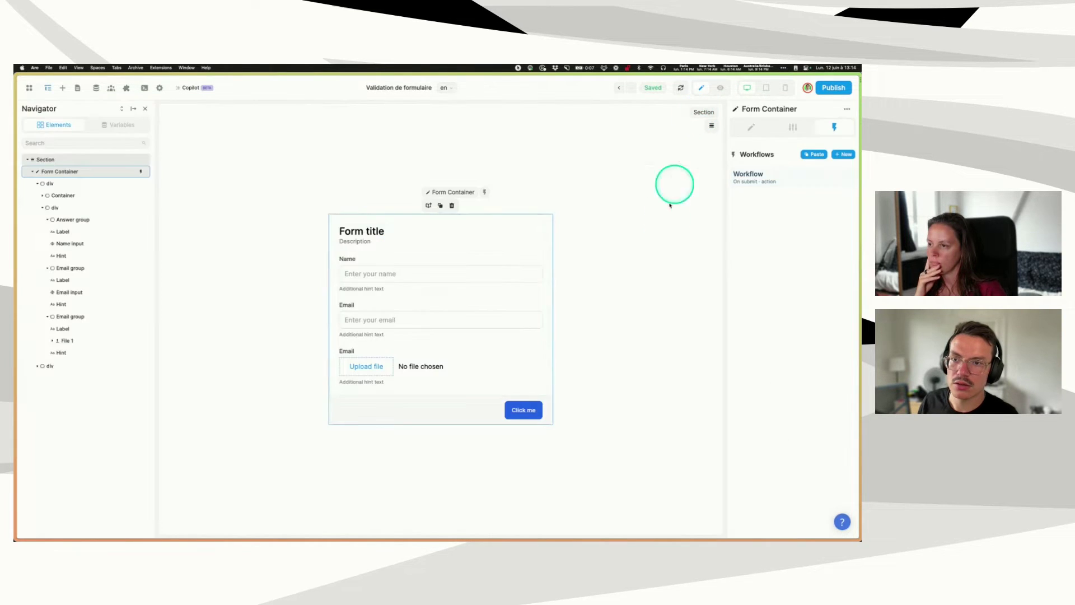
- Select the File 1 upload element and start renaming it, typing 'Profile' as its name
click(338, 360)
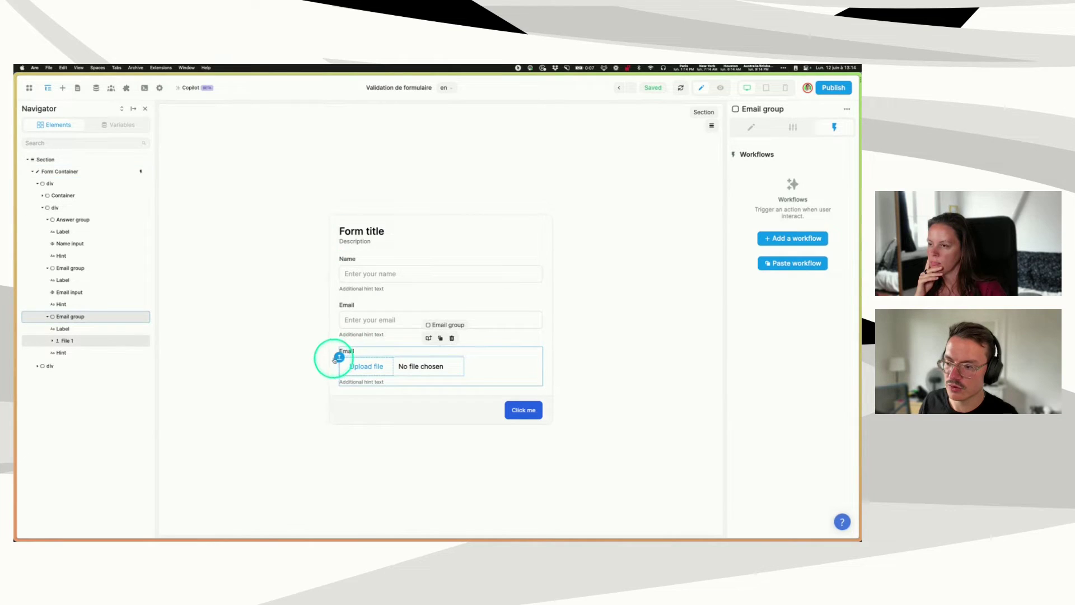
click(340, 358)
click(793, 127)
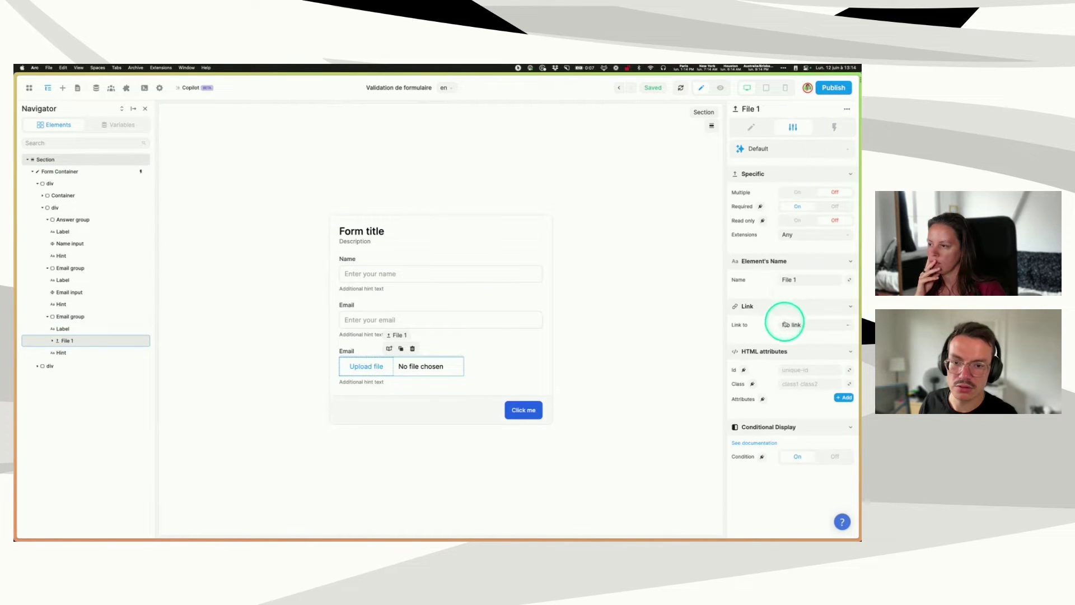
text(P)
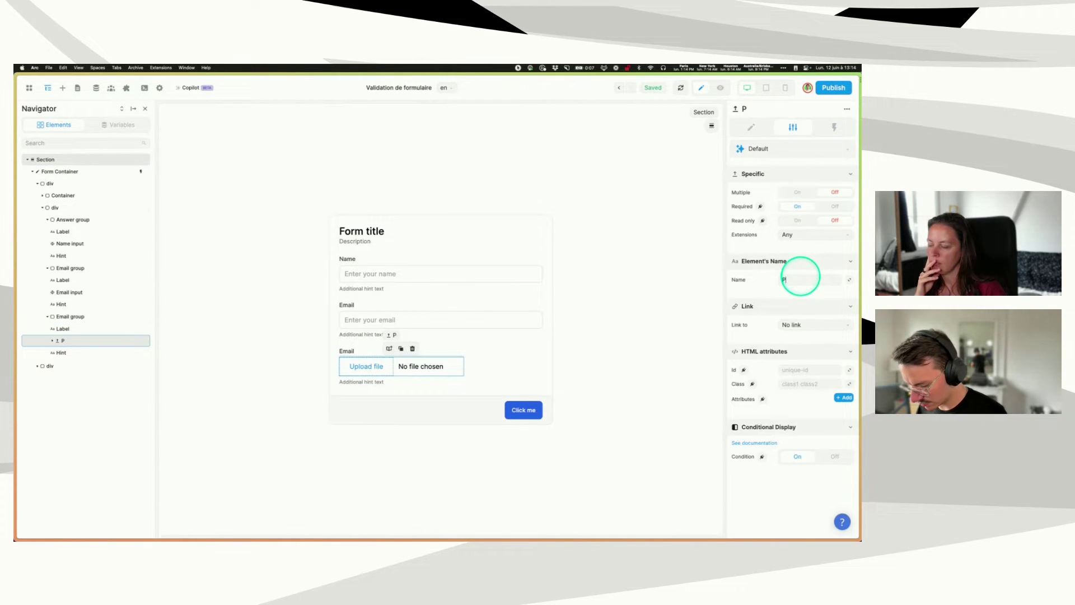
text(rofile picture input)
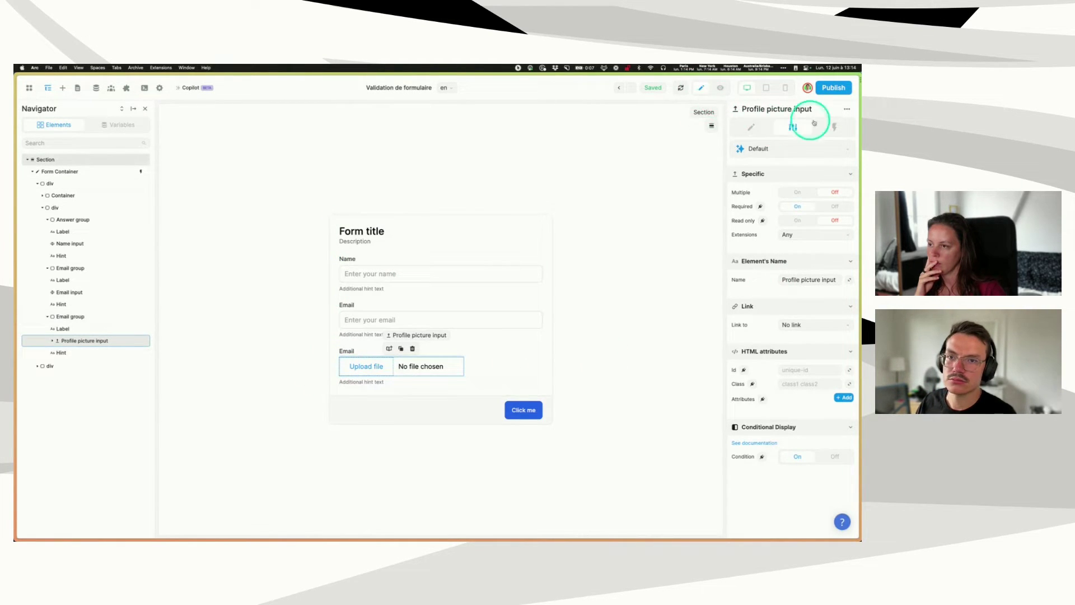
- Open the Form Container's On submit workflow
click(62, 171)
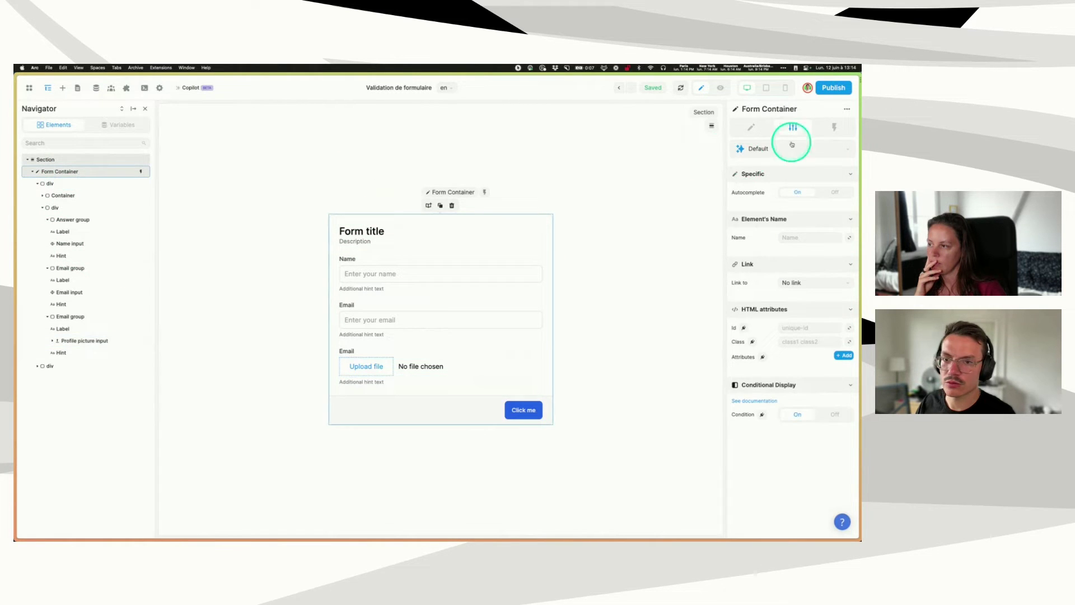
click(824, 128)
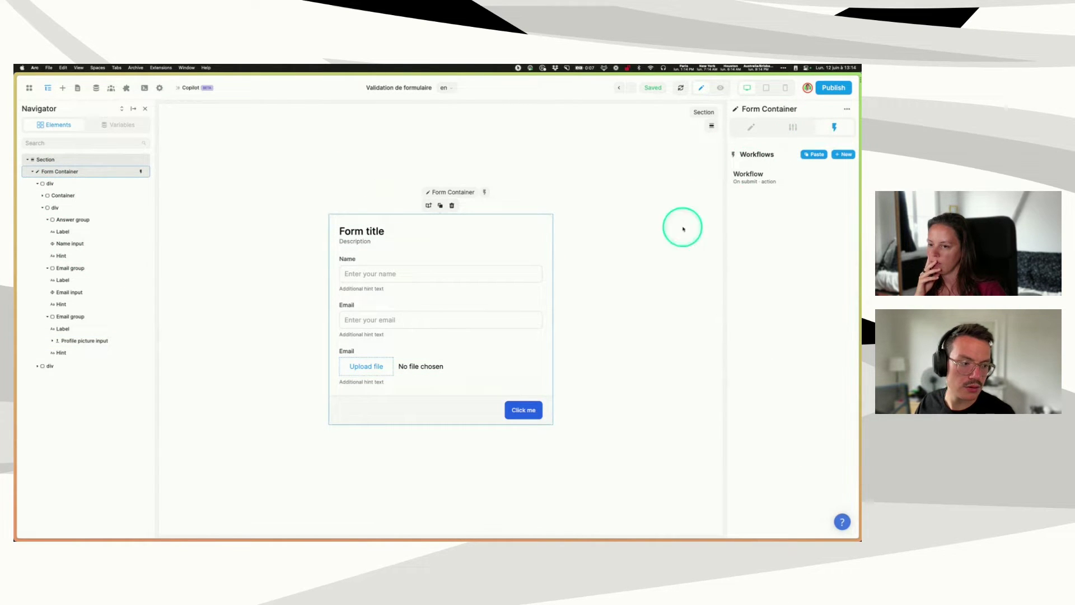
click(753, 176)
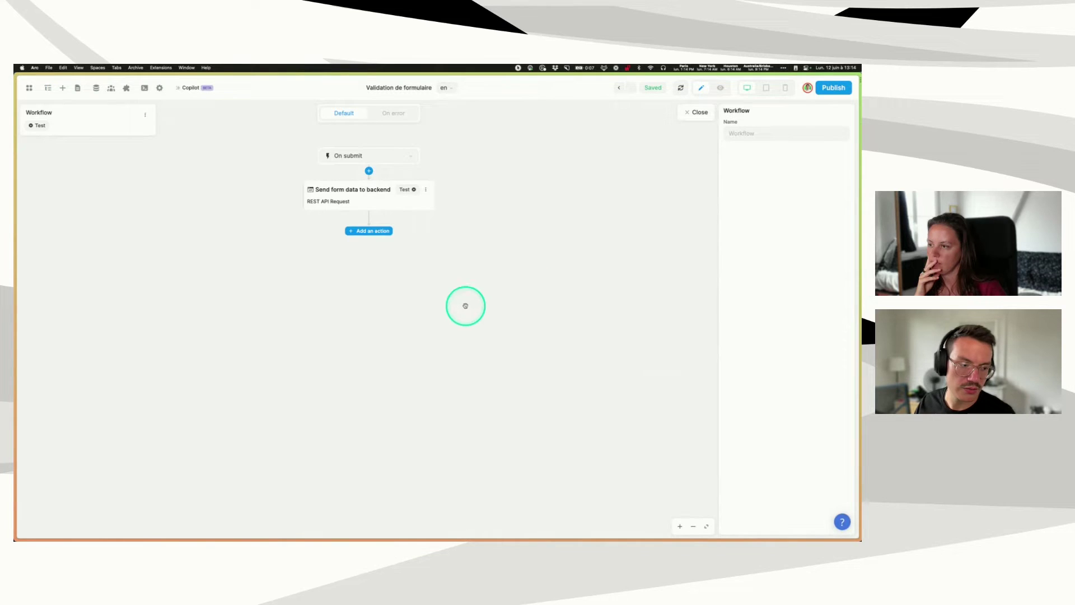
- Open the action list for a new step above the Send form data to backend request
click(352, 197)
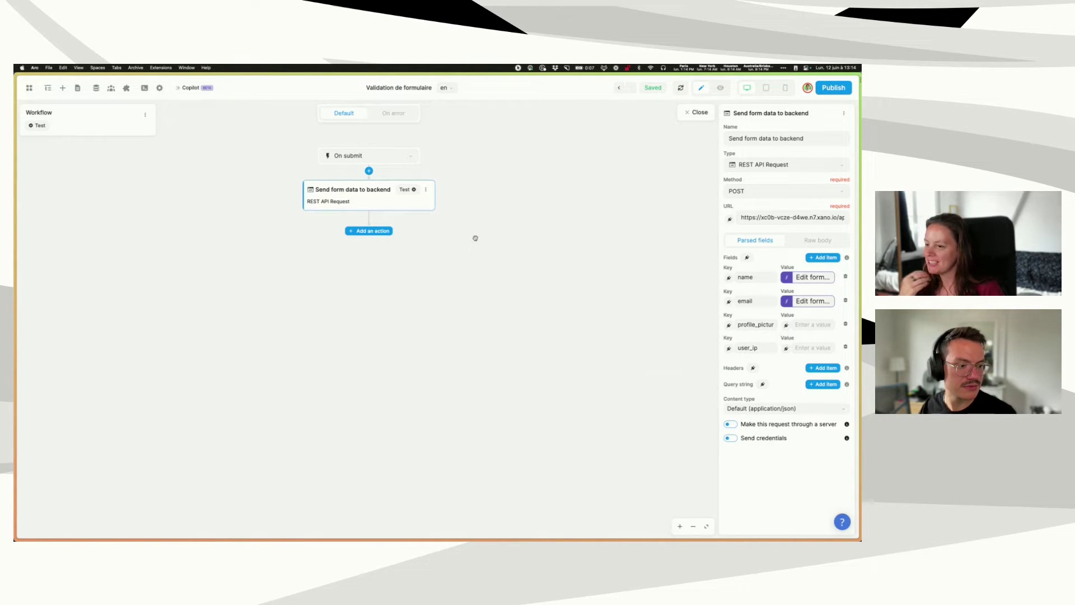
click(453, 204)
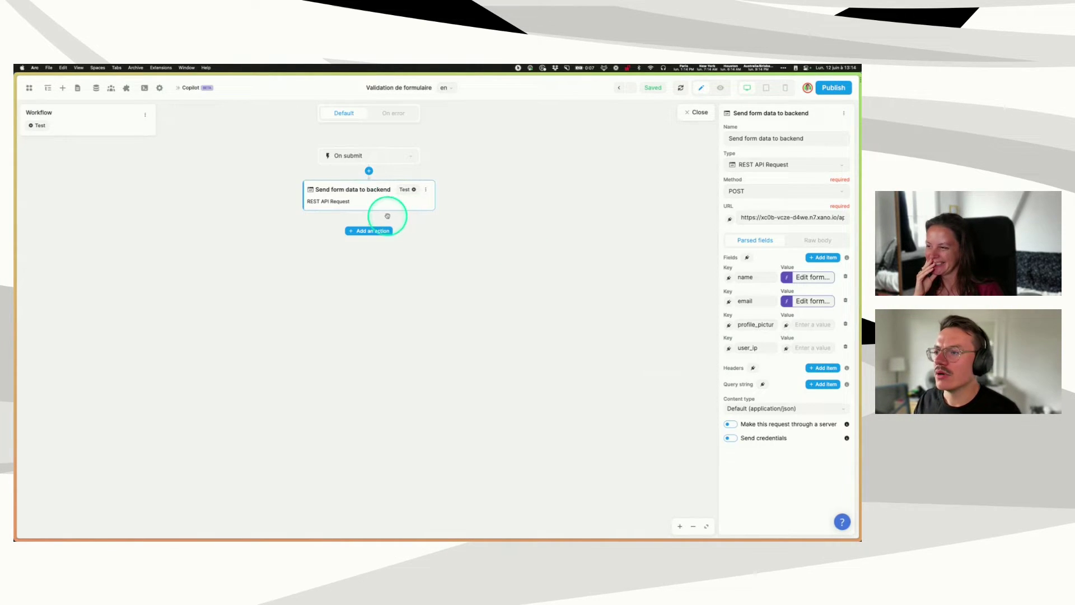
click(369, 171)
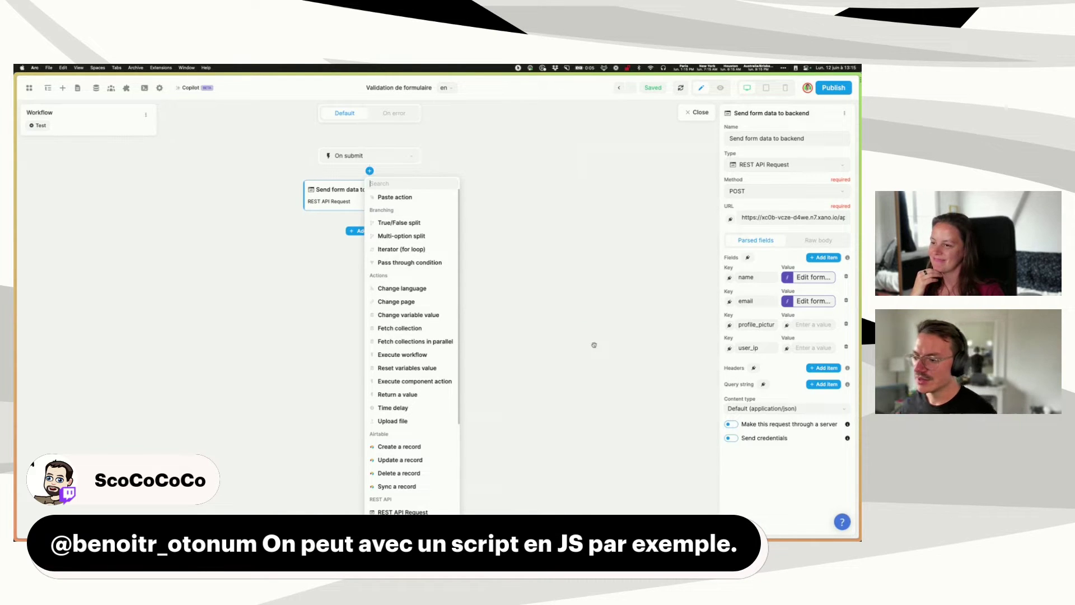
- Insert an Upload file action above the REST API request node
click(392, 421)
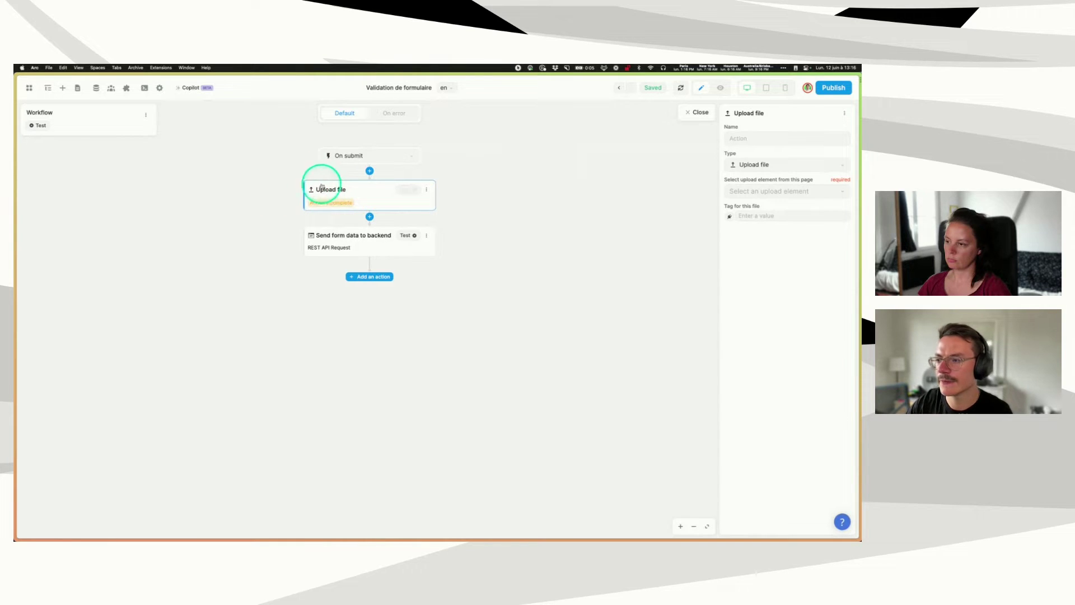
- Name the upload action 'Upload CDN', set its element to Profile picture input value, and test it
click(746, 141)
text(U)
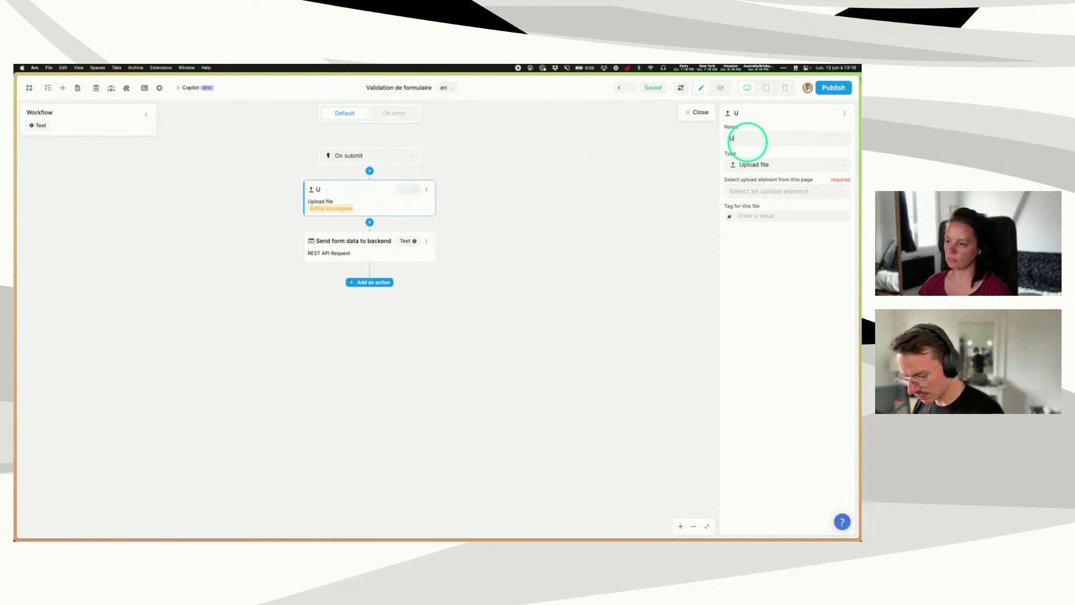
text(pload profile picture to)
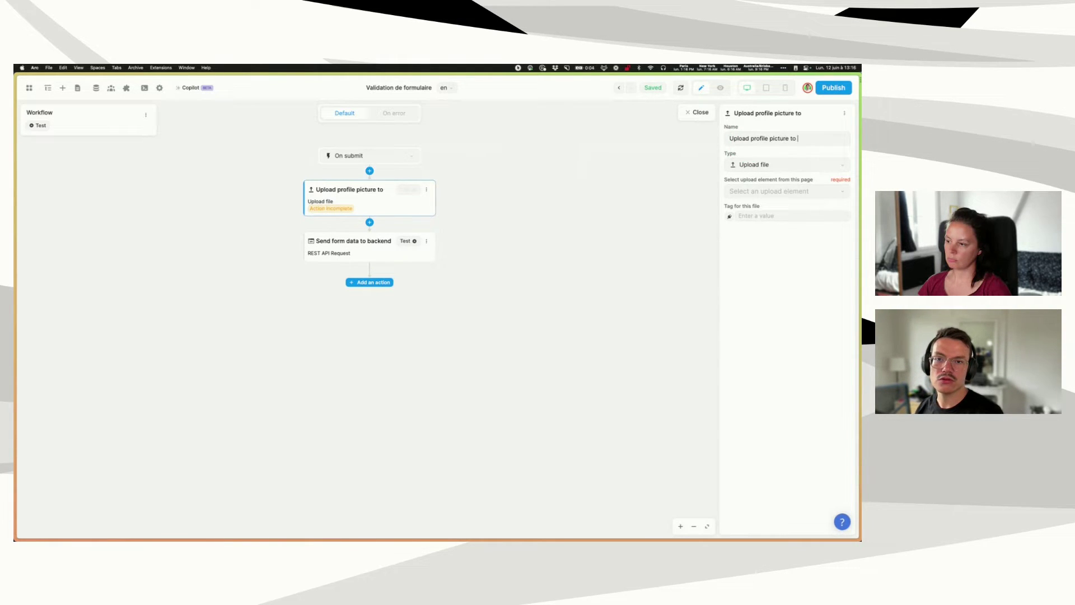
text(CDN)
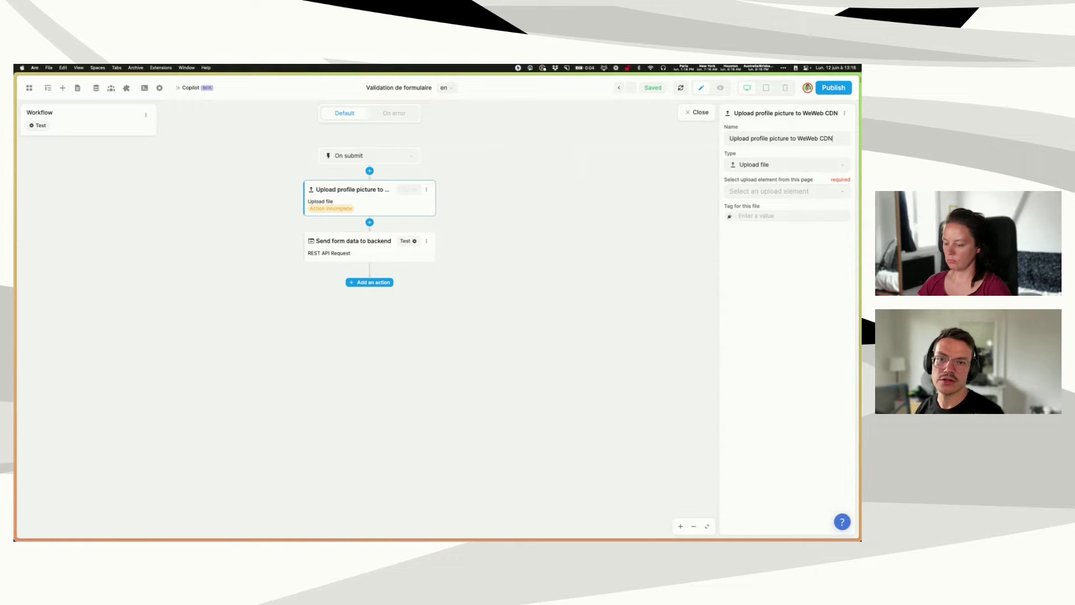
click(769, 192)
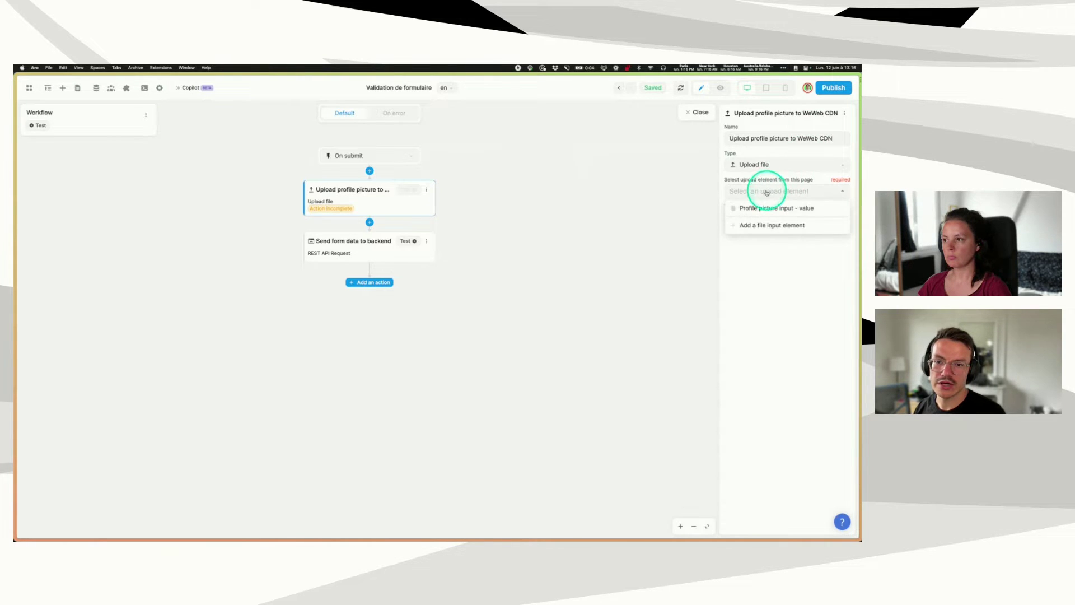
click(762, 206)
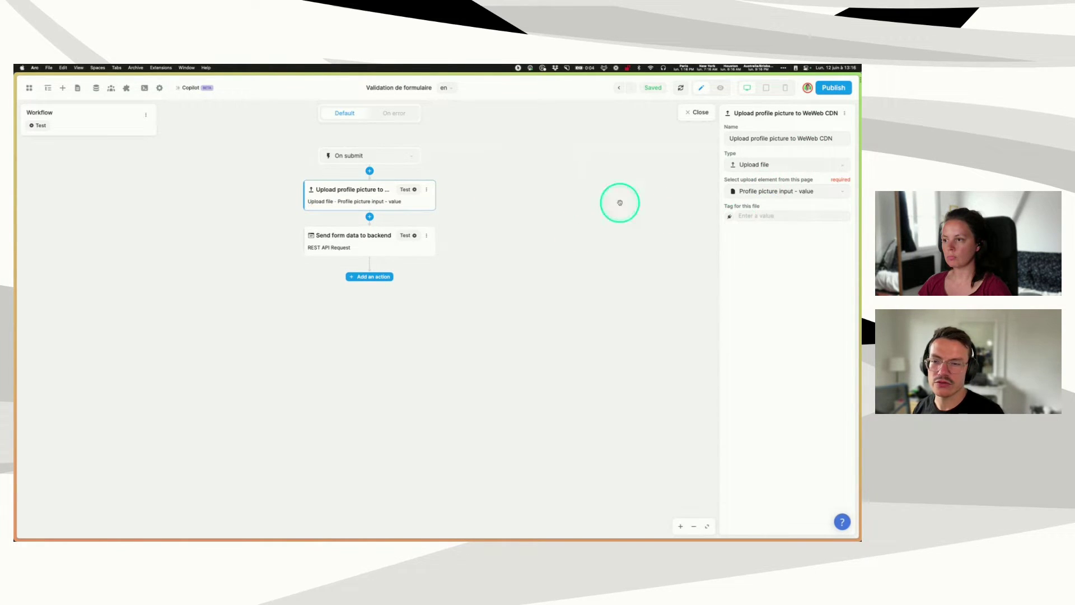
click(409, 191)
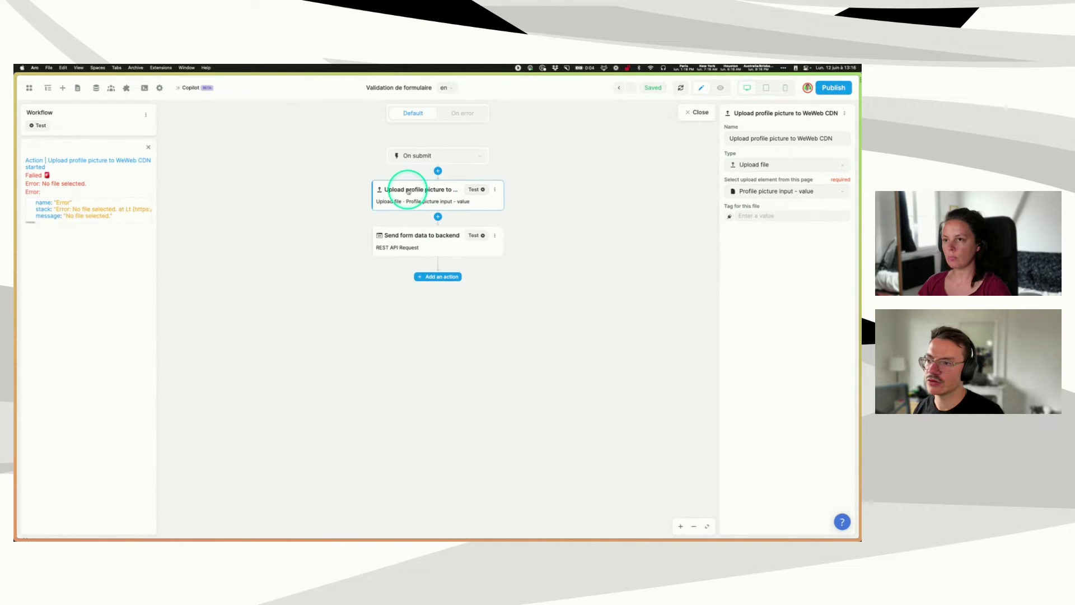
- Preview the form and open the profile picture file picker
click(685, 112)
click(720, 88)
click(425, 366)
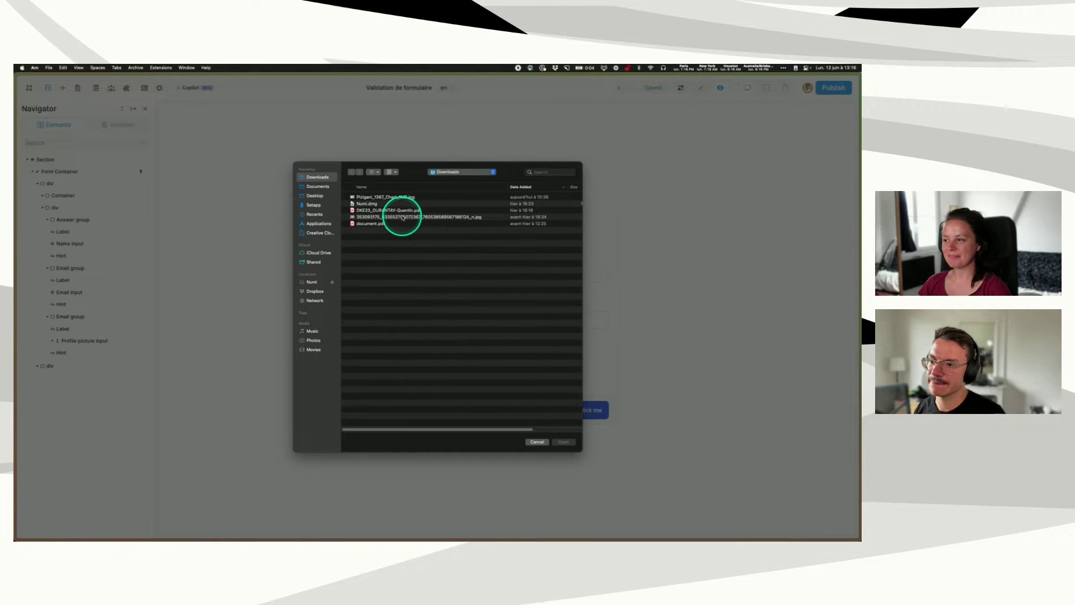
- Attach the jpg test image, rerun the upload test successfully, and open the backend request's settings
double_click(402, 218)
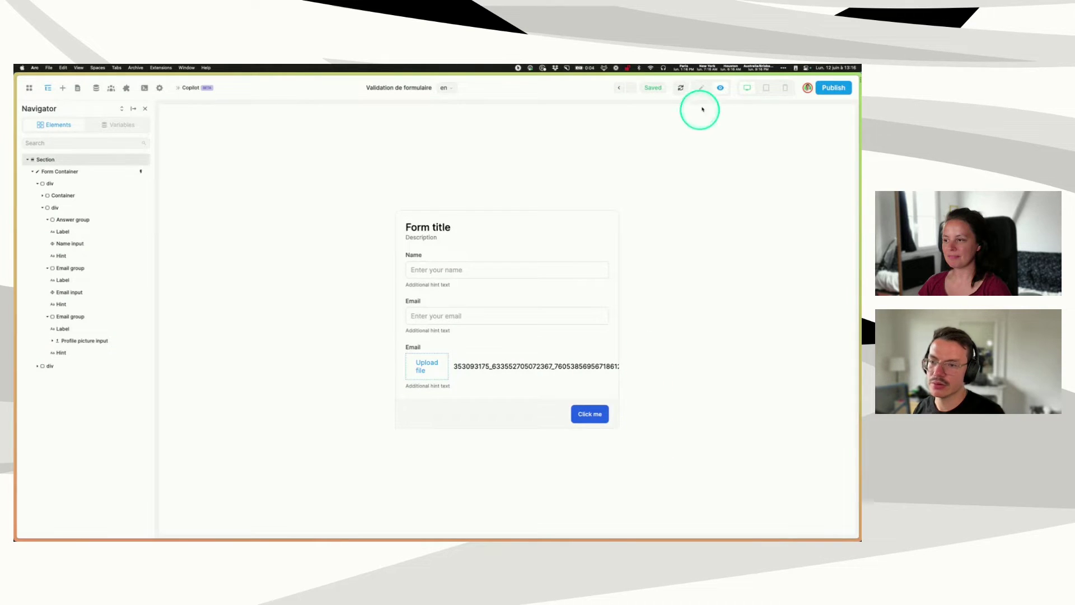
click(702, 88)
click(79, 170)
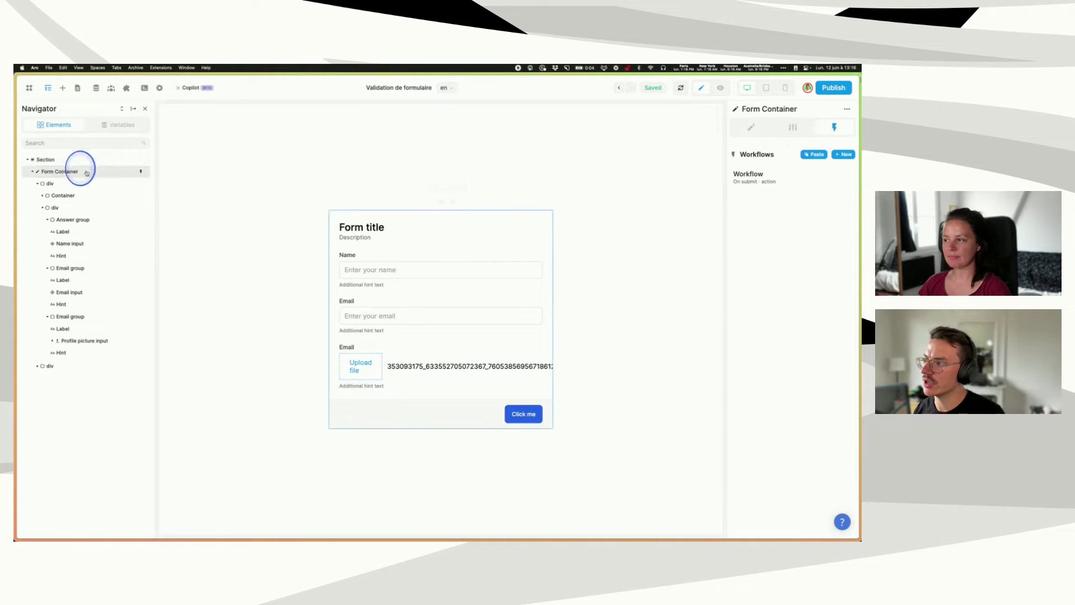
click(765, 178)
click(411, 189)
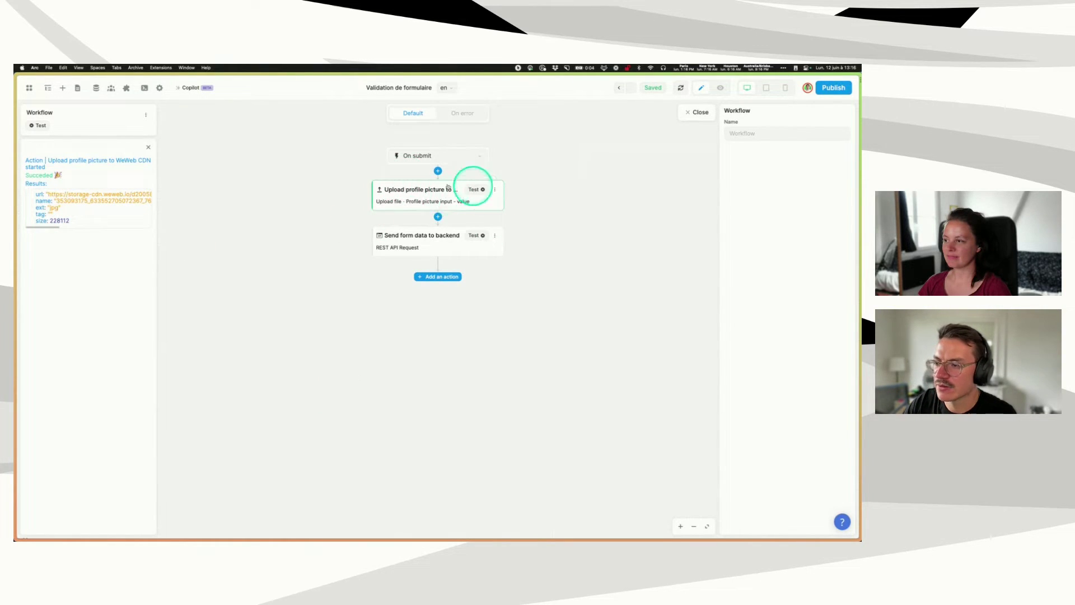
click(430, 244)
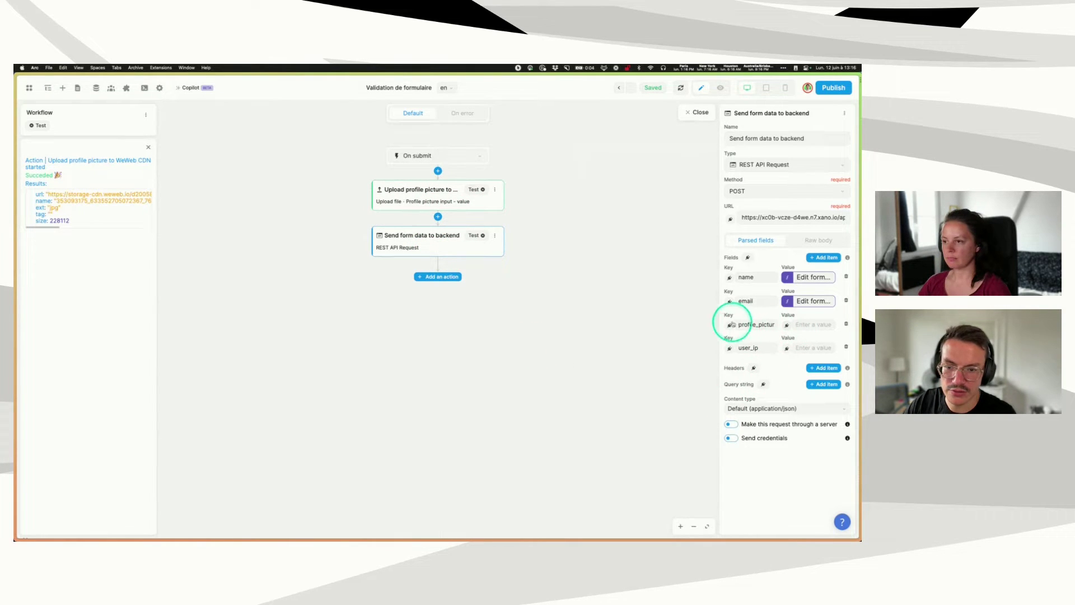
- Bind the profile_picture value to the upload action's result.url, the storage-cdn.weweb.io address
click(787, 325)
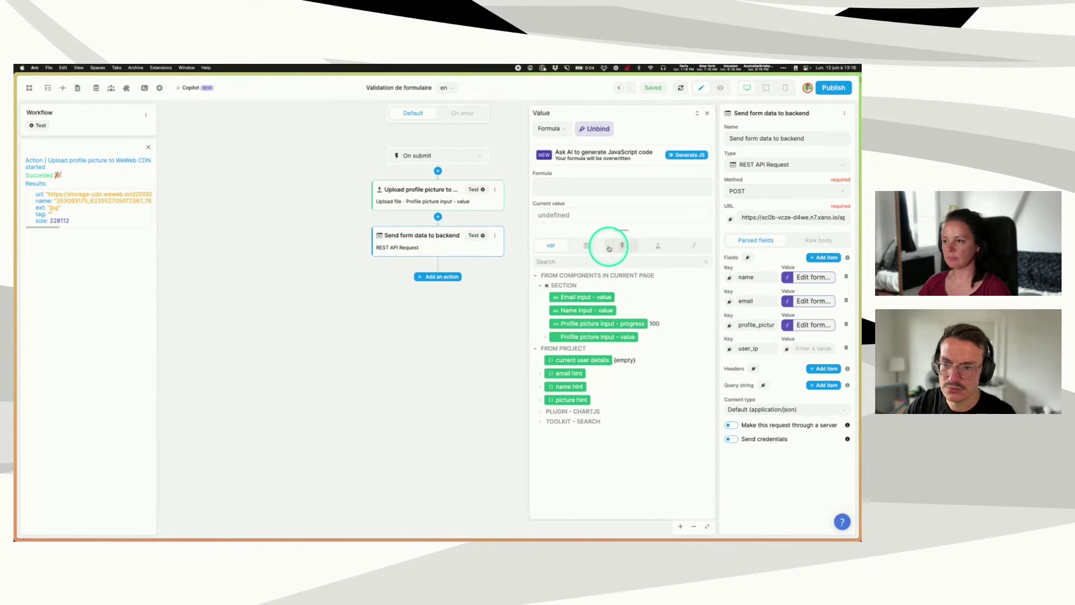
click(616, 248)
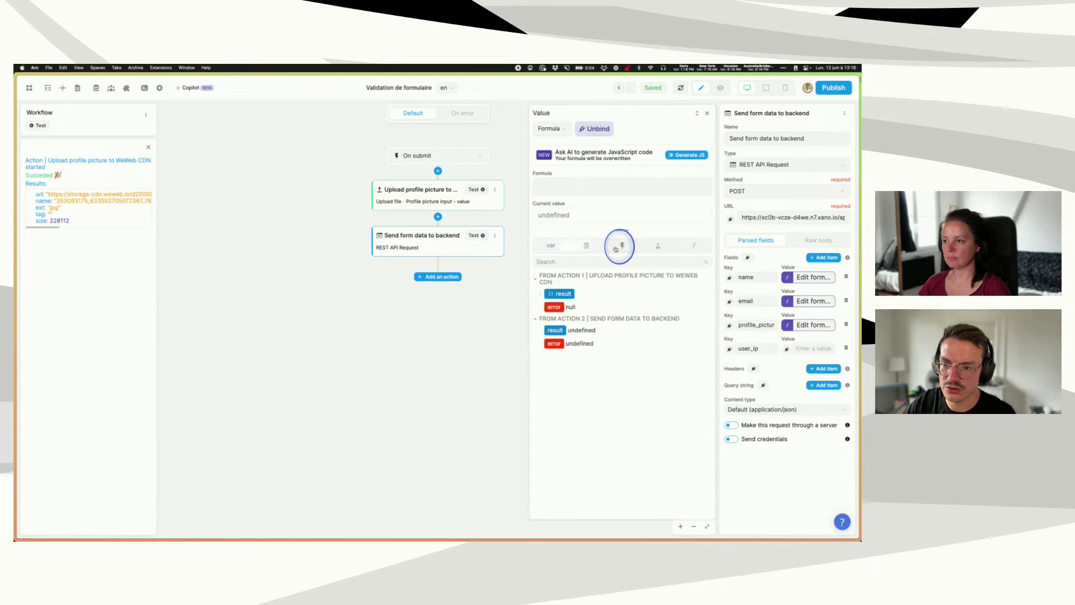
click(540, 295)
click(561, 307)
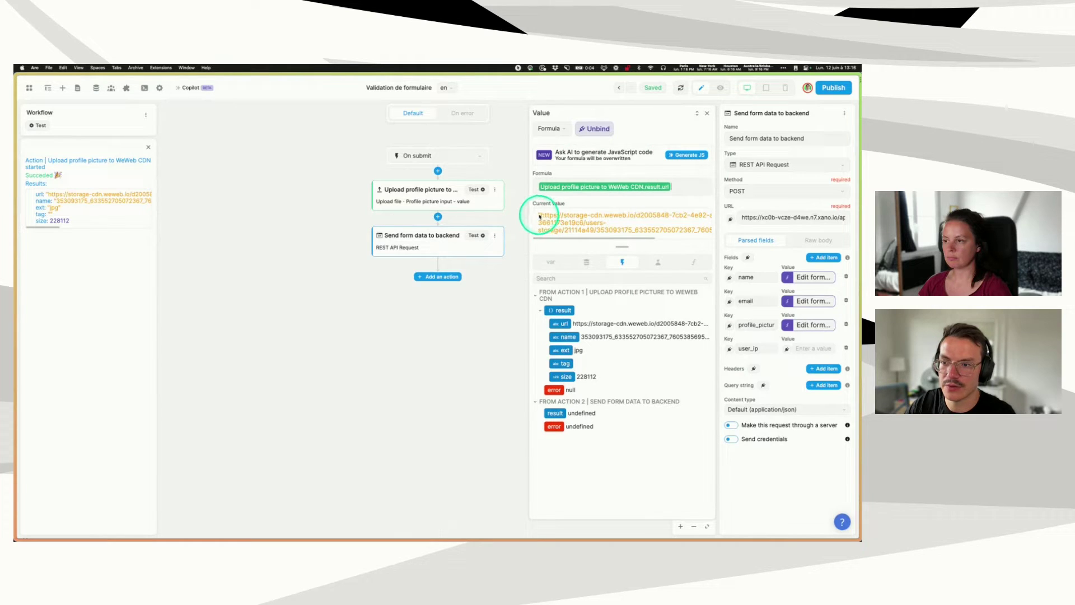
drag(540, 213, 712, 232)
click(664, 212)
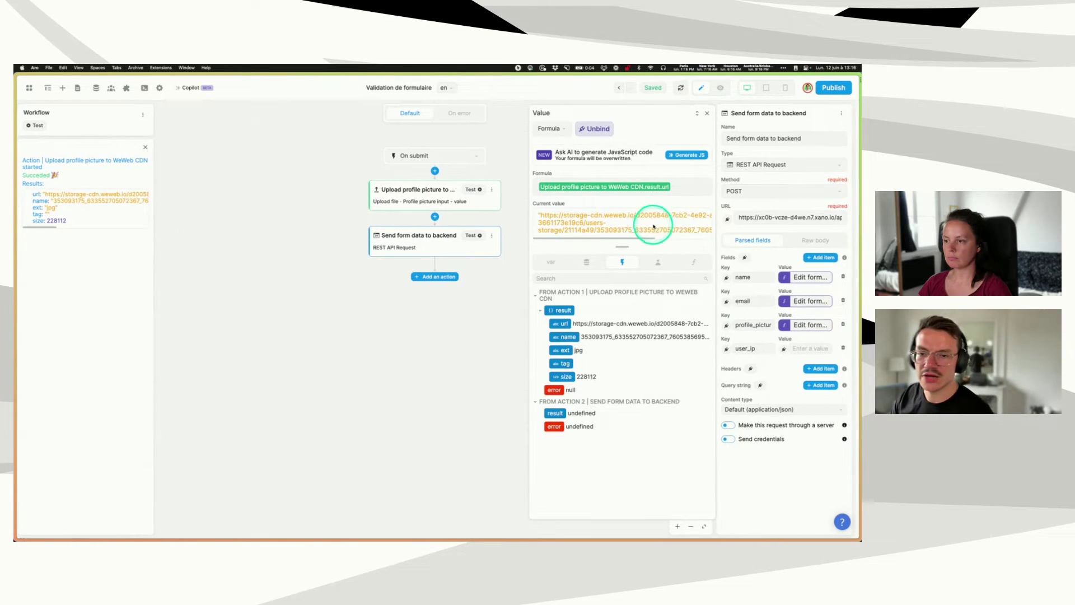
- In Xano's /form-submit endpoint, inspect the profile_picture file-resource input's settings, then close them
mouse_move(16, 271)
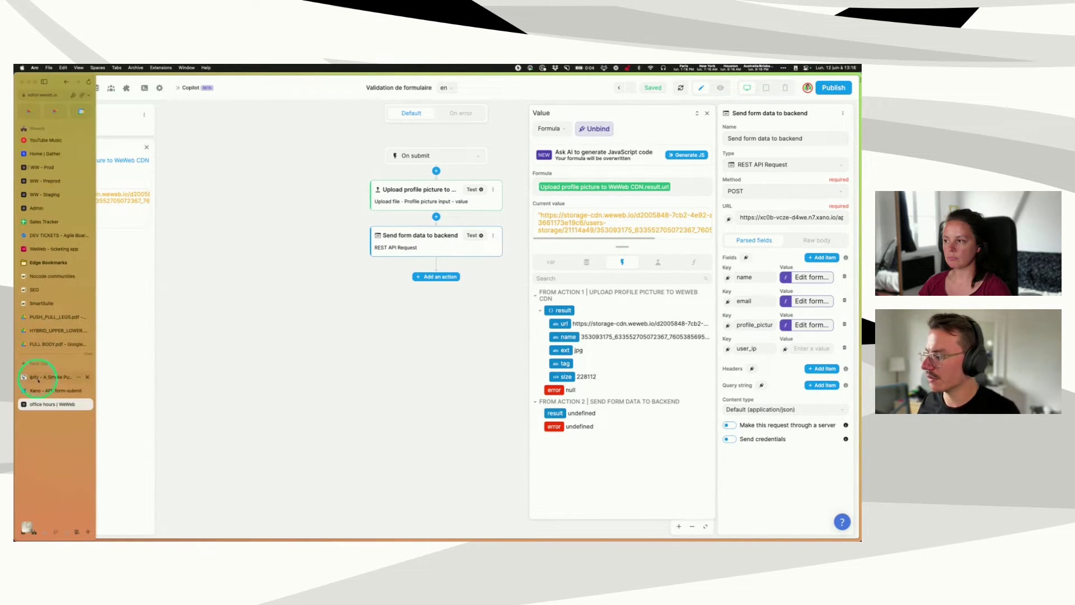
click(56, 391)
click(283, 250)
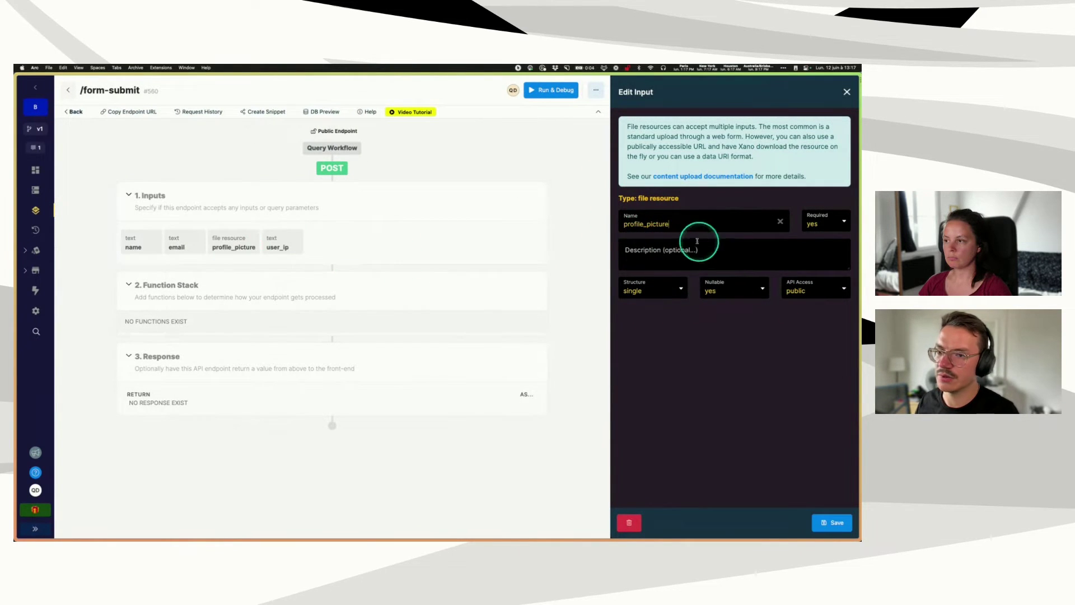
click(641, 224)
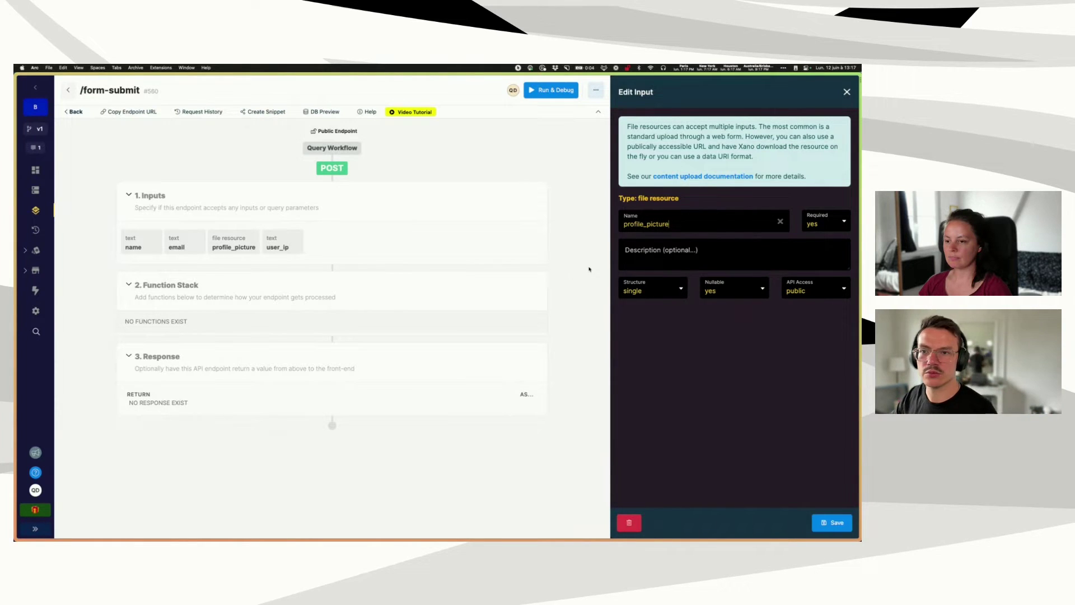
click(847, 91)
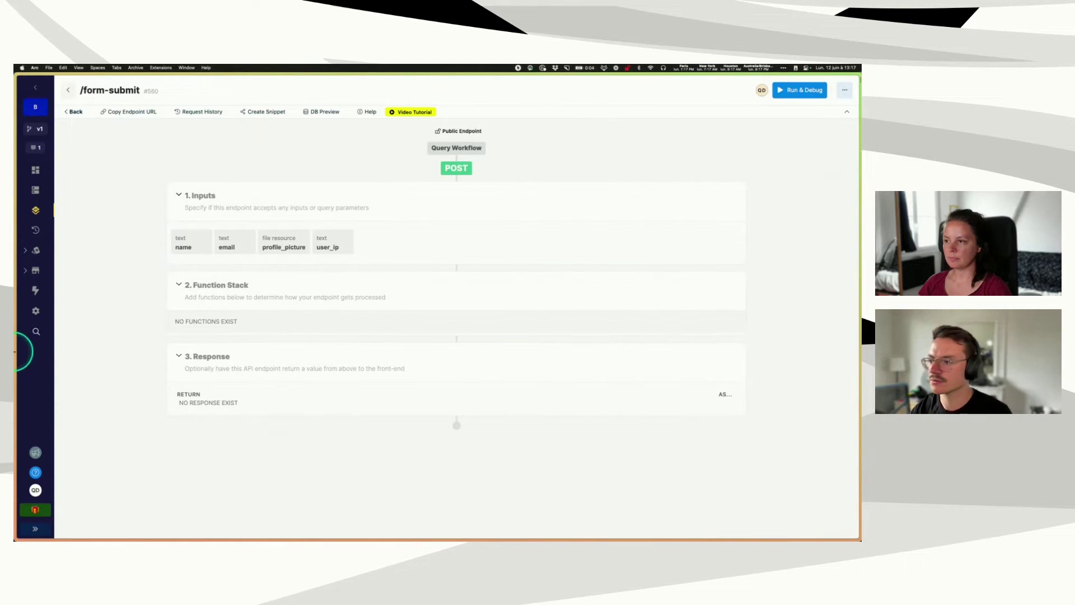
- Return to Xano and reopen the profile_picture input settings: required, single, nullable
mouse_move(17, 361)
click(48, 405)
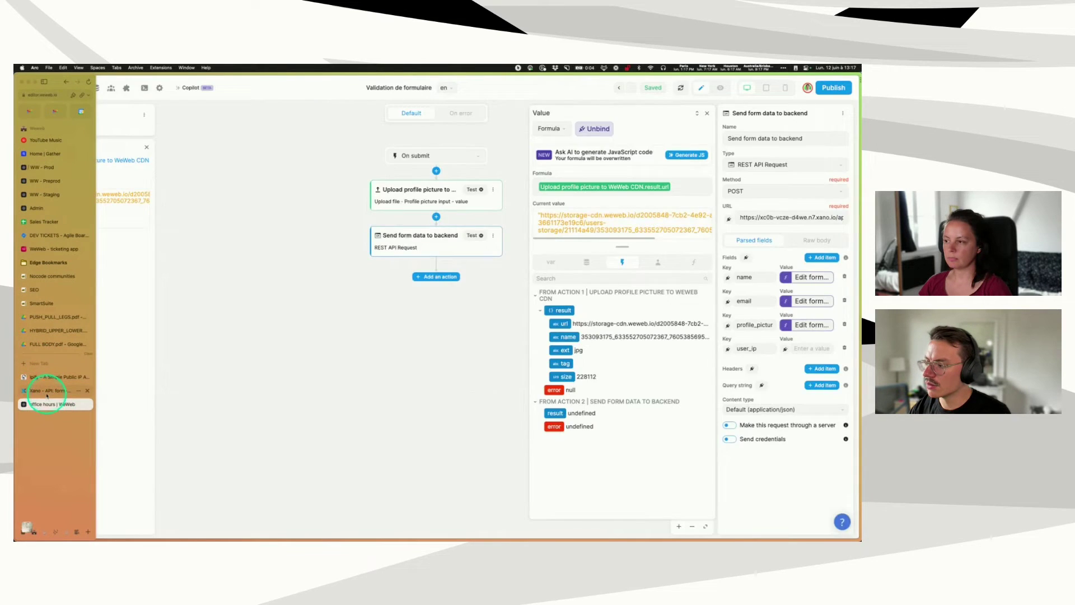
click(47, 394)
click(47, 402)
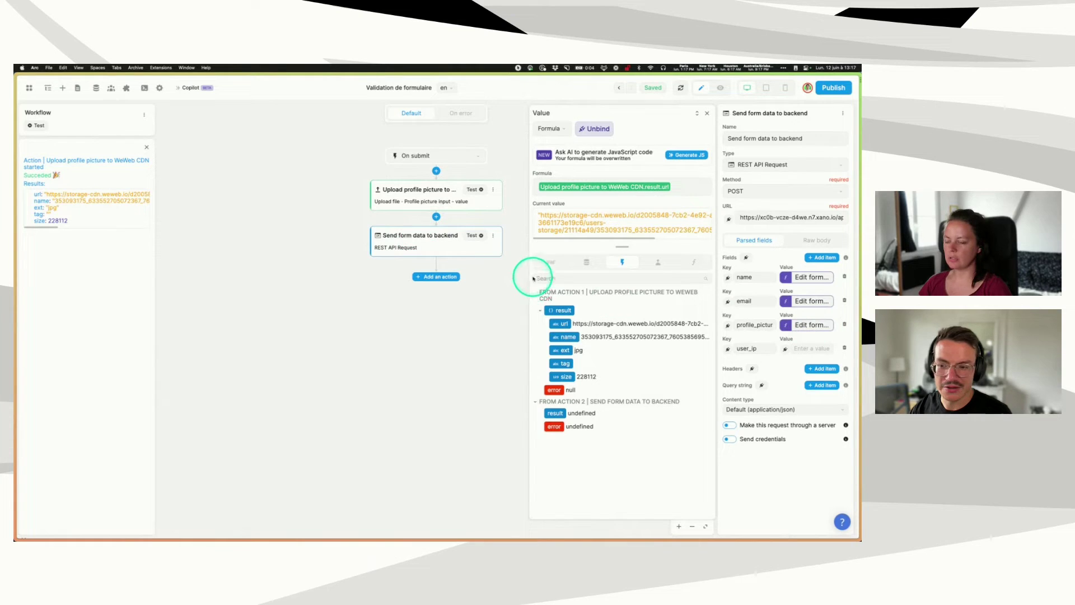
mouse_move(15, 326)
click(47, 392)
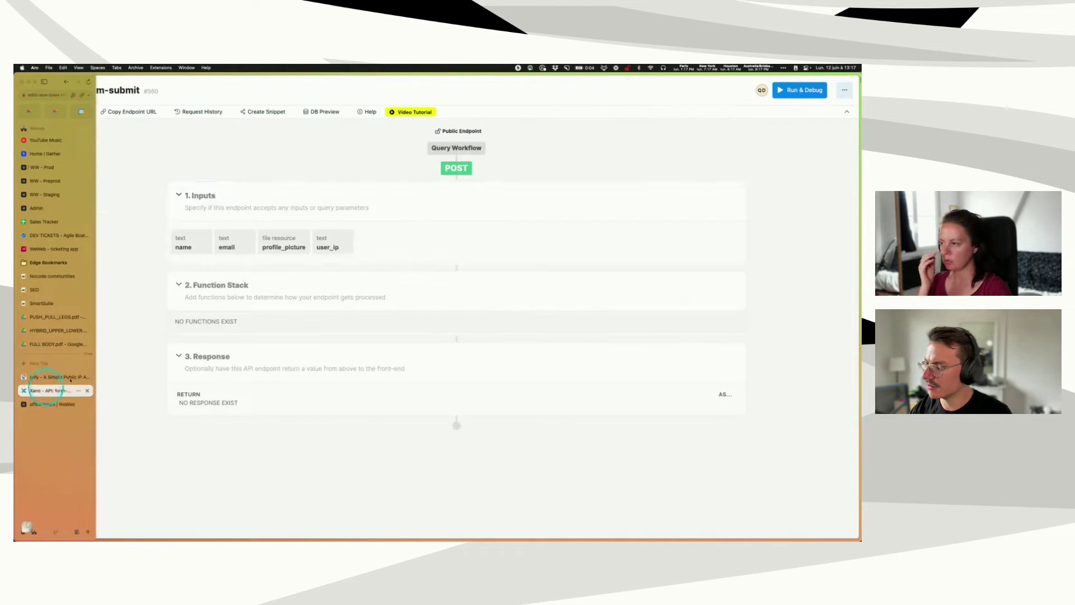
click(276, 247)
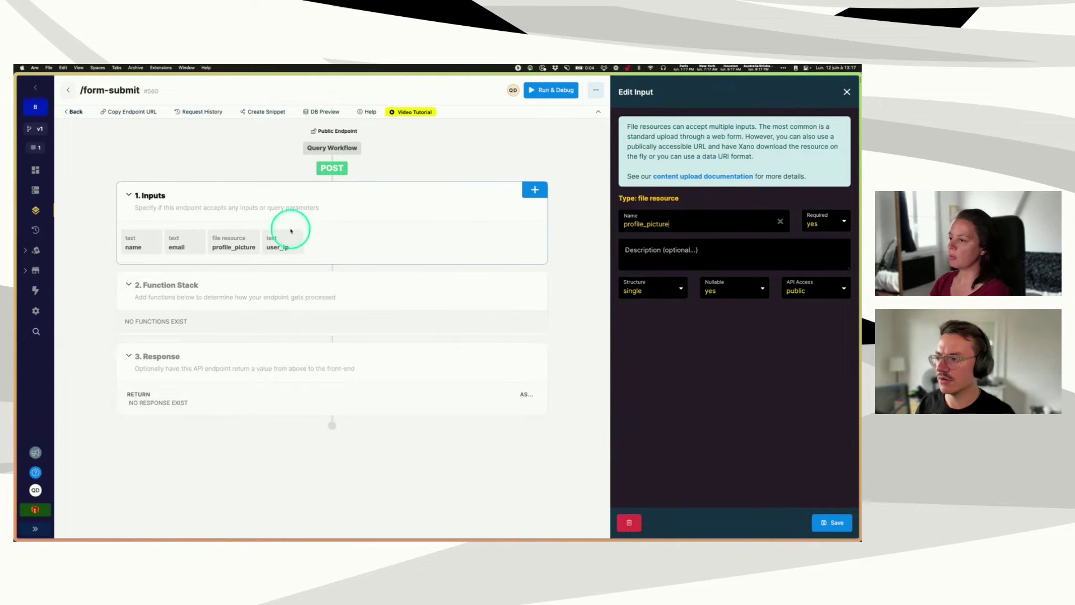
click(229, 248)
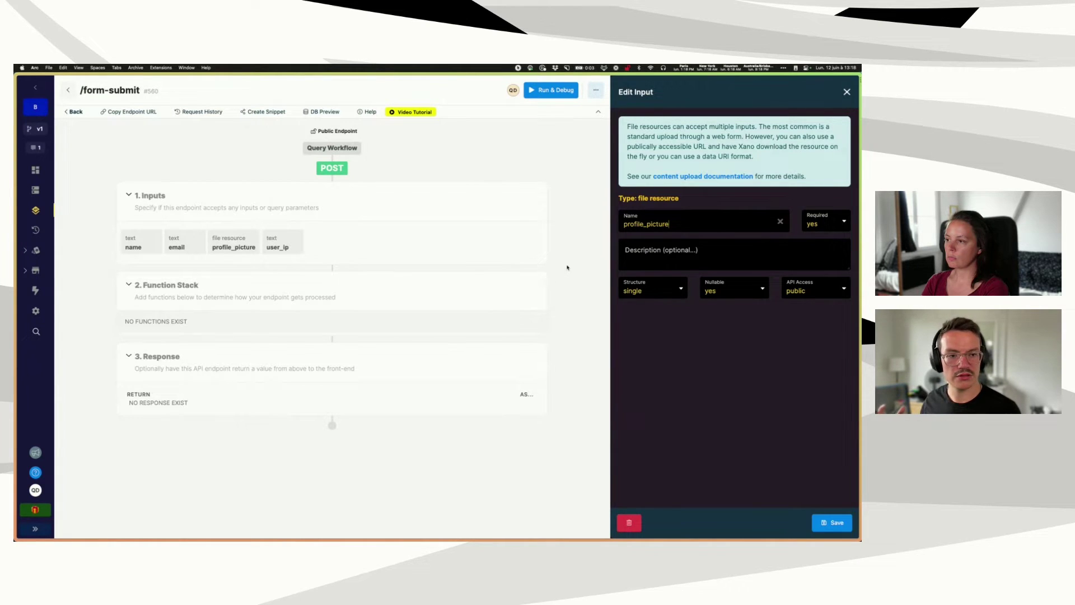
click(273, 277)
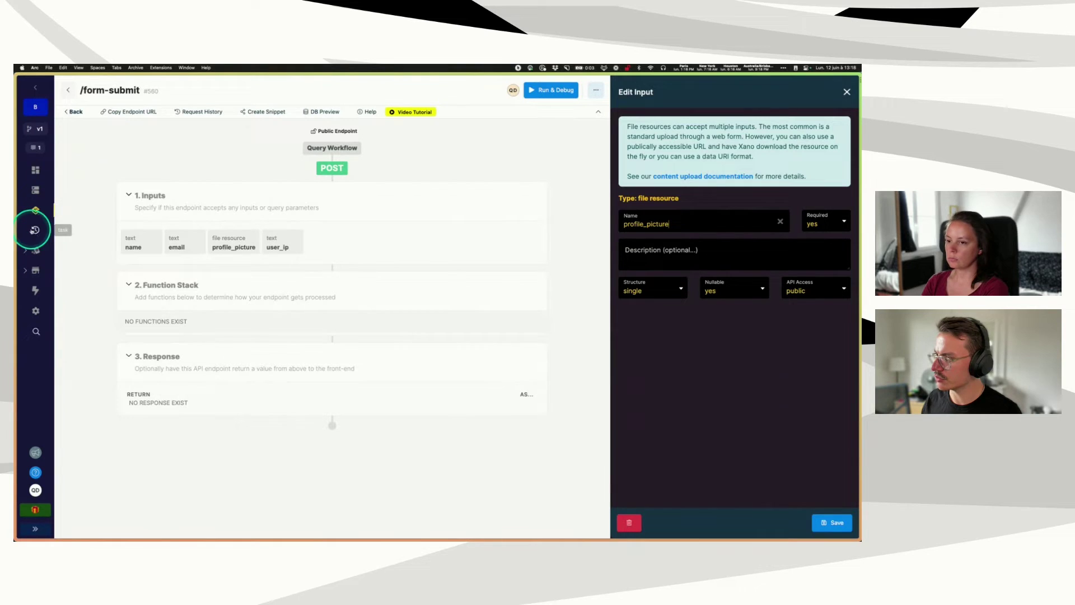
- Check Xano's Library > Files list, which is empty
click(34, 528)
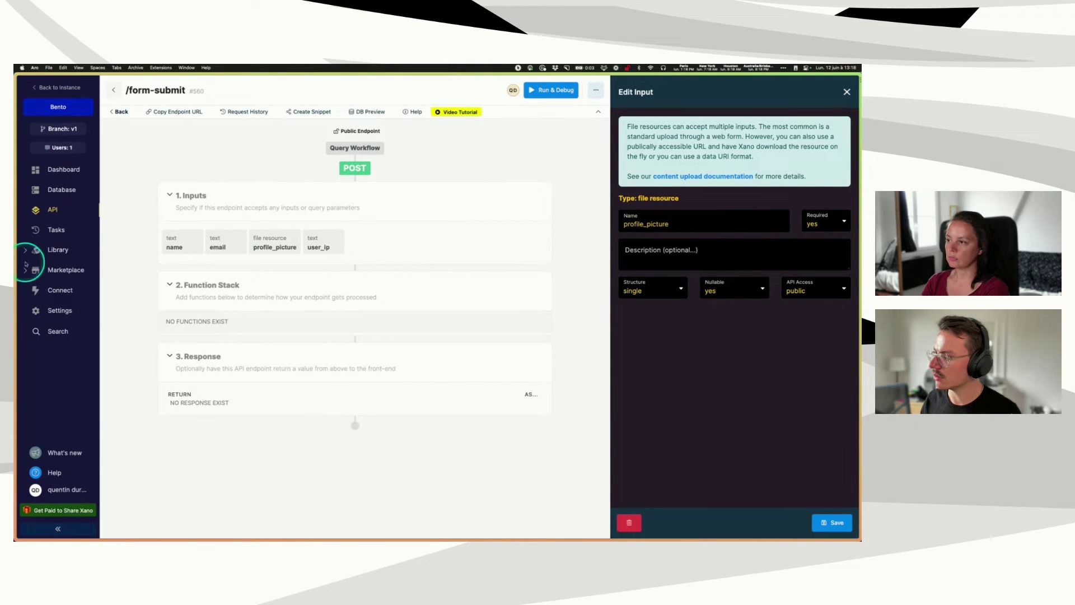
click(26, 250)
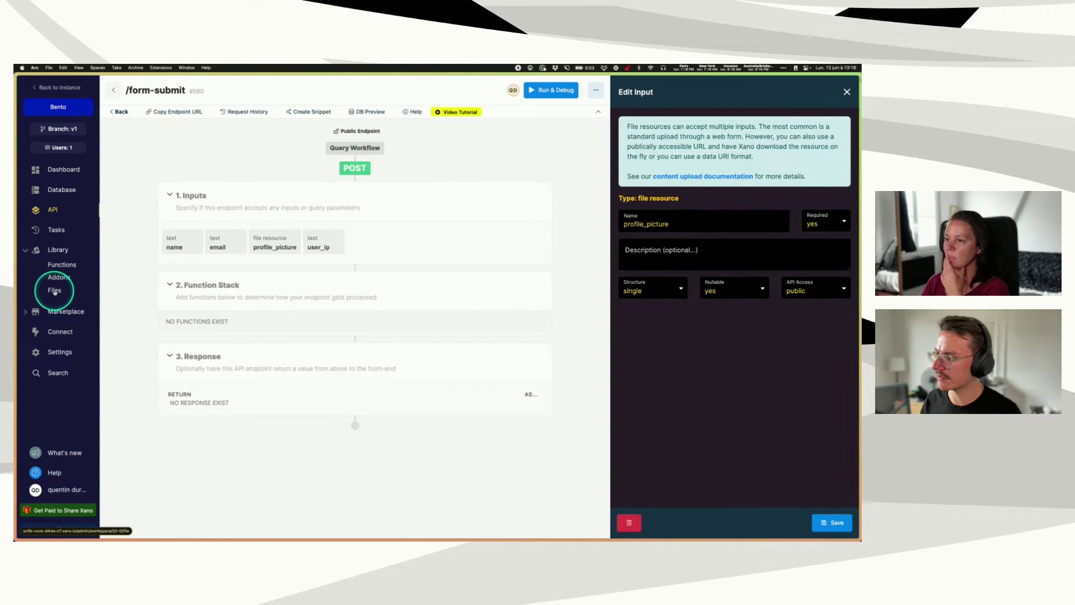
click(53, 290)
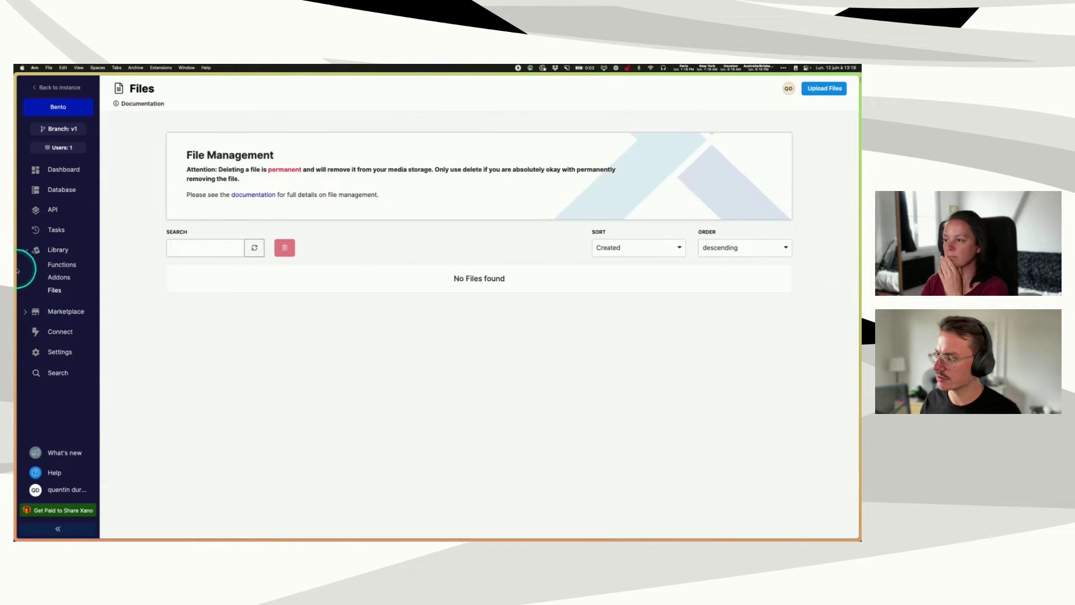
- Reopen the /form-submit endpoint in the office hours API group, then return to WeWeb
click(55, 192)
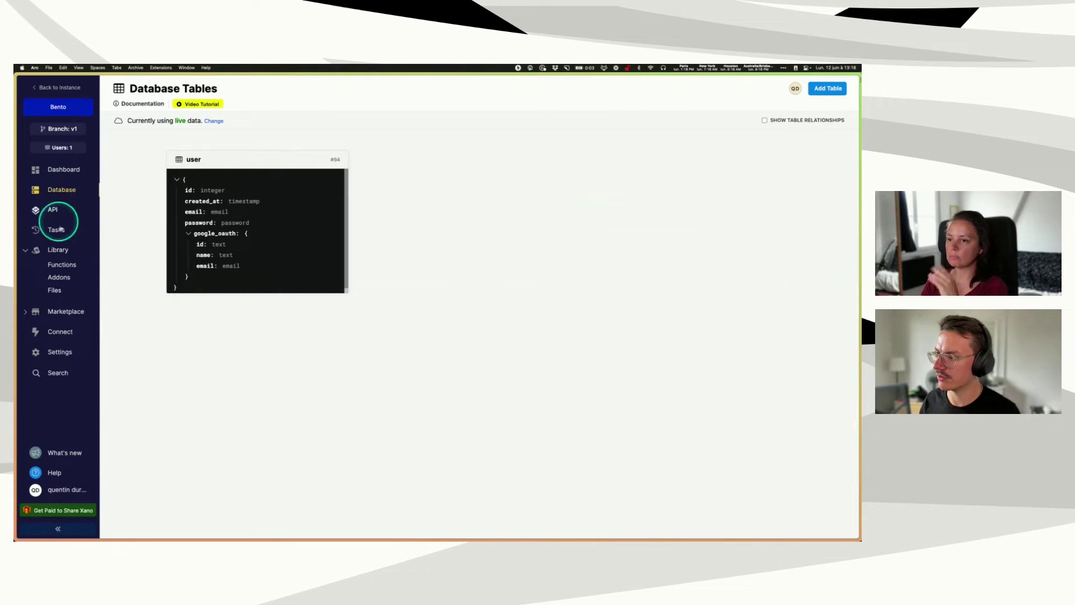
click(54, 212)
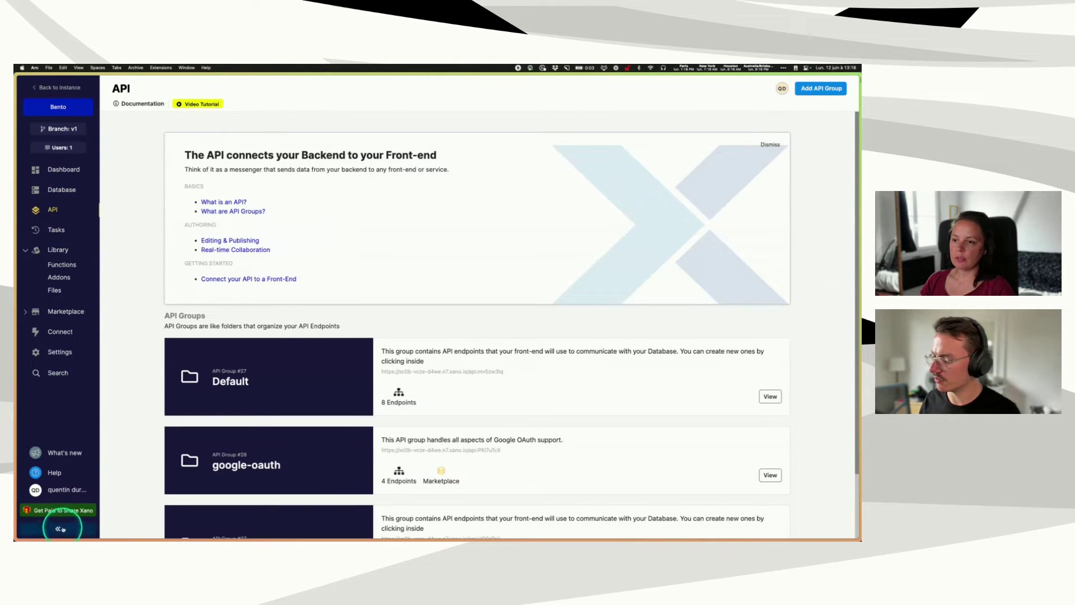
click(56, 526)
scroll(426, 386, down, 3)
click(487, 469)
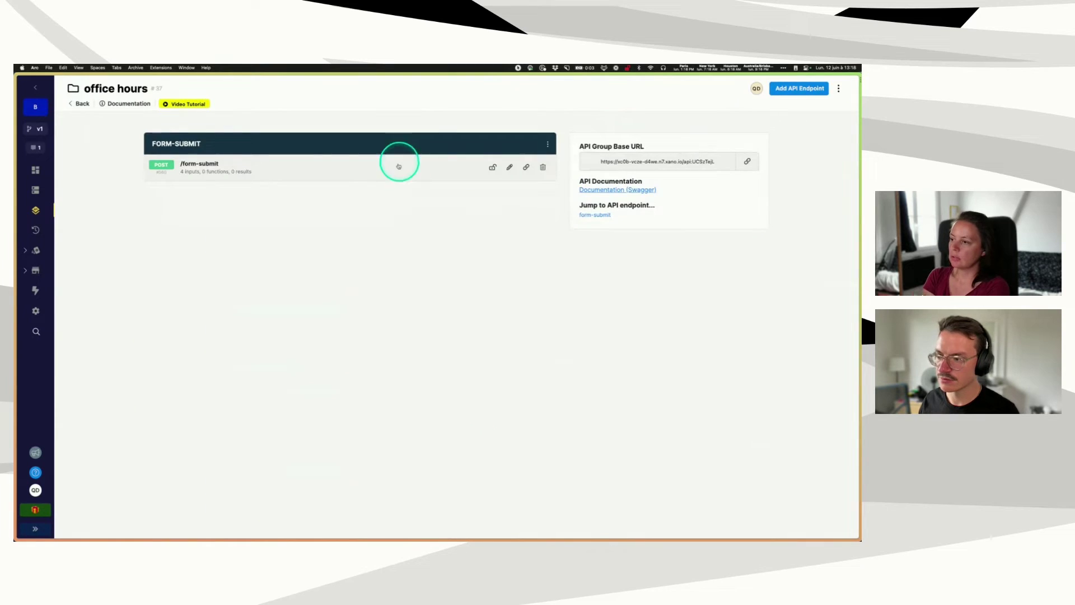
click(303, 170)
mouse_move(17, 336)
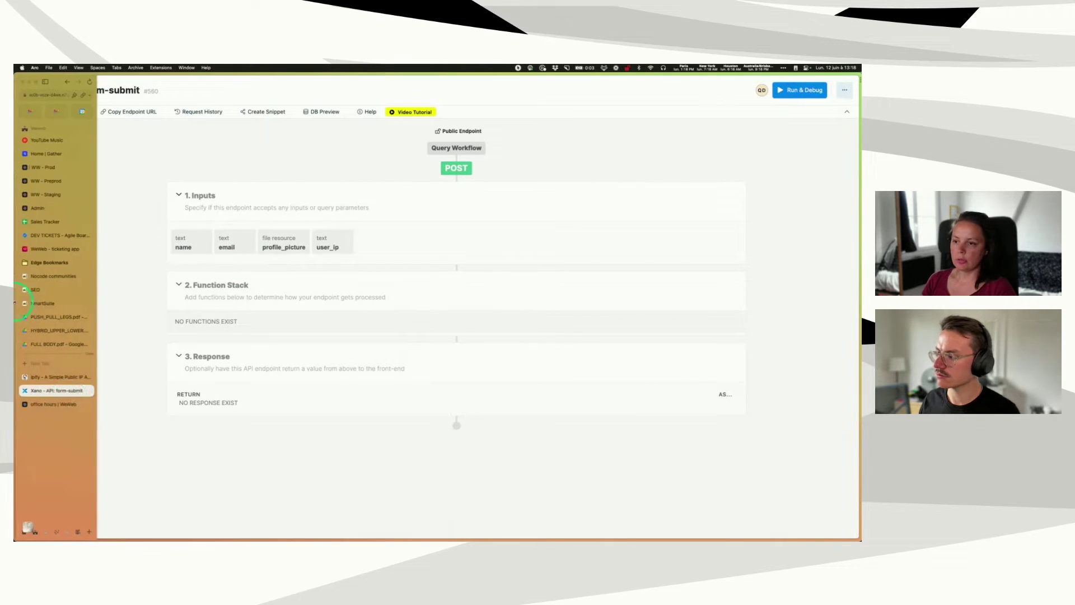
click(52, 388)
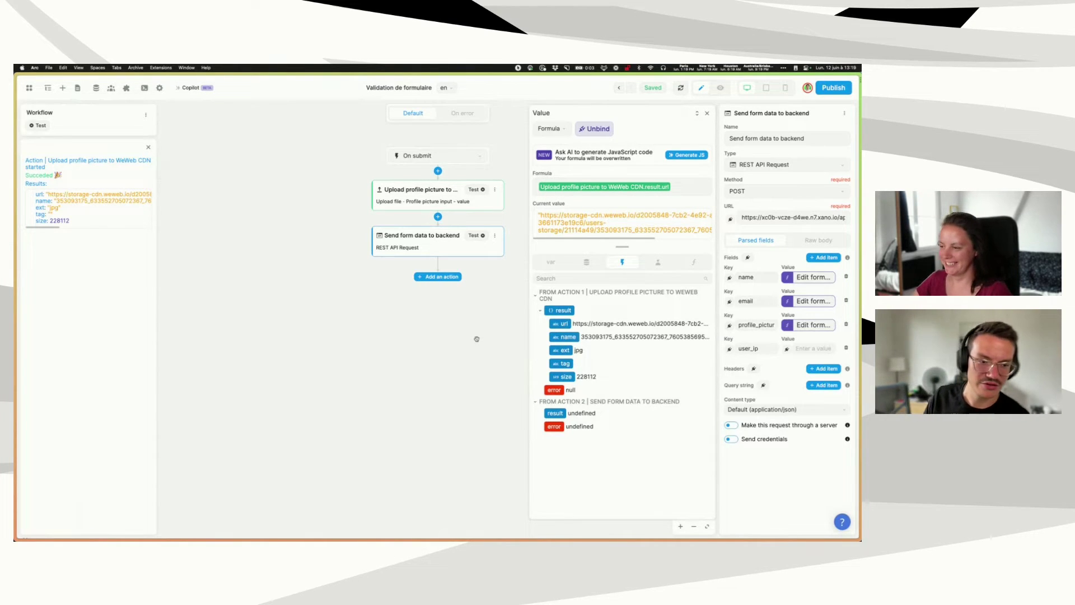
- Bind the profile_picture formula to 'Upload profile picture to WeWeb CDN' result.url
click(391, 336)
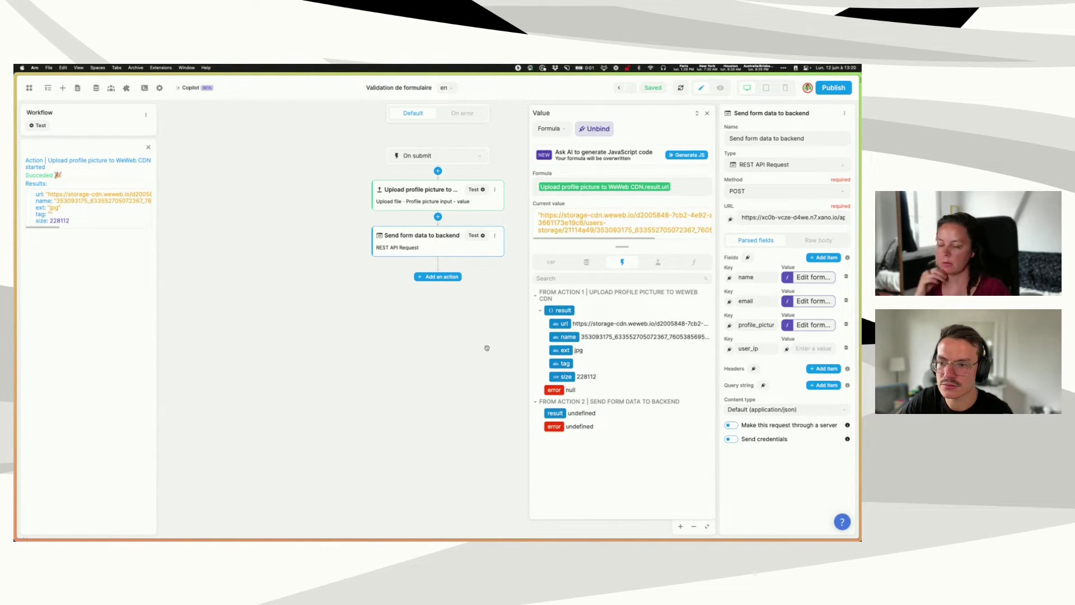
click(483, 341)
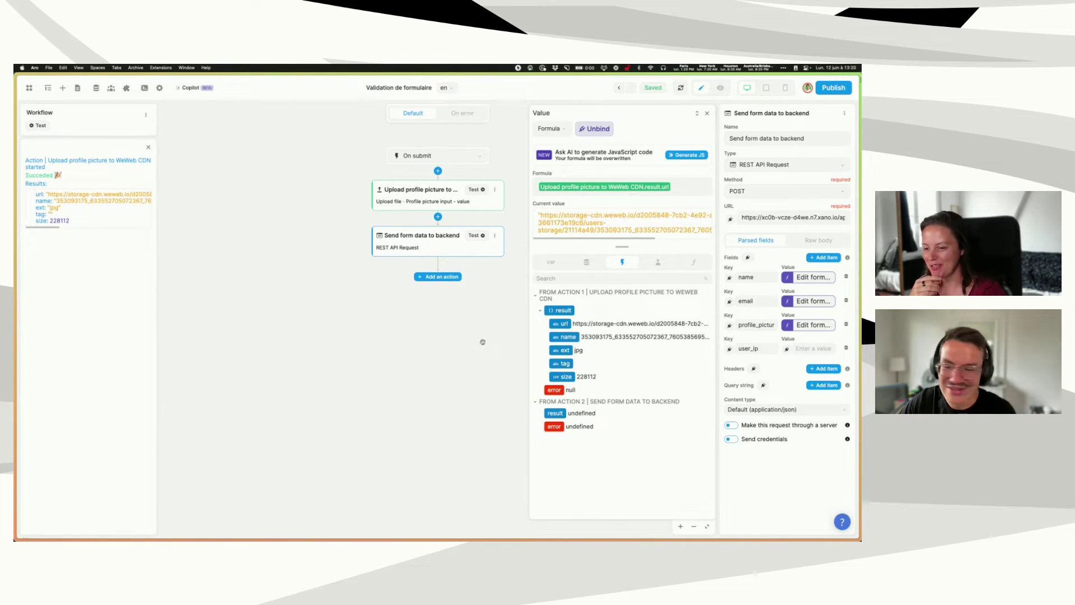
click(478, 332)
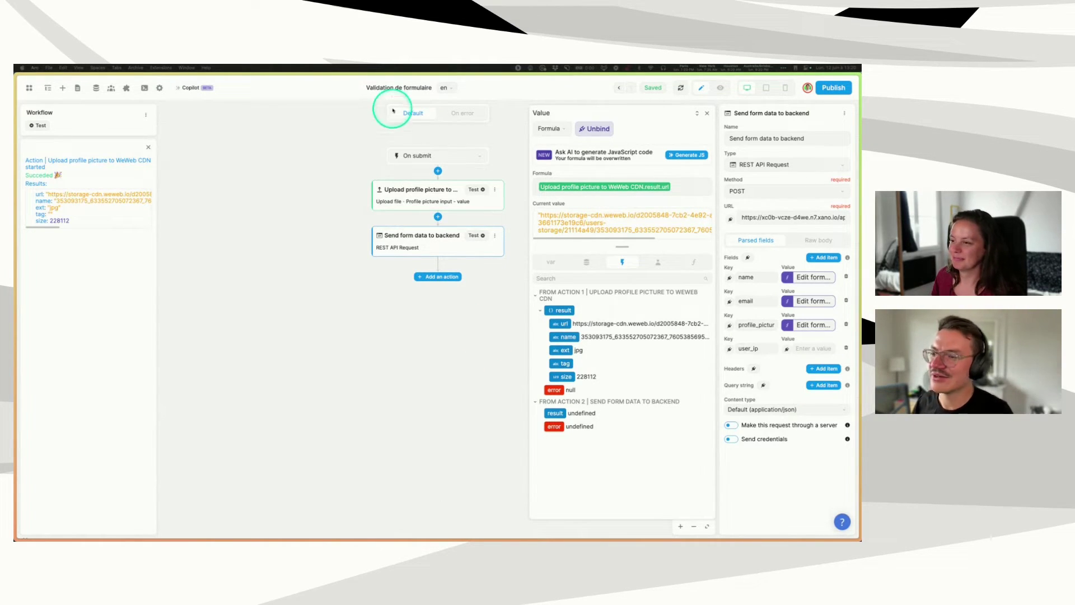
- Close the value formula editor and inspect the uploaded picture's size, 228112
click(707, 114)
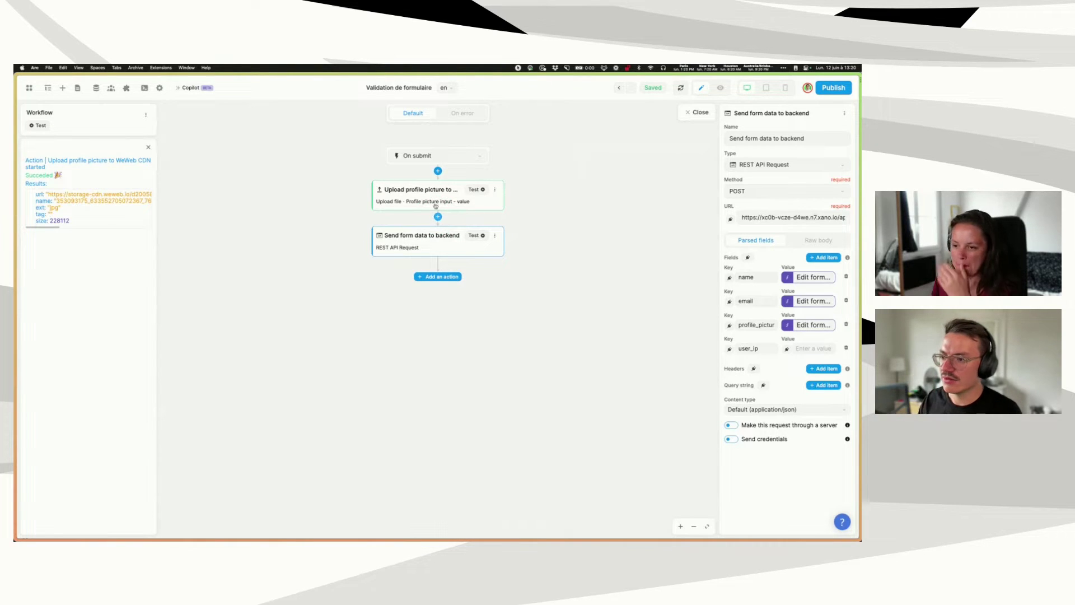
double_click(58, 221)
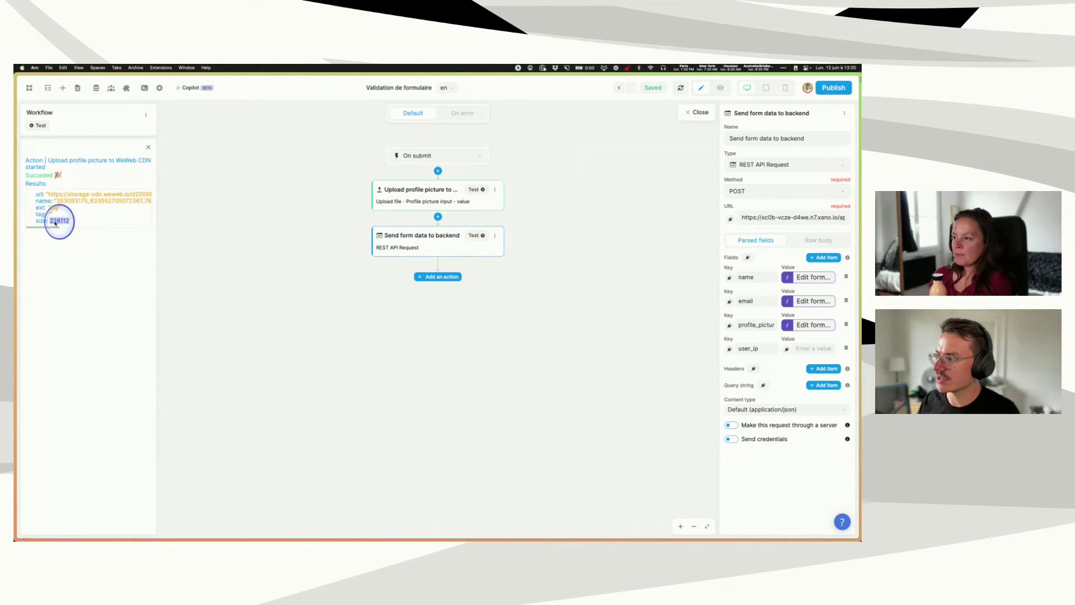
click(257, 291)
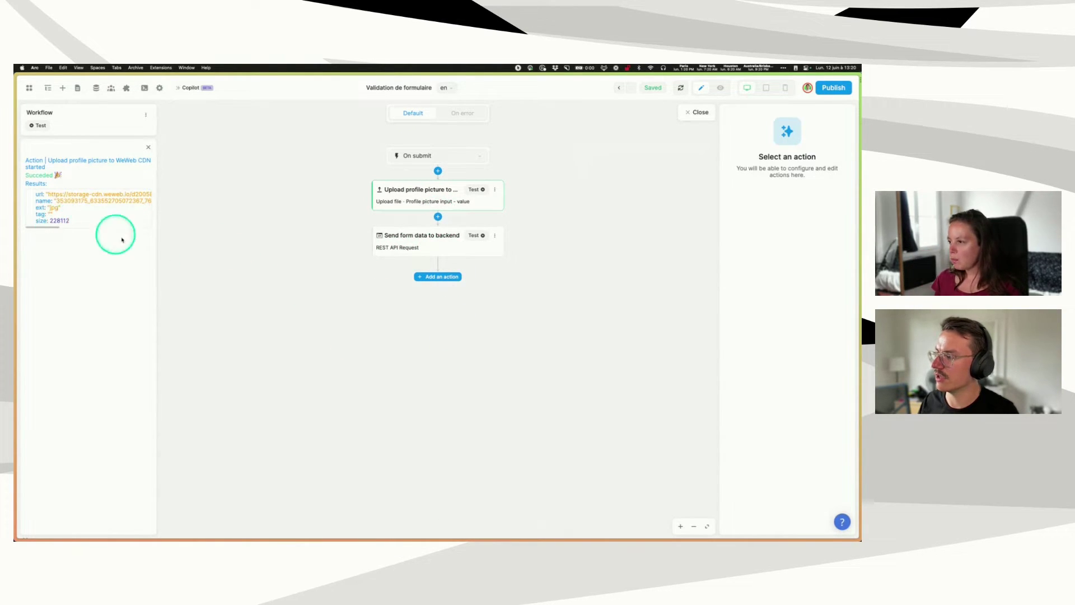
- Insert a True/False split between the picture upload and the backend request
click(438, 218)
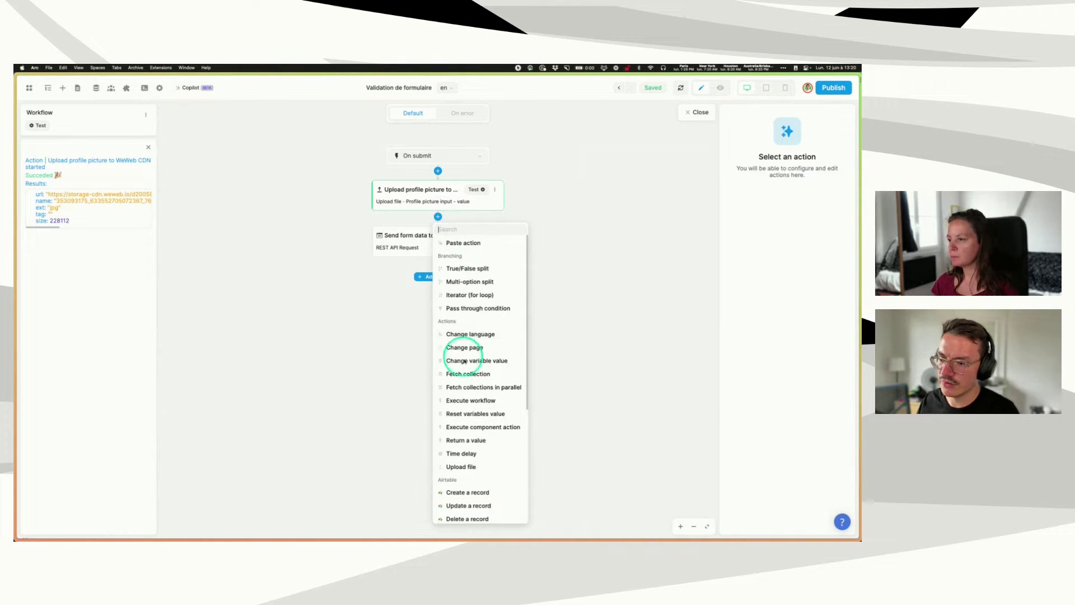
scroll(470, 364, down, 3)
scroll(480, 377, up, 3)
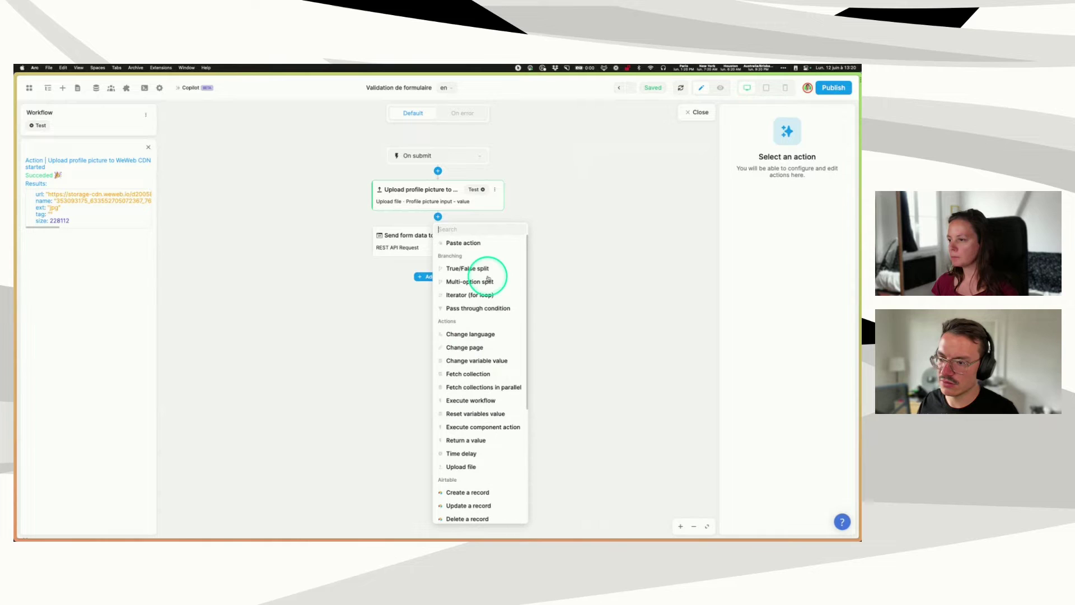
click(461, 268)
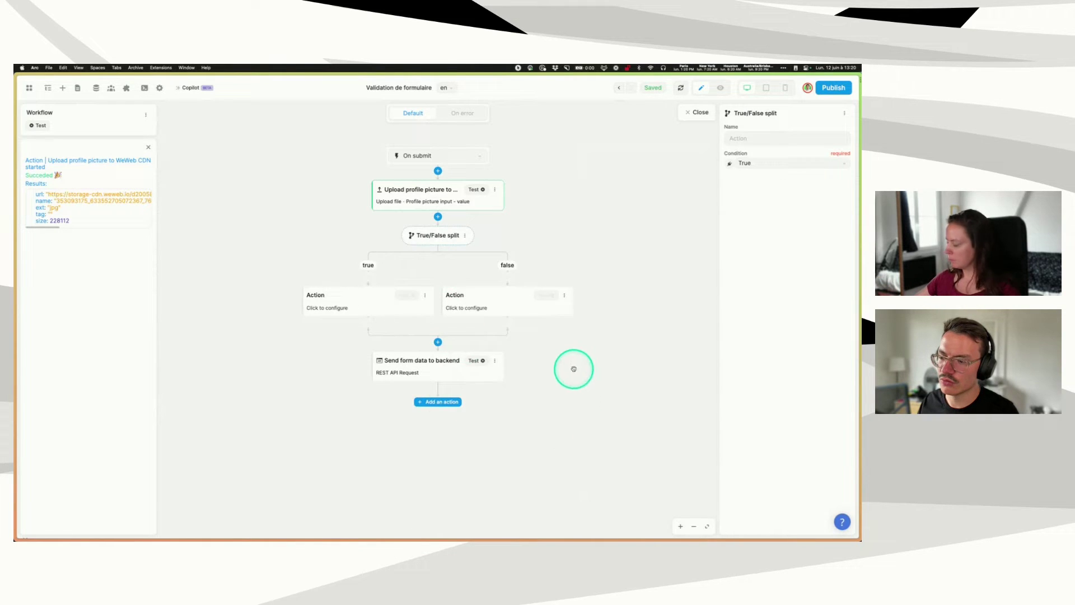
- Name the split 'Profile picture is too big?' and start its condition with the upload's result.size <=
click(749, 139)
text(Profile pictu)
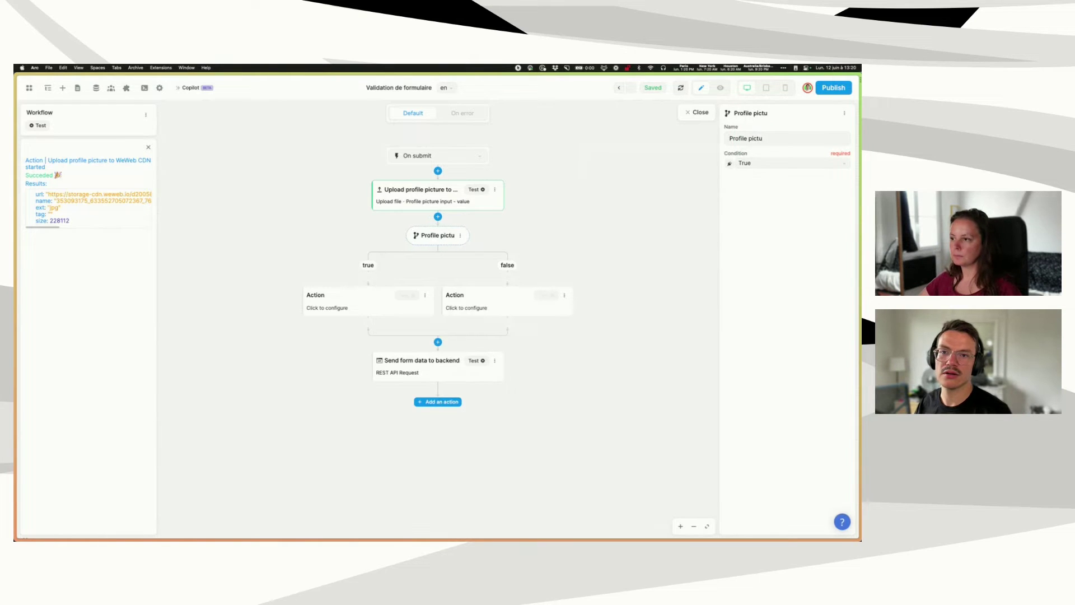
text(re is too b)
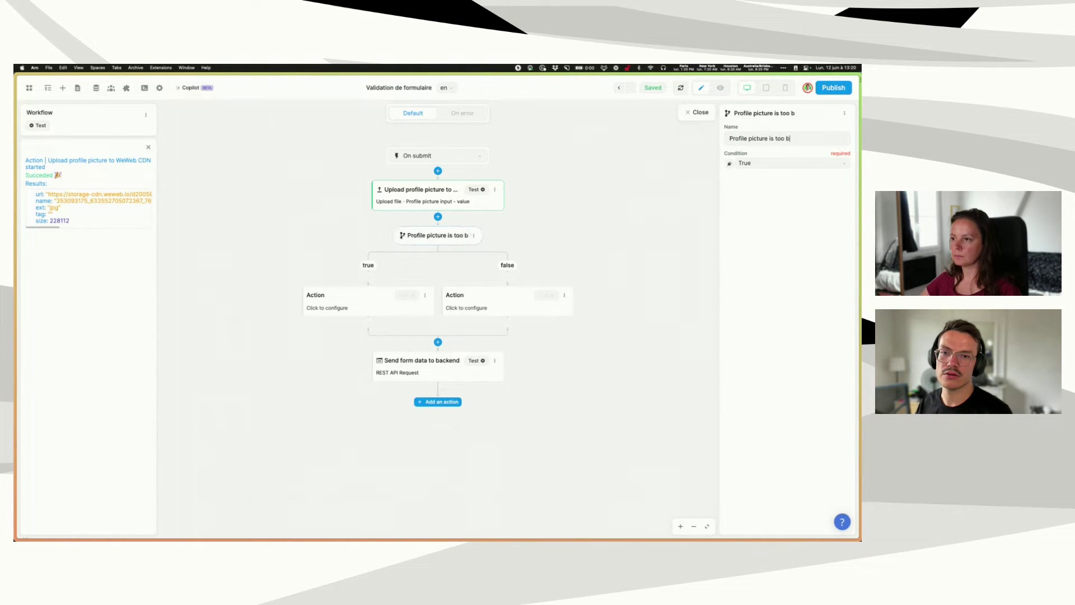
text(ig?)
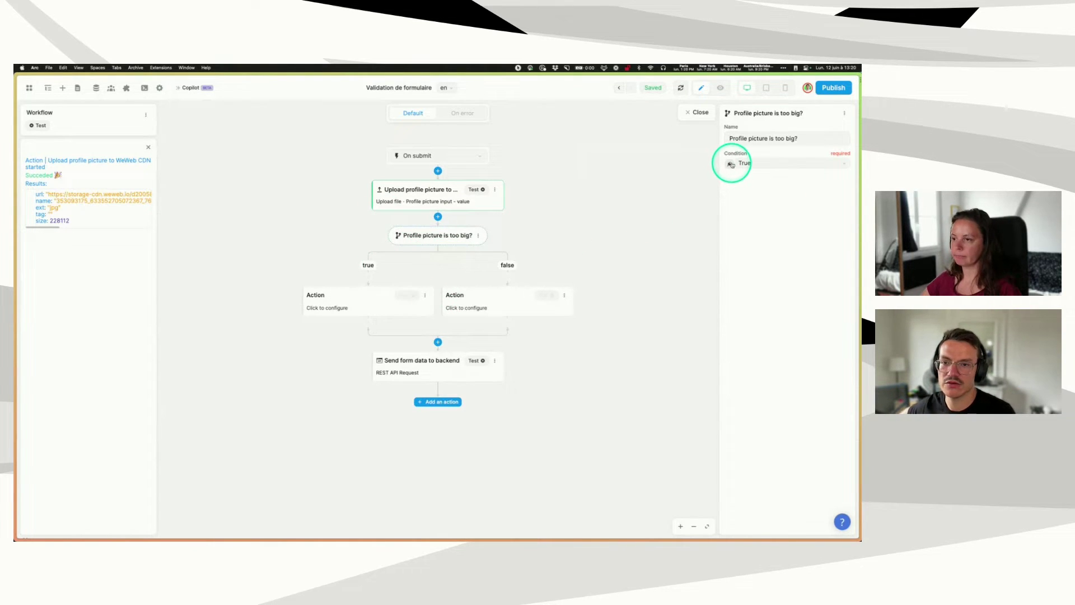
click(731, 164)
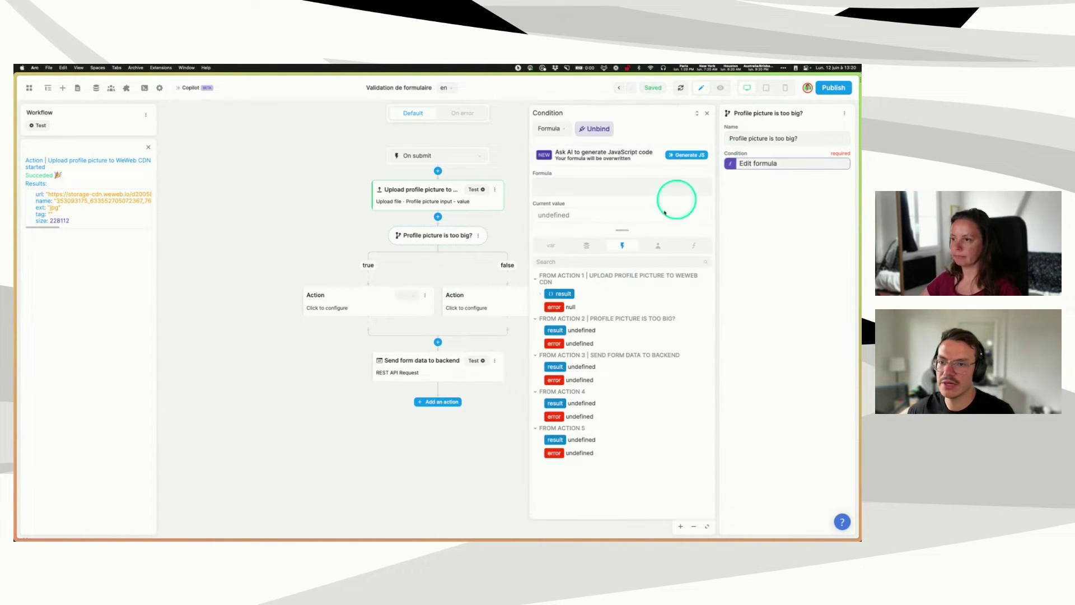
click(540, 296)
click(563, 359)
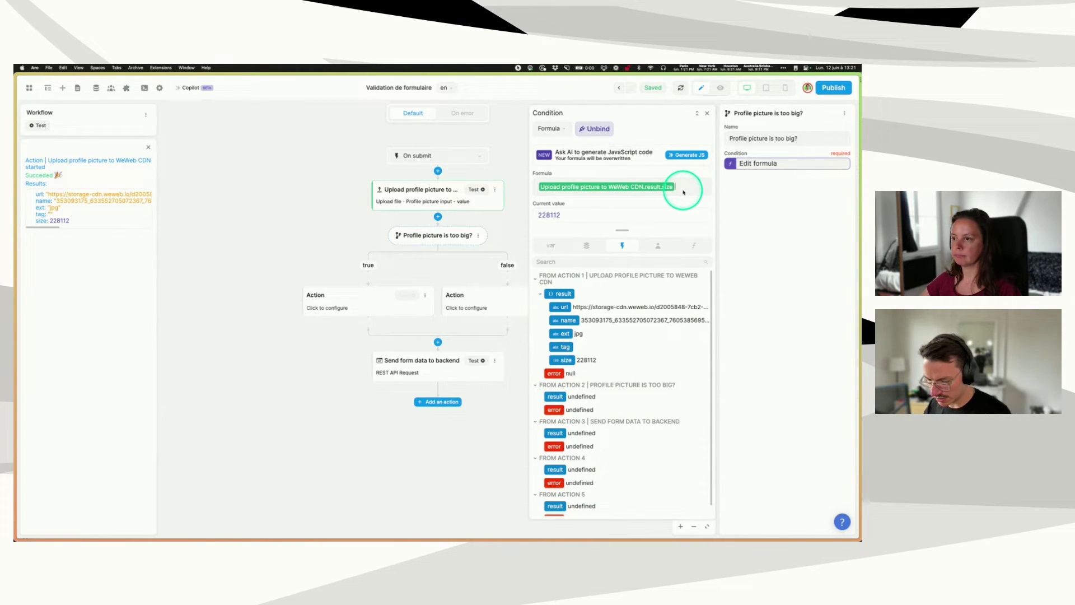
text(<=)
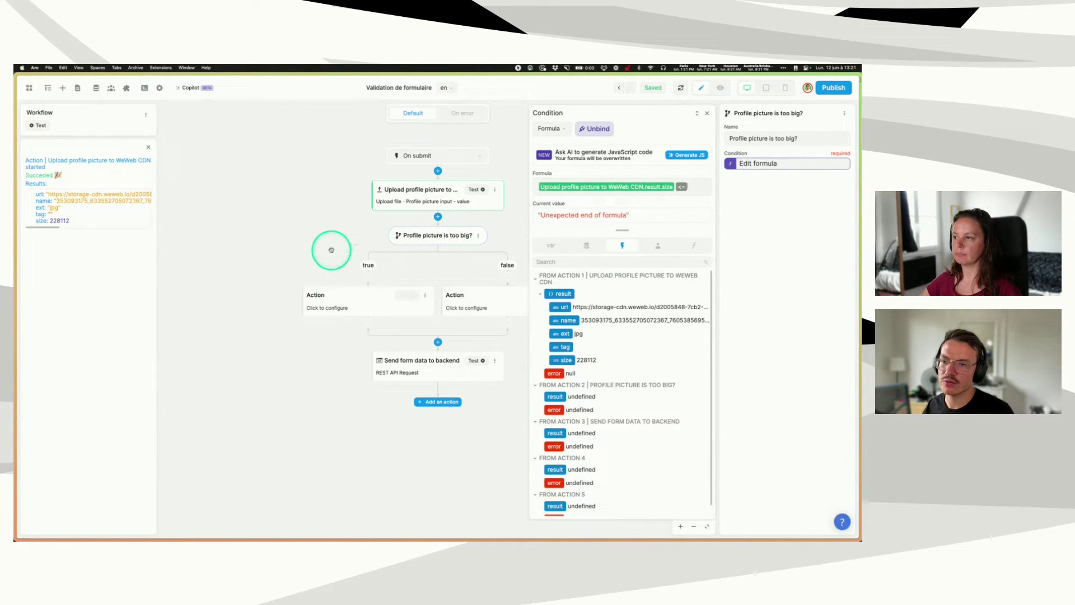
- Search Google for '1mb in b' to find how many bytes are in 1 MB
mouse_move(36, 343)
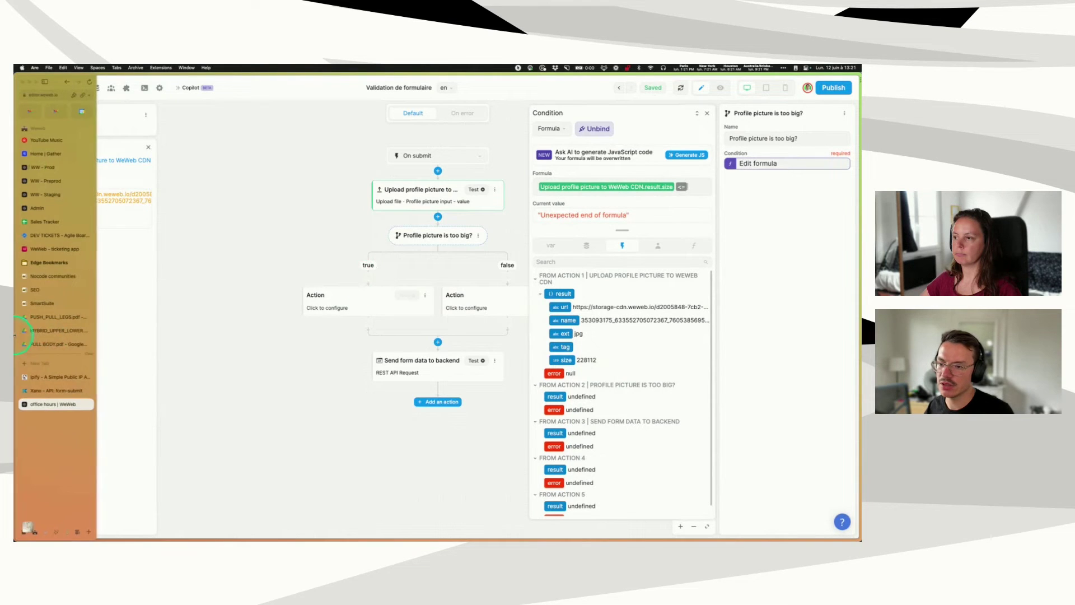
click(42, 367)
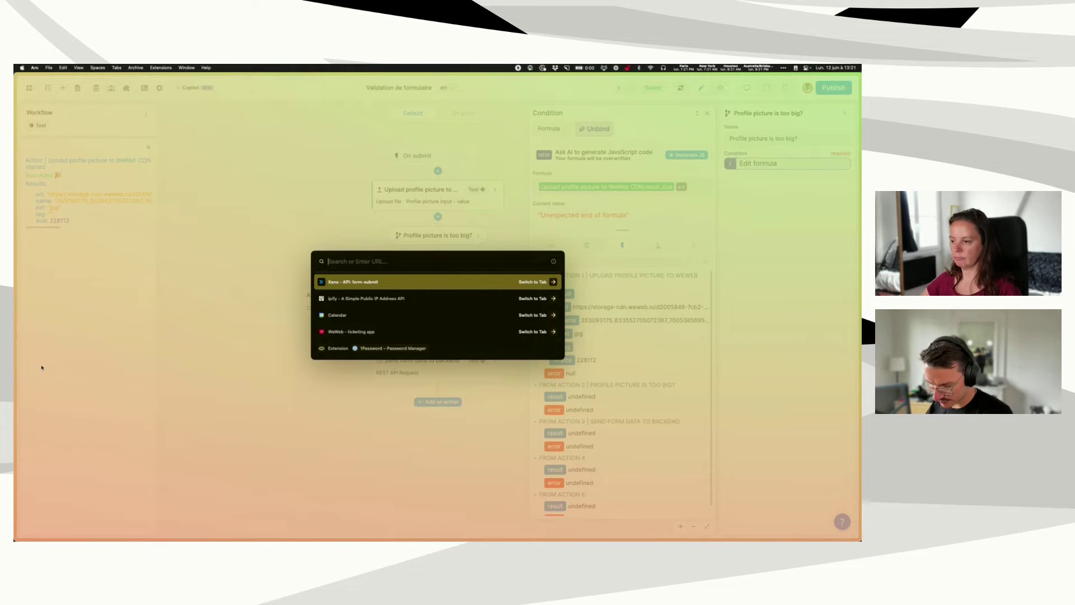
text(1mb in b)
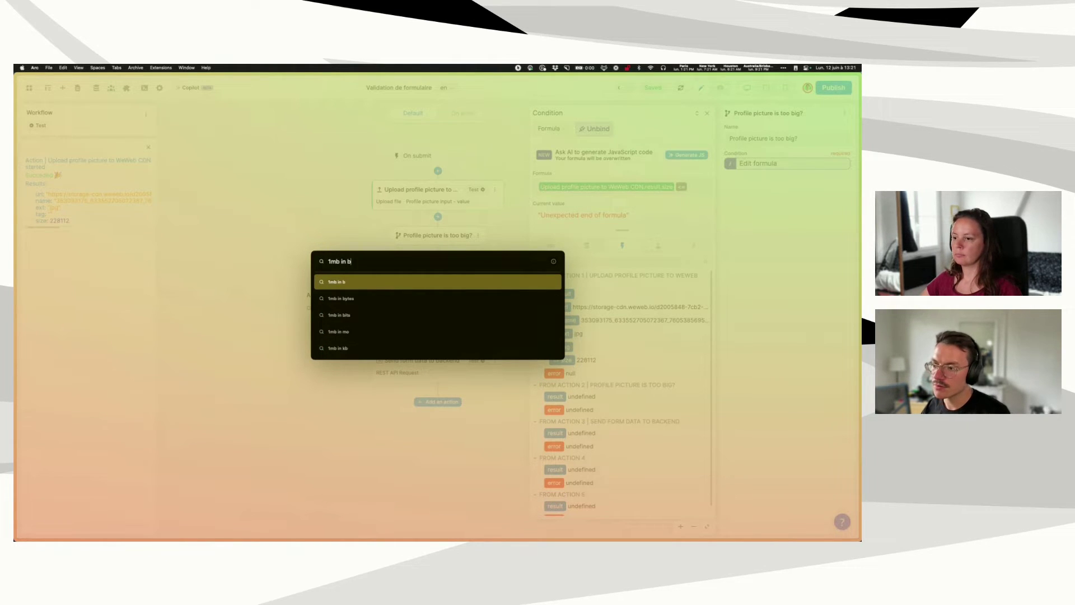
key(Return)
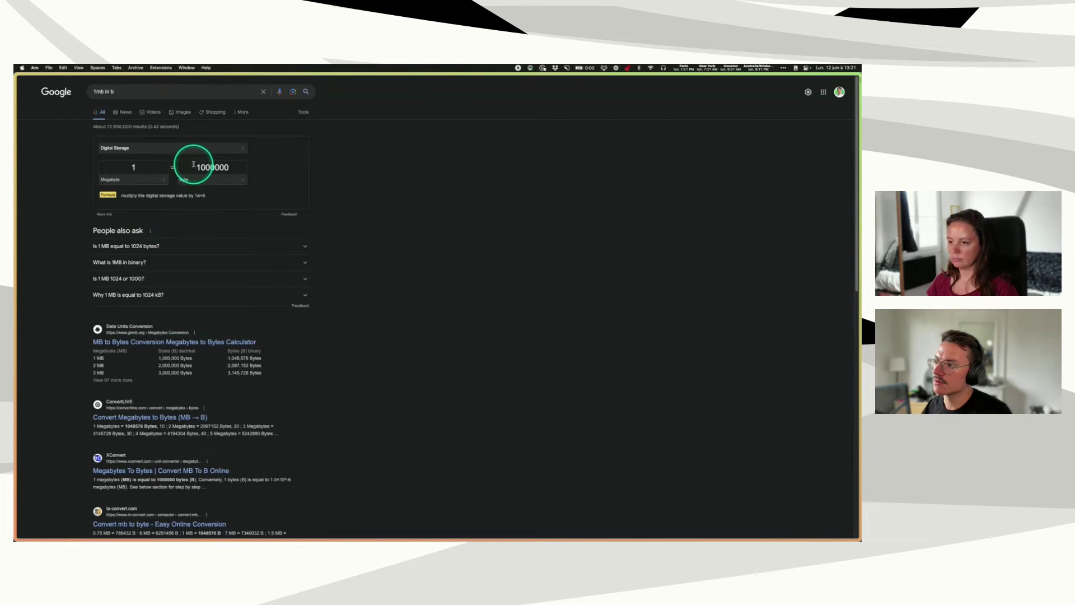
drag(193, 170, 276, 172)
- Copy the 1,048,576 bytes figure from the conversion table and return to the WeWeb workflow
mouse_move(15, 330)
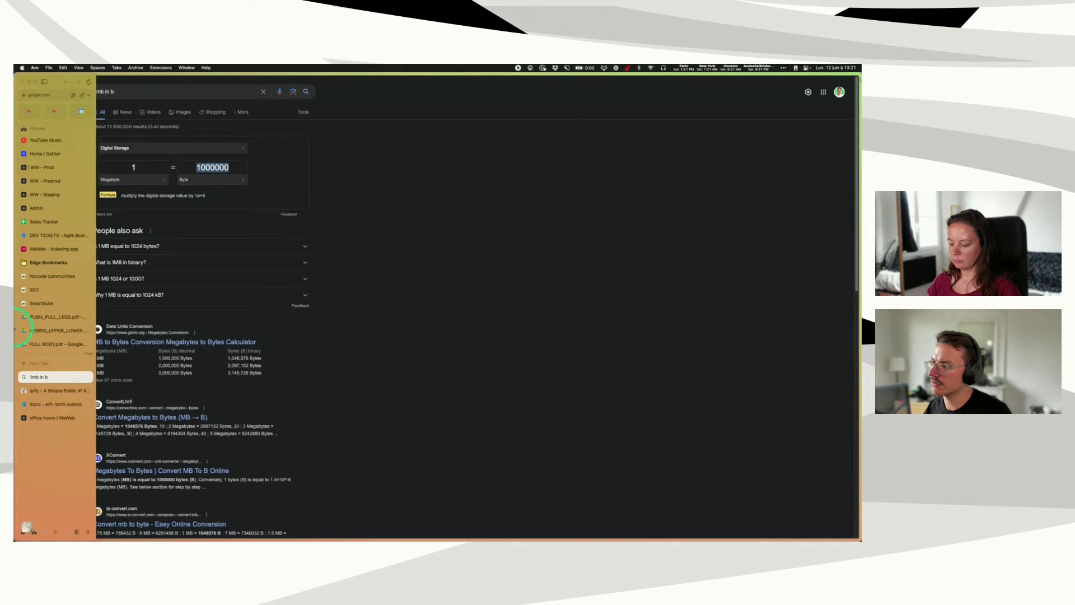
click(50, 405)
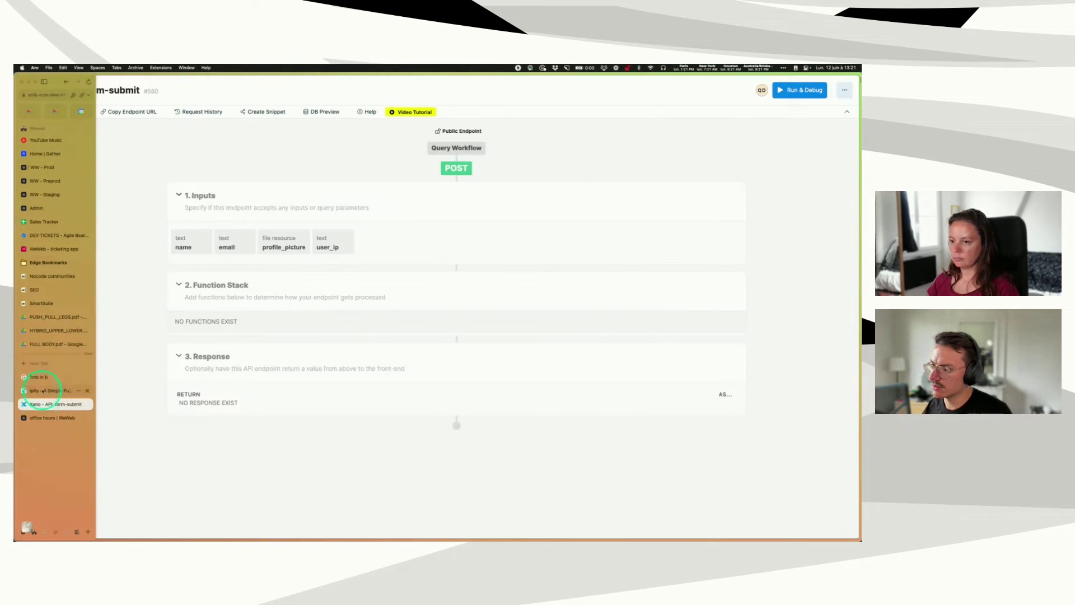
click(39, 377)
drag(226, 358, 262, 363)
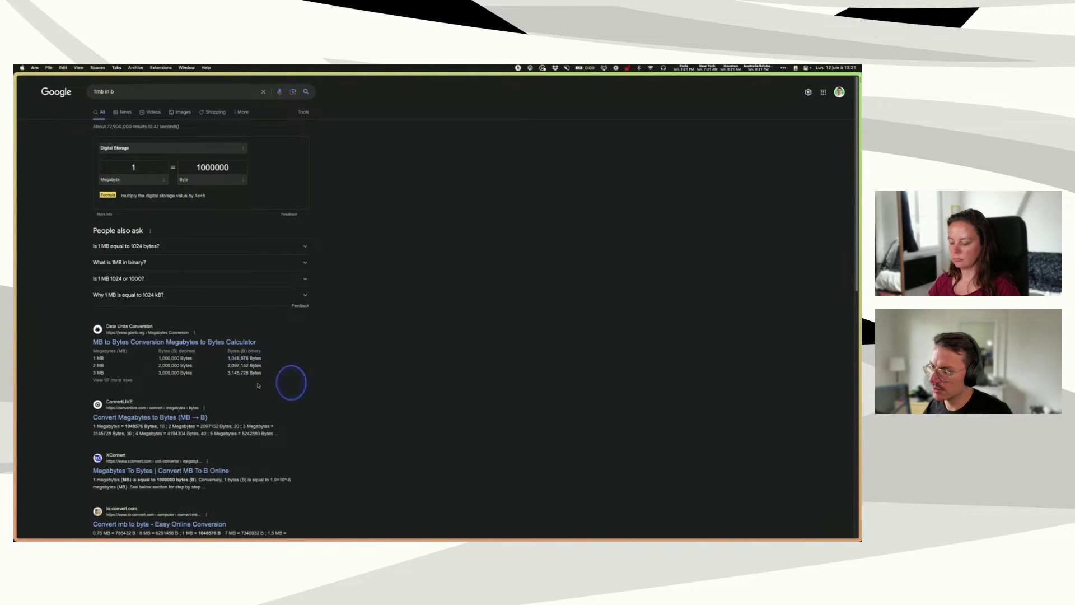
mouse_move(17, 395)
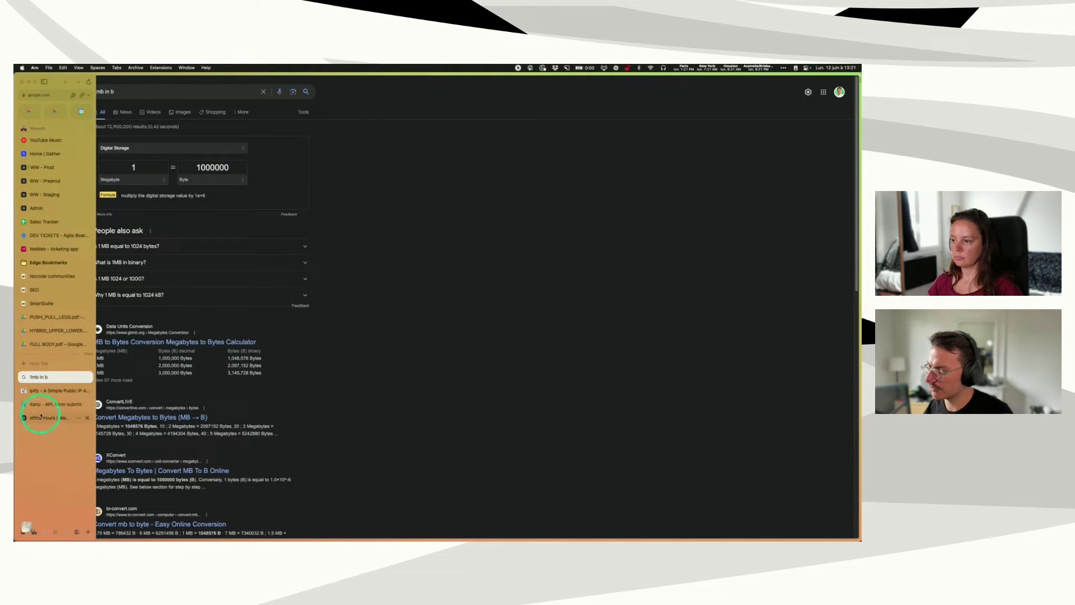
click(43, 404)
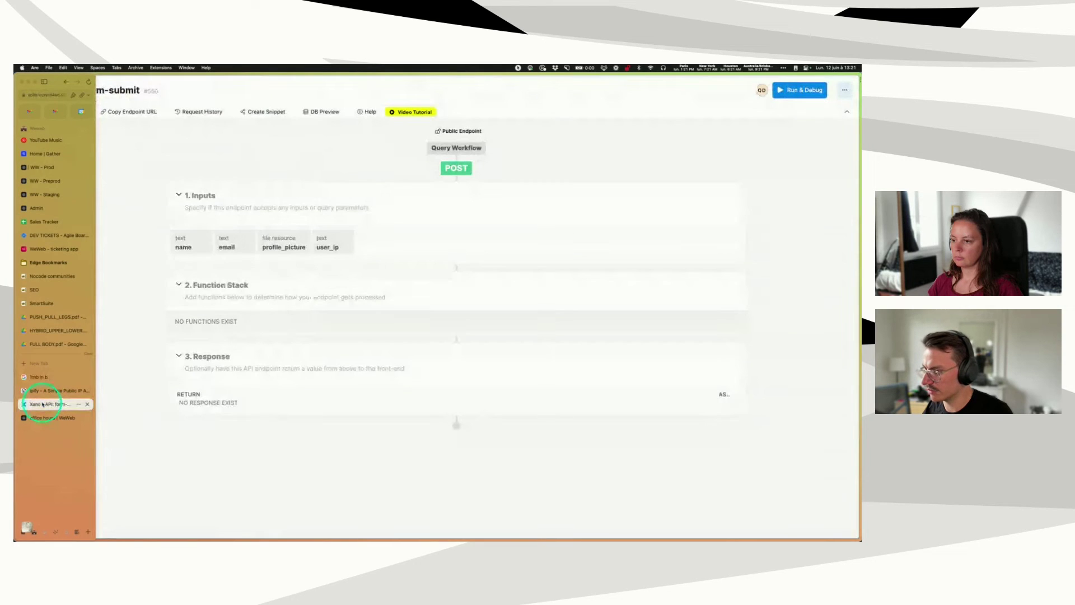
click(33, 417)
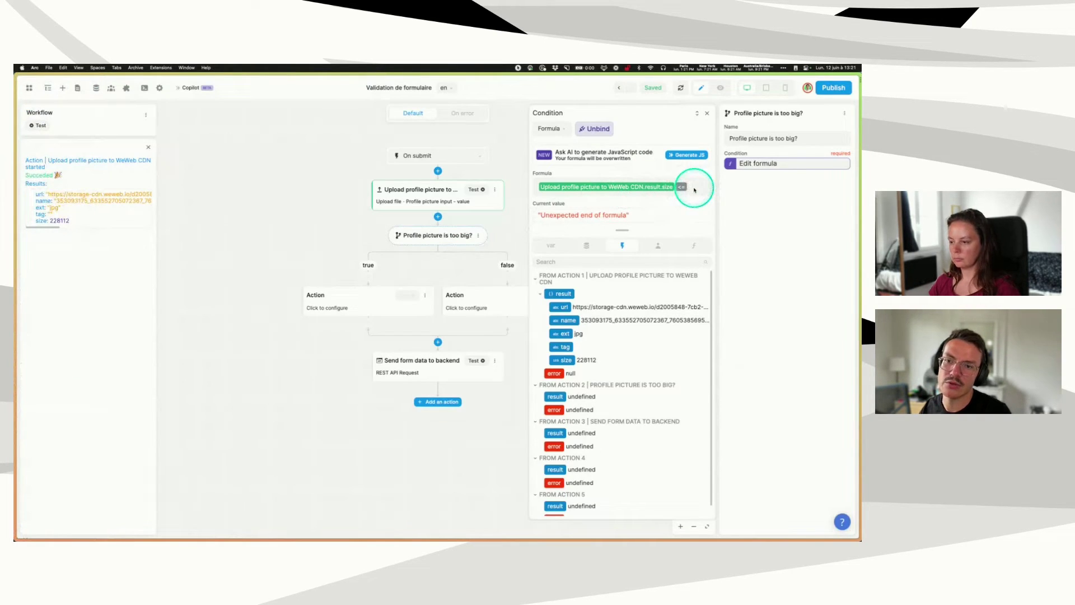
- Paste 1048576 as the byte limit in the split condition and close the formula editor
text(1,048,576)
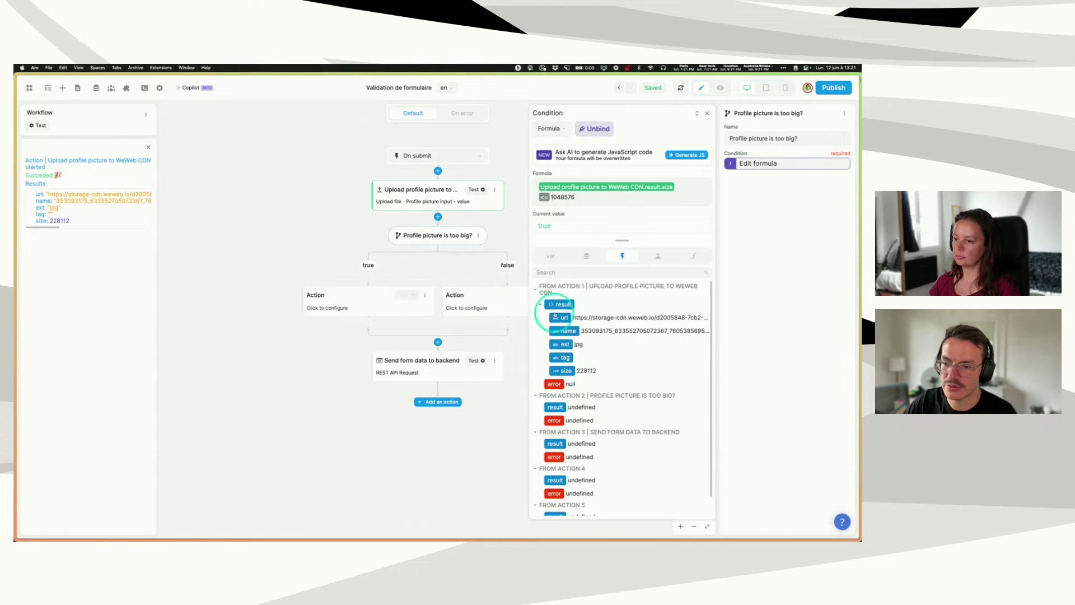
click(706, 113)
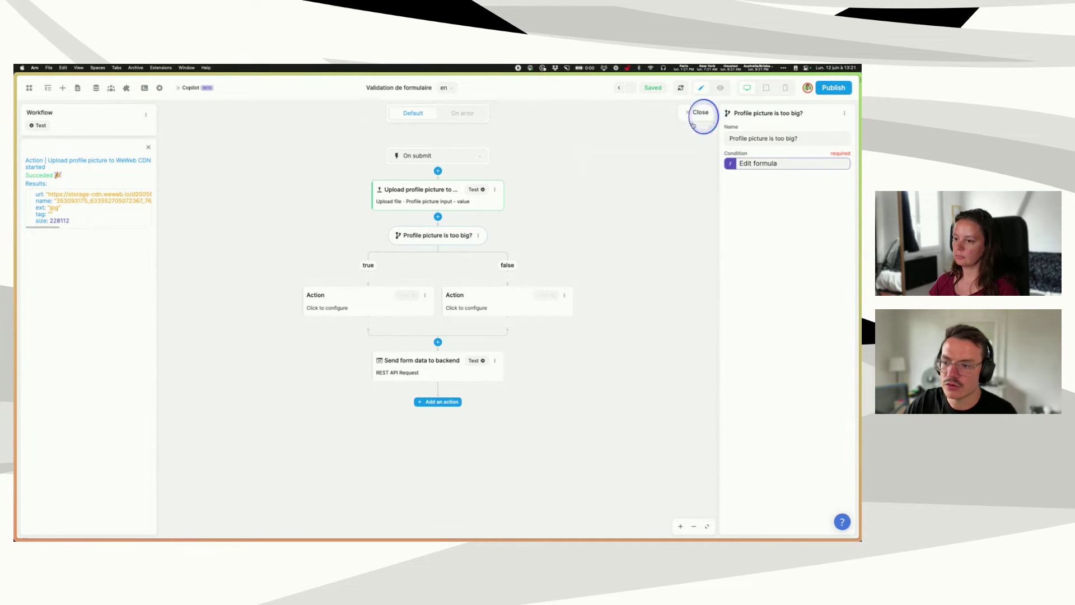
- Copy the send-to-backend action and paste it into the split's true branch
click(495, 360)
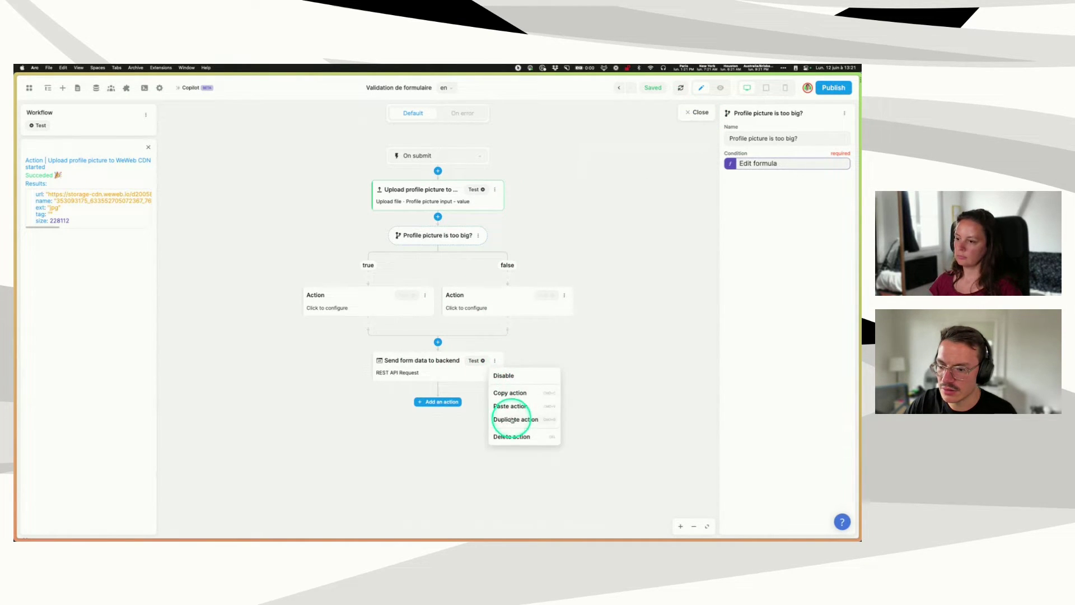
click(511, 393)
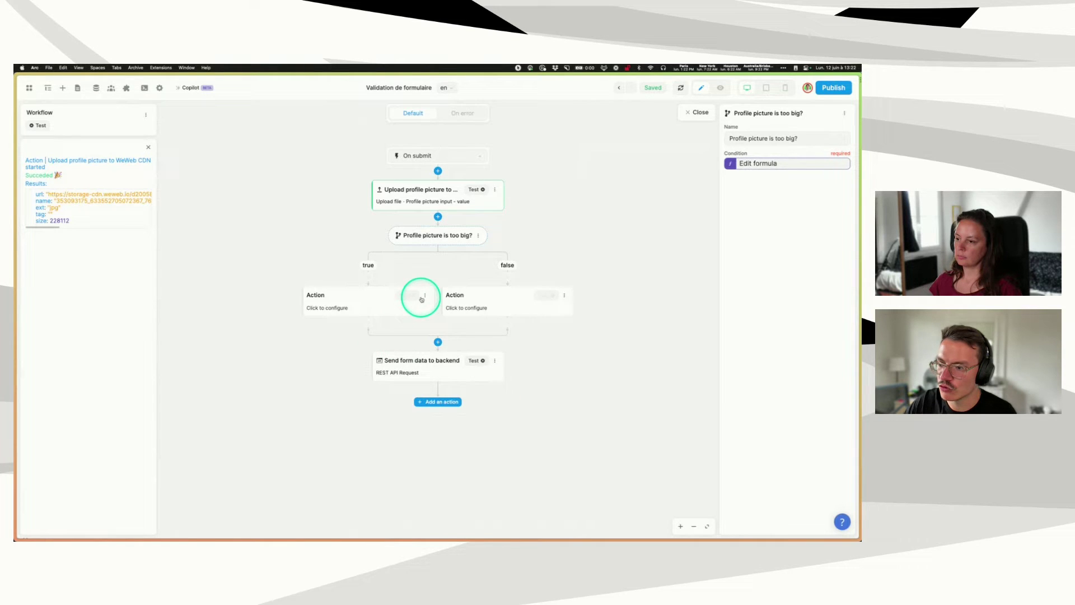
click(425, 295)
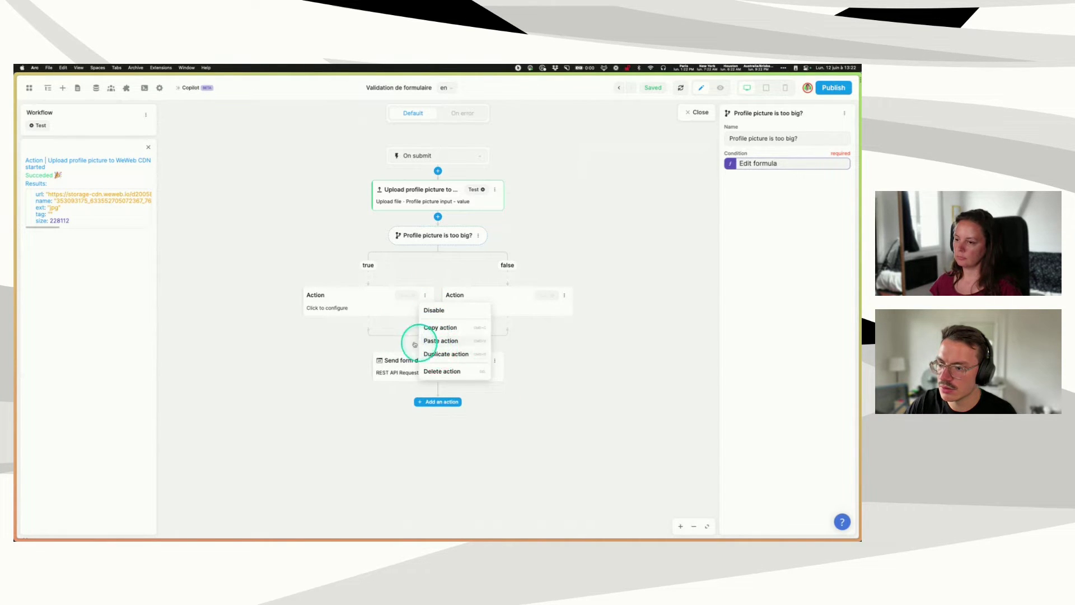
click(434, 341)
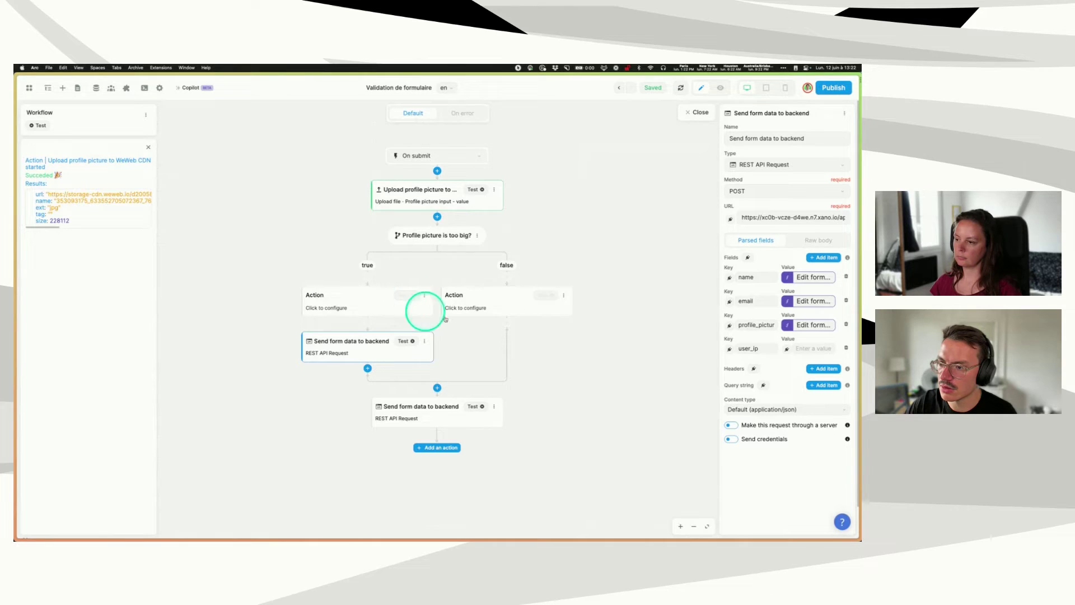
- Rename the split to 'Profile picture size is under 1mb?' and open its condition formula
click(461, 245)
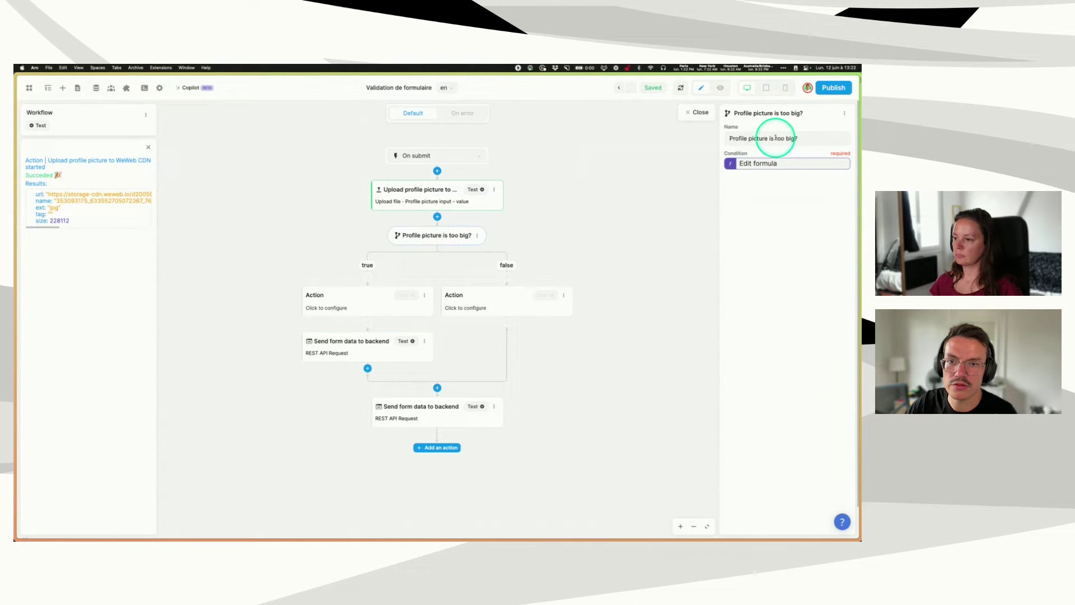
drag(776, 138, 794, 139)
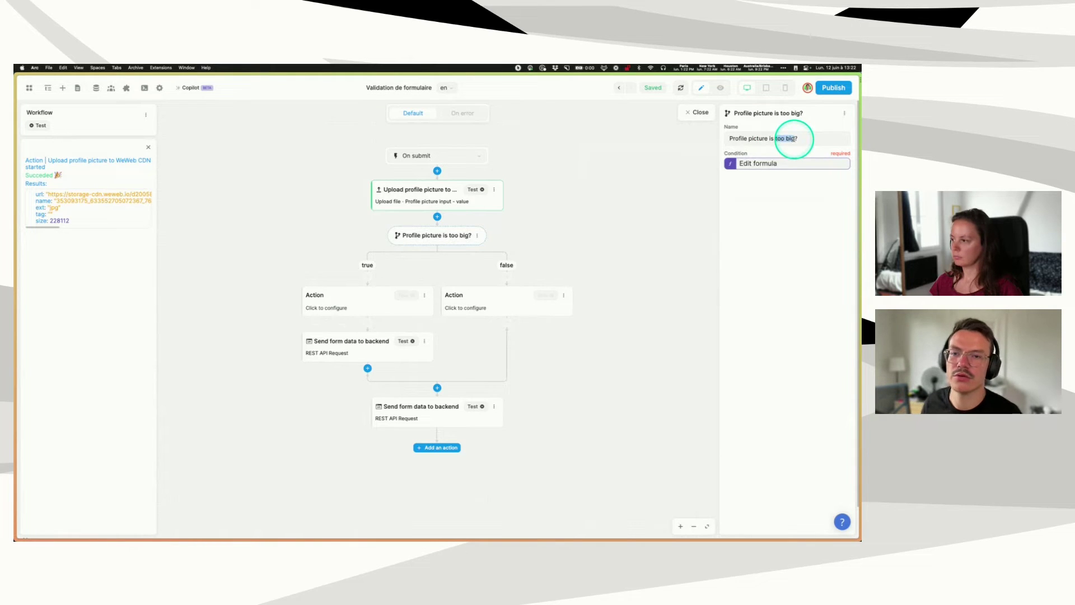
key(BackSpace)
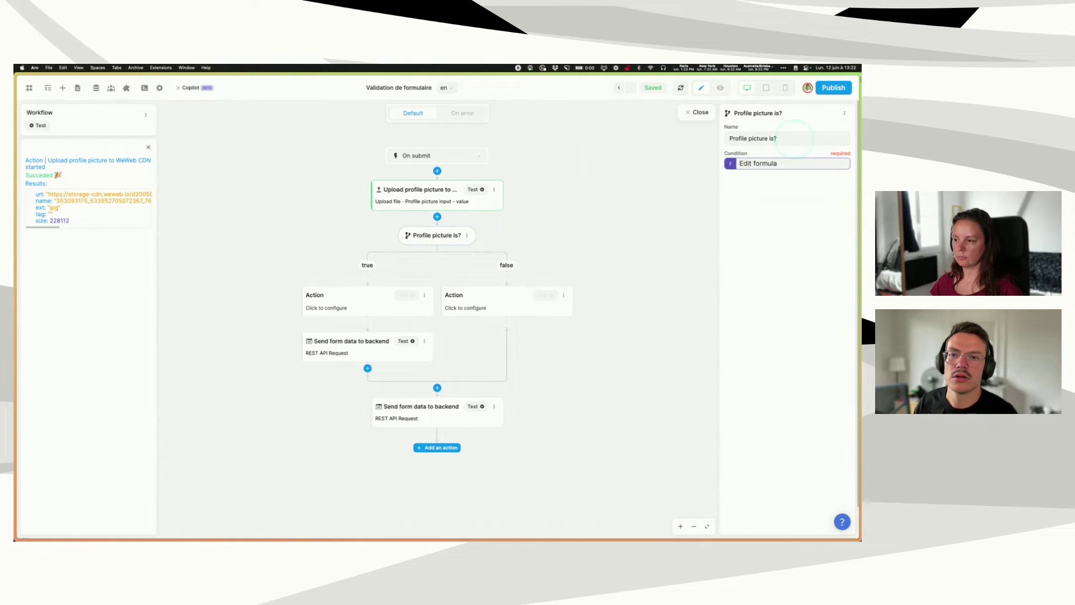
text(size is)
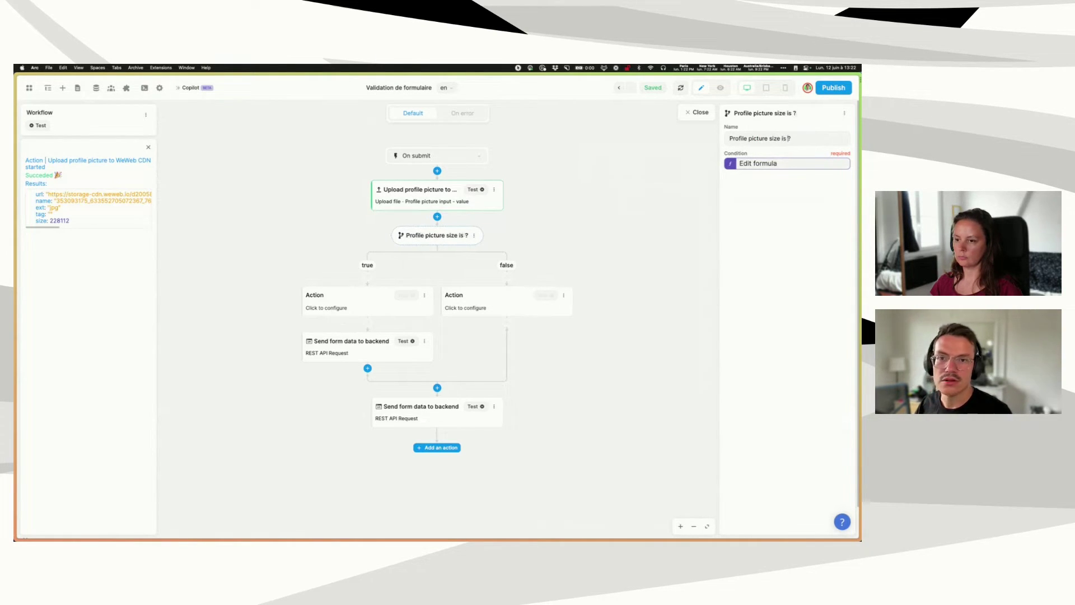
text( under 1mb)
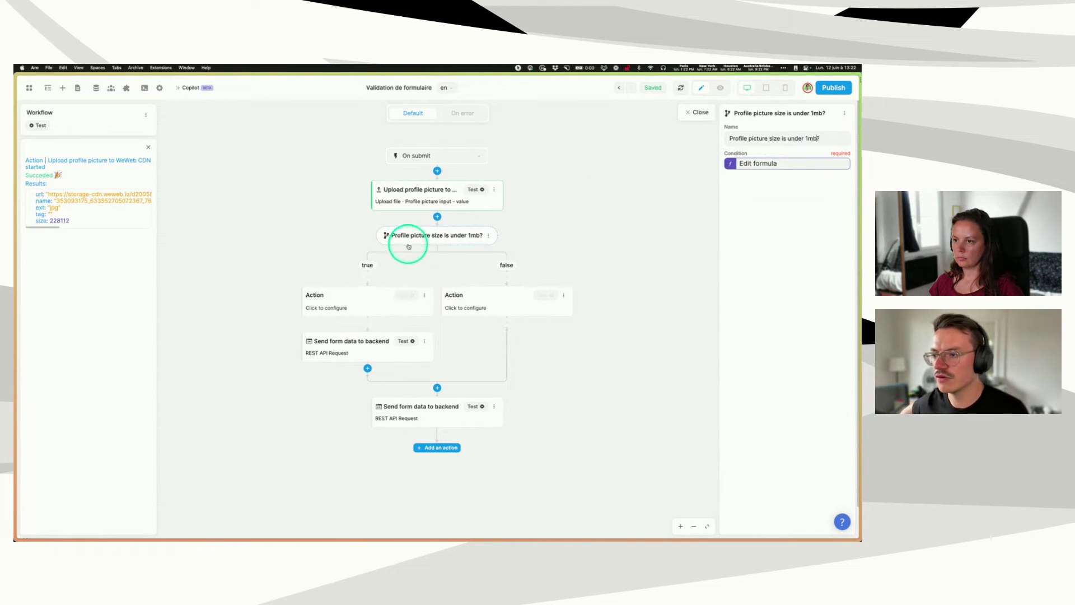
click(767, 165)
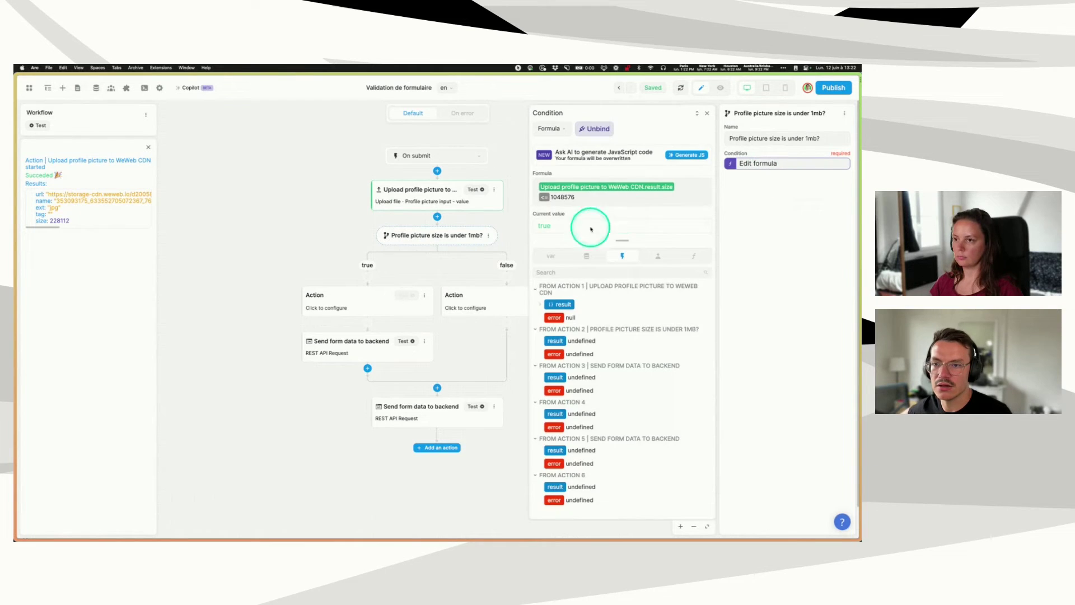
- Delete the bottom Send form data step and the empty true-branch action
click(707, 113)
click(493, 406)
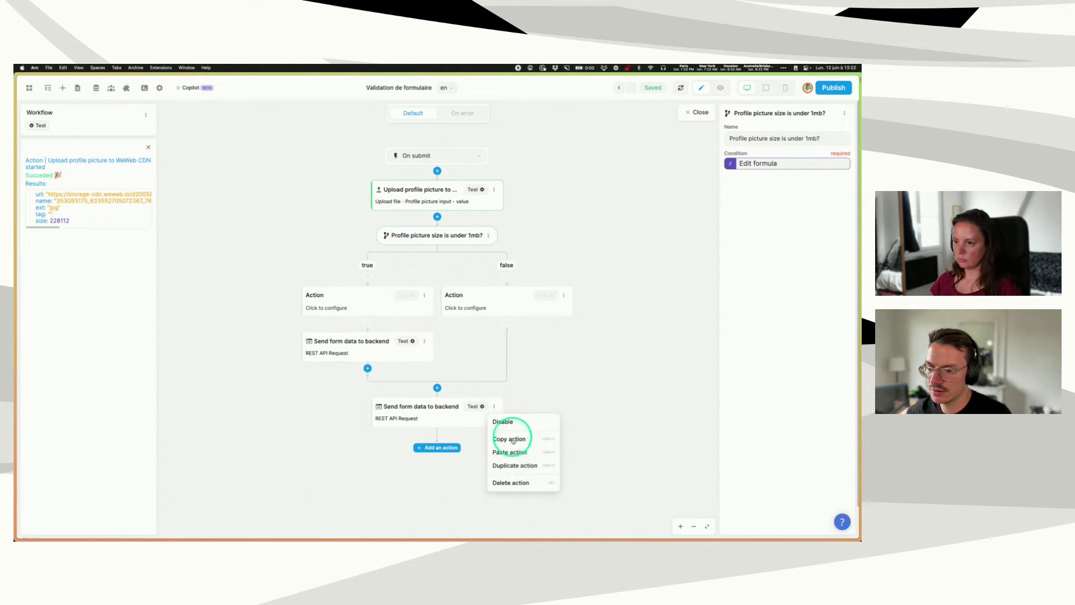
click(509, 482)
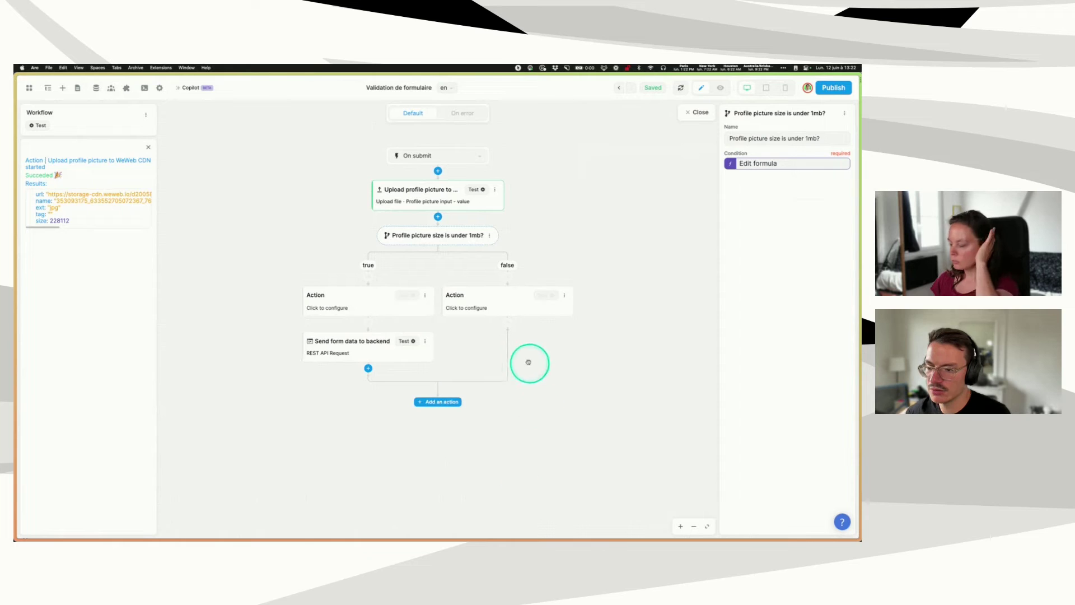
click(425, 295)
click(443, 371)
- Select the false-branch action, then reopen the picture size condition's formula
click(507, 301)
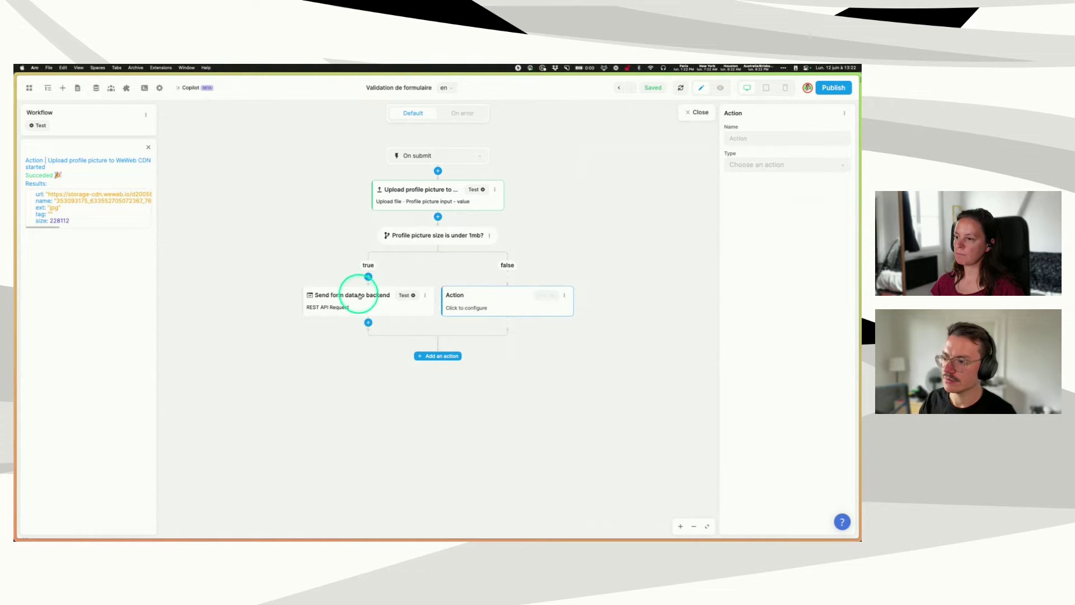
click(428, 236)
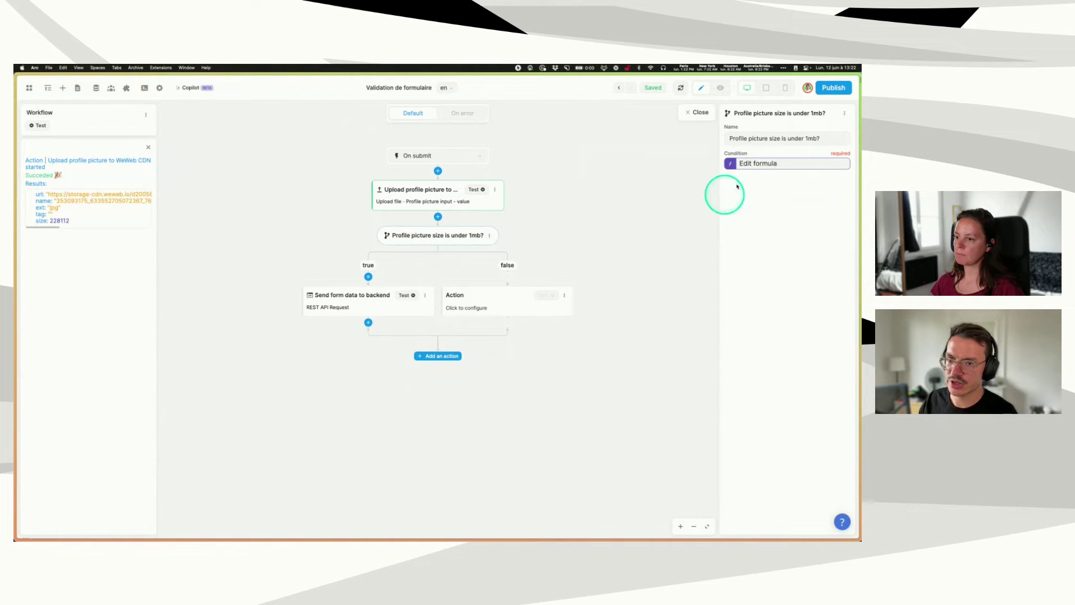
click(782, 164)
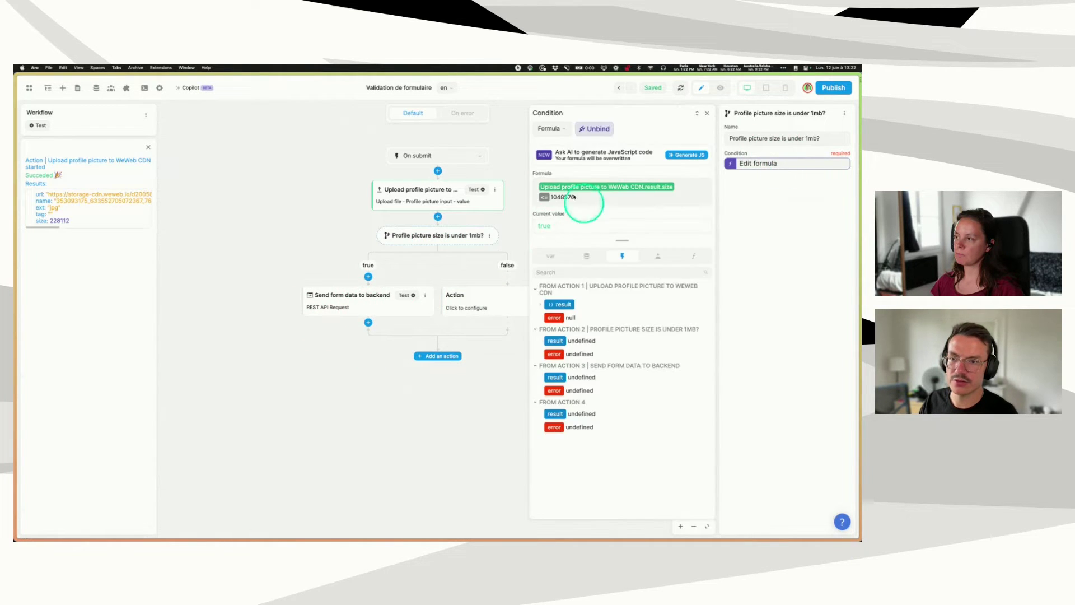
click(706, 113)
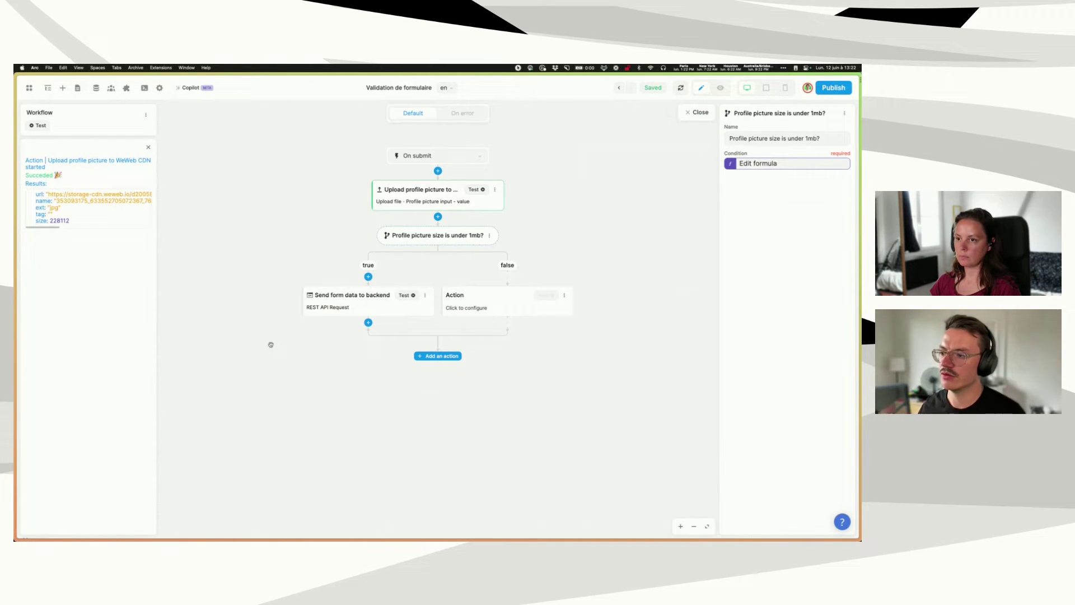
click(335, 307)
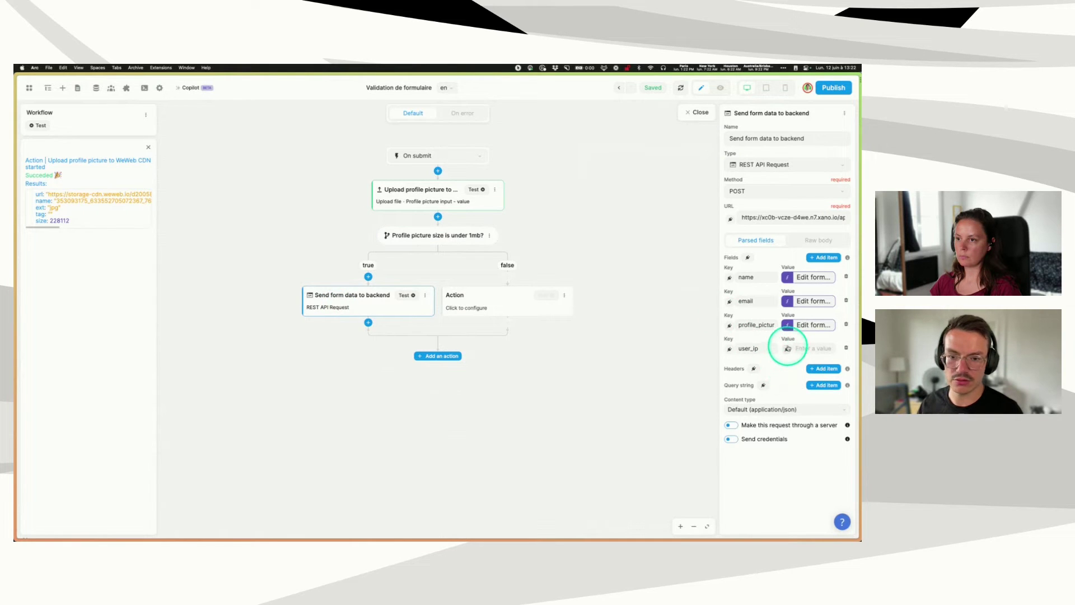
click(582, 247)
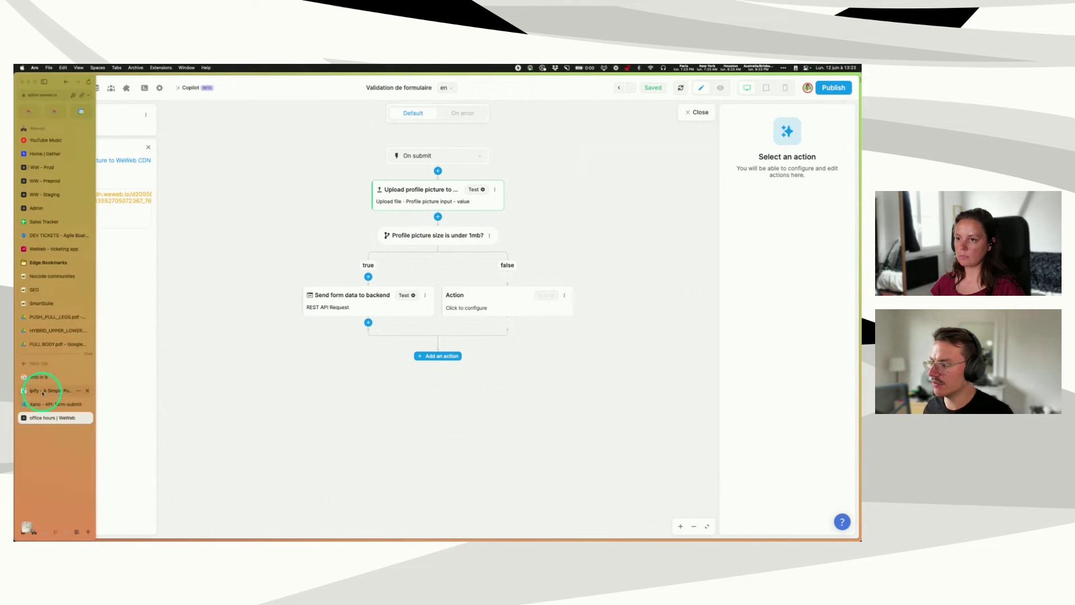
- Switch to the ipify API page, enlarge it and copy its address
click(42, 393)
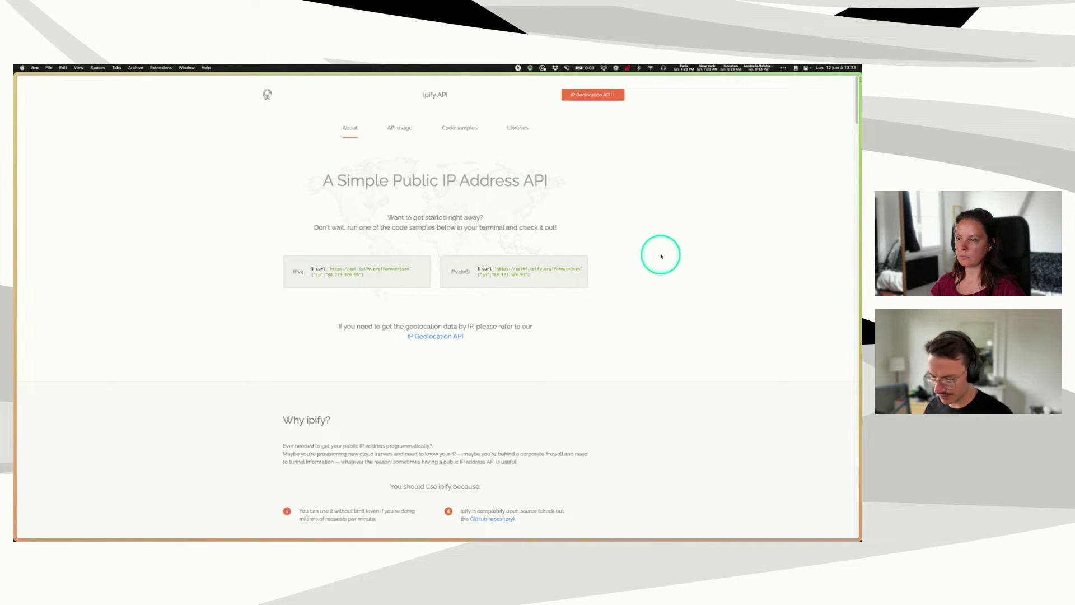
key(super+equal)
key(super+equal)
mouse_move(56, 116)
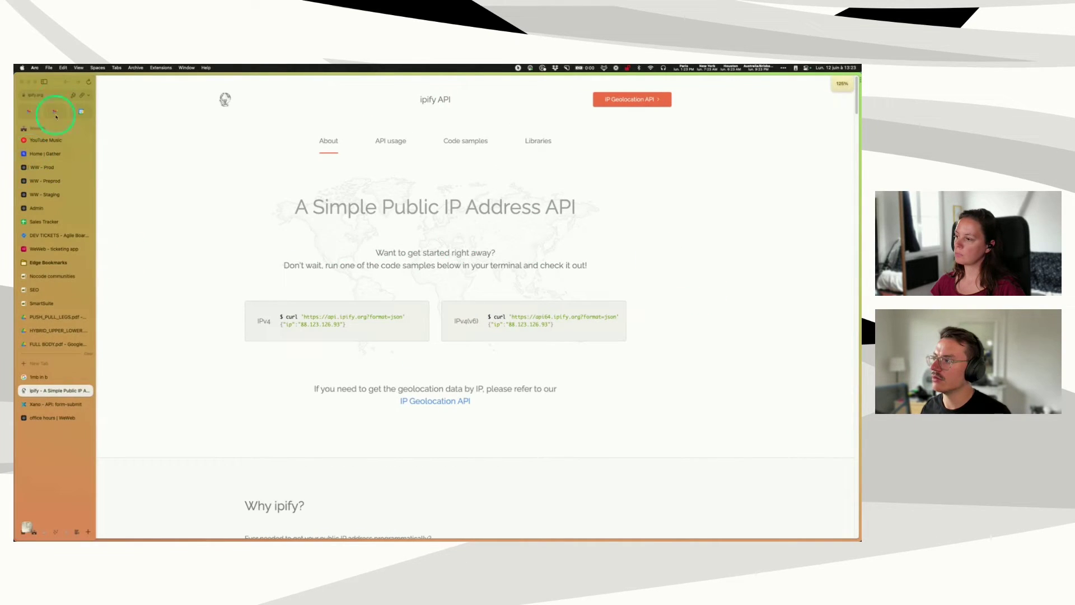
click(49, 96)
key(super+c)
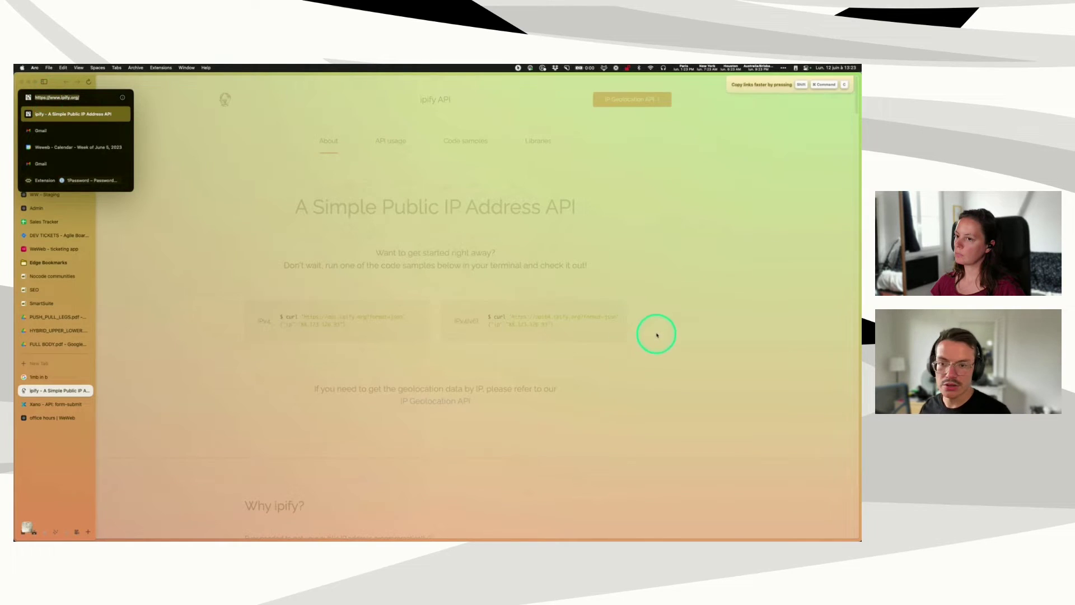
click(655, 331)
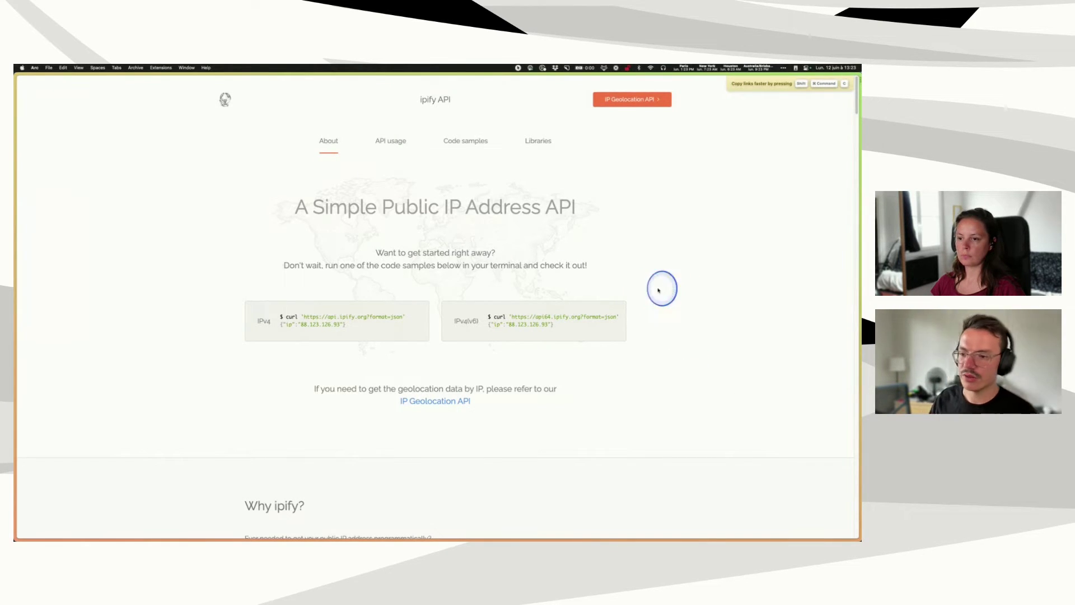
scroll(637, 296, down, 1)
scroll(336, 307, down, 1)
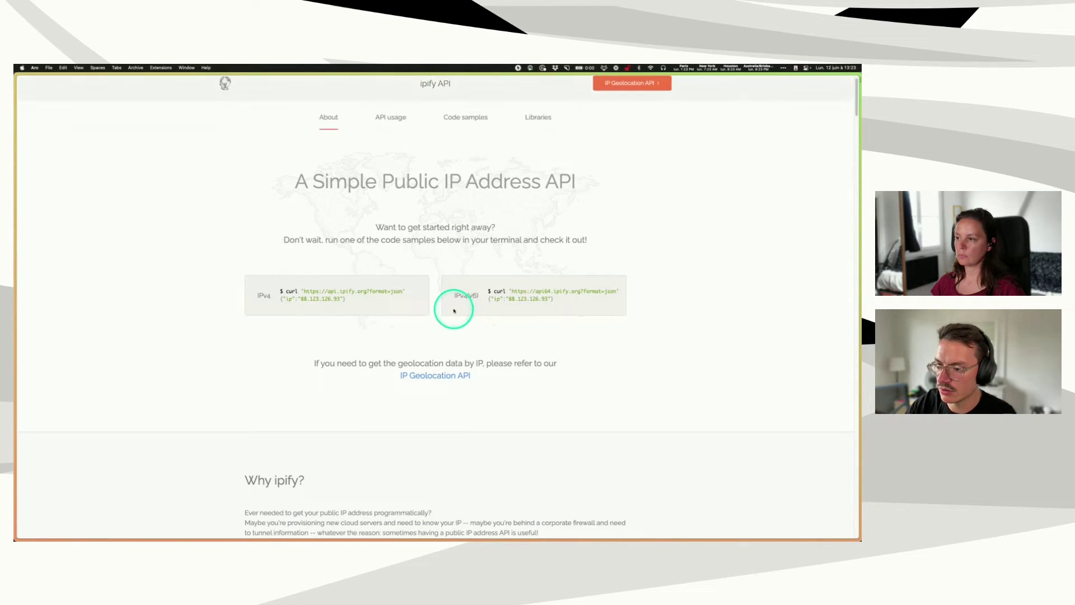
scroll(373, 359, down, 6)
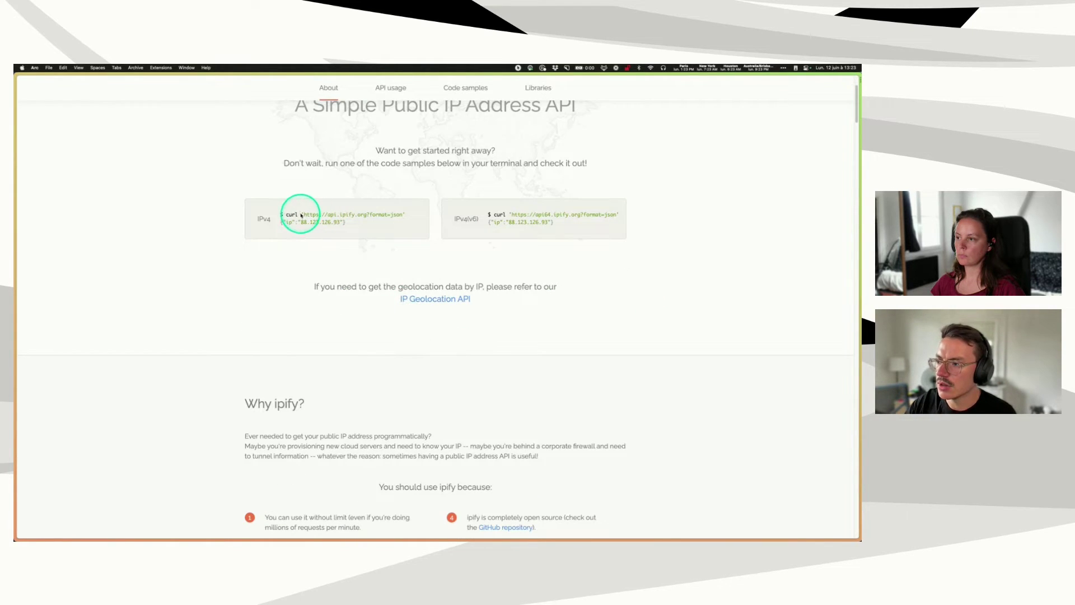
drag(303, 214, 400, 214)
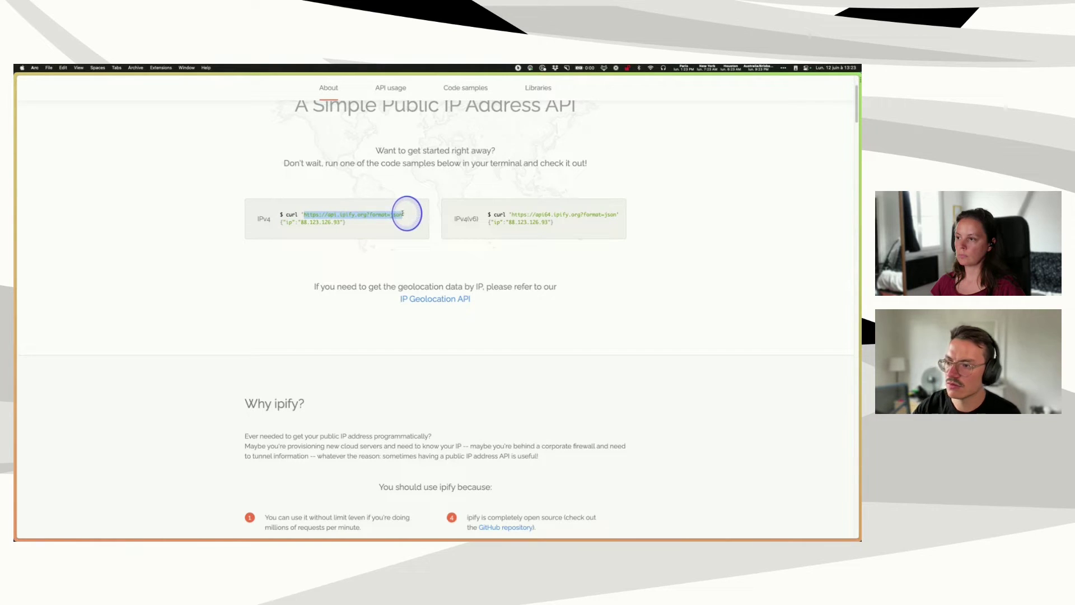
click(180, 287)
scroll(210, 305, up, 6)
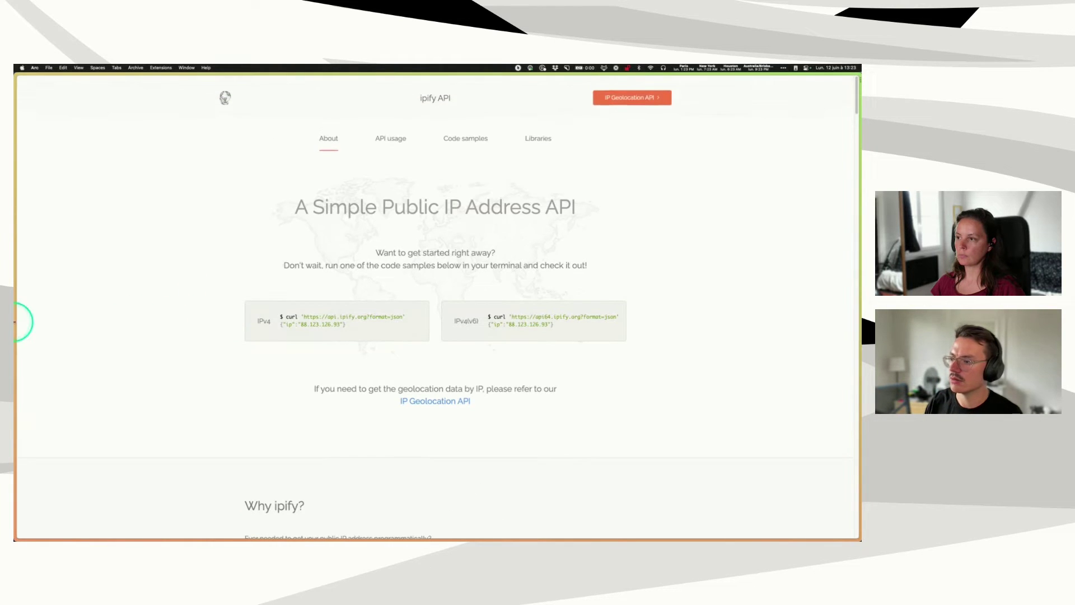
mouse_move(16, 322)
click(46, 365)
key(super+v)
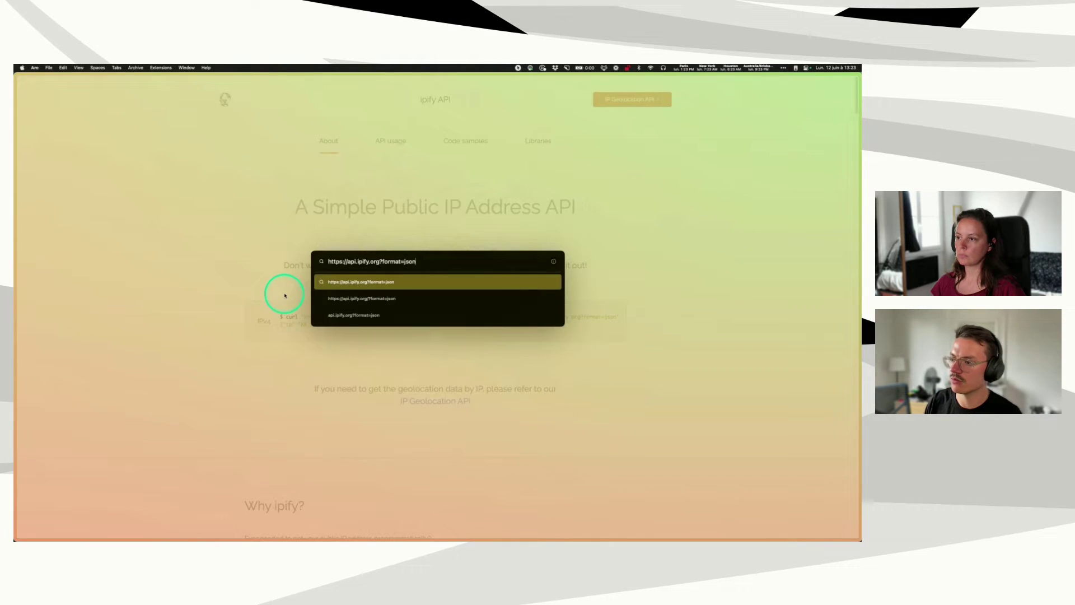
key(Return)
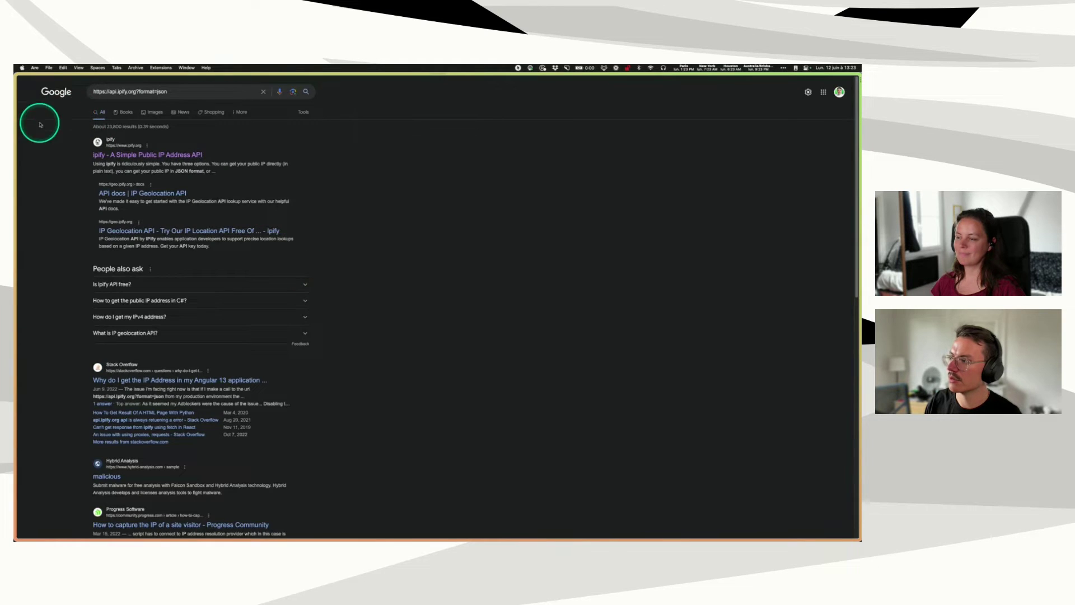
mouse_move(17, 132)
click(46, 95)
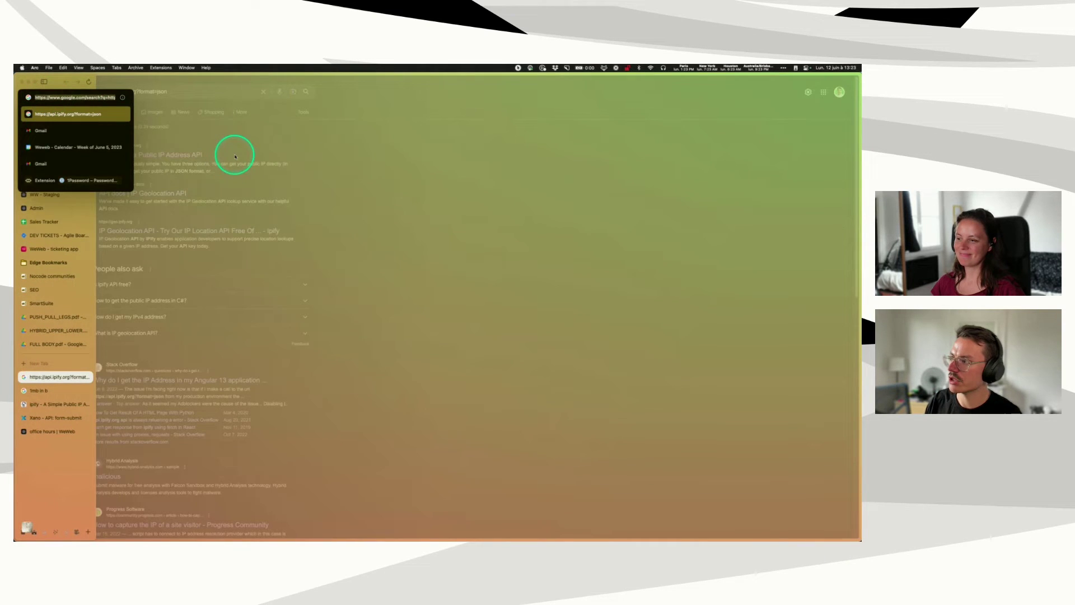
key(super+v)
key(Return)
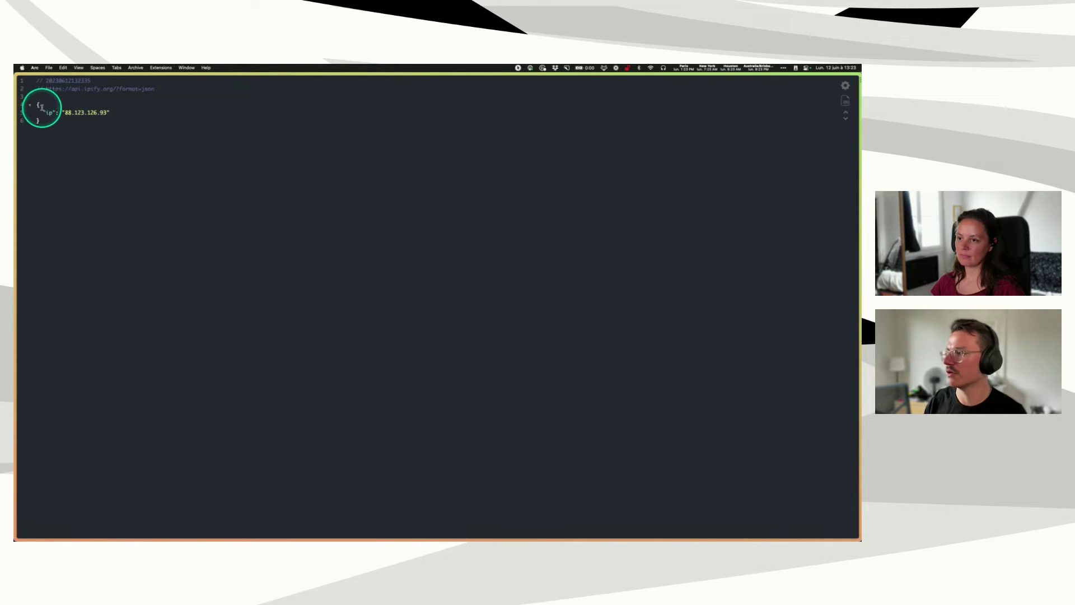
- Close the JSON response tab and return to the WeWeb workflow editor
mouse_move(15, 260)
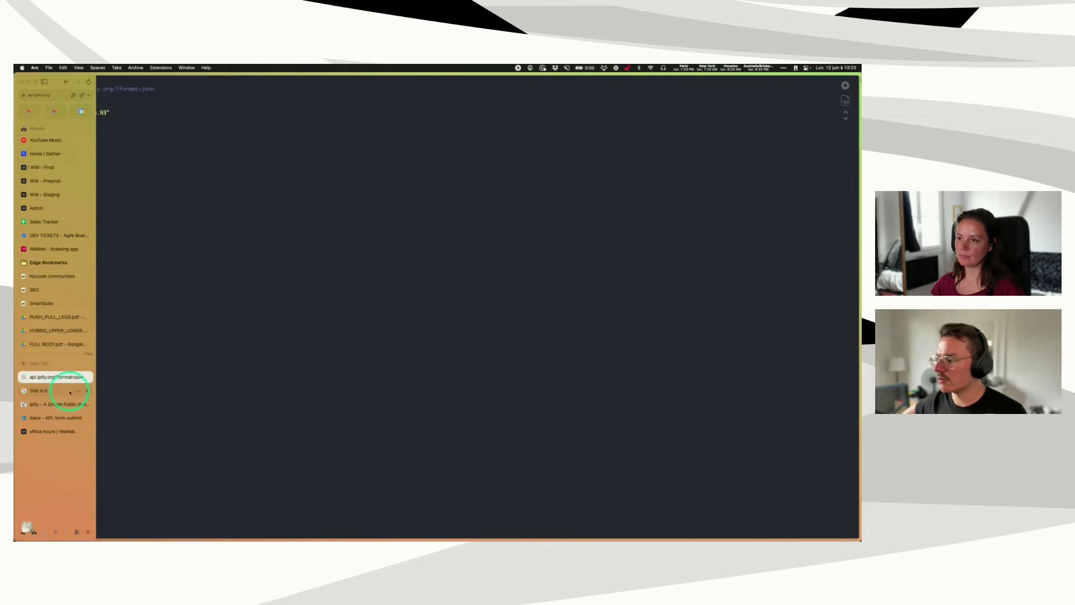
click(87, 378)
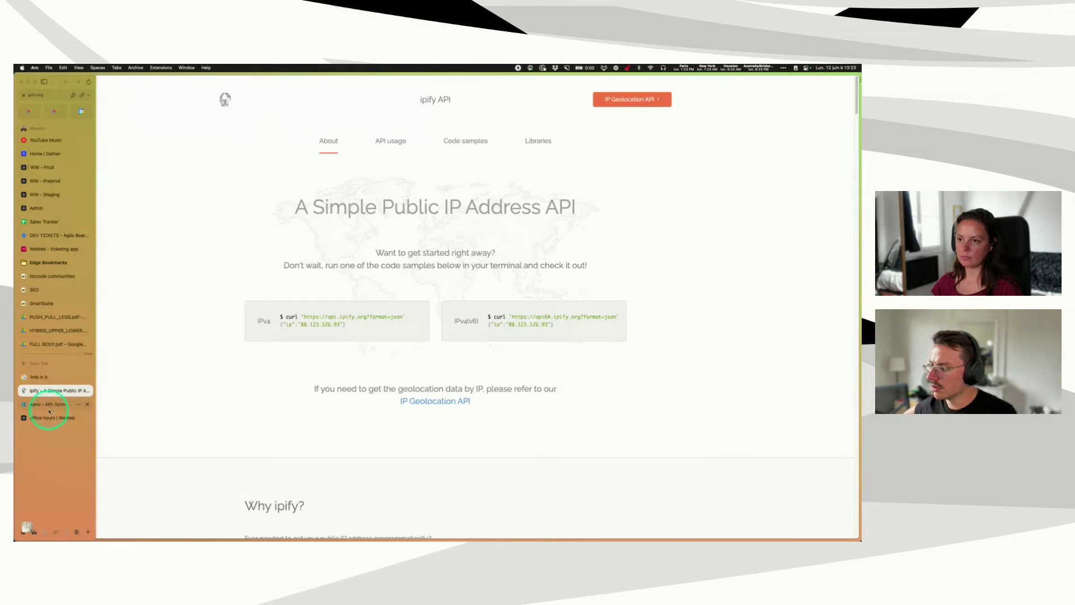
click(46, 404)
click(48, 417)
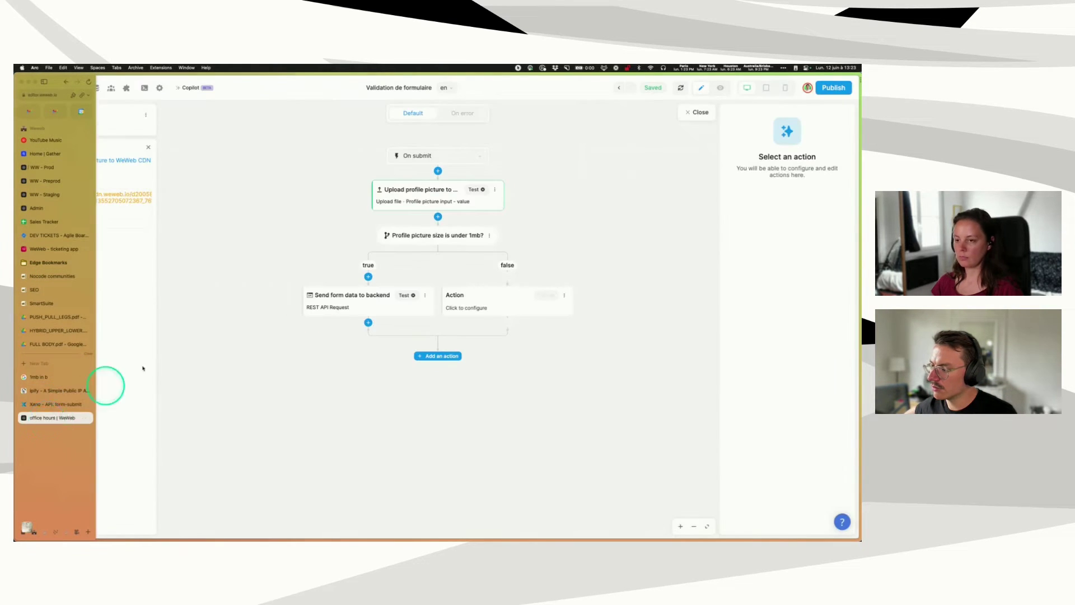
- Add a REST API Request step after the picture upload and name it 'Get user ip'
click(438, 217)
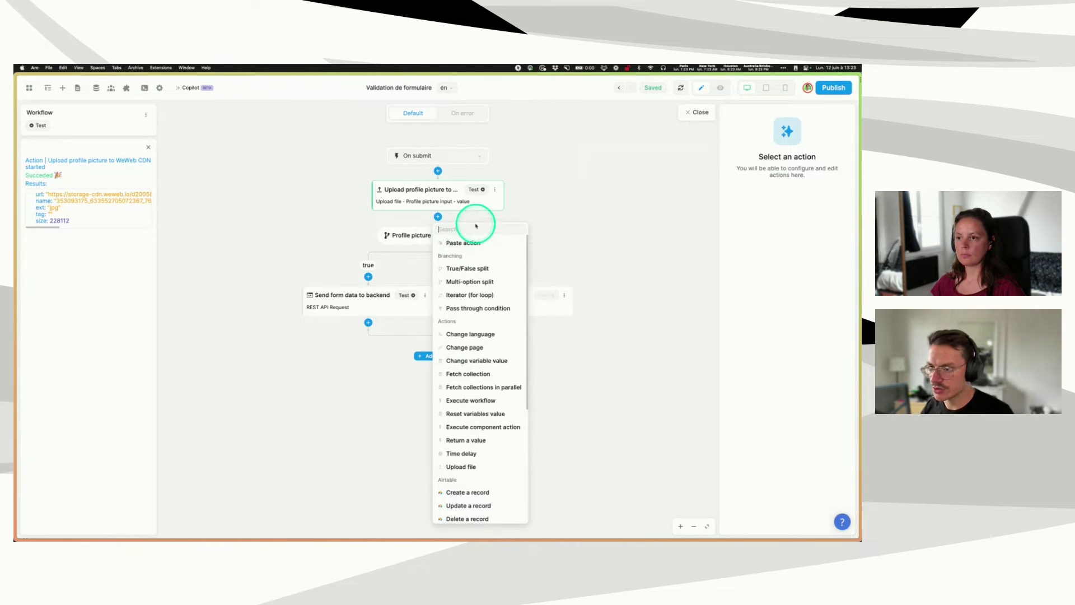
scroll(472, 268, down, 5)
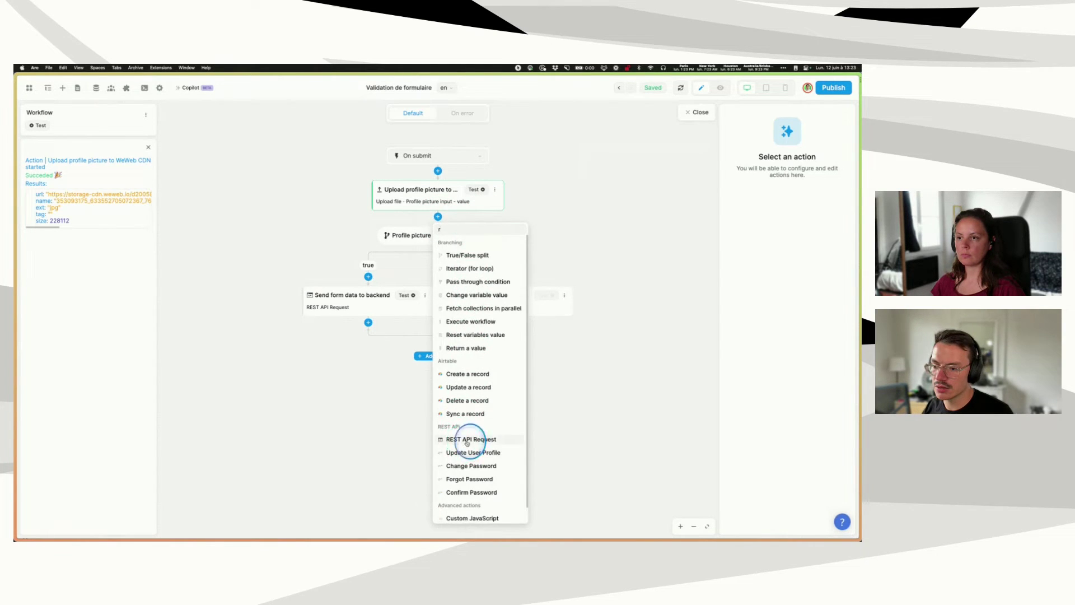
click(467, 441)
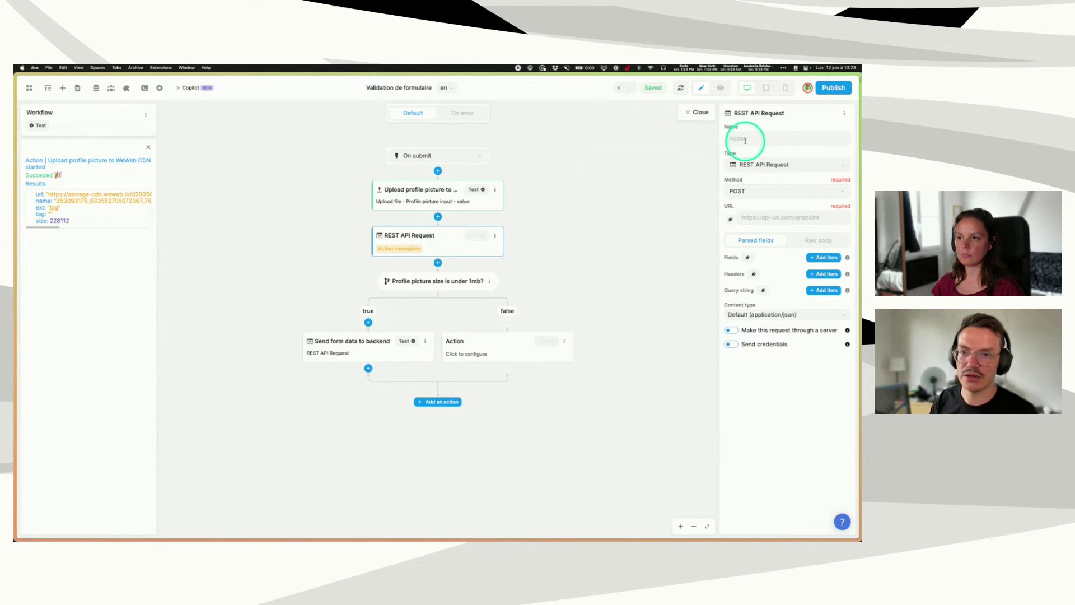
text(Get user )
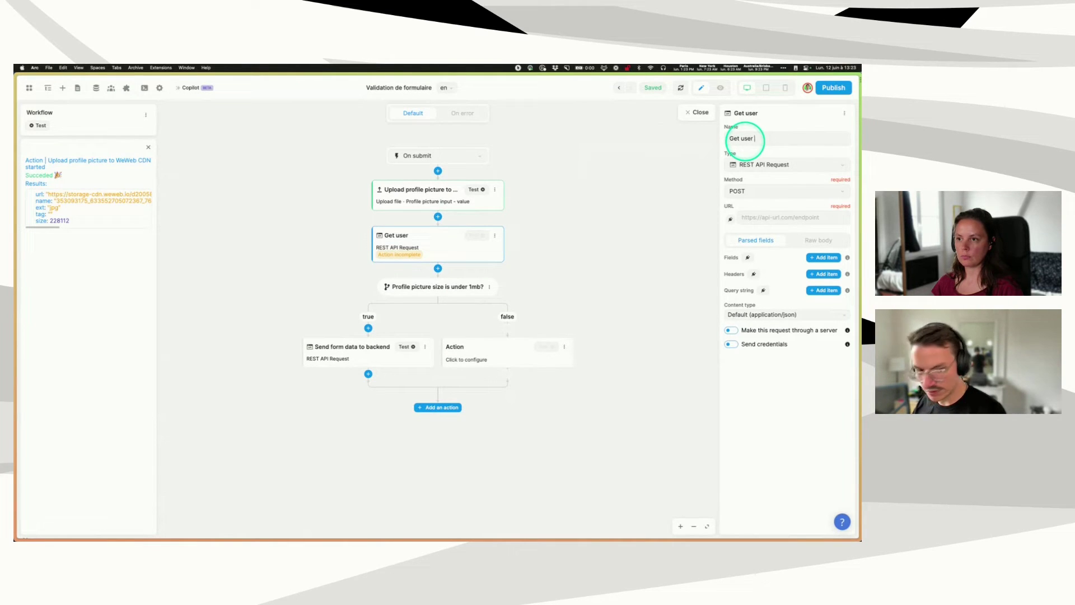
text(ip)
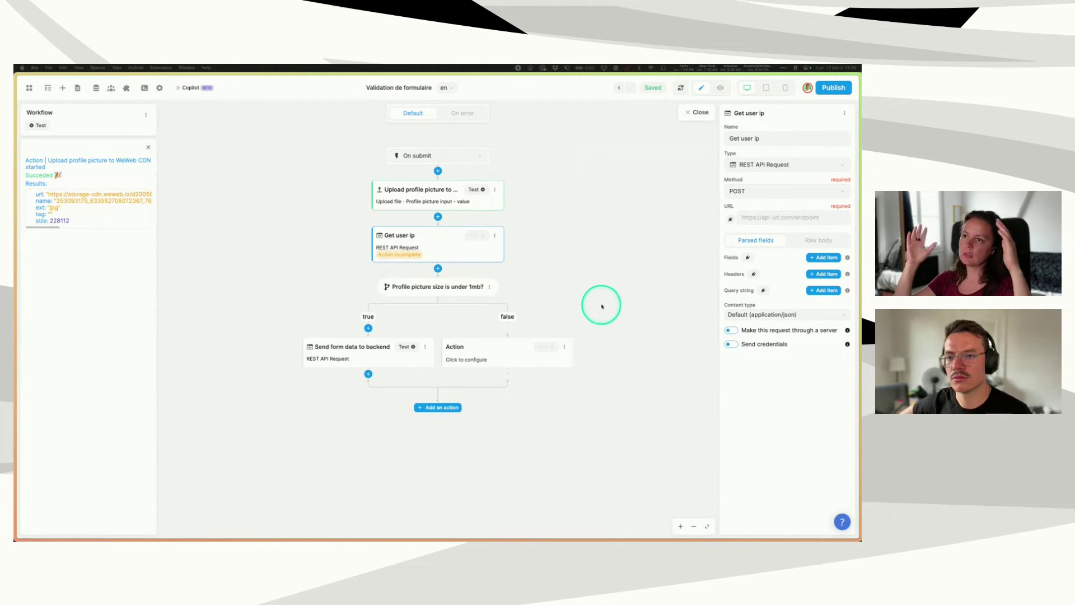
- Close the workflow editor and drop an Image element below the form
click(702, 113)
click(62, 87)
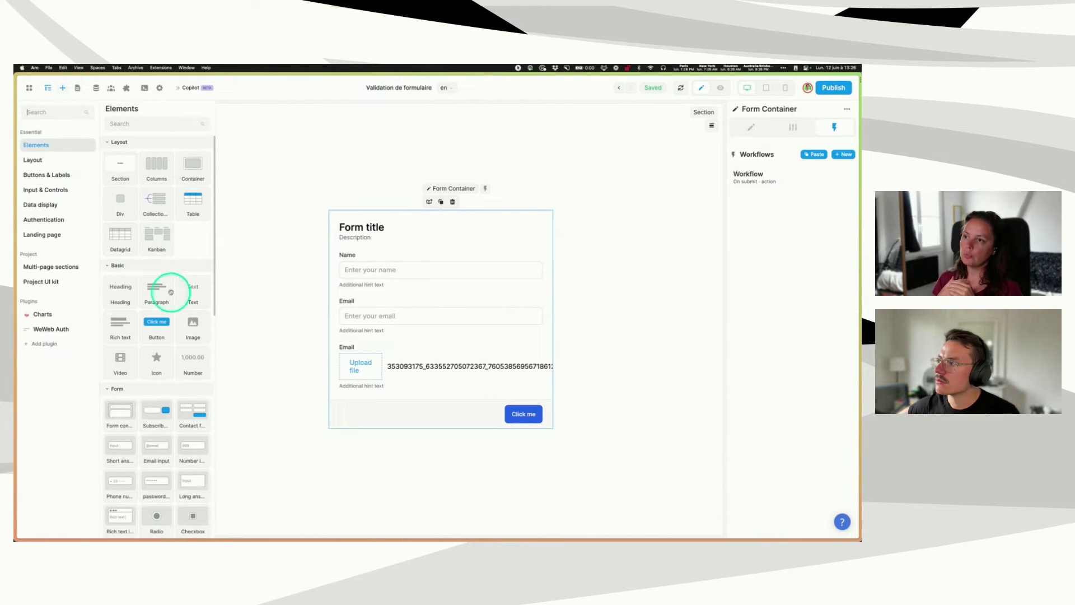
drag(188, 321, 444, 451)
- Try the image's Loading option (Eager, then back to Lazy), then delete the image
click(389, 233)
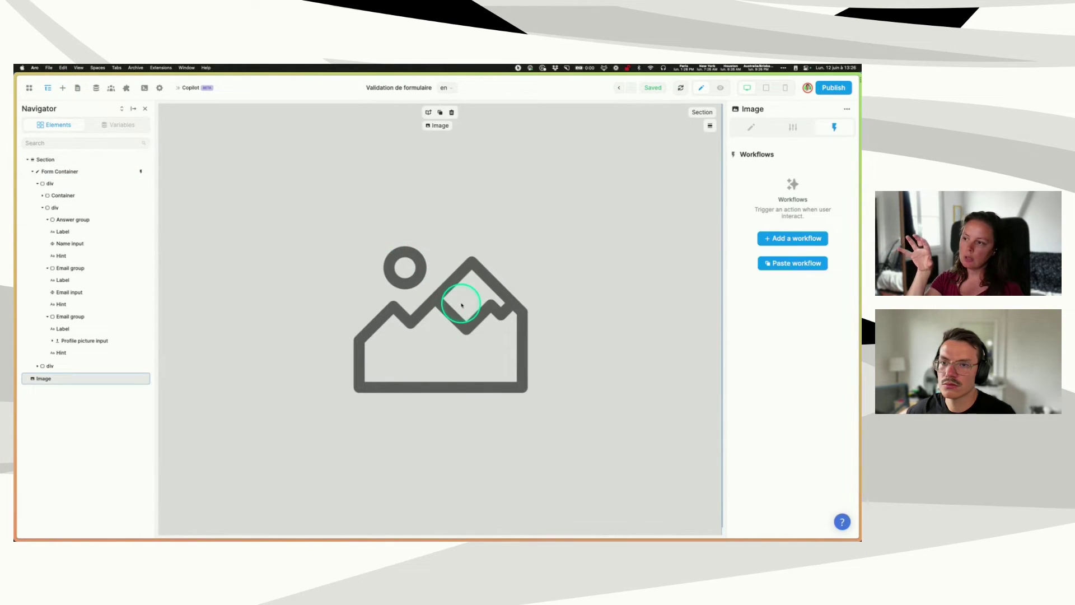
click(792, 127)
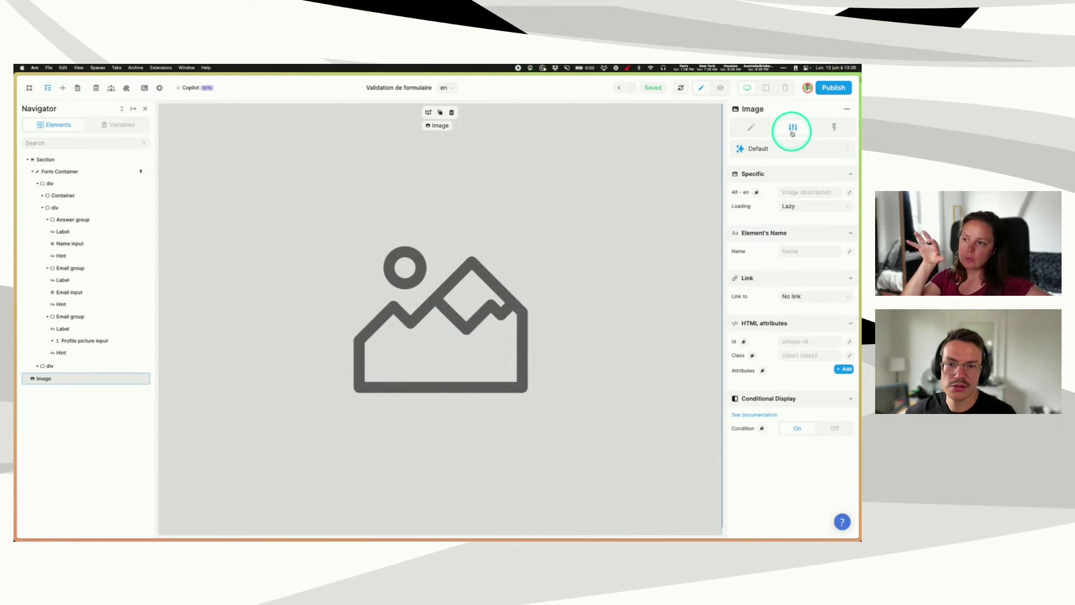
click(810, 206)
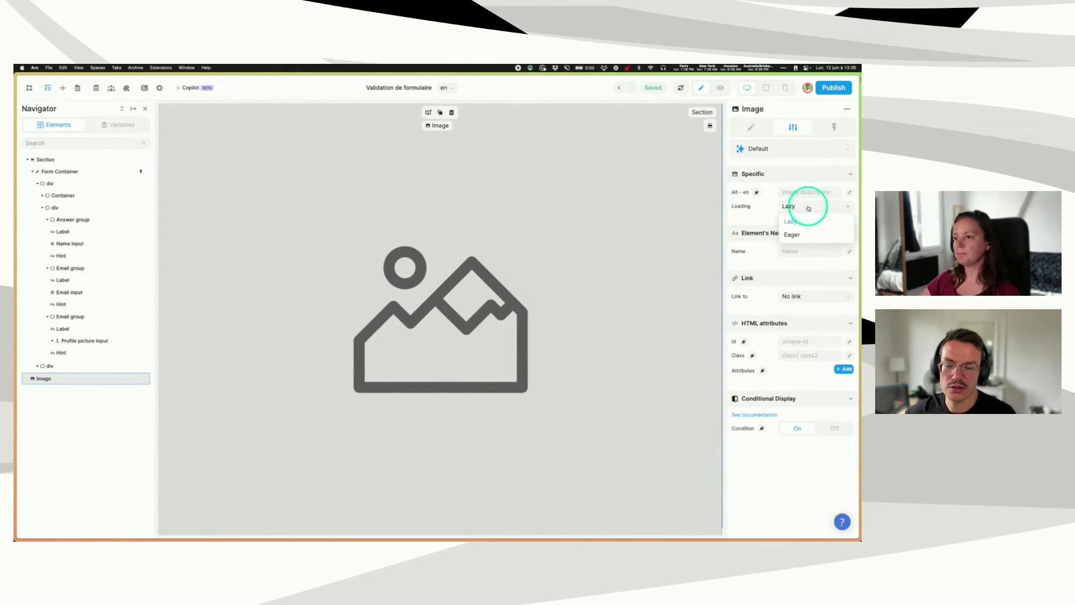
click(792, 235)
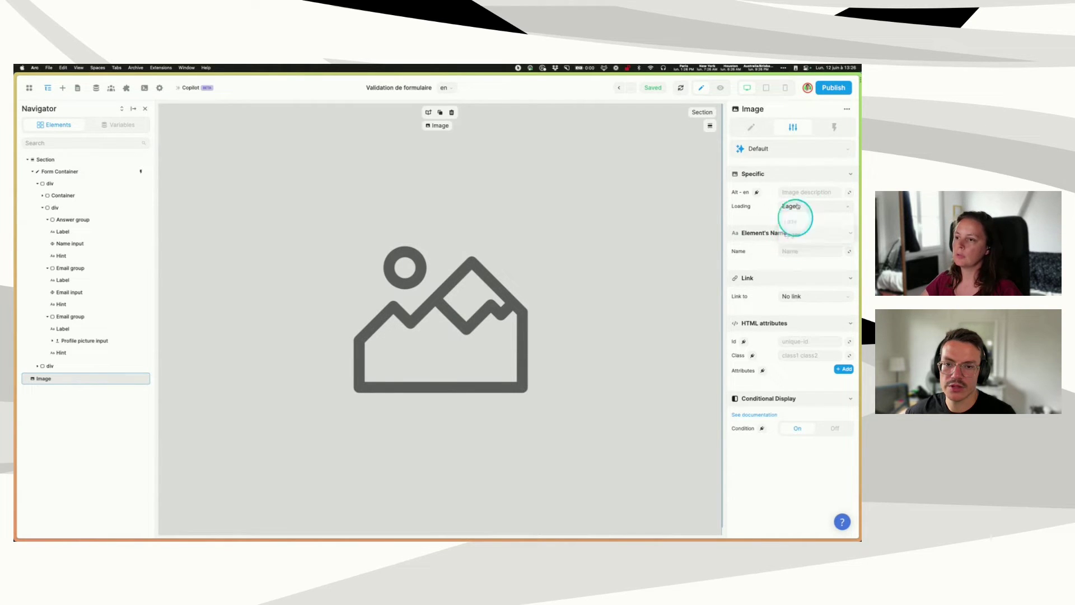
click(806, 207)
click(795, 220)
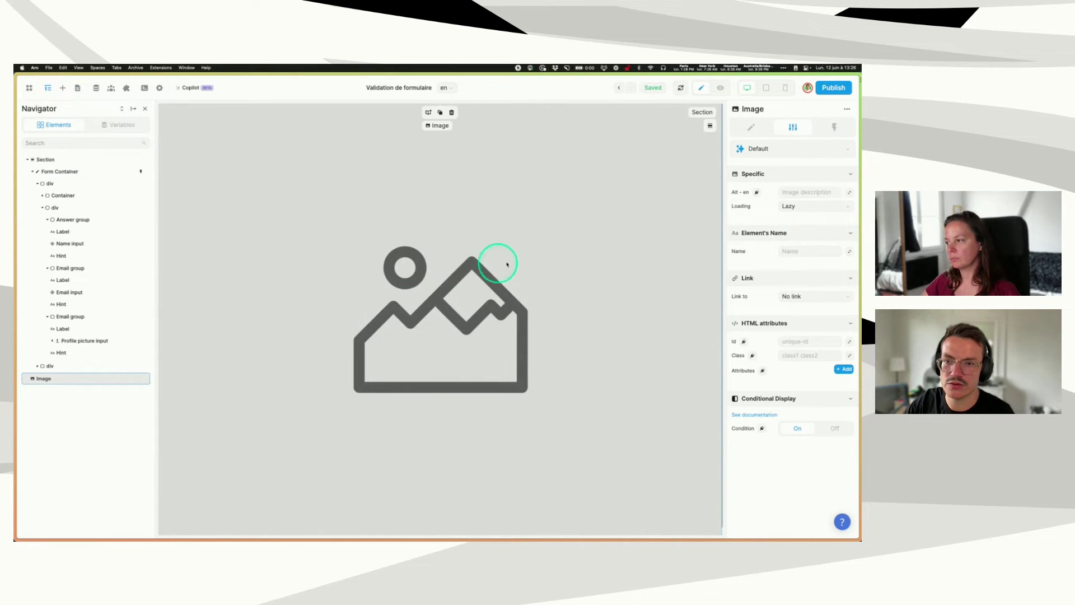
key(Delete)
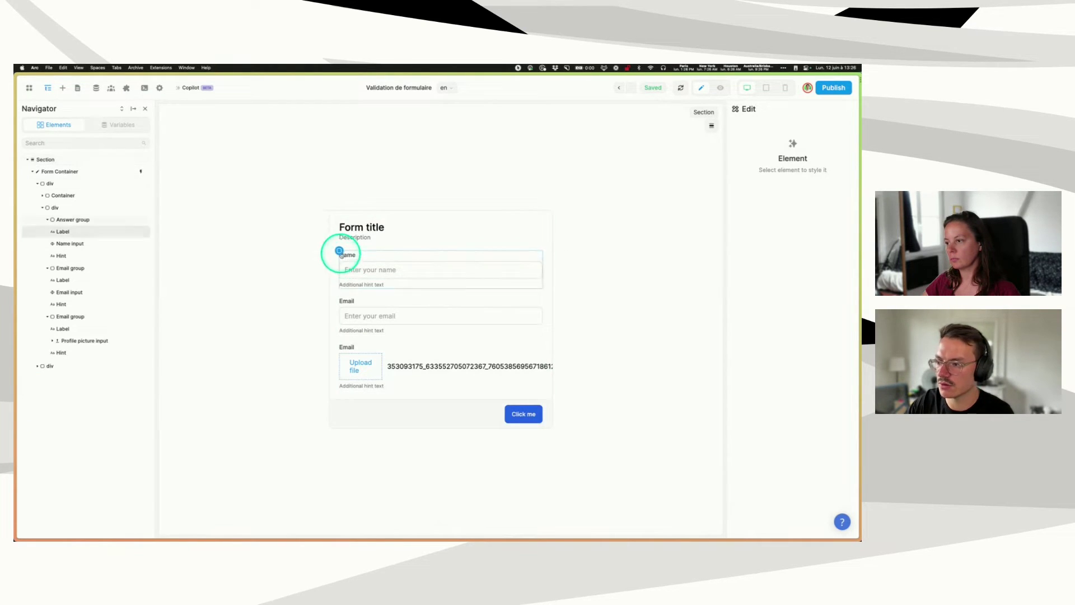
- Select the Form Container in the Navigator
click(55, 176)
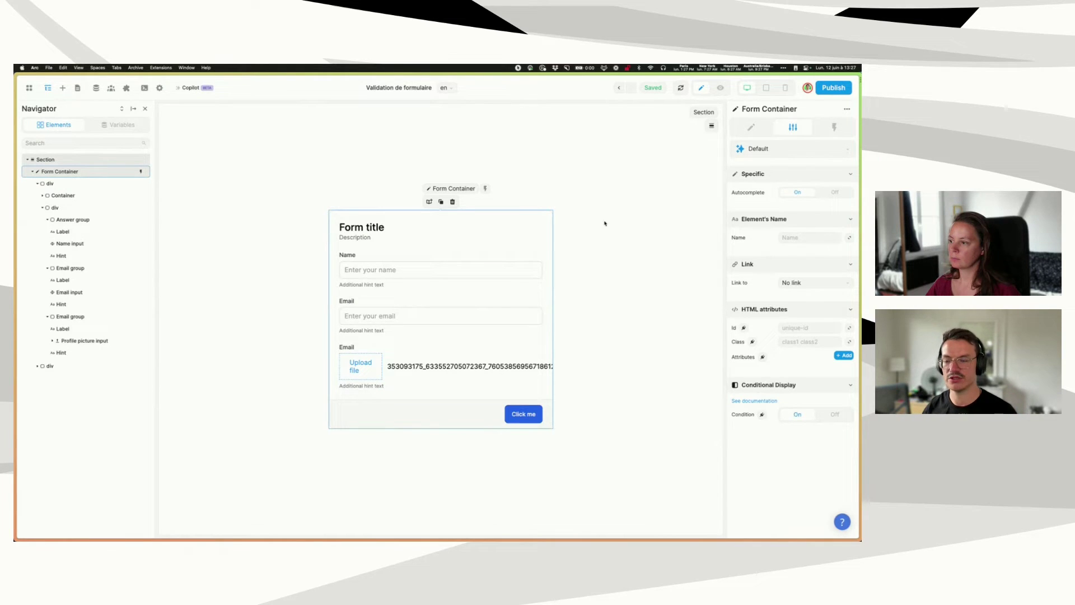
- Open the form's On submit workflow and set the Get user ip step's method to GET
click(833, 127)
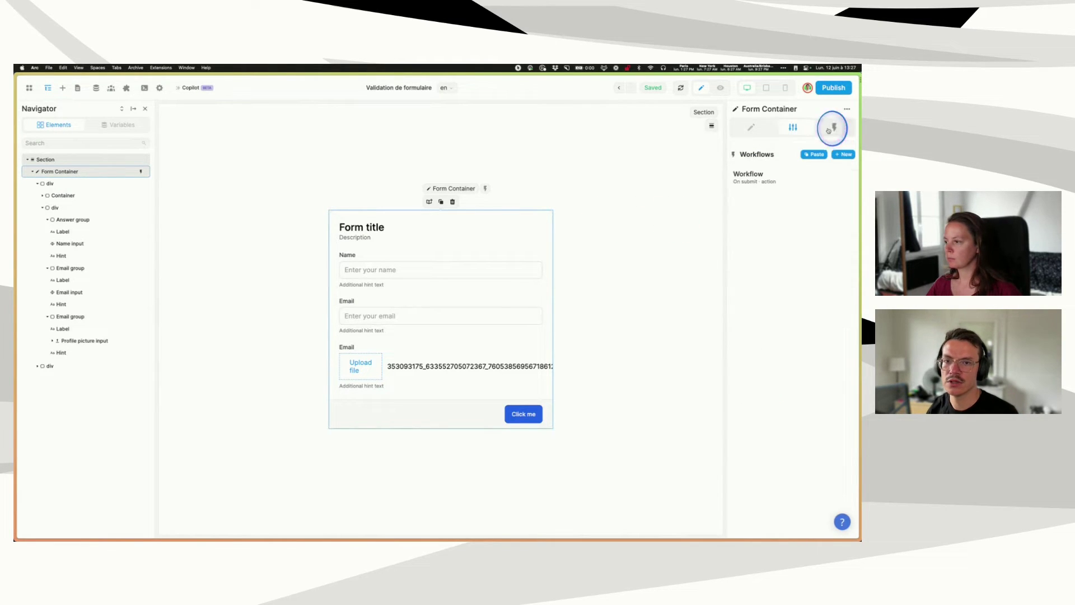
click(767, 183)
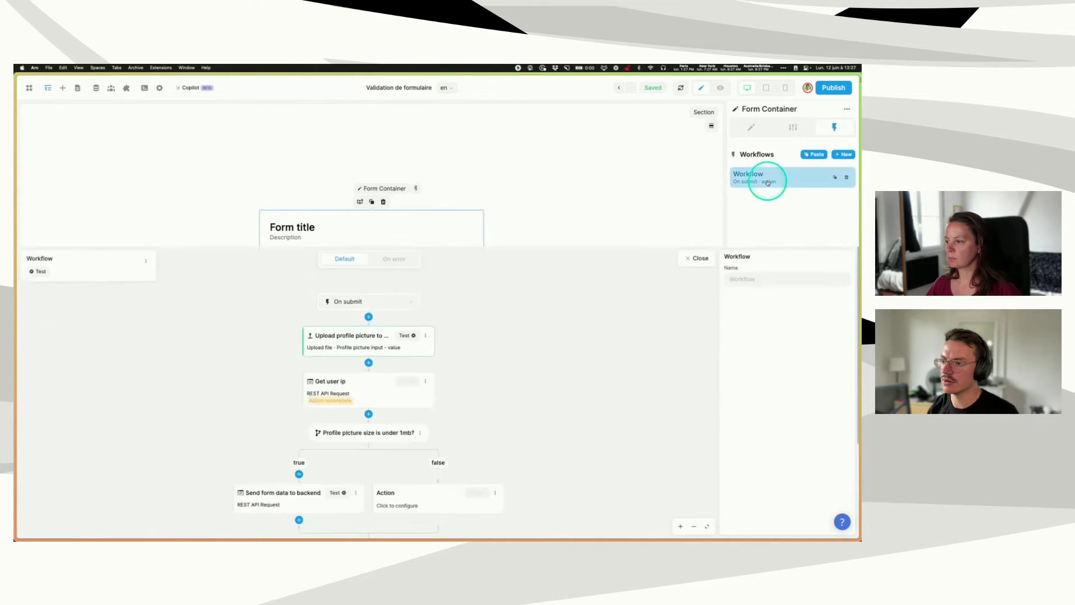
click(361, 242)
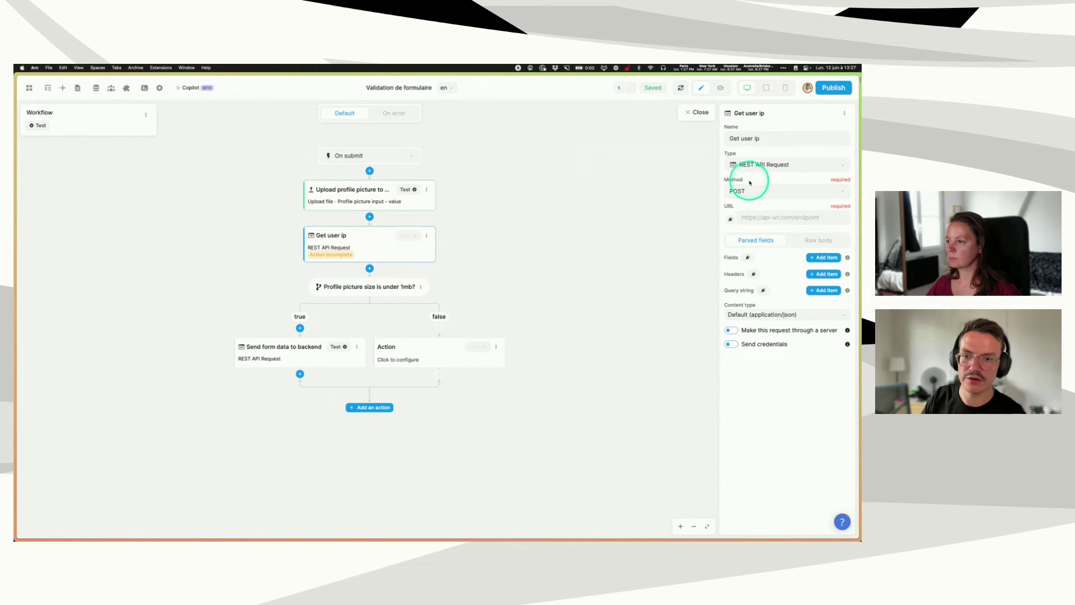
click(749, 192)
click(736, 209)
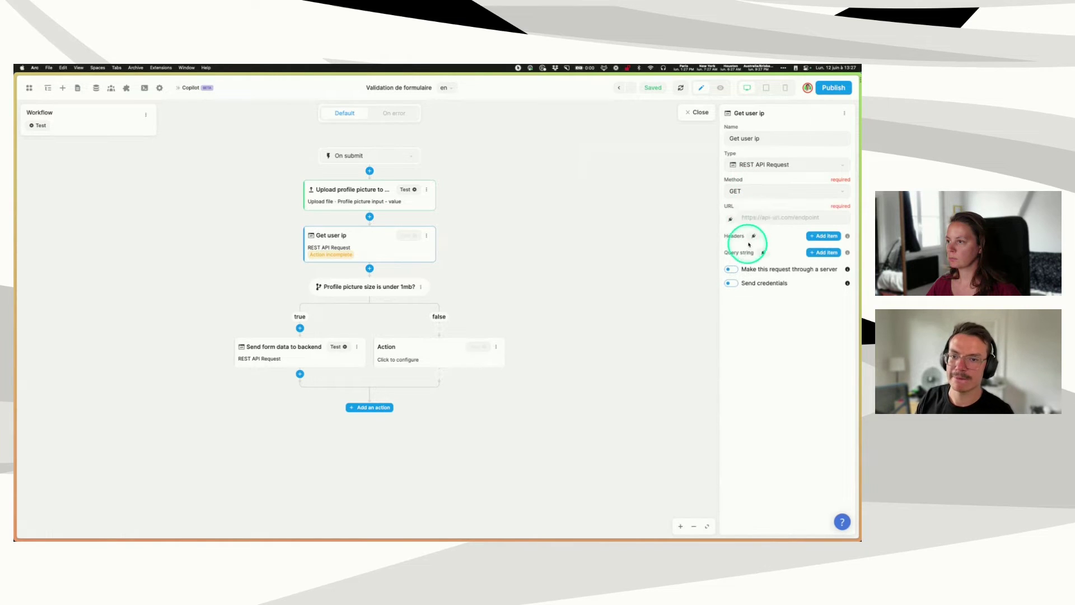
text(https://api.ipify.org?format=json)
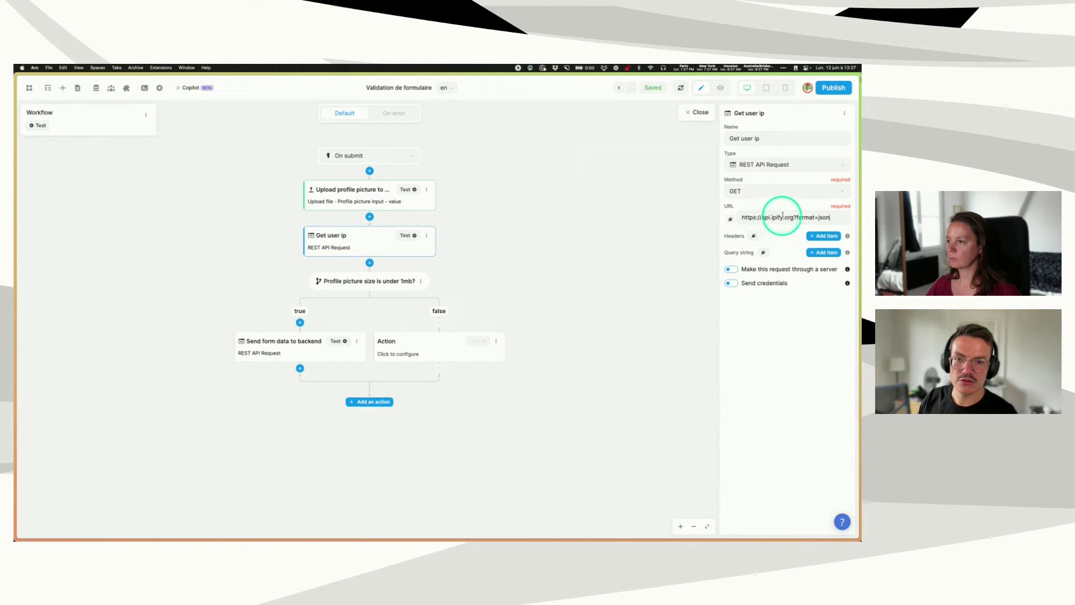
drag(793, 217, 843, 217)
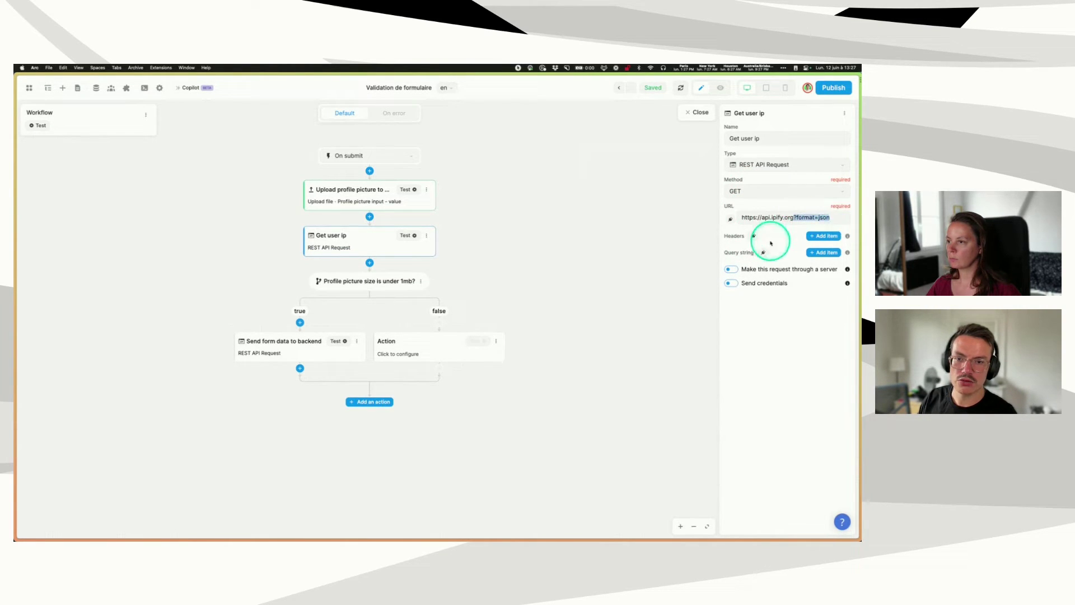
key(BackSpace)
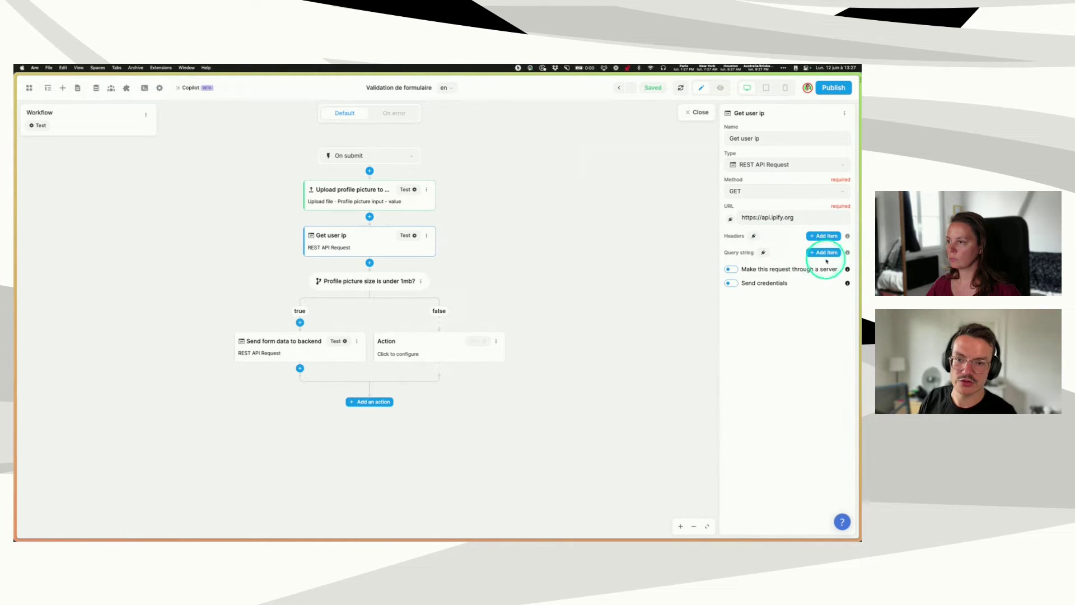
click(824, 252)
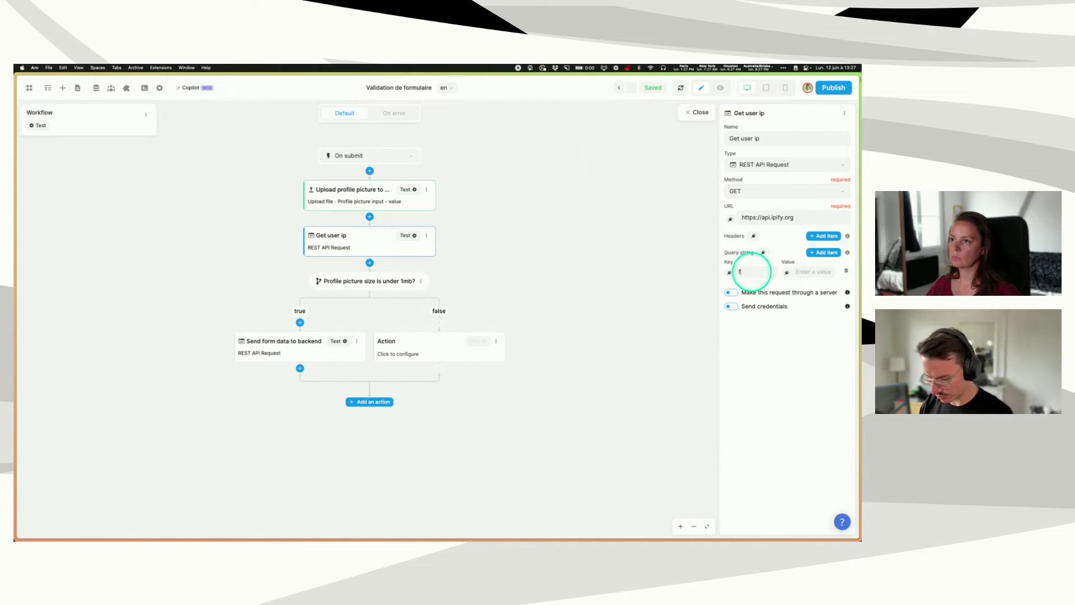
text(format)
key(Tab)
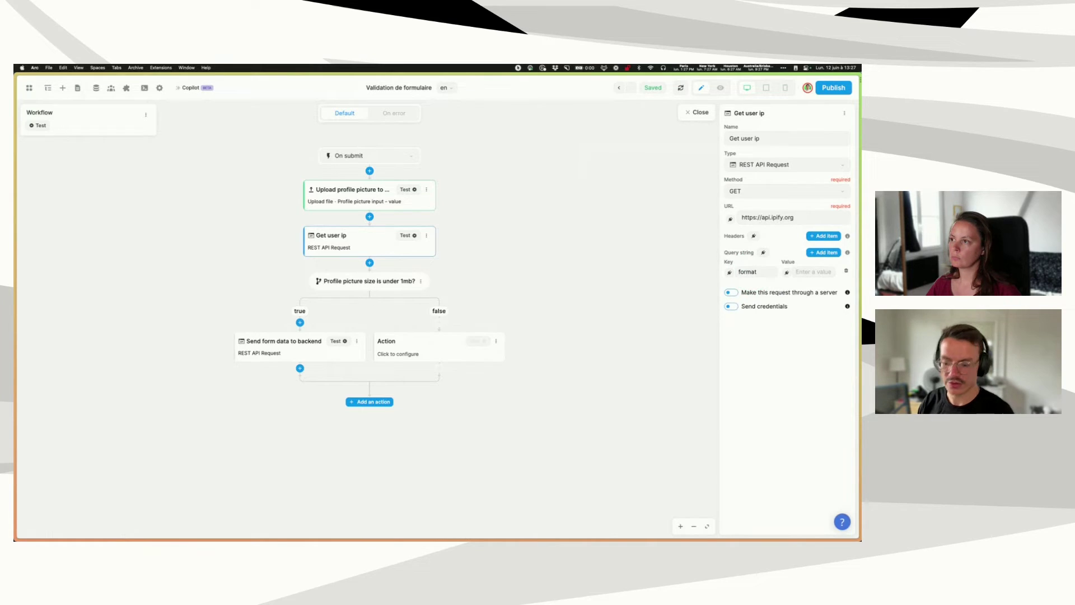
- Test Get user ip, then bind the backend request's user_ip field to Get user ip.result.ip
text(json)
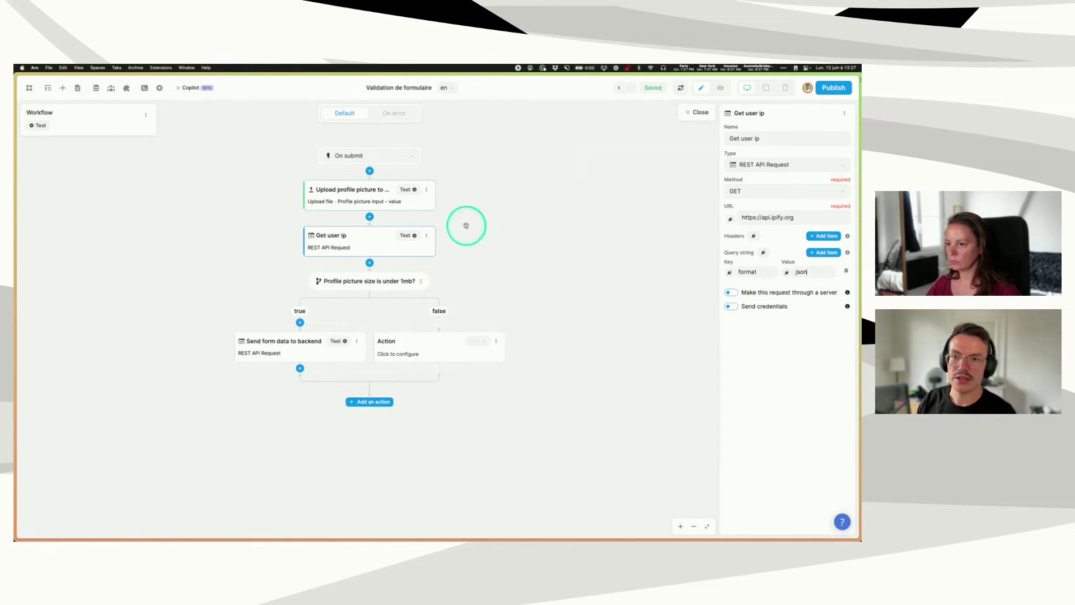
click(406, 235)
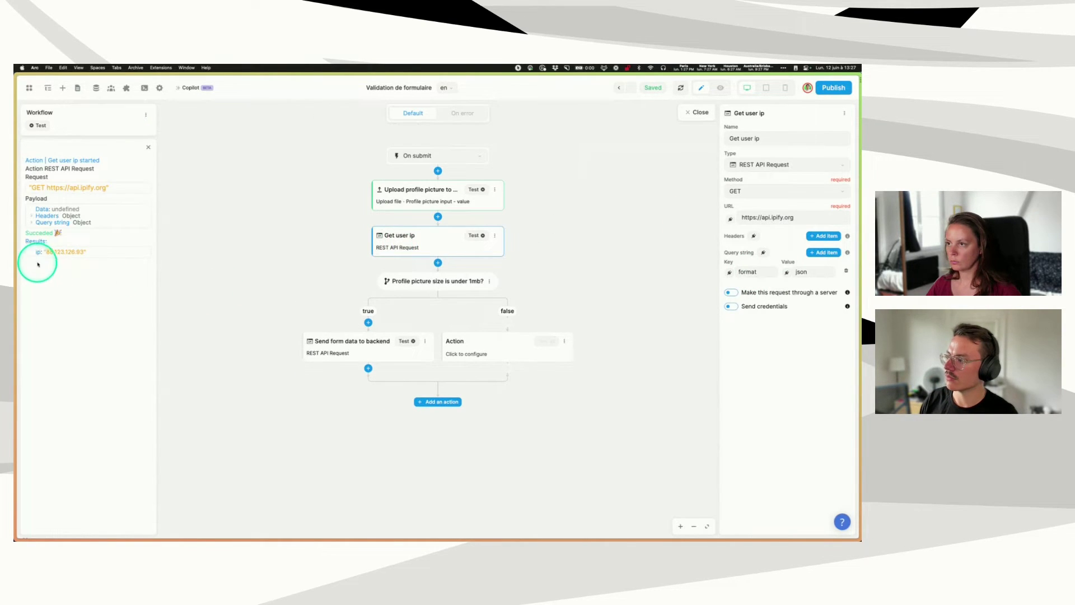
click(360, 342)
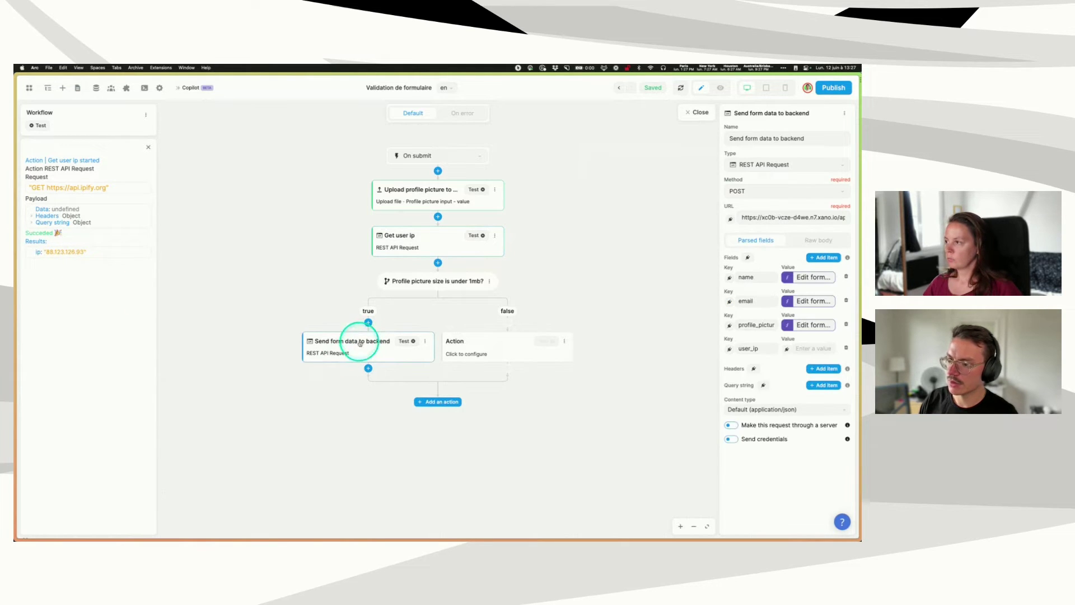
click(786, 349)
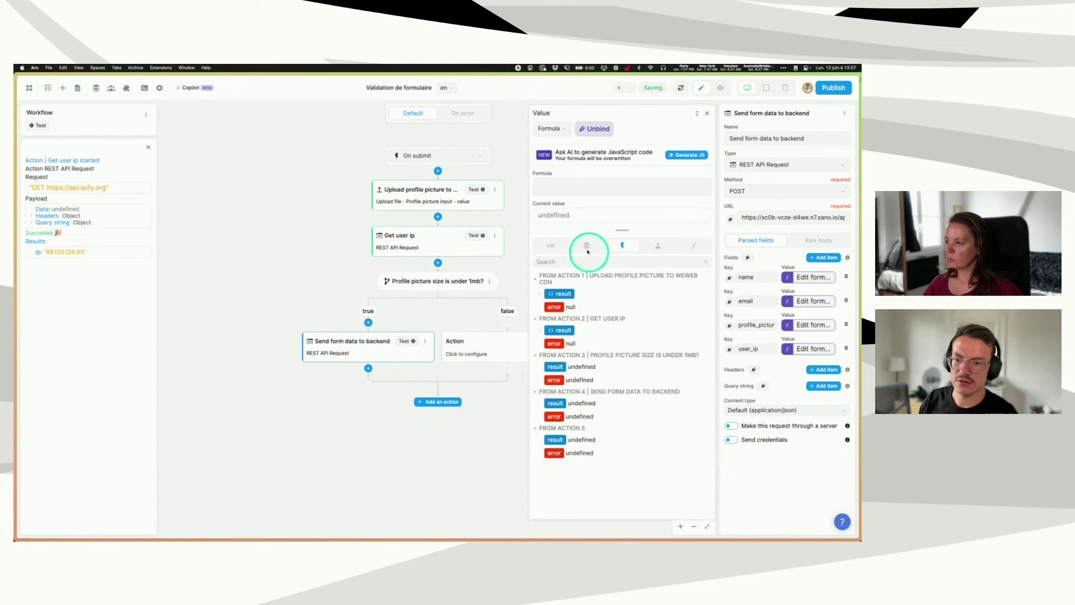
click(555, 330)
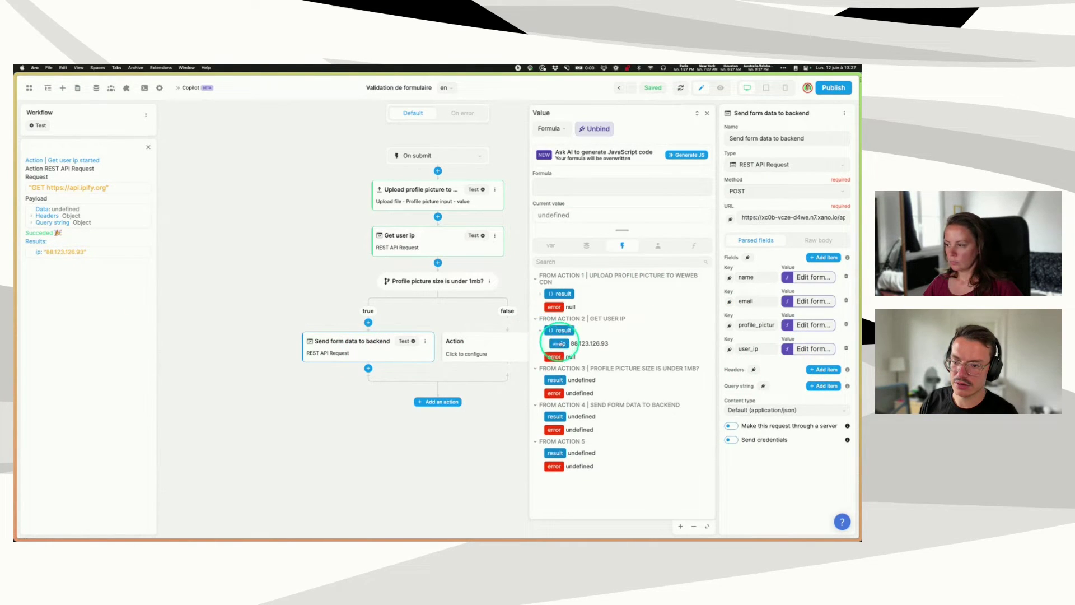
click(561, 343)
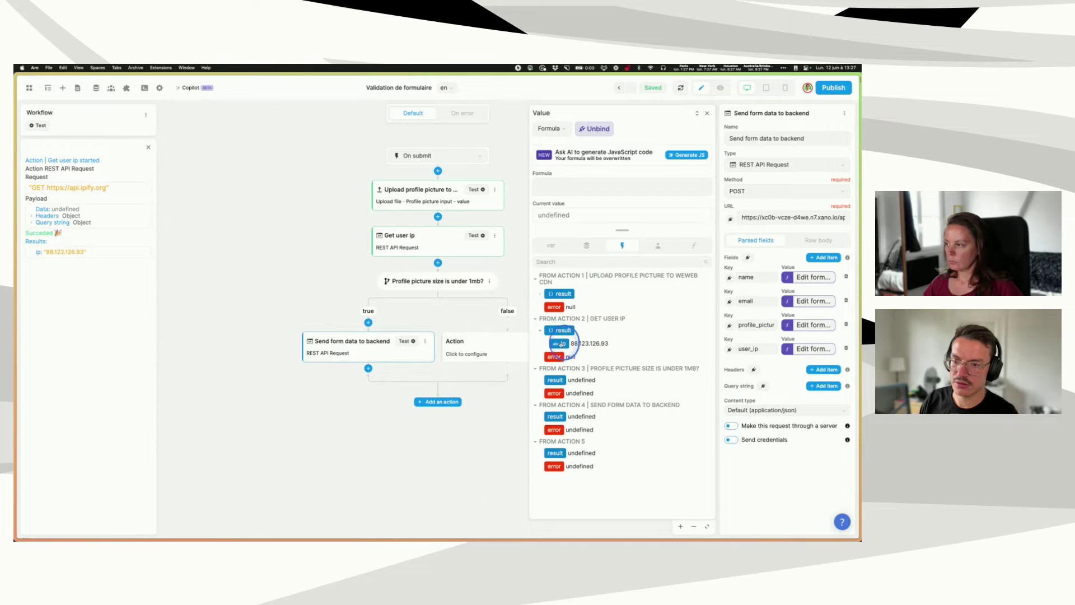
click(705, 114)
click(609, 428)
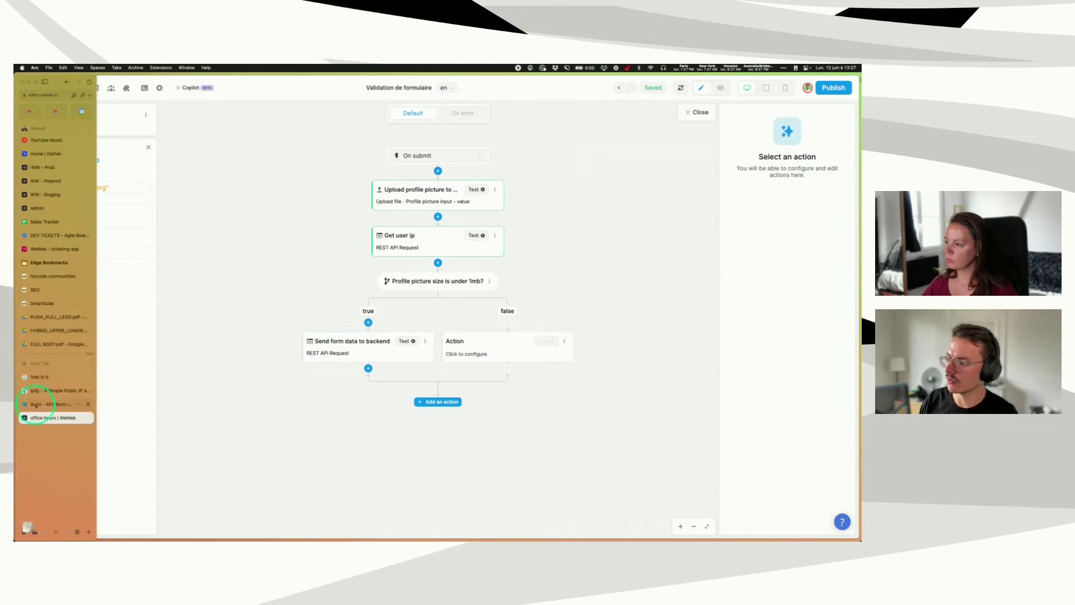
- Confirm Xano's /form-submit endpoint has a user_ip input, then reopen Send form data to backend
click(36, 404)
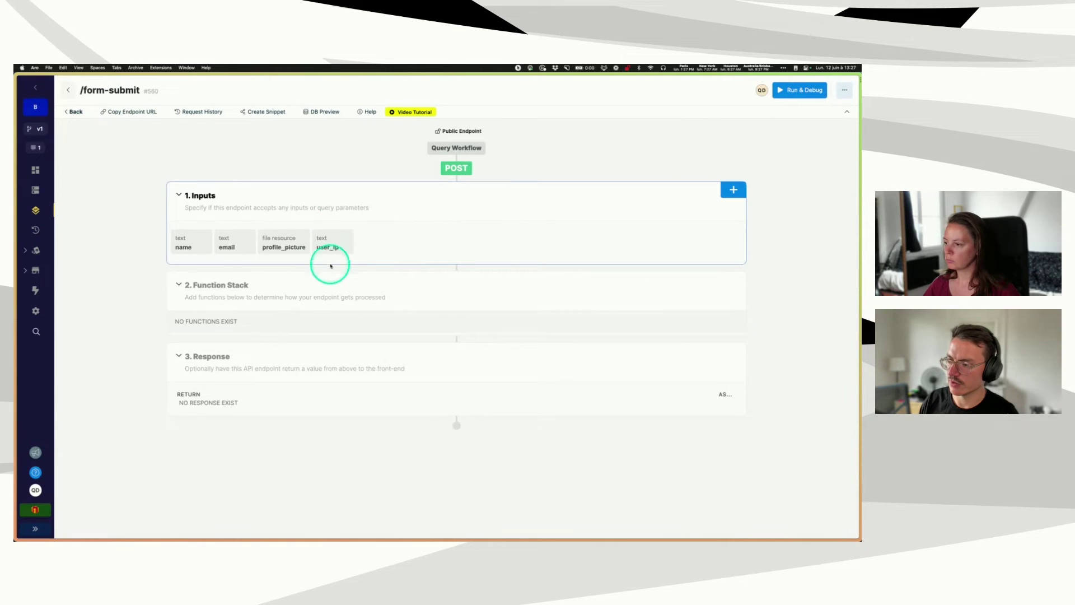
mouse_move(20, 359)
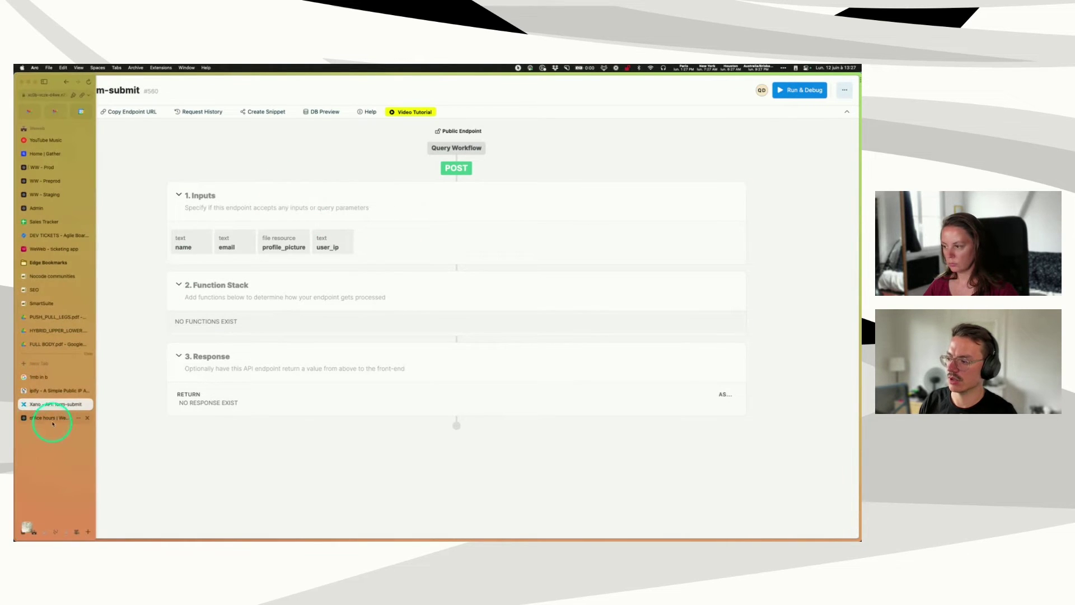
click(52, 420)
click(366, 350)
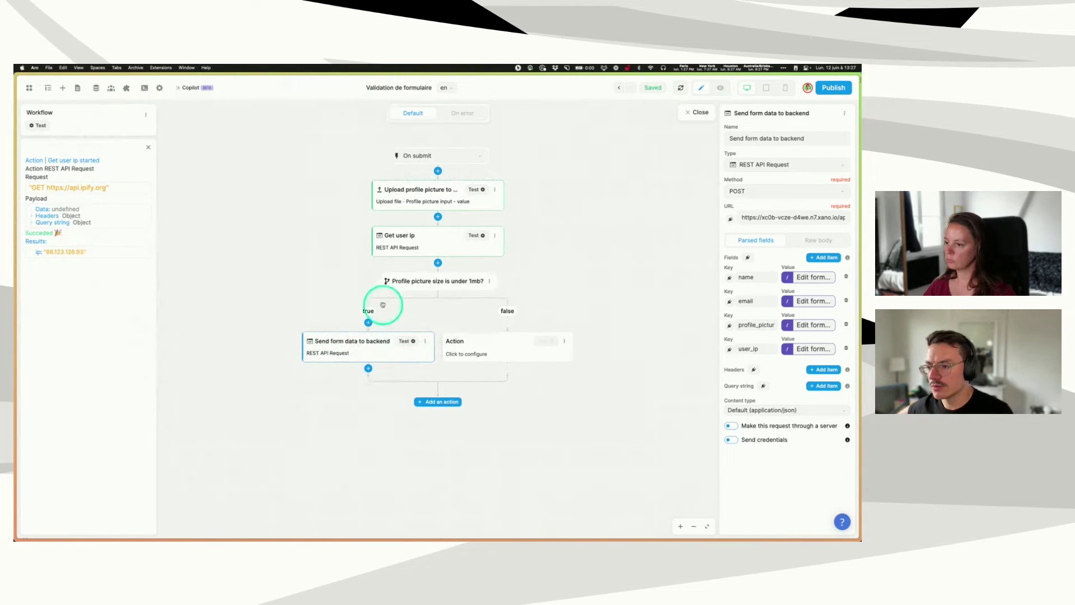
- Test-run Send form data to backend, which fails with status code 400
click(406, 346)
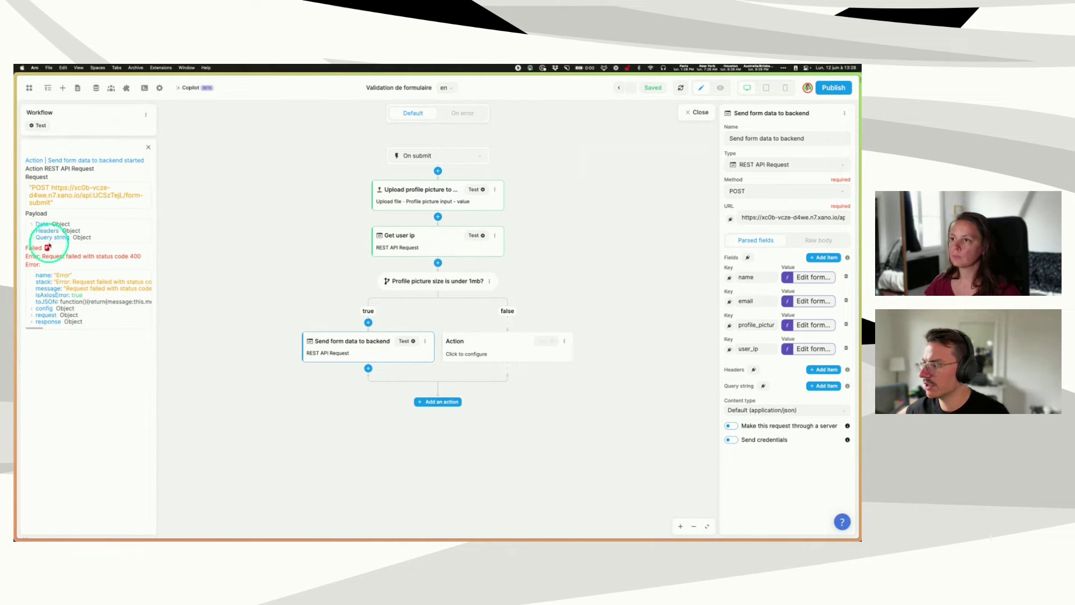
drag(42, 255, 137, 257)
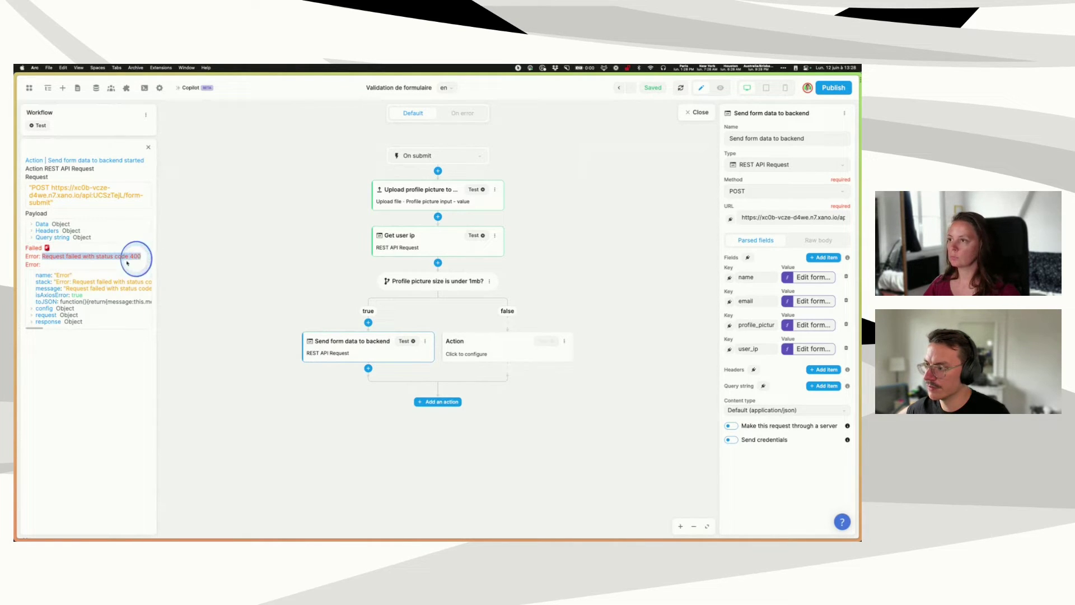
click(136, 258)
- Expand the error response data to reveal ERROR_CODE_INPUT_ERROR and 'Missing param: name'
click(32, 321)
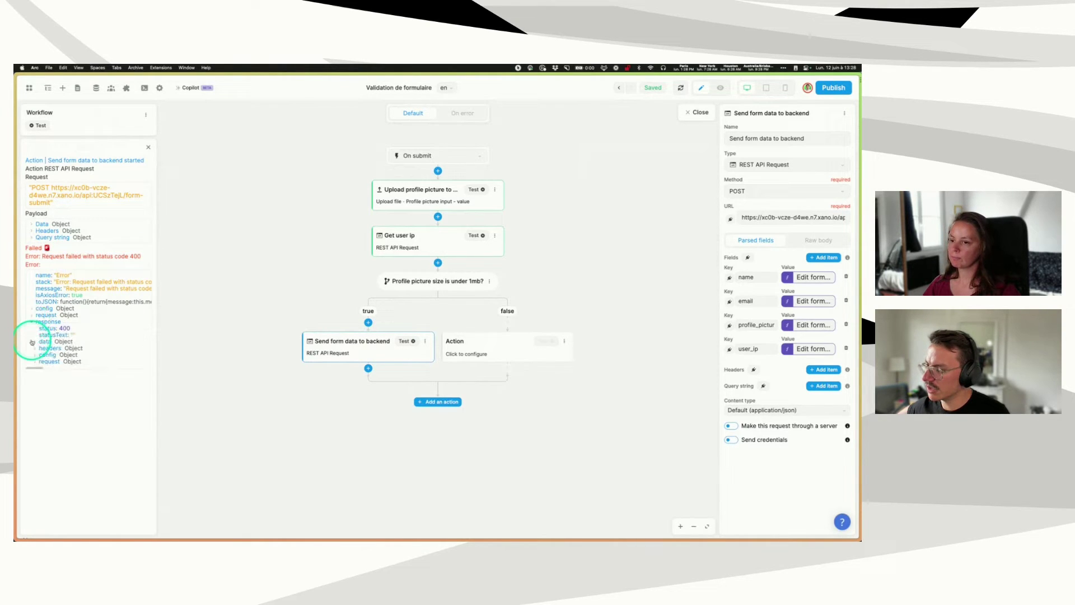
click(35, 341)
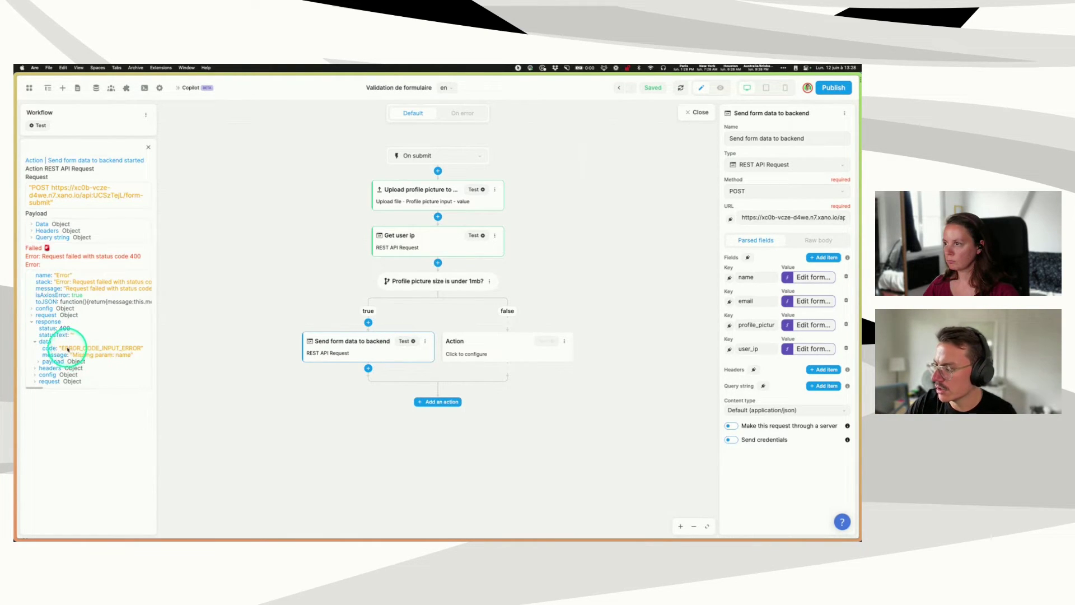
double_click(67, 347)
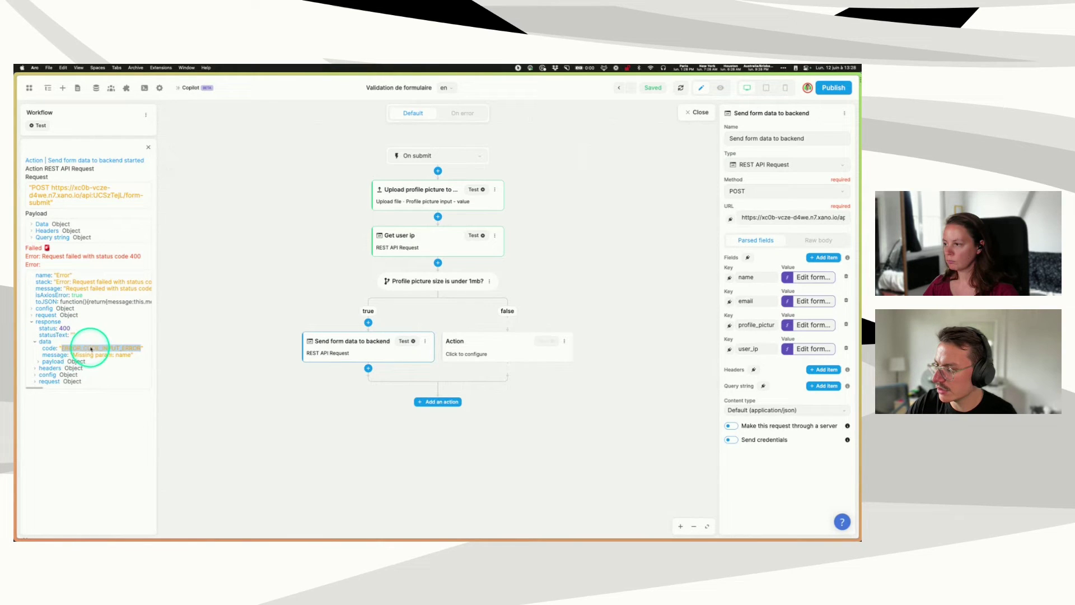
double_click(77, 355)
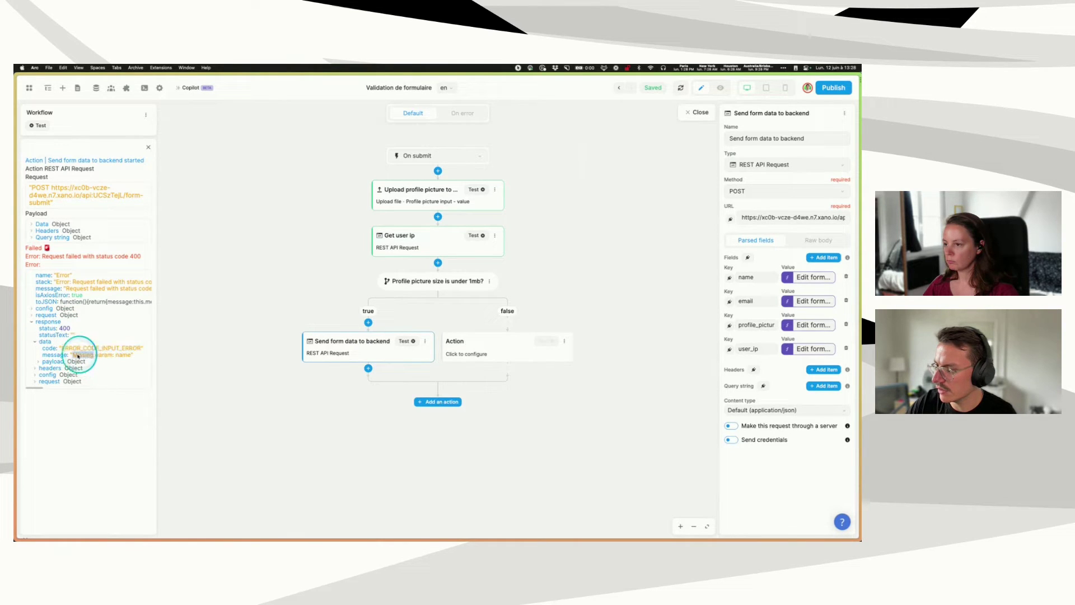
drag(73, 356, 136, 353)
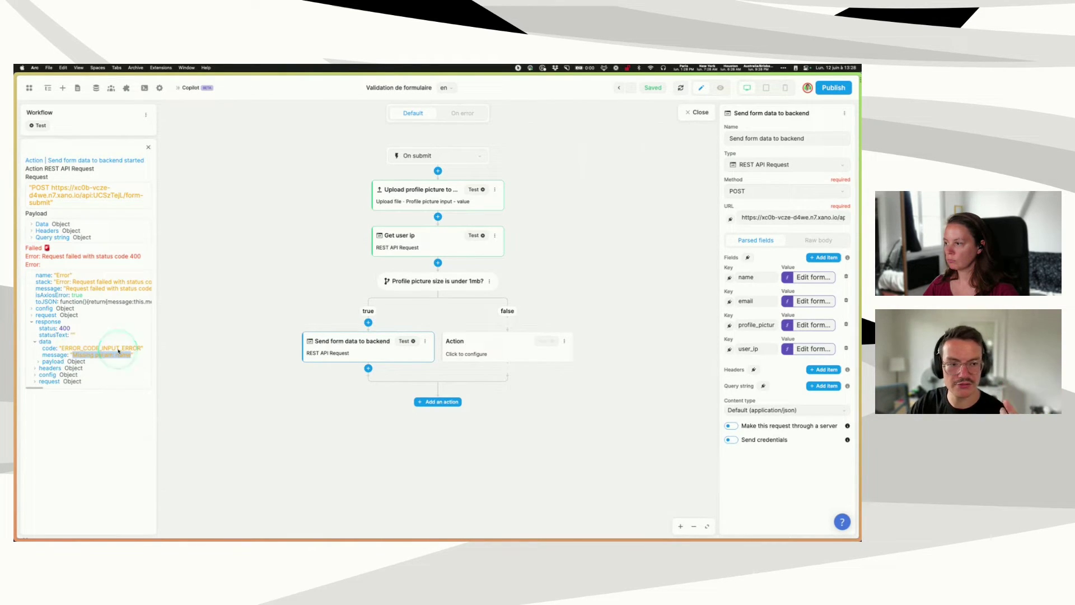
click(80, 330)
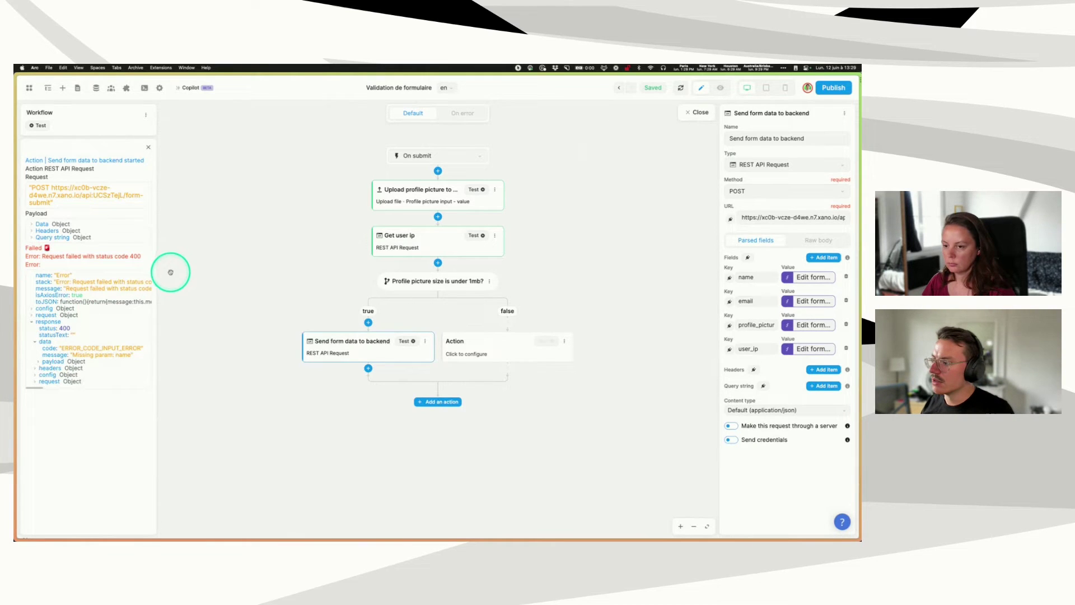
click(193, 410)
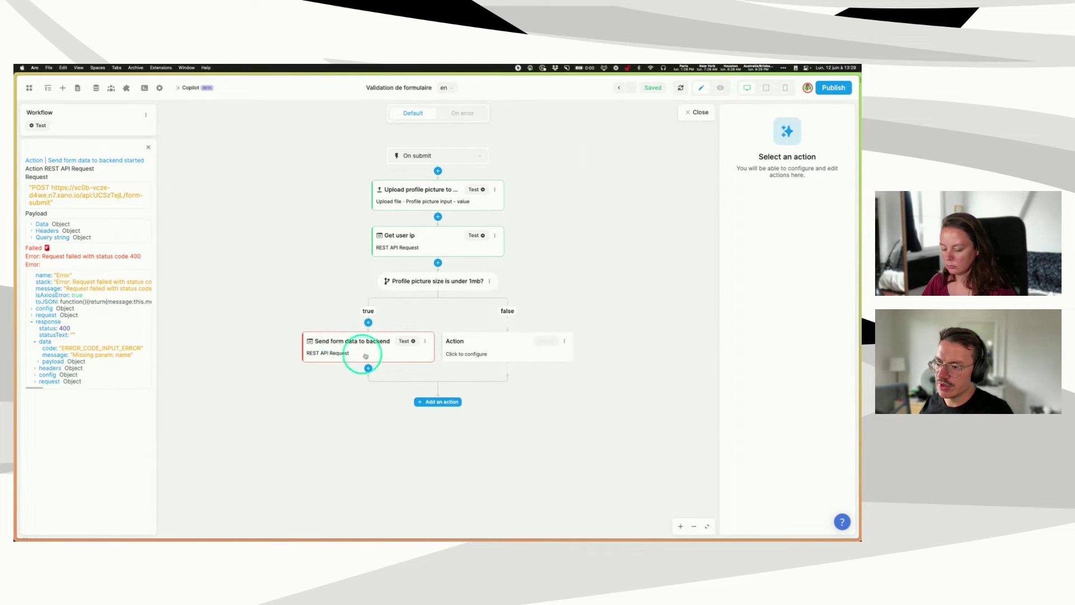
- Name the false-branch action 'Display error for profile picture' and make it change the picture hint variable
click(491, 346)
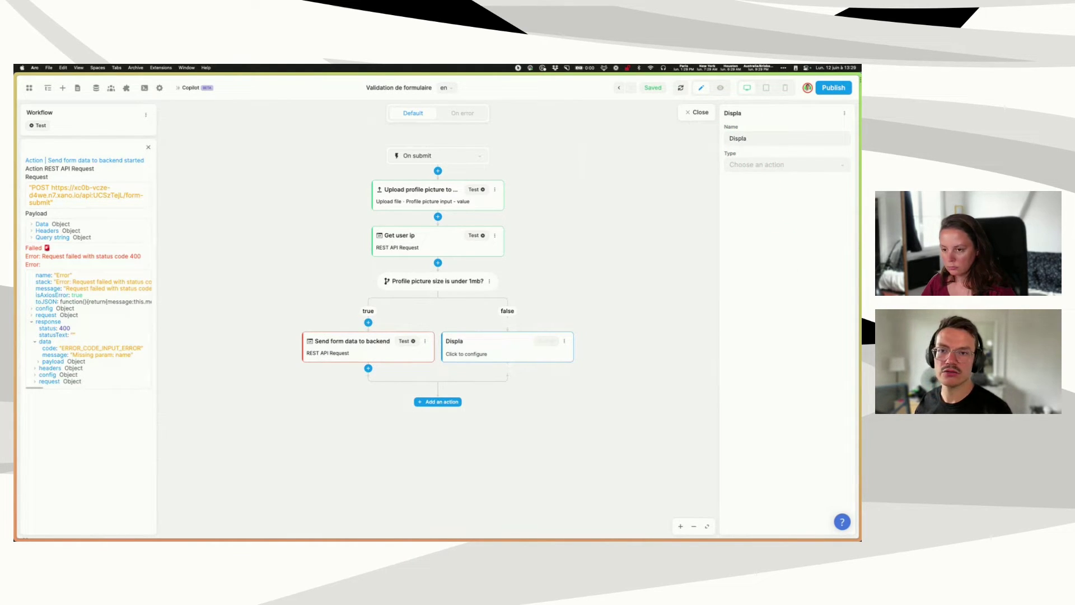
text(y error for profile picture)
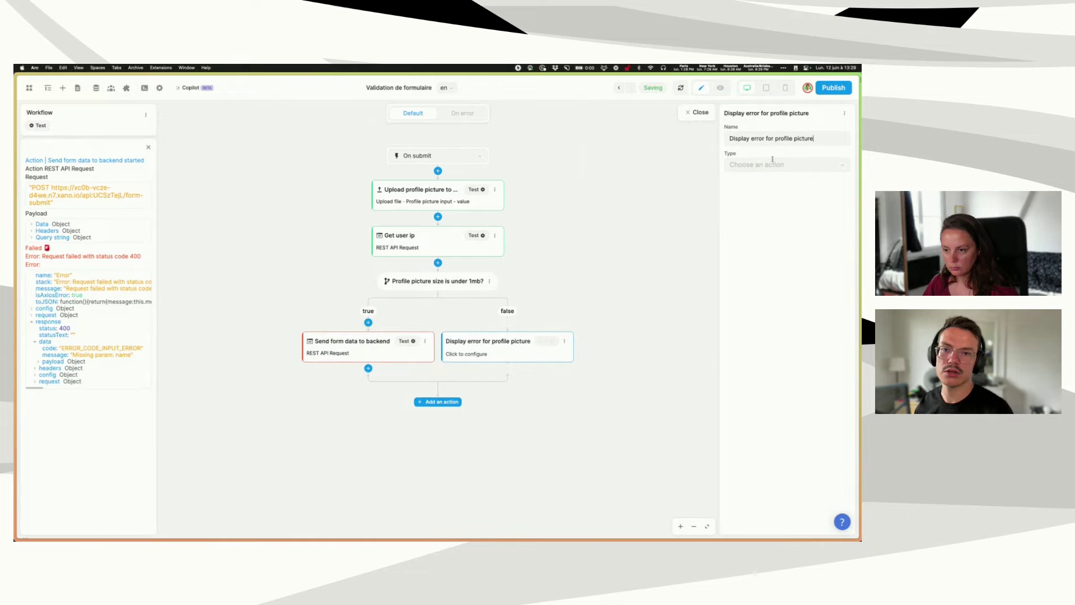
click(750, 164)
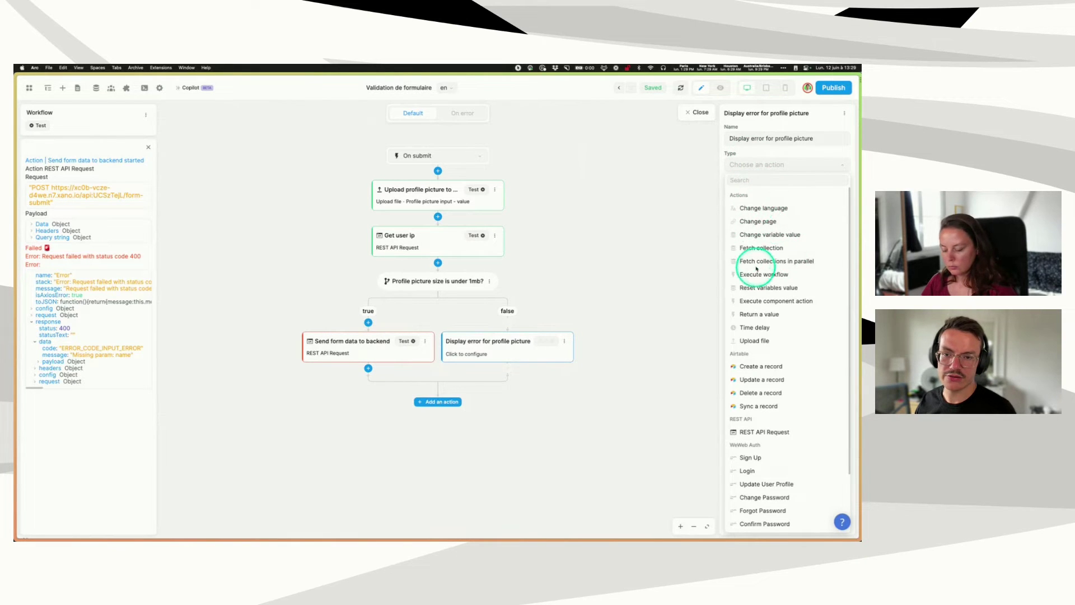
click(770, 234)
click(767, 190)
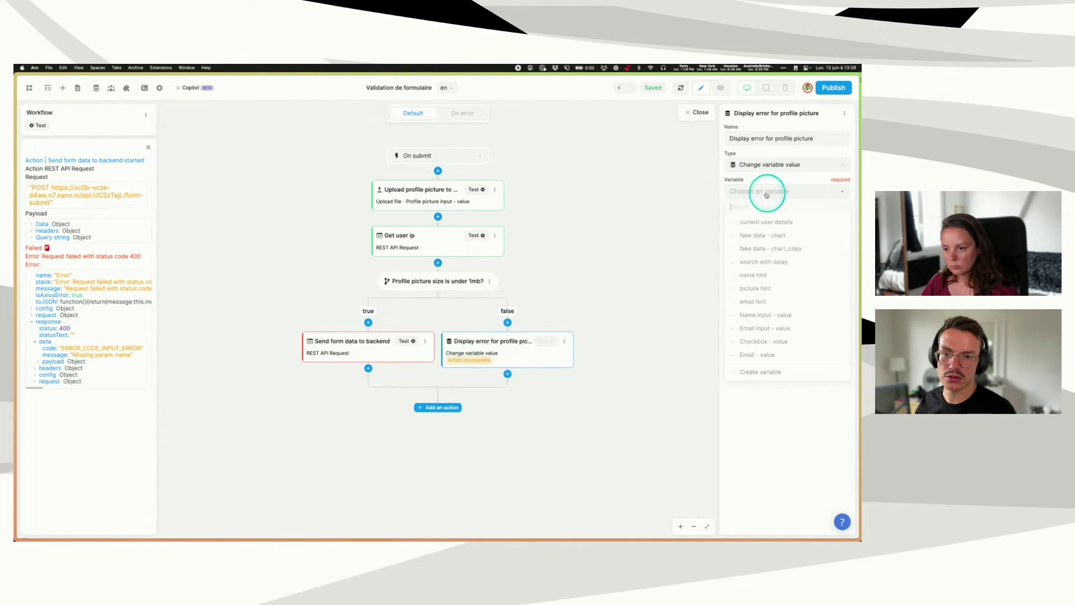
click(756, 289)
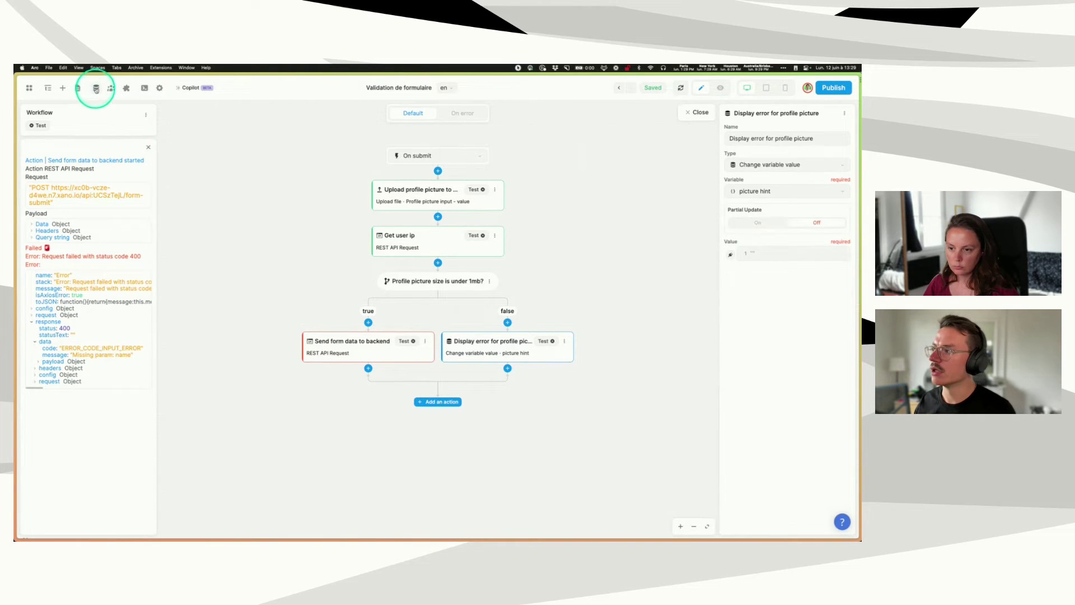
click(96, 88)
click(39, 140)
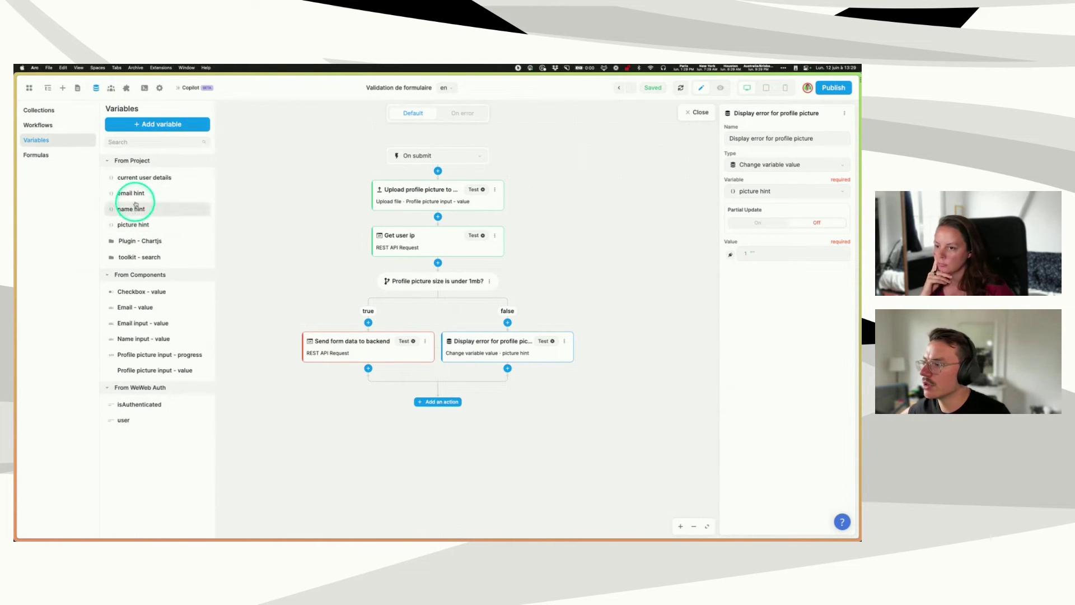
click(131, 226)
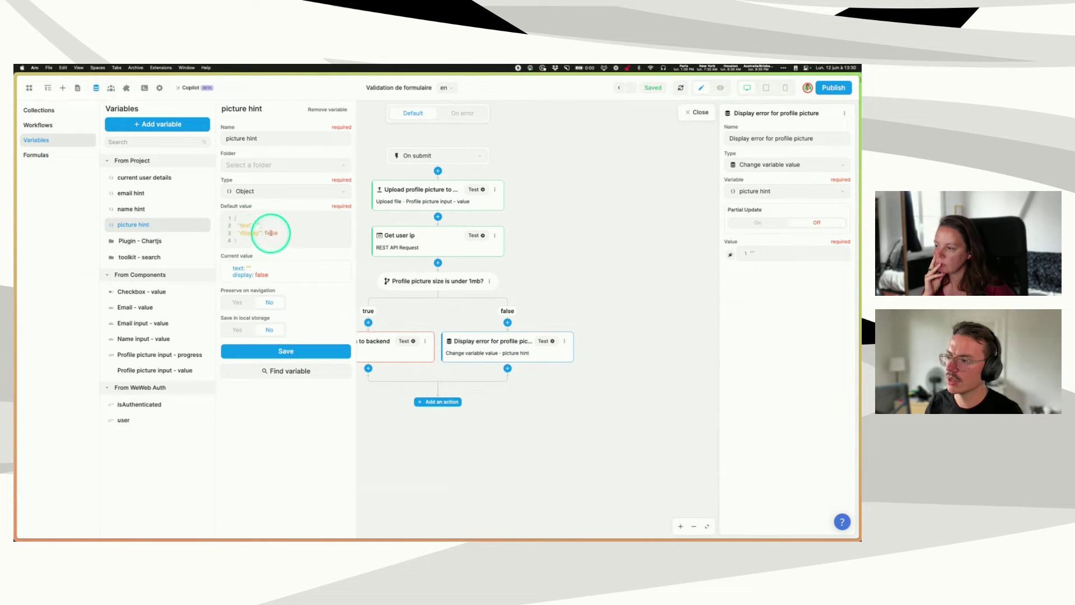
click(245, 233)
double_click(245, 233)
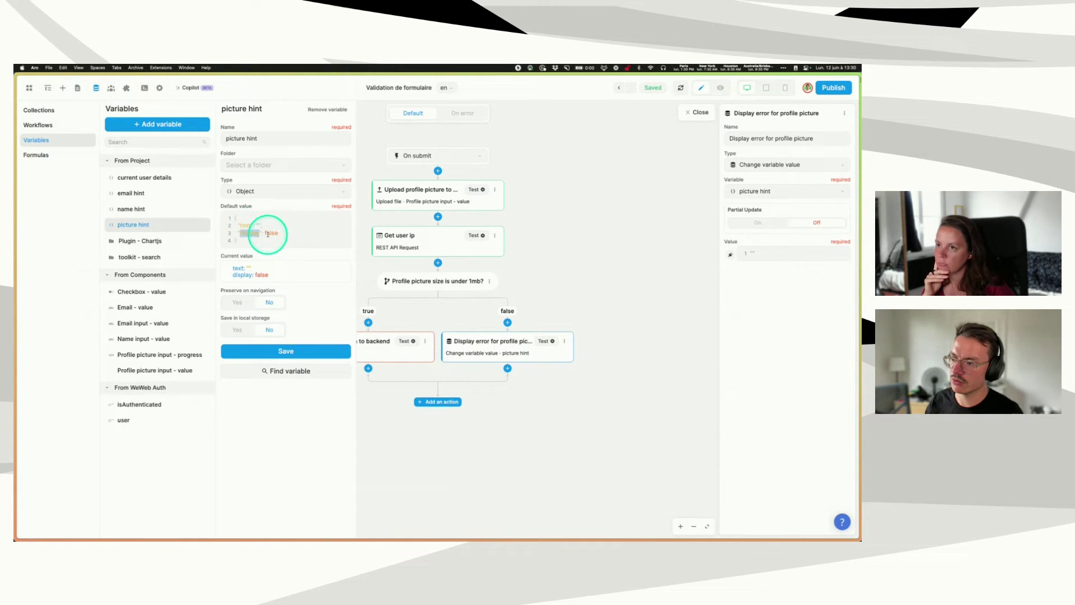
double_click(271, 233)
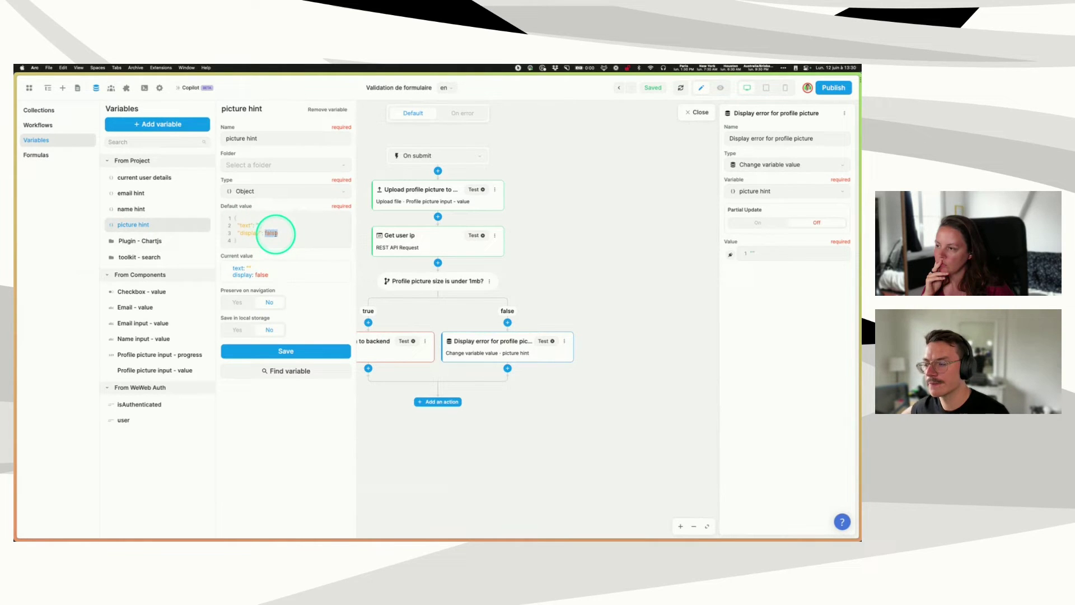
click(131, 210)
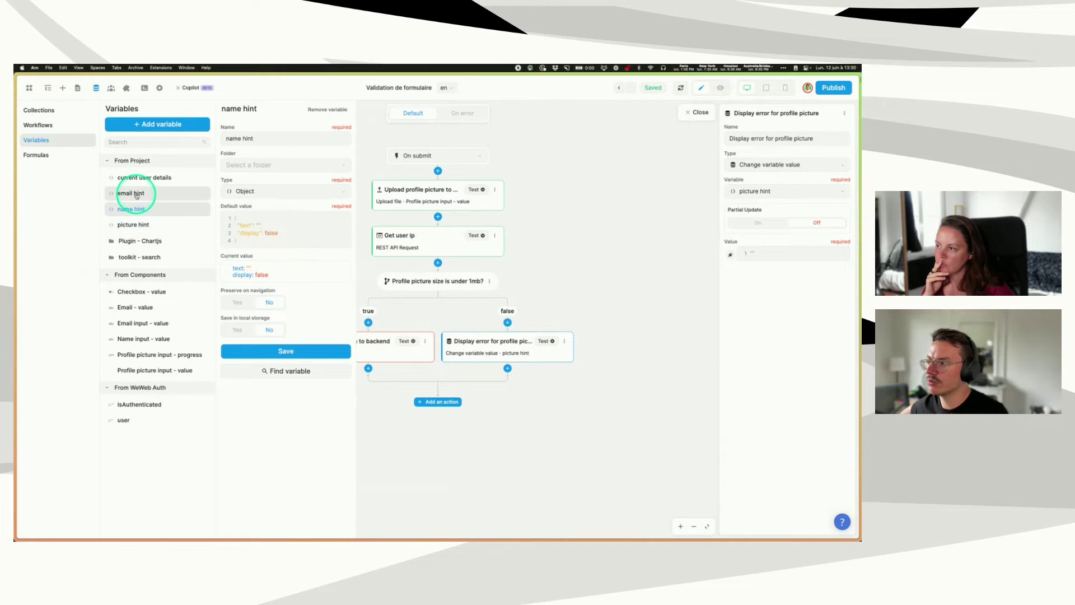
click(137, 194)
click(133, 225)
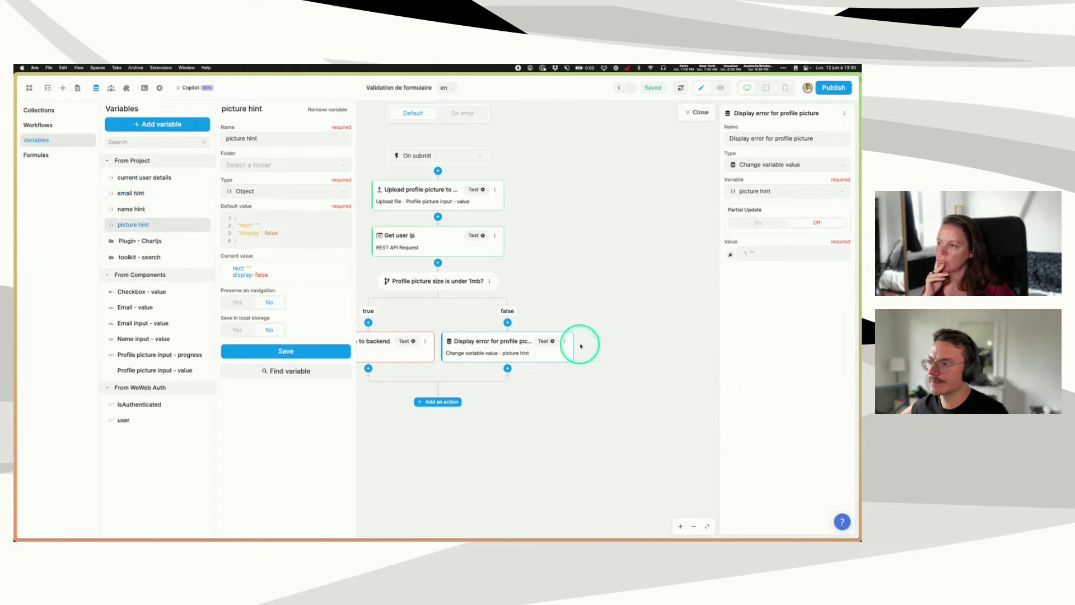
click(642, 310)
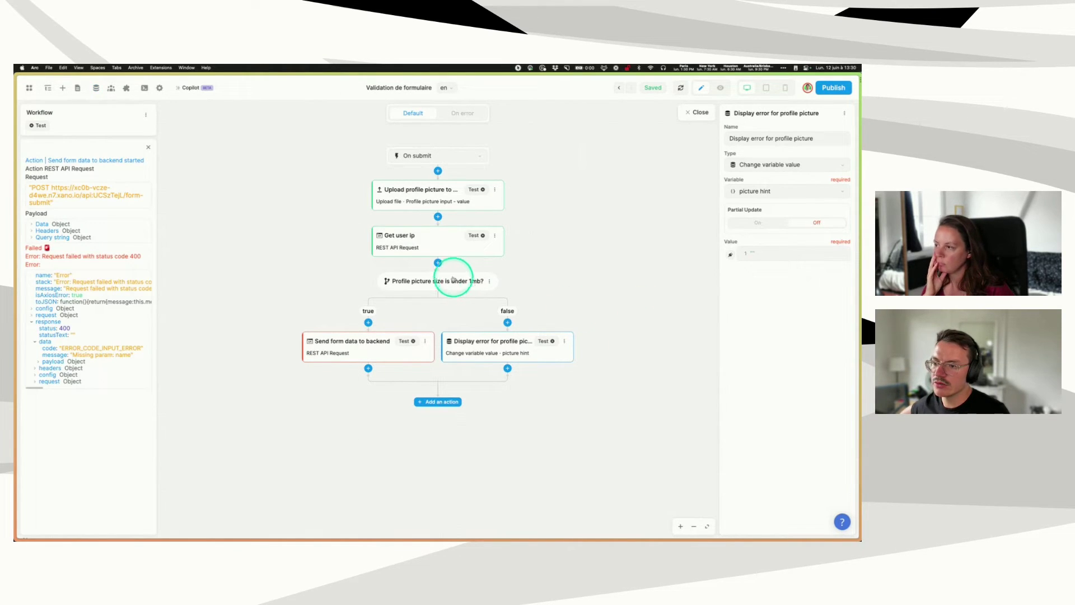
- Set picture hint's value to display true with text 'Please upload an image under 1Mb', then close the workflow
click(436, 287)
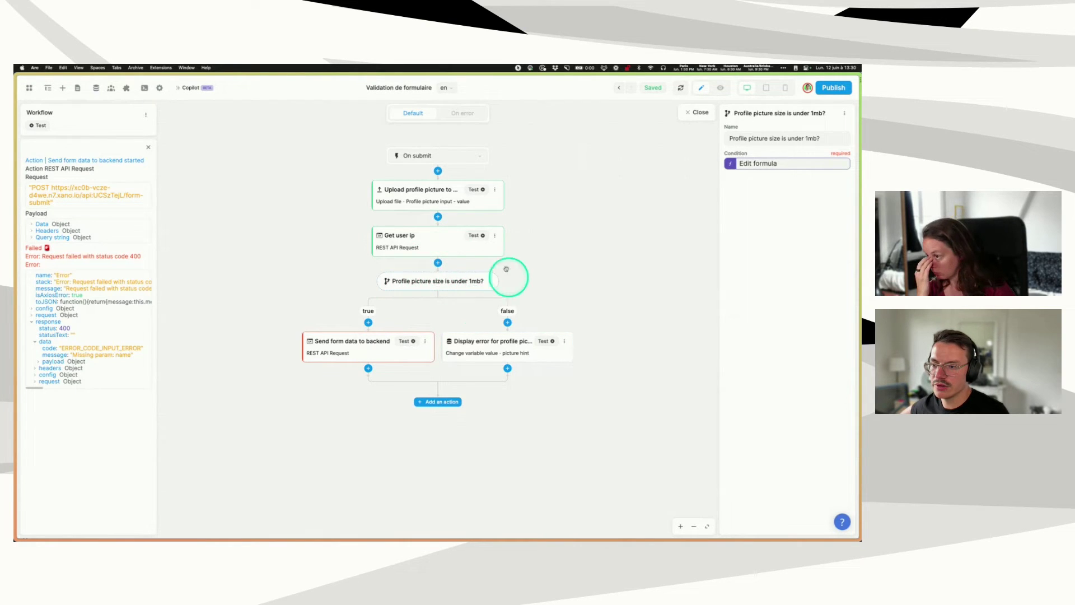
click(519, 347)
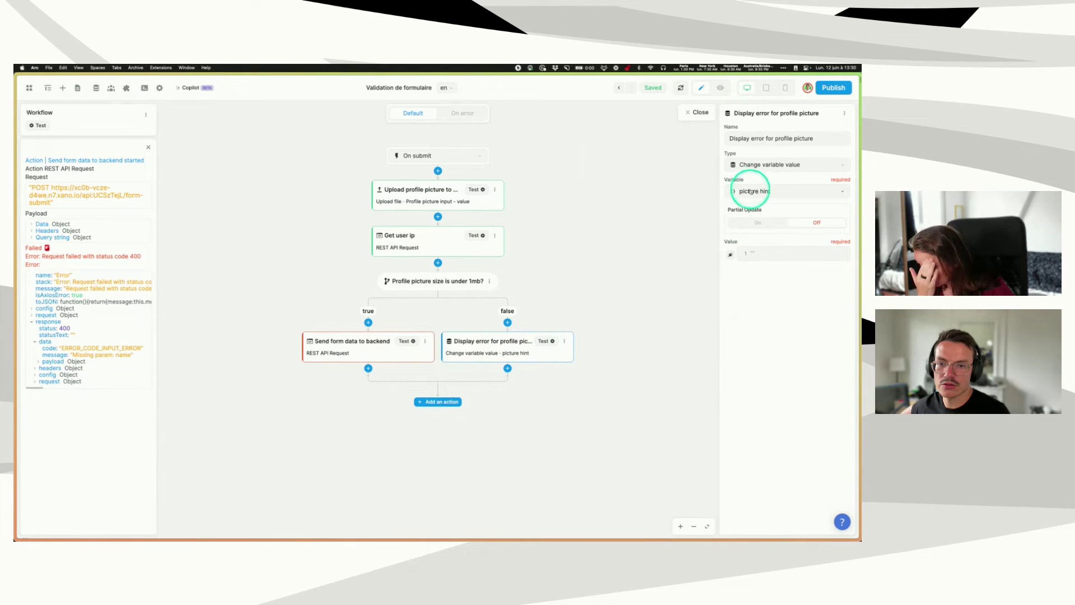
click(730, 253)
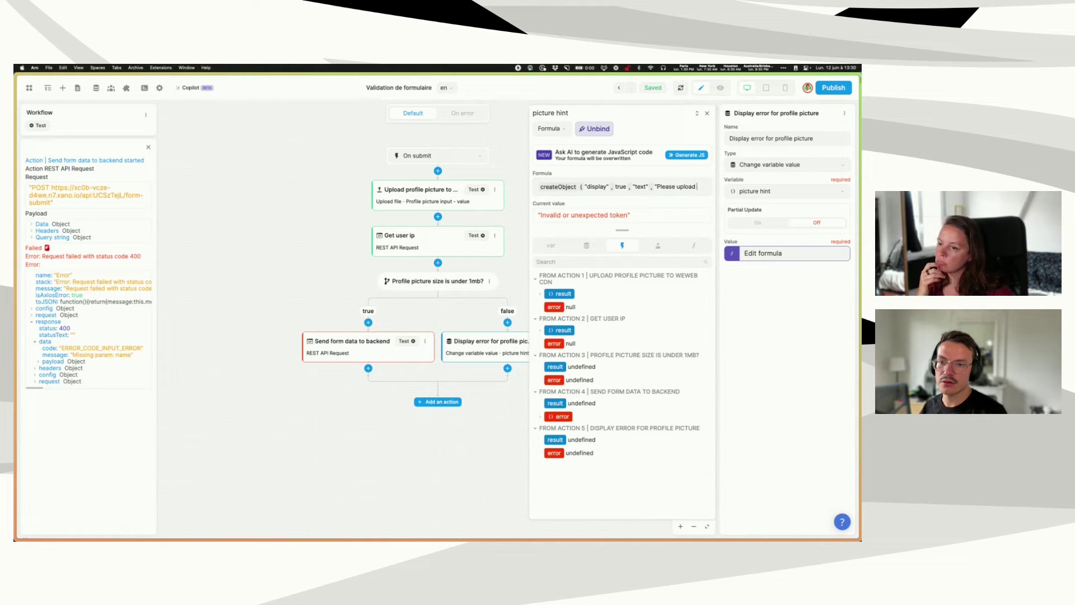
text(n image under 1Mb")
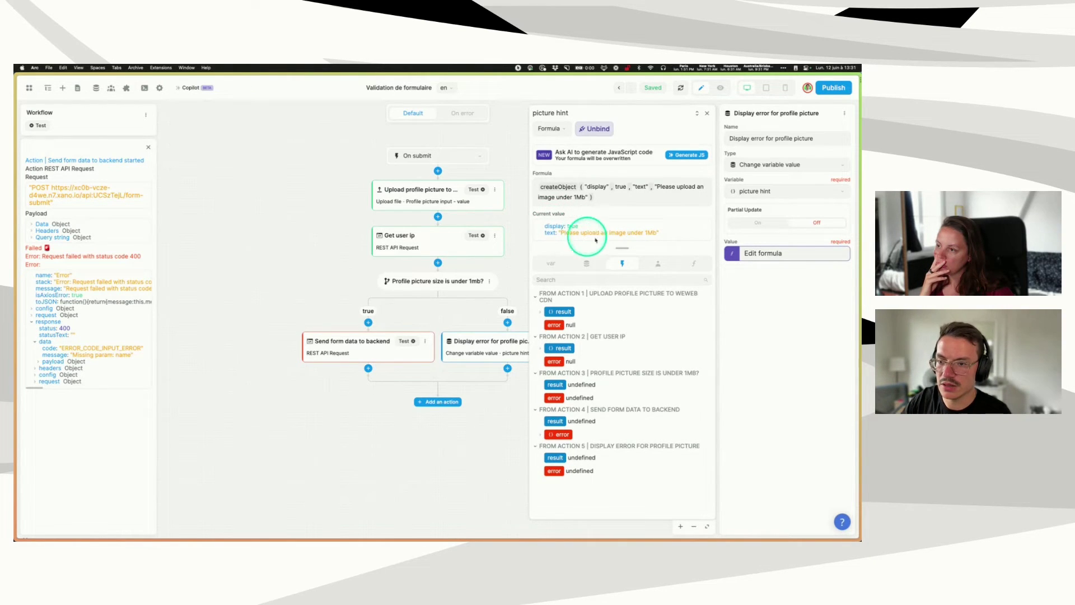
click(707, 115)
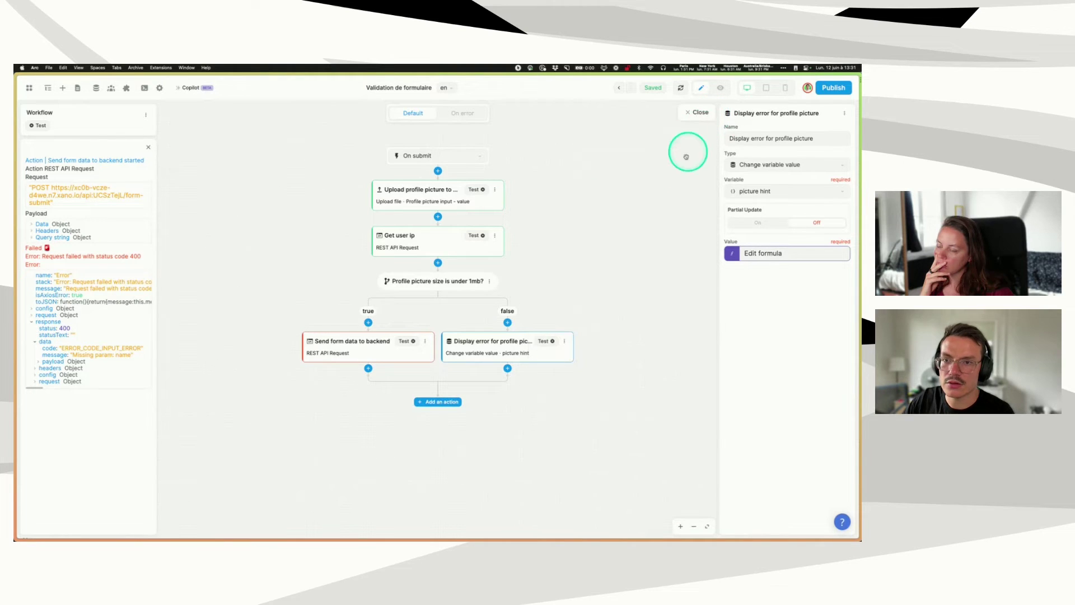
click(699, 113)
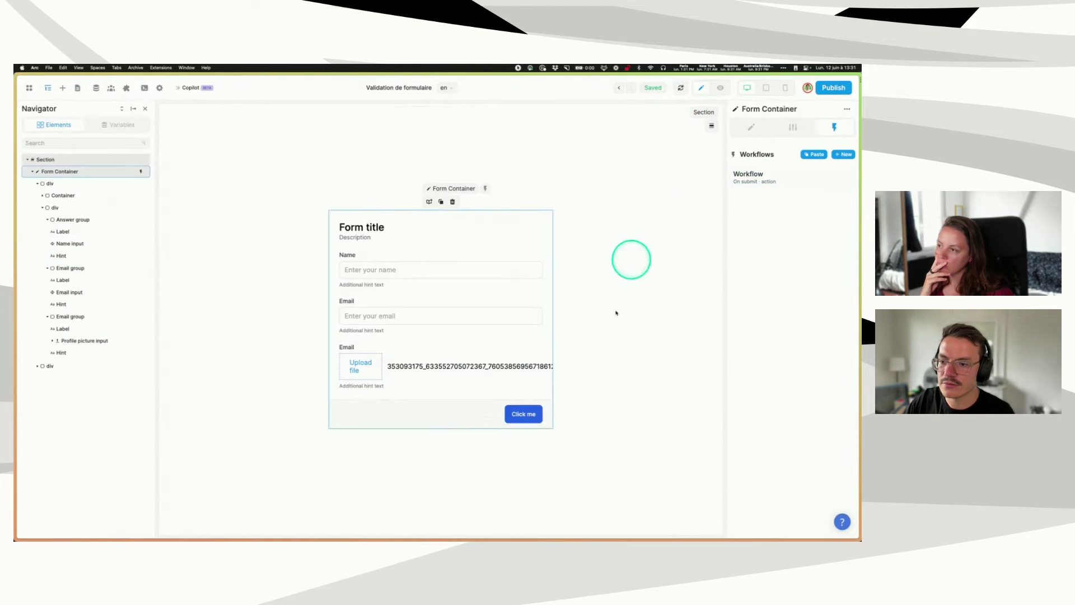
- Colour the profile picture's hint text red (#FF1414)
click(362, 387)
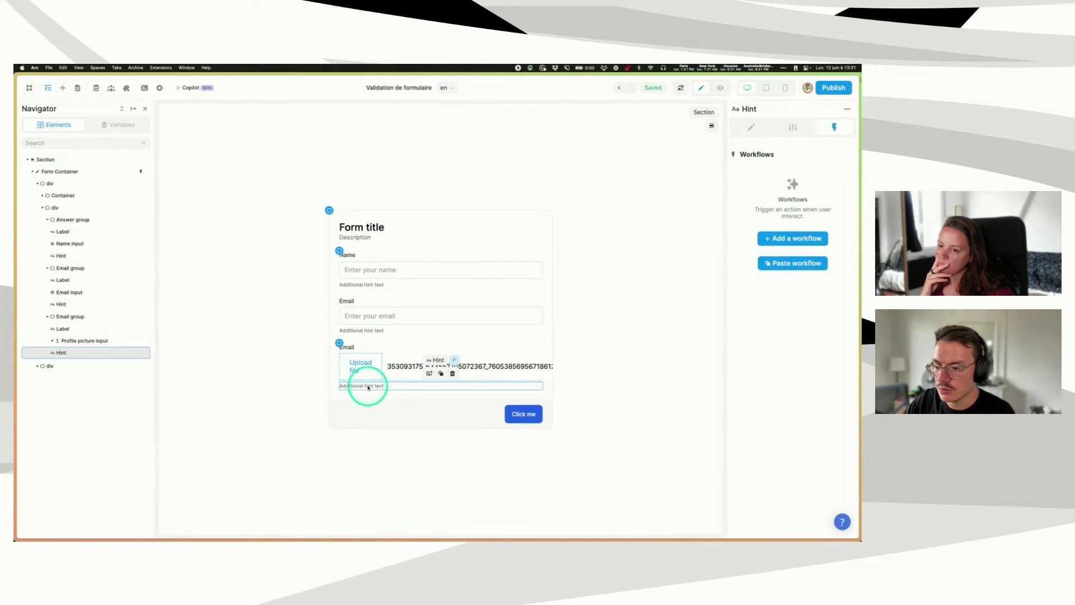
click(742, 127)
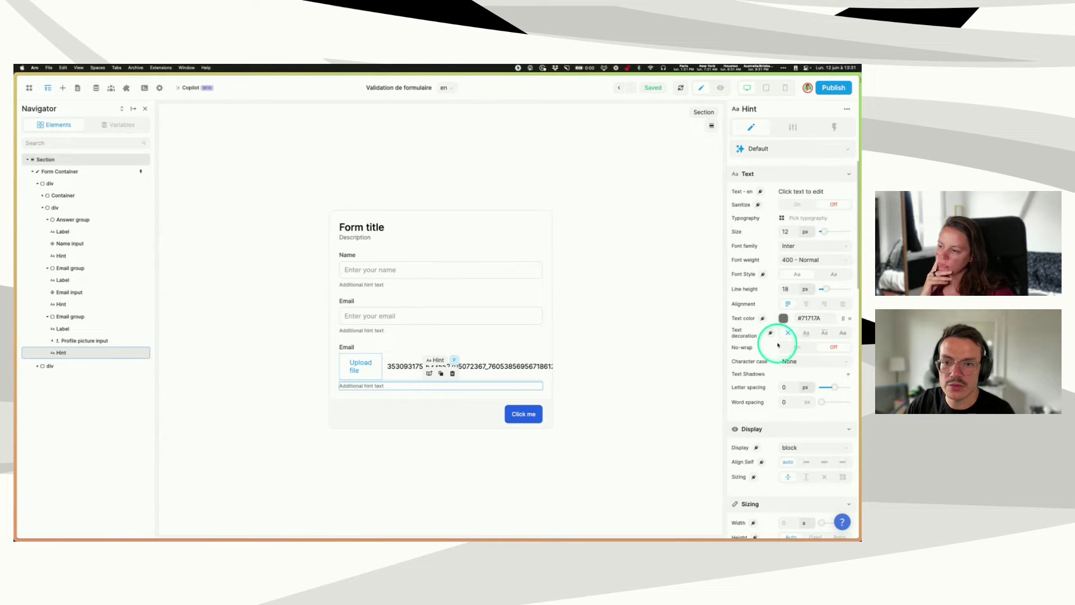
click(784, 318)
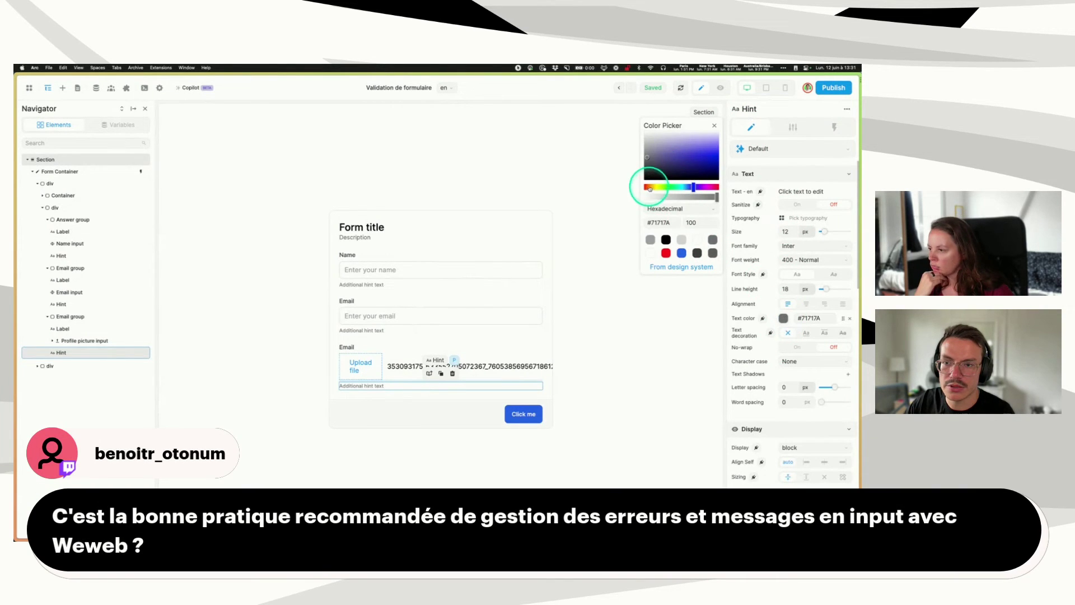
drag(653, 187, 629, 185)
click(719, 159)
drag(720, 159, 724, 157)
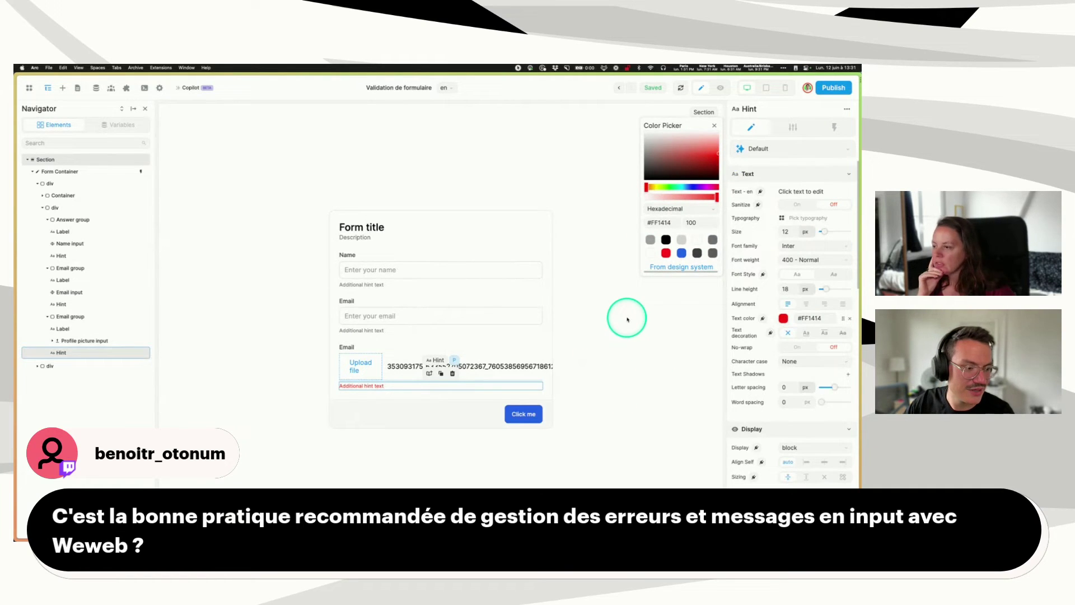
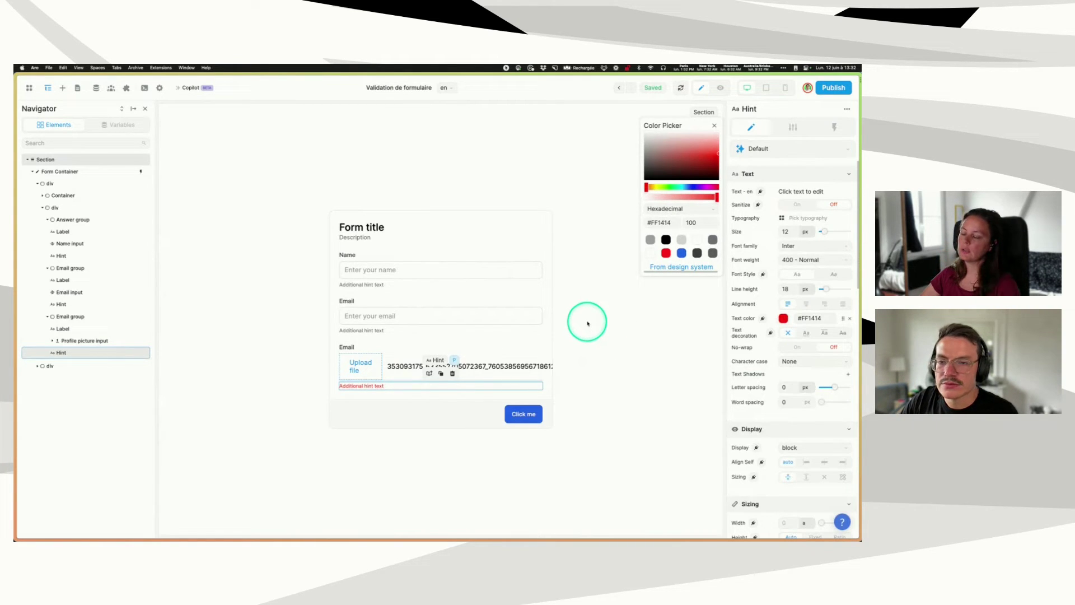
- Close the colour picker and select the red #FF1414 profile picture hint
click(714, 127)
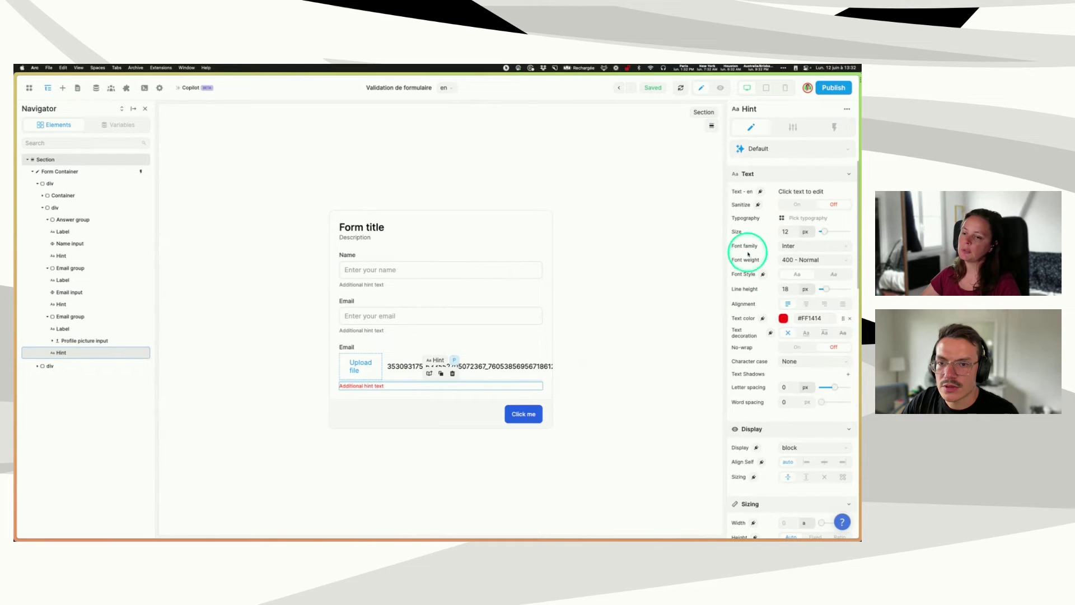
click(359, 386)
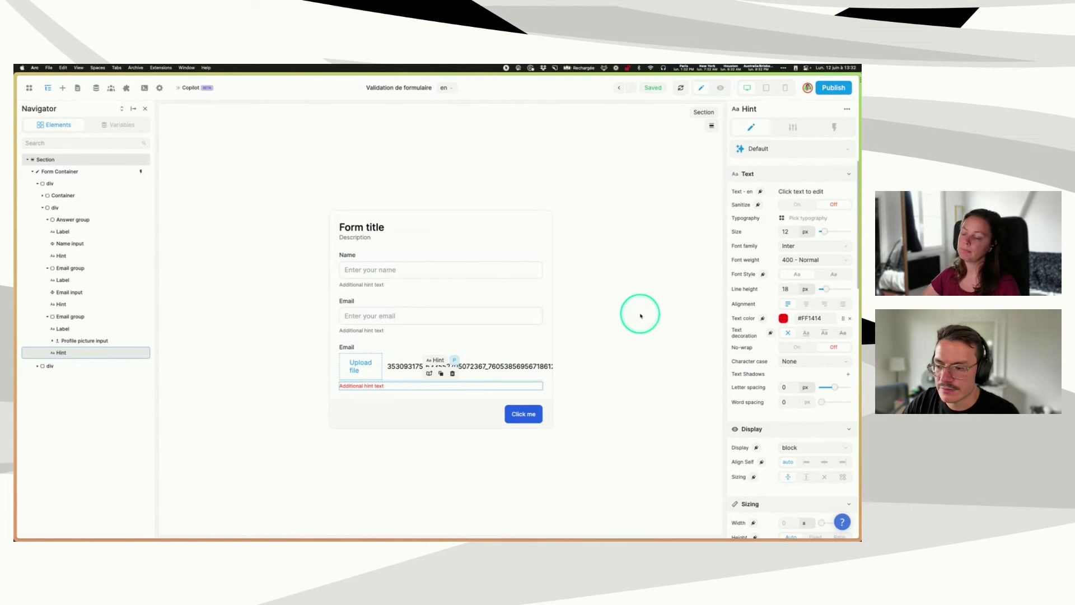
- Bind the profile picture hint's text to picture hint.text
click(760, 192)
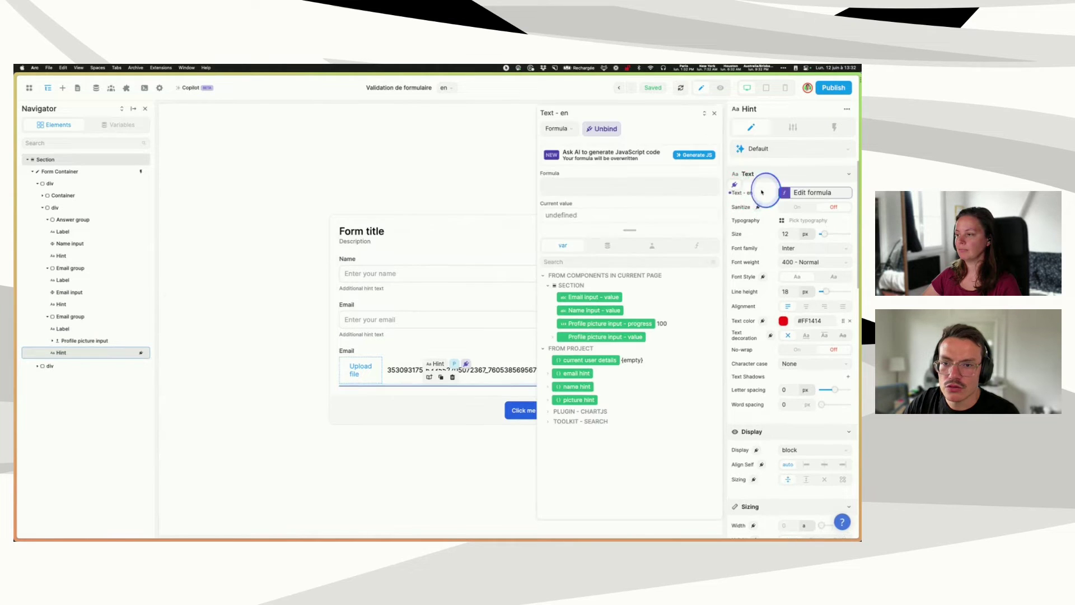
click(549, 399)
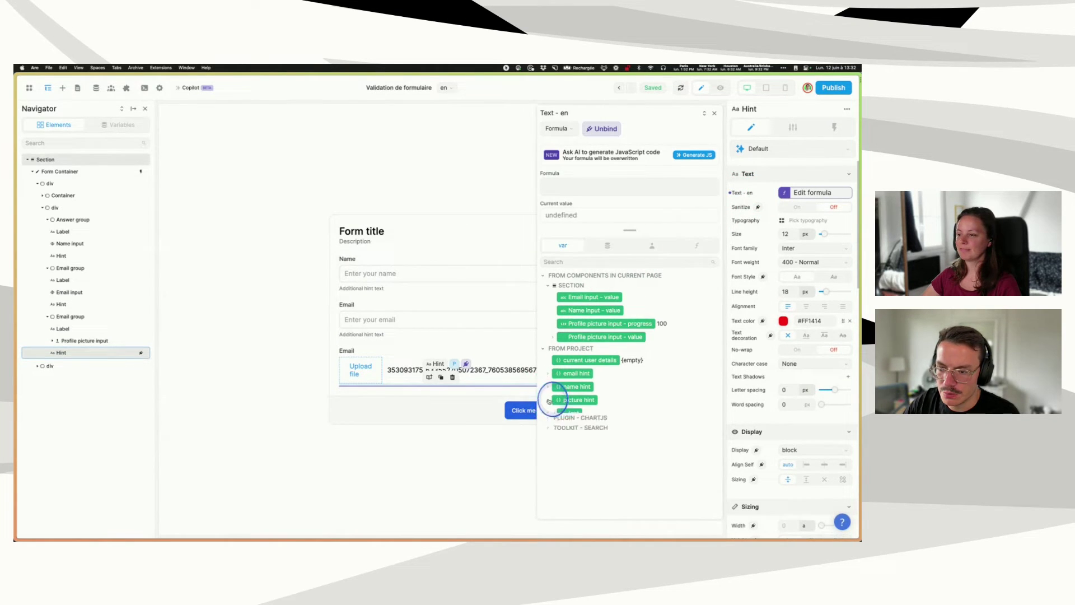
click(571, 415)
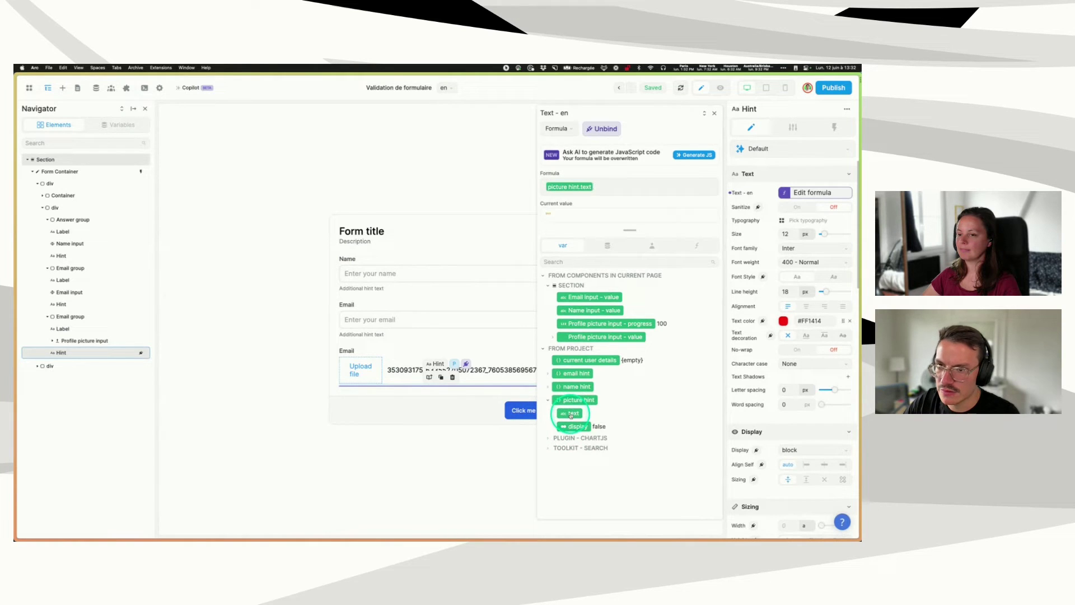
click(713, 113)
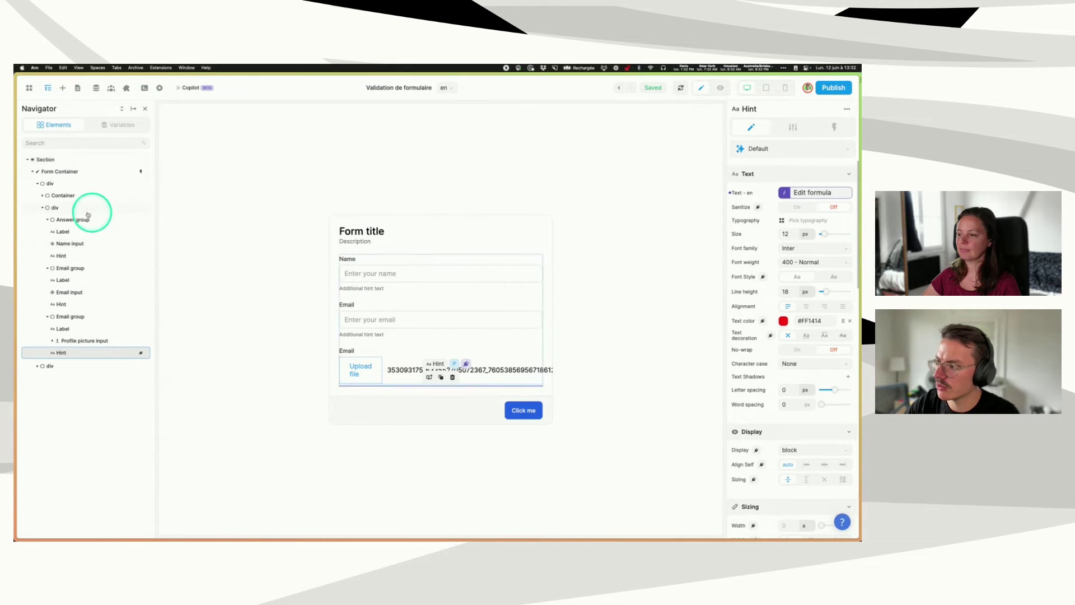
- Check the profile picture error test result in the Form Container's on-submit workflow, then reselect the hint
click(65, 171)
click(829, 131)
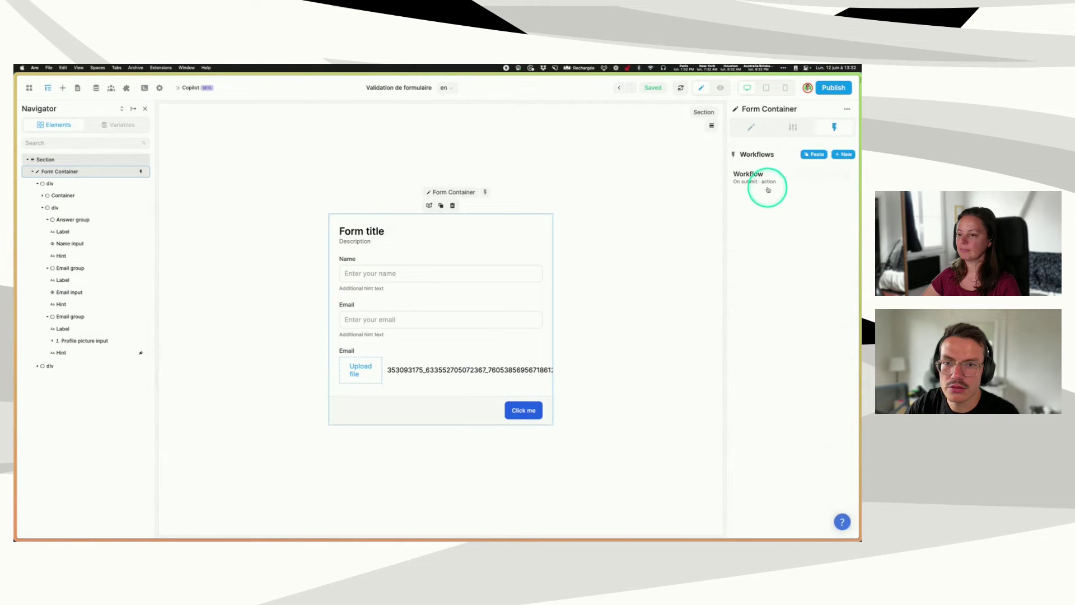
click(764, 187)
click(478, 343)
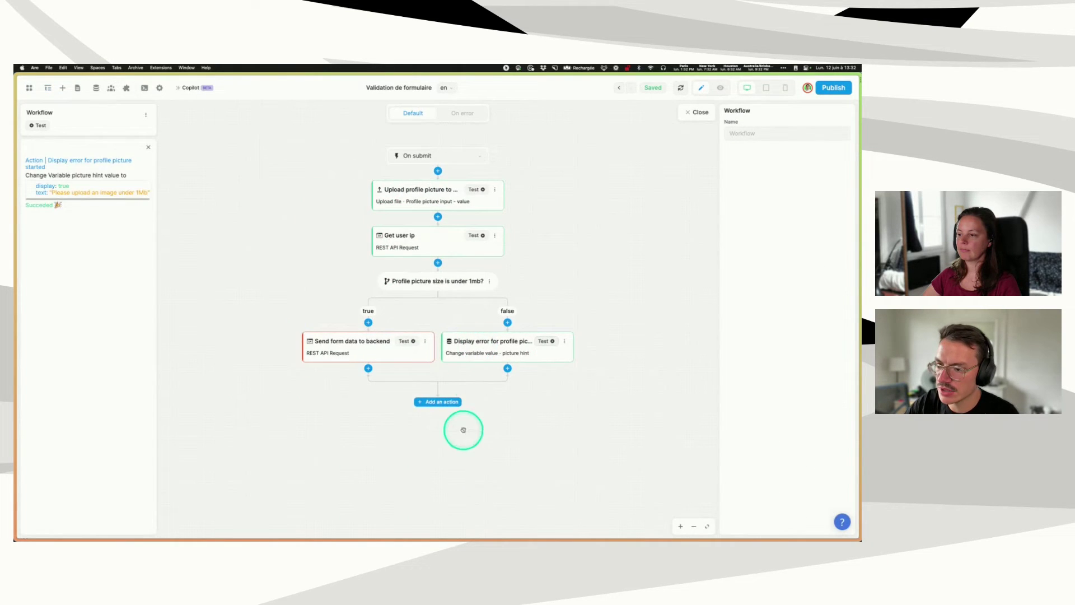
click(687, 117)
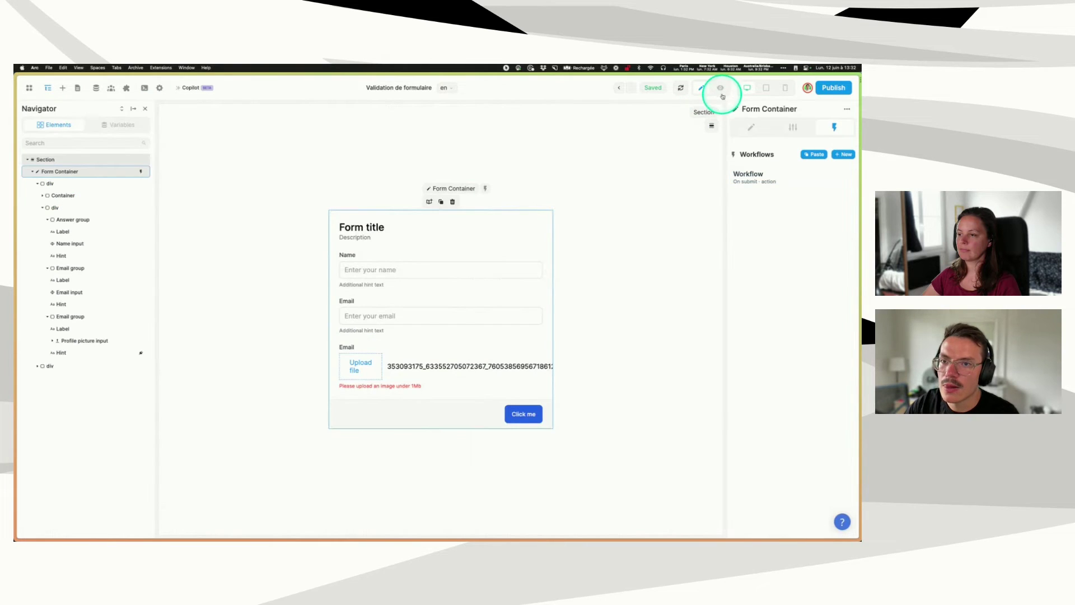
click(343, 384)
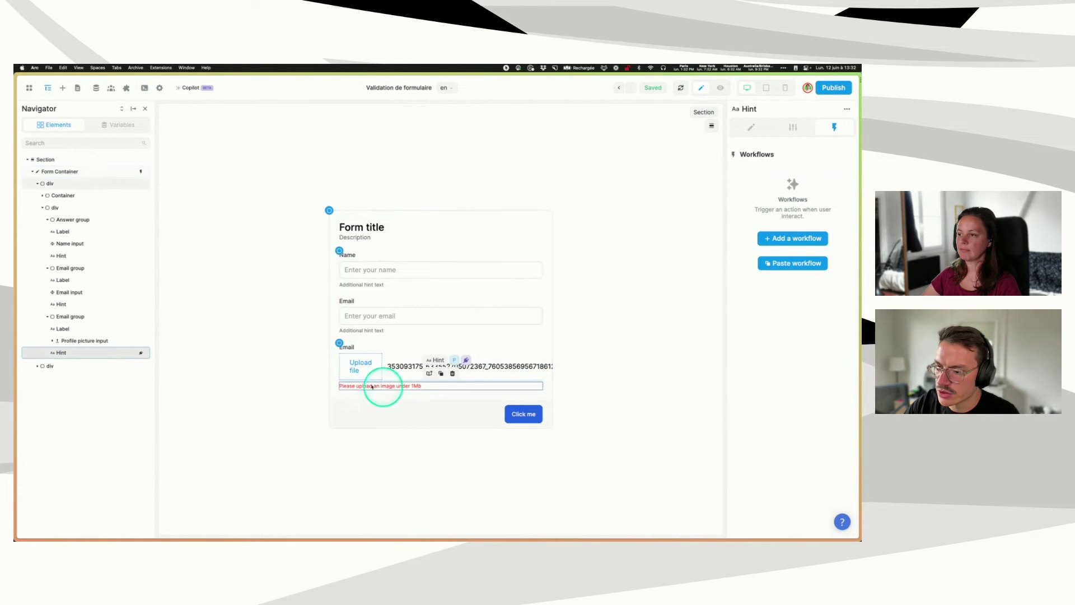
- Bind the hint's Conditional Display condition to picture hint.display
click(792, 127)
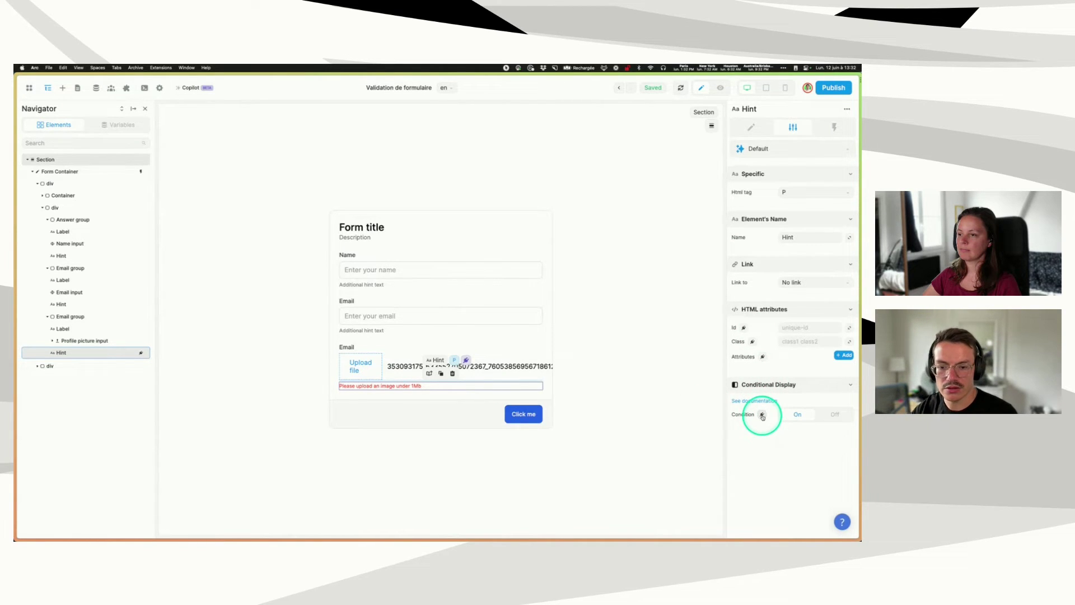
click(762, 414)
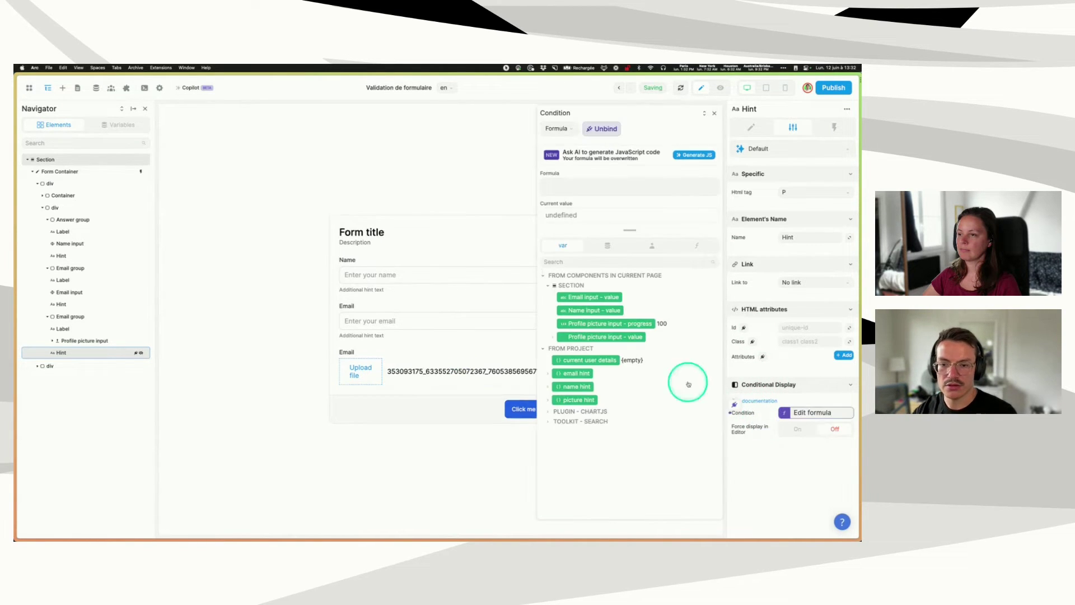
click(548, 400)
click(573, 413)
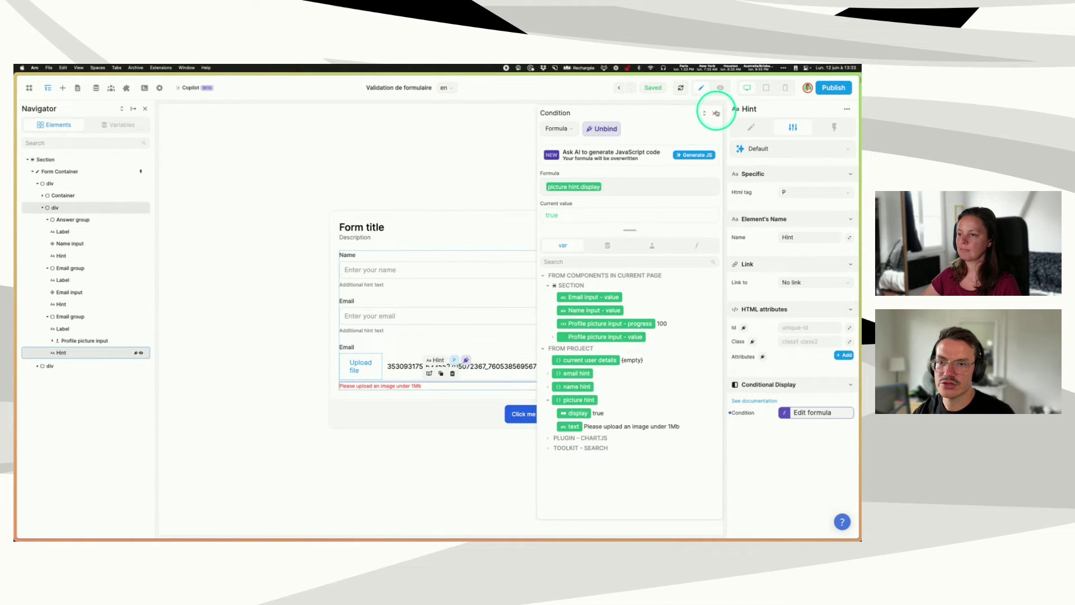
click(716, 113)
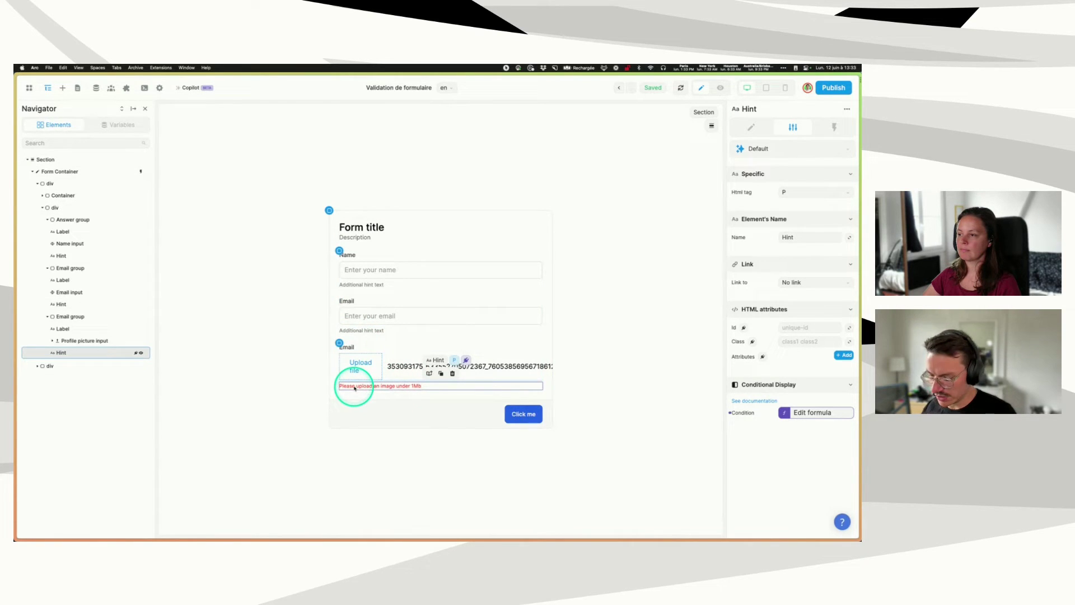
- Copy the red hint into the Name and Email fields, deleting both default 'Additional hint text' hints
drag(354, 387, 361, 278)
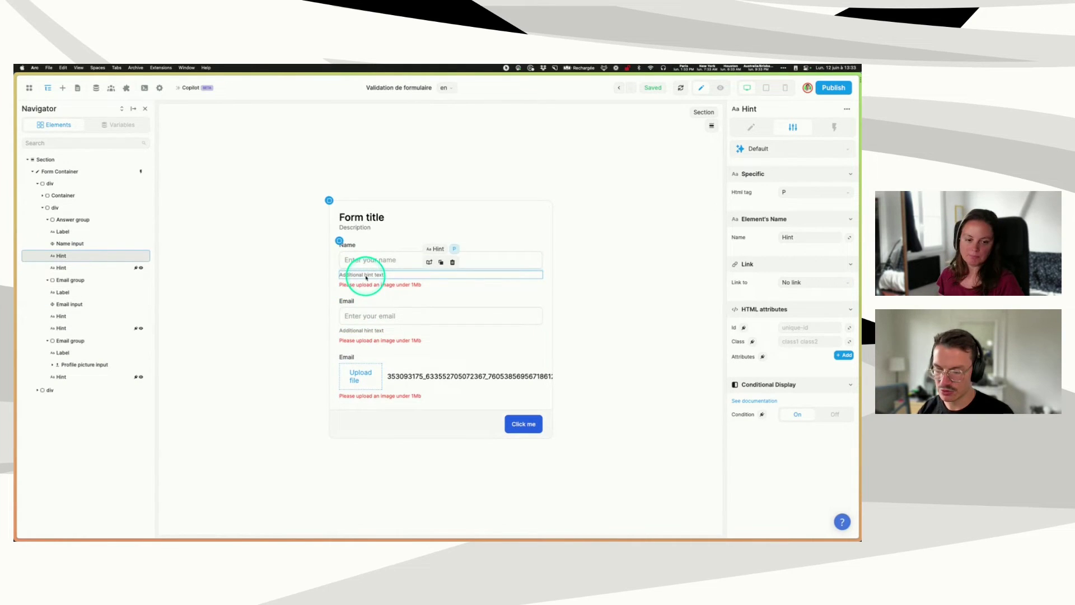
key(Delete)
click(365, 321)
key(Delete)
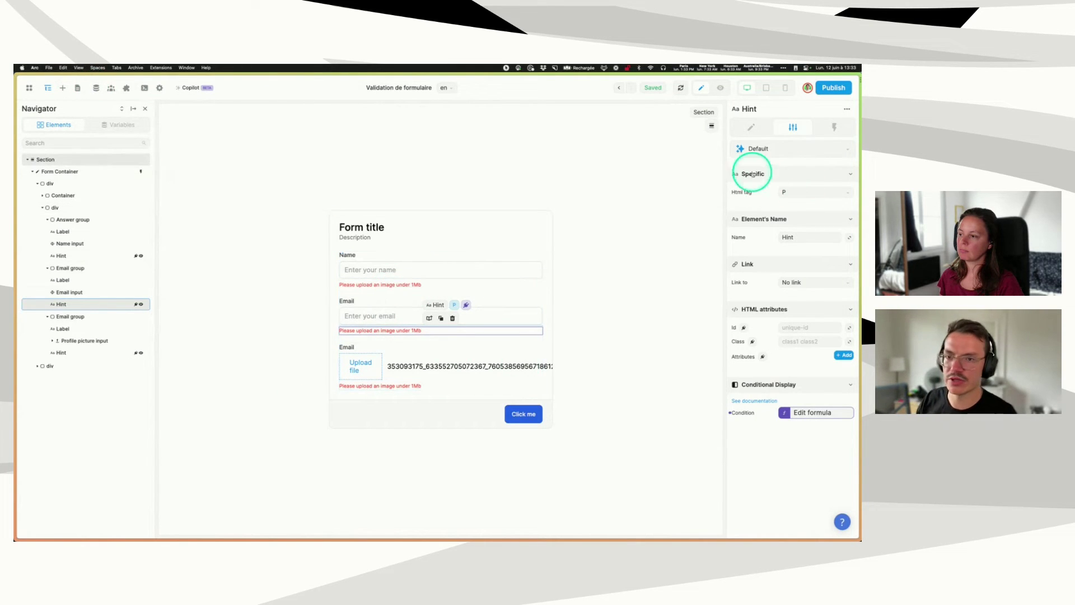
click(749, 132)
click(809, 192)
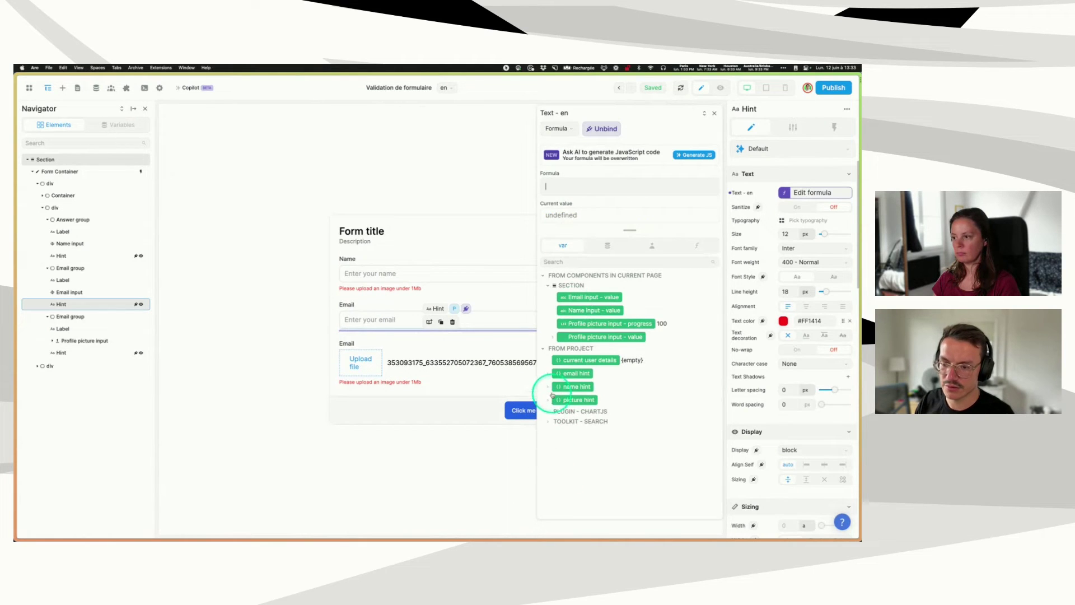
- Bind the Email hint's text to email hint.text and its display condition to email hint.display
click(560, 372)
click(570, 386)
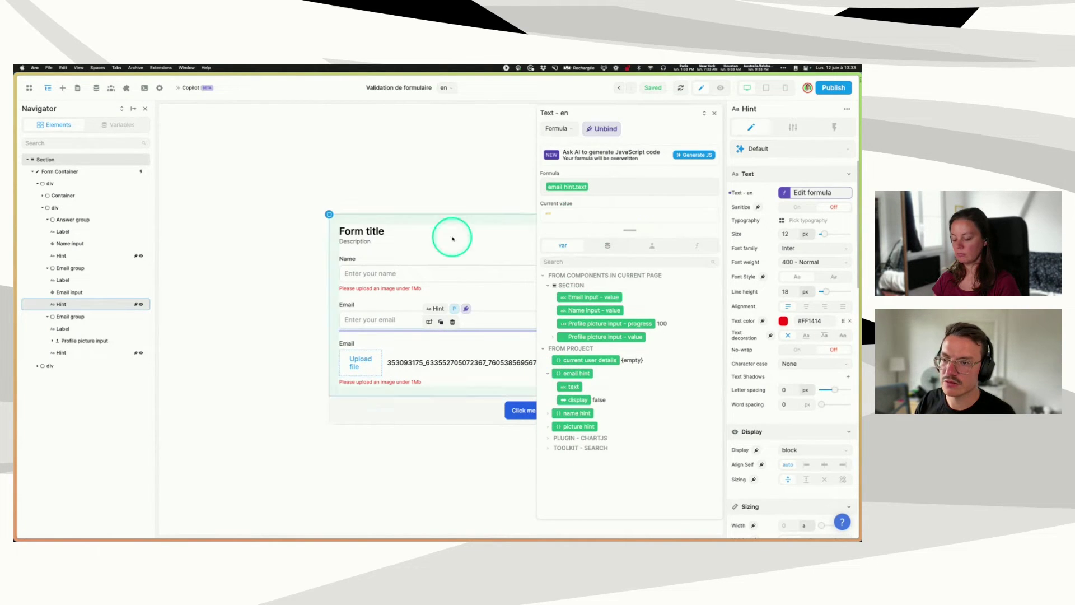
click(792, 127)
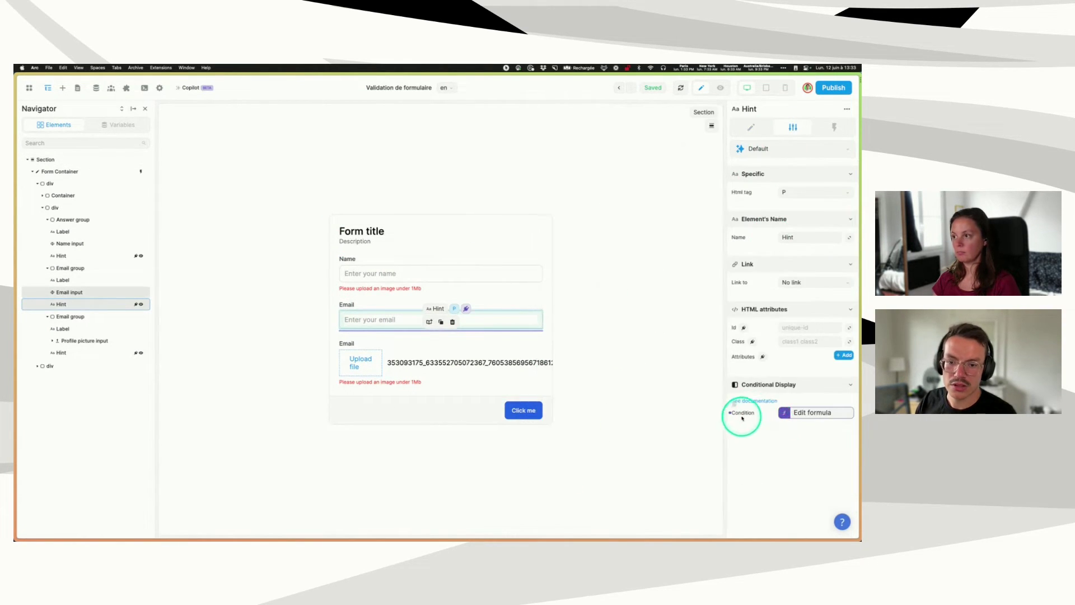
click(811, 412)
key(BackSpace)
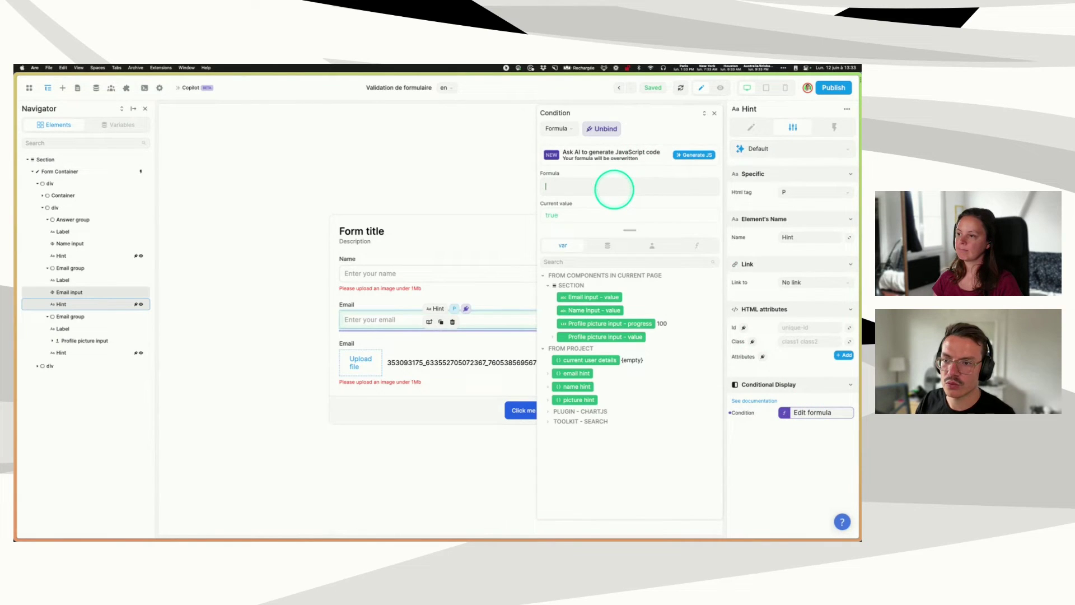
click(555, 391)
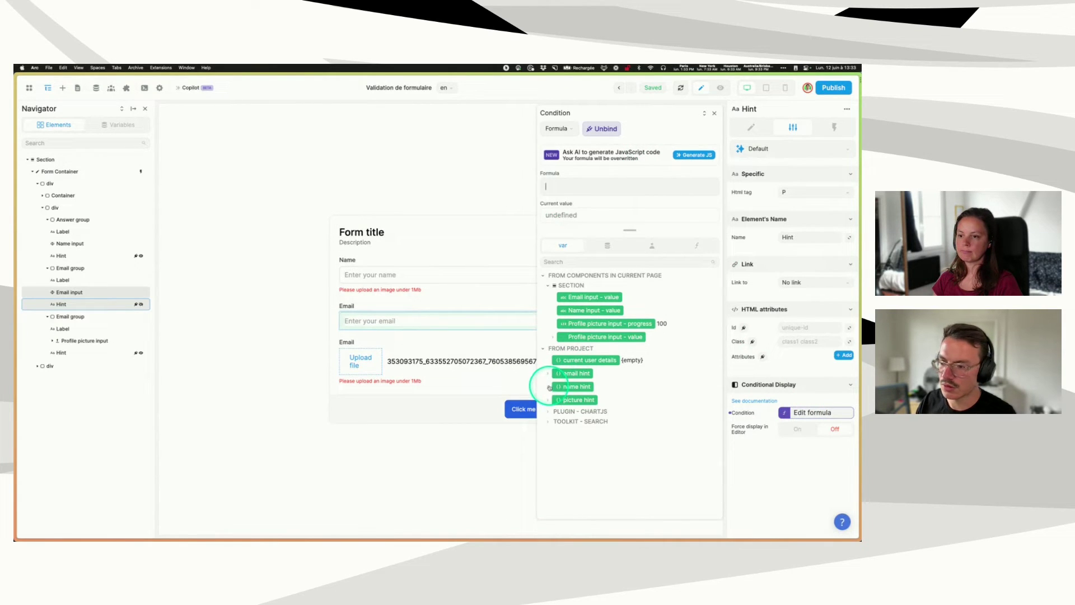
click(548, 373)
click(575, 399)
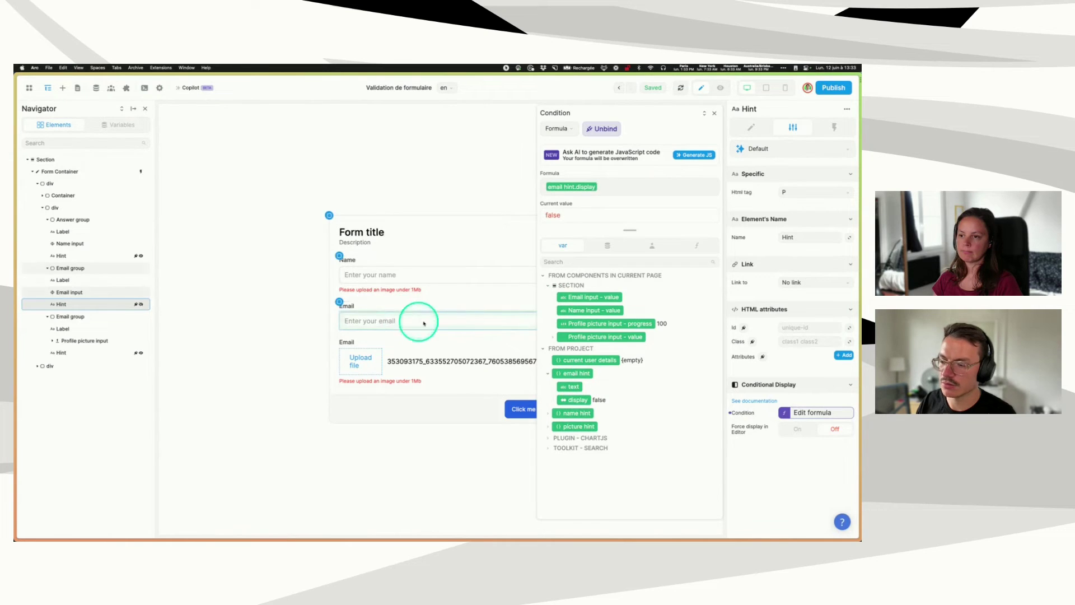
click(715, 113)
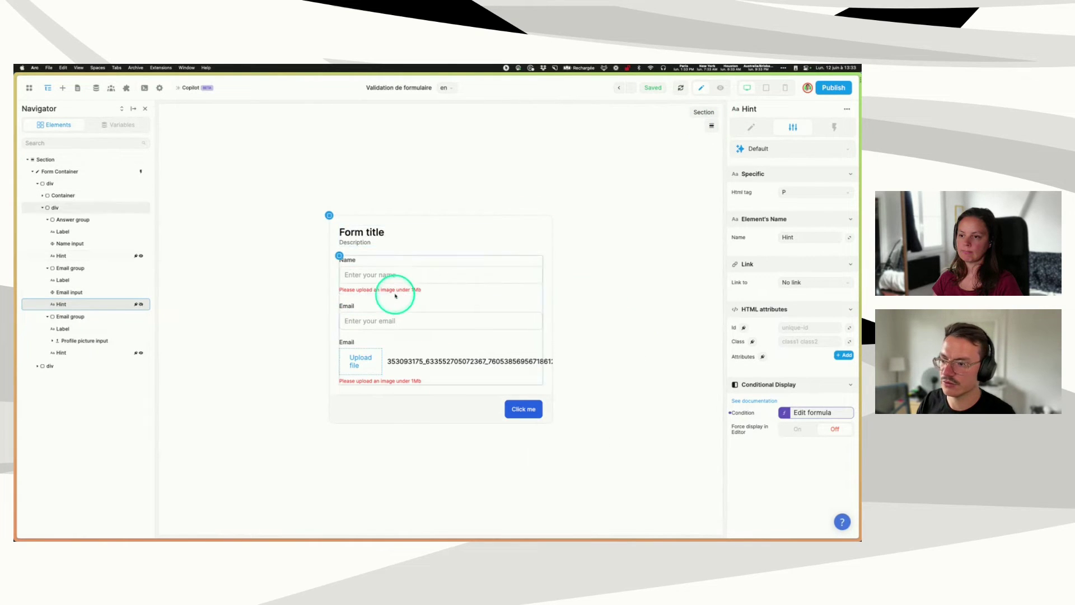
click(394, 292)
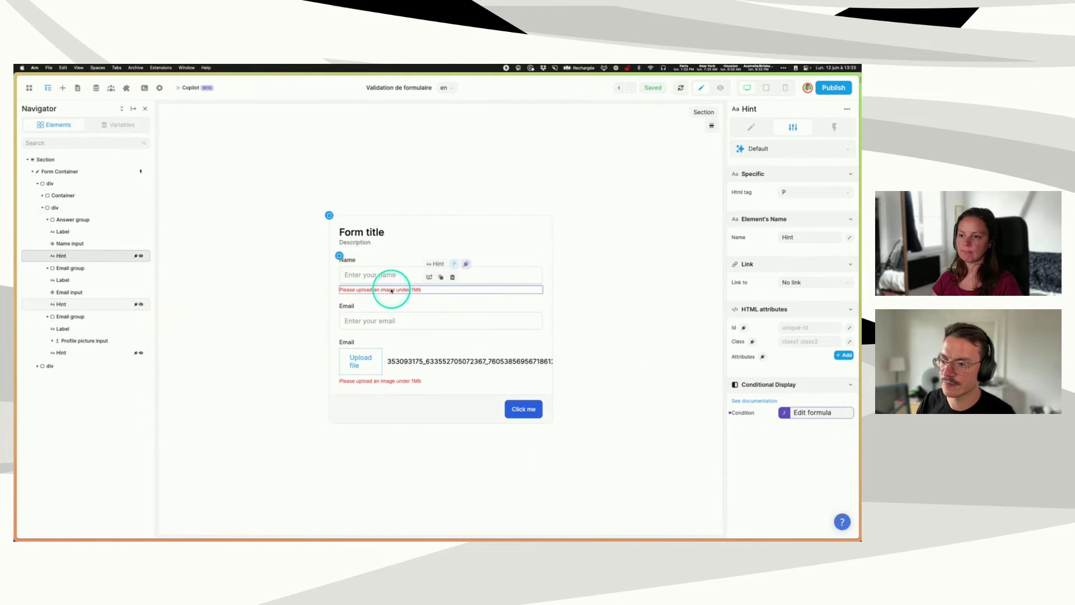
- Replace the Name hint's display condition with email hint.display
click(805, 412)
click(619, 185)
key(BackSpace)
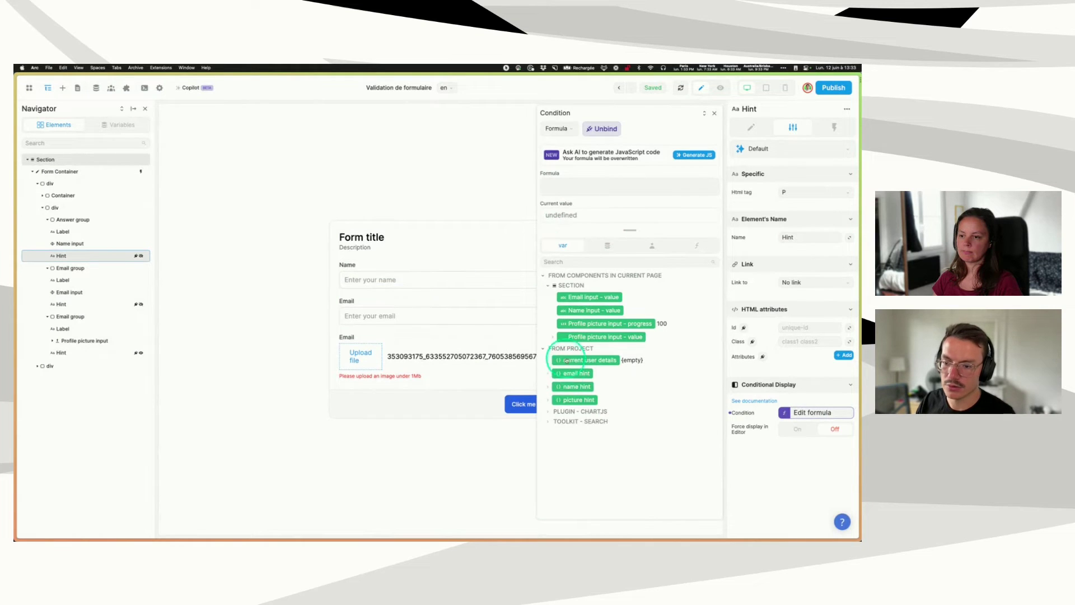
click(549, 373)
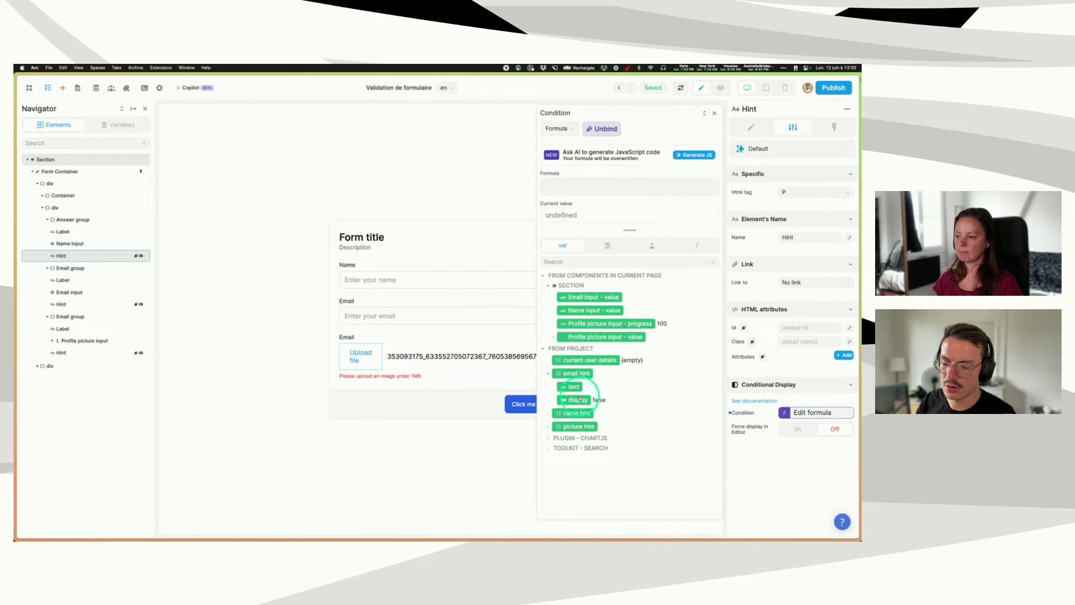
click(579, 399)
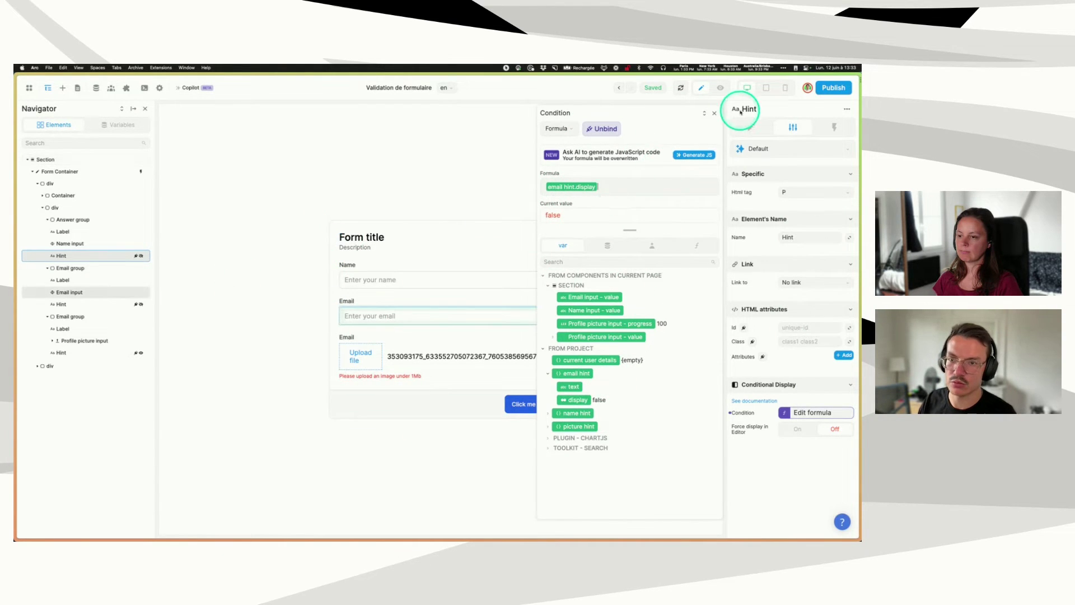
click(714, 113)
- Swap picture hint.text in the Name hint's Text formula for the name hint display field
click(750, 128)
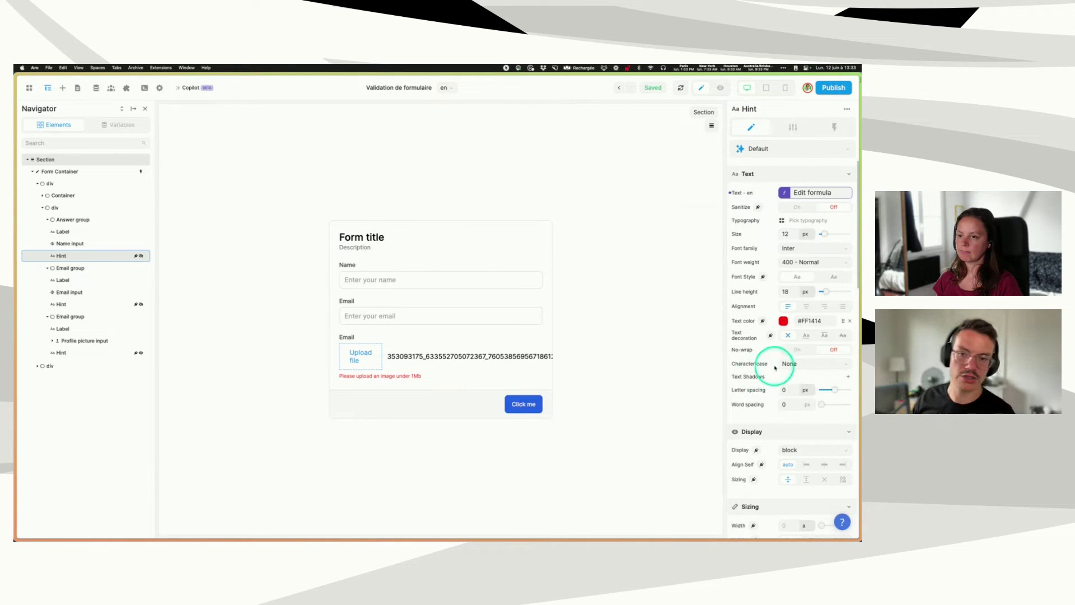
click(811, 193)
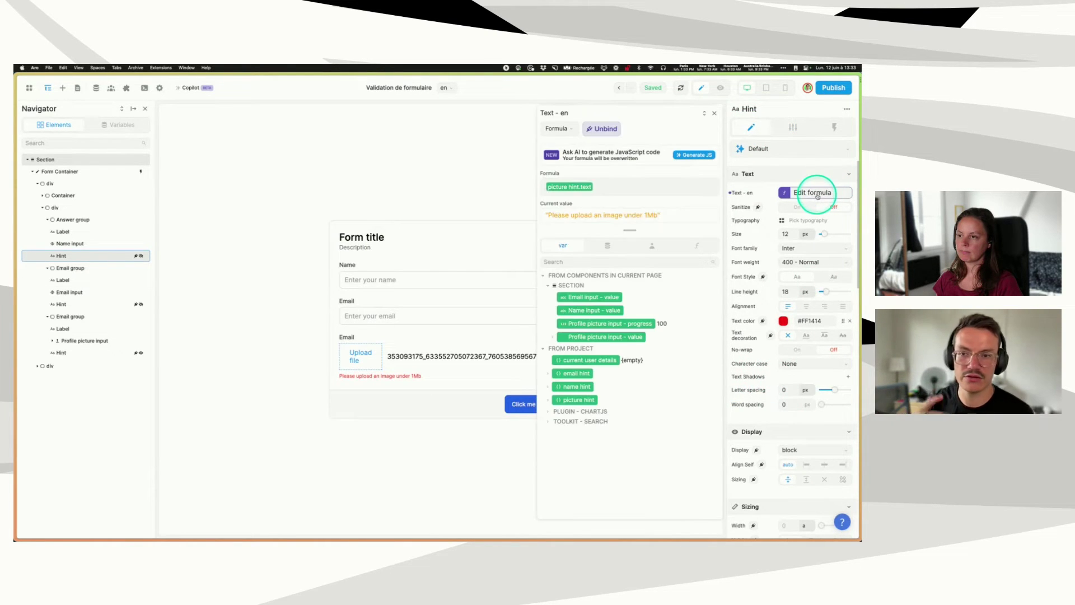
click(616, 186)
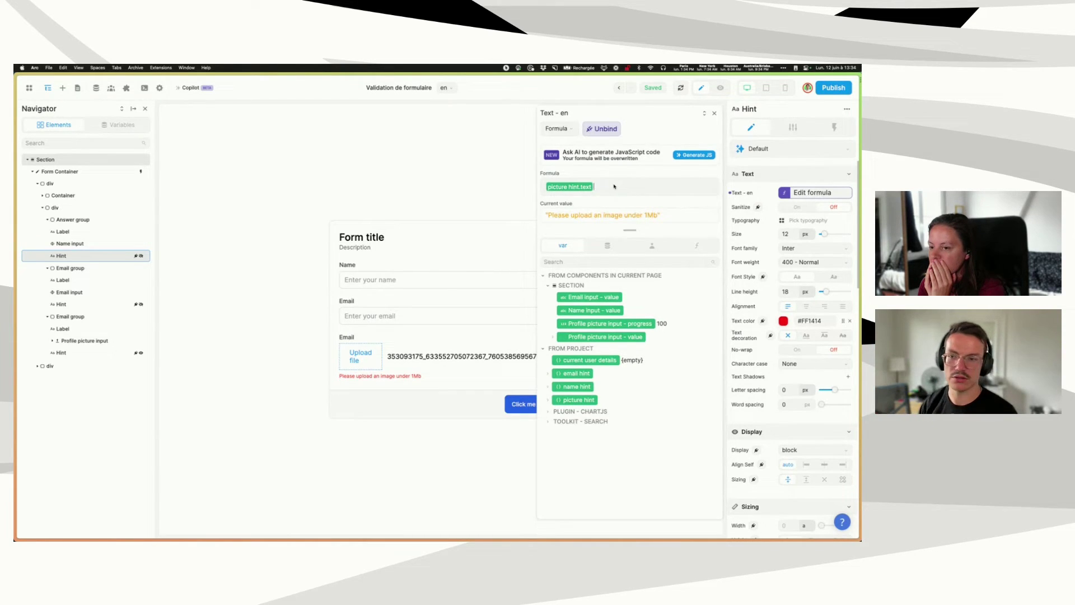
key(BackSpace)
click(547, 375)
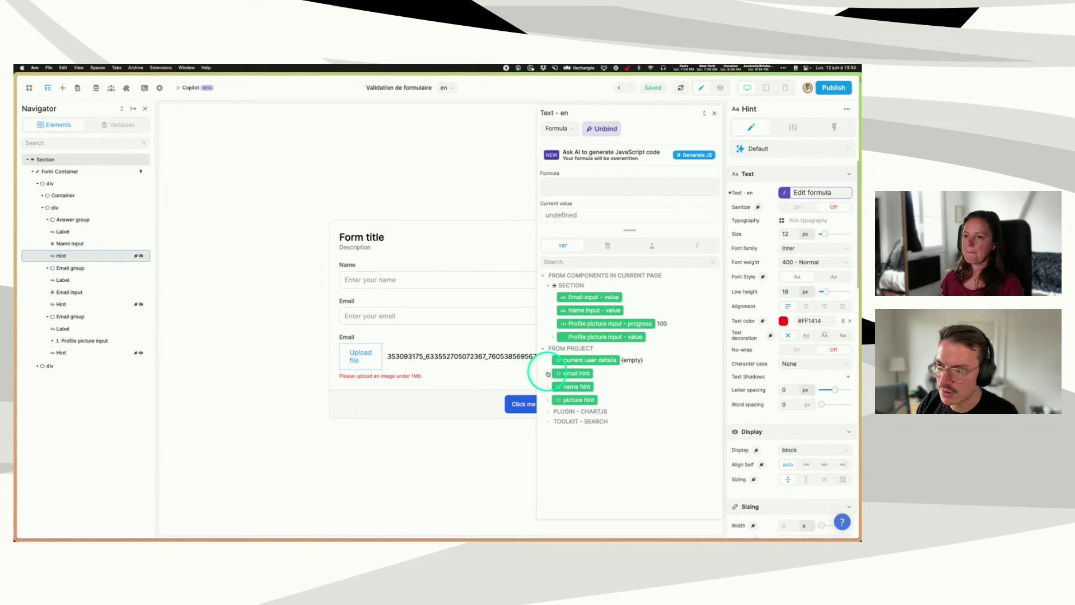
click(551, 386)
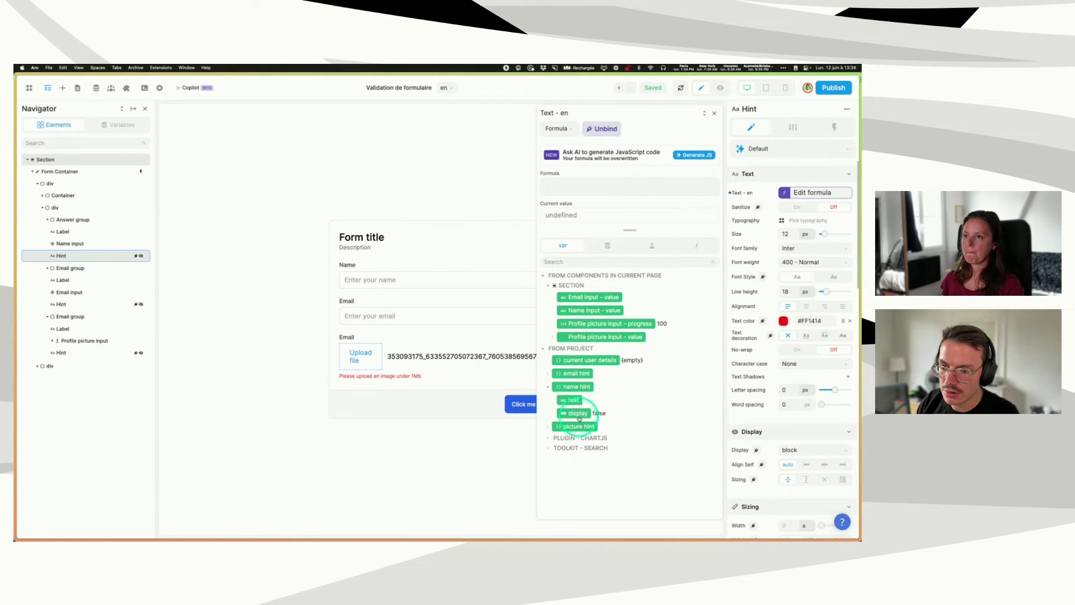
click(578, 414)
- Change the Name hint's display condition to name hint.display
click(793, 127)
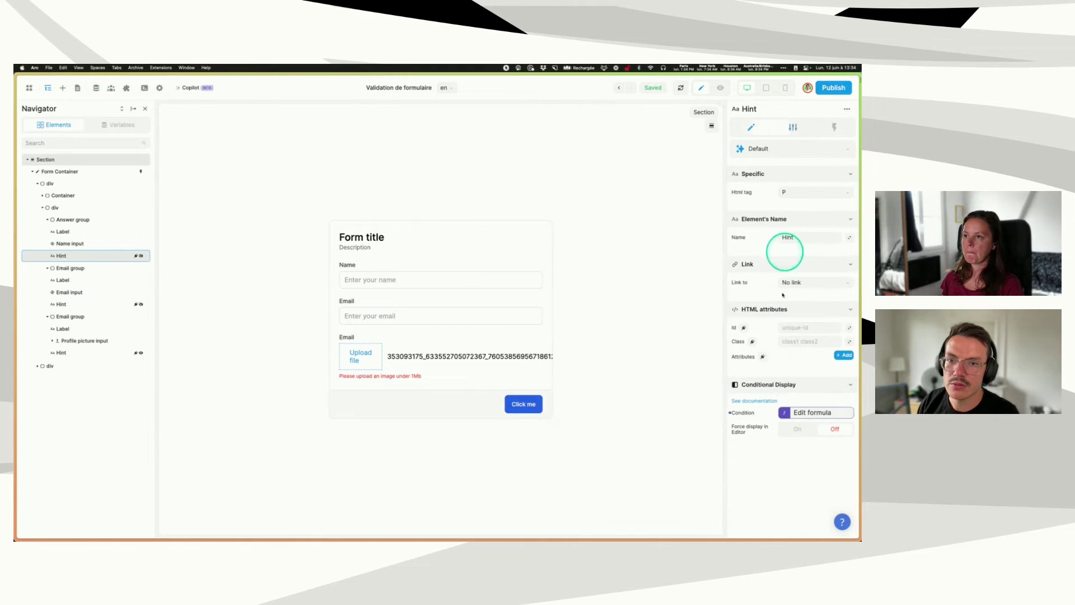
click(811, 416)
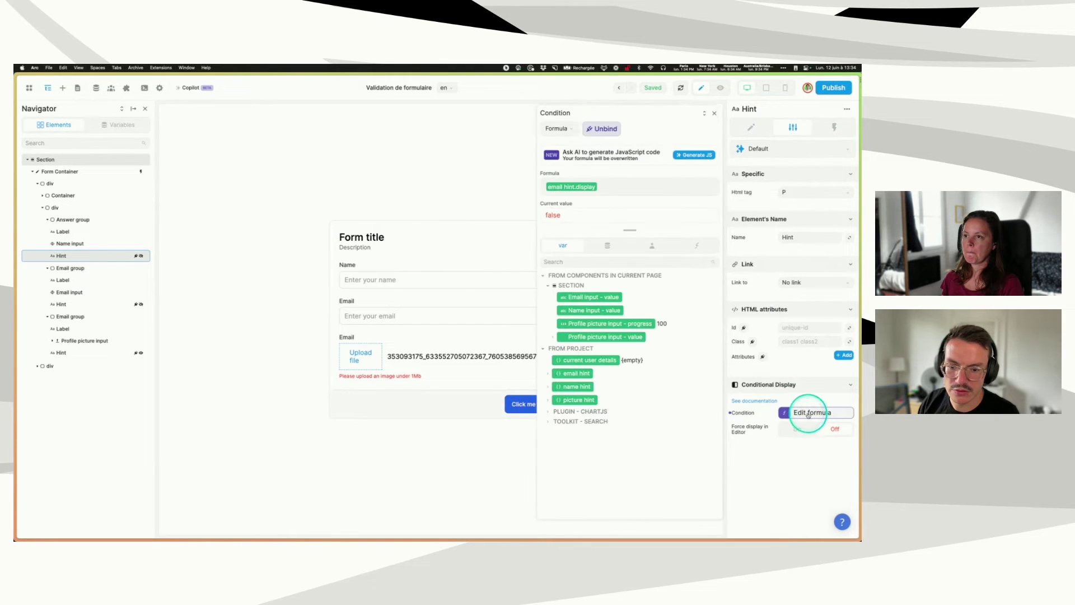
click(624, 185)
click(594, 400)
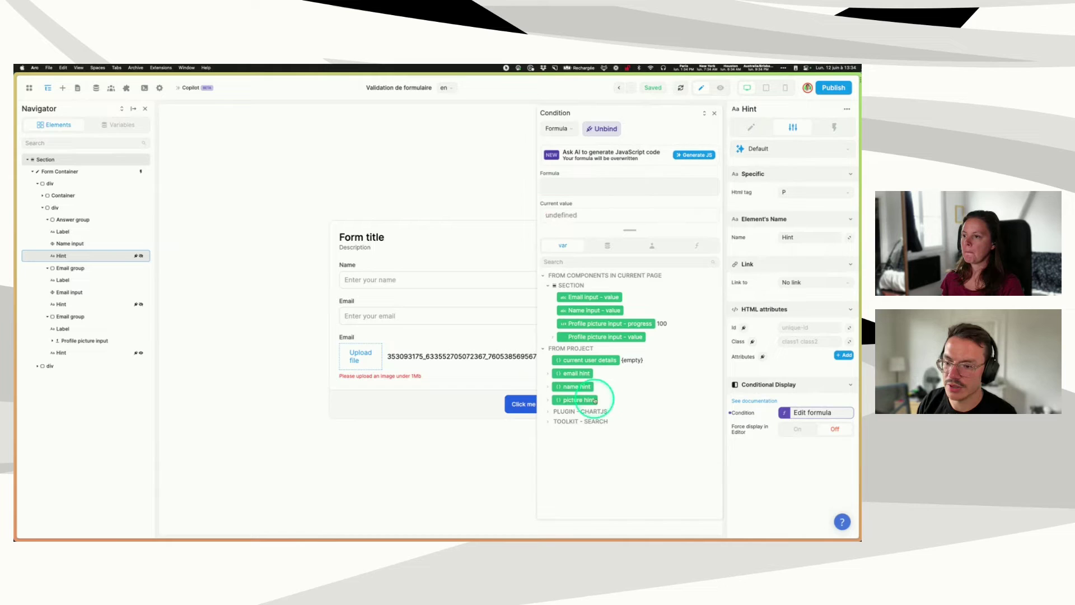
click(555, 390)
click(550, 388)
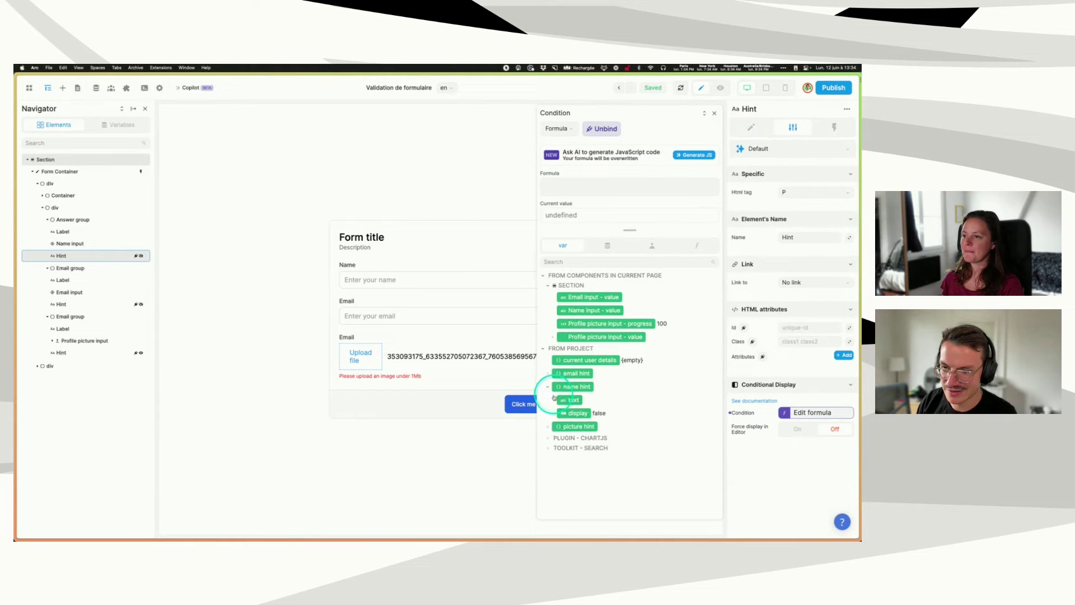
click(577, 415)
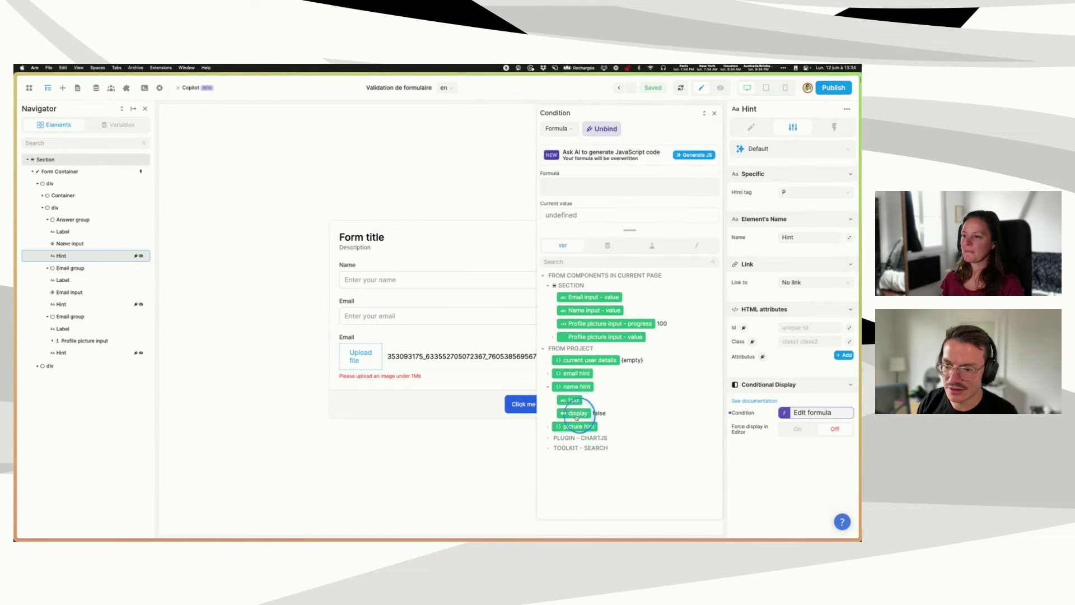
click(714, 113)
- Bind the Name hint's text to name hint.text and deselect it
click(752, 129)
click(811, 192)
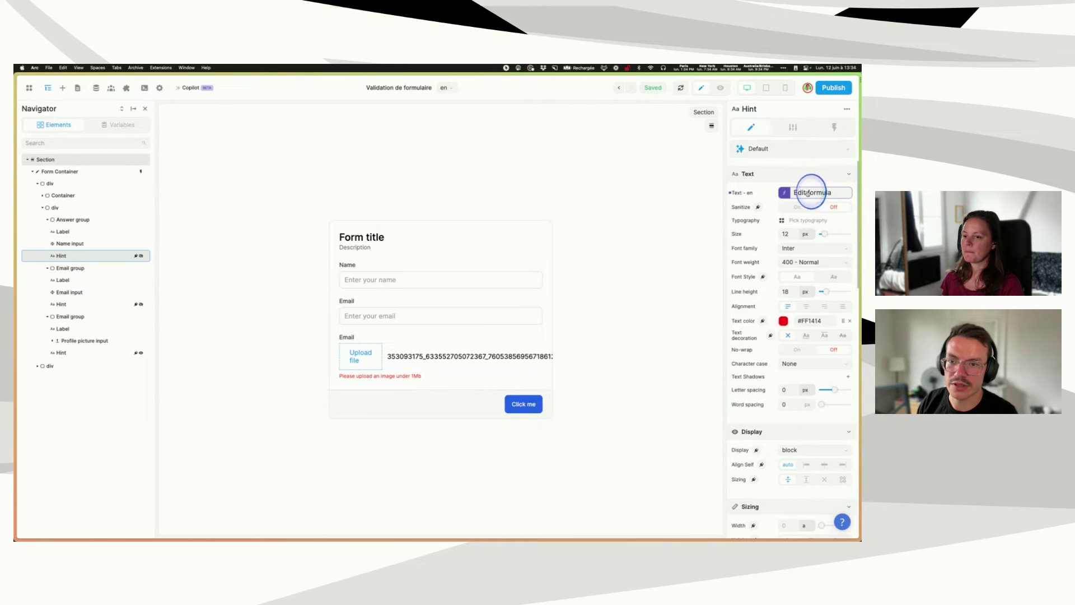
click(609, 189)
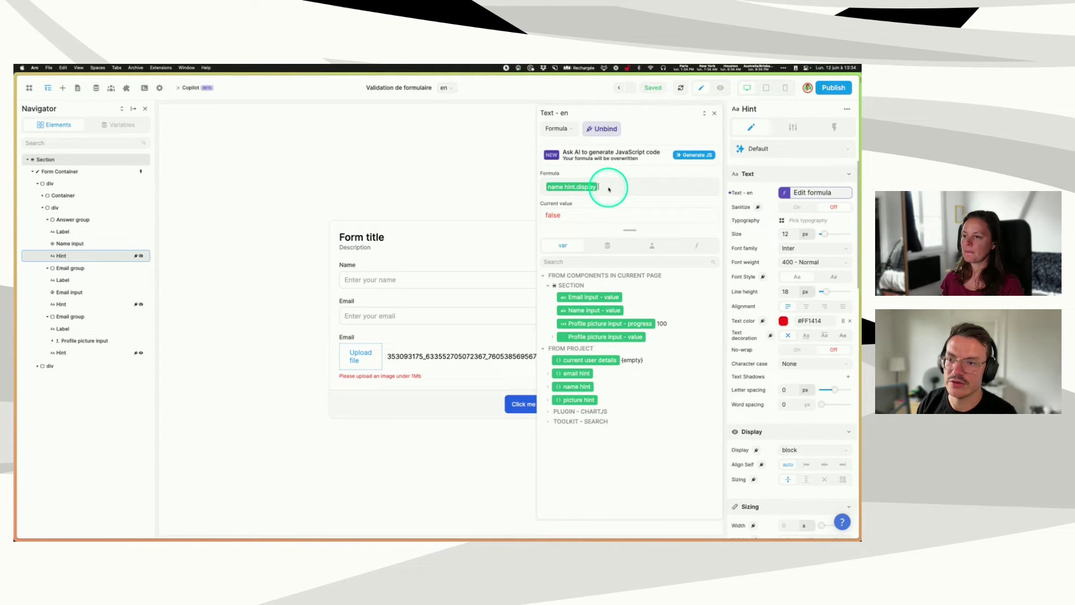
click(548, 387)
click(573, 400)
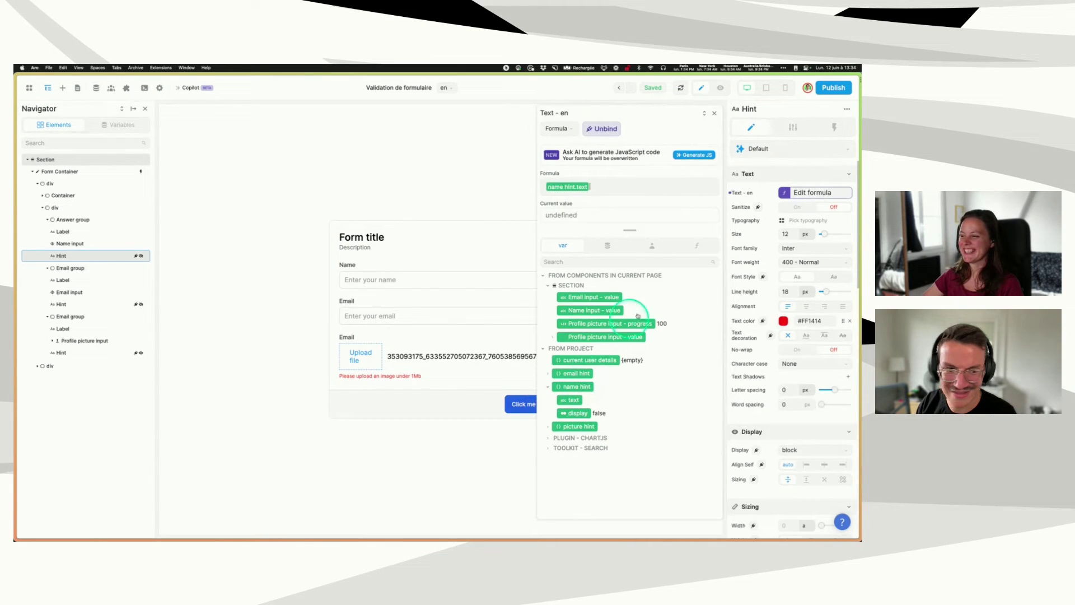
click(714, 113)
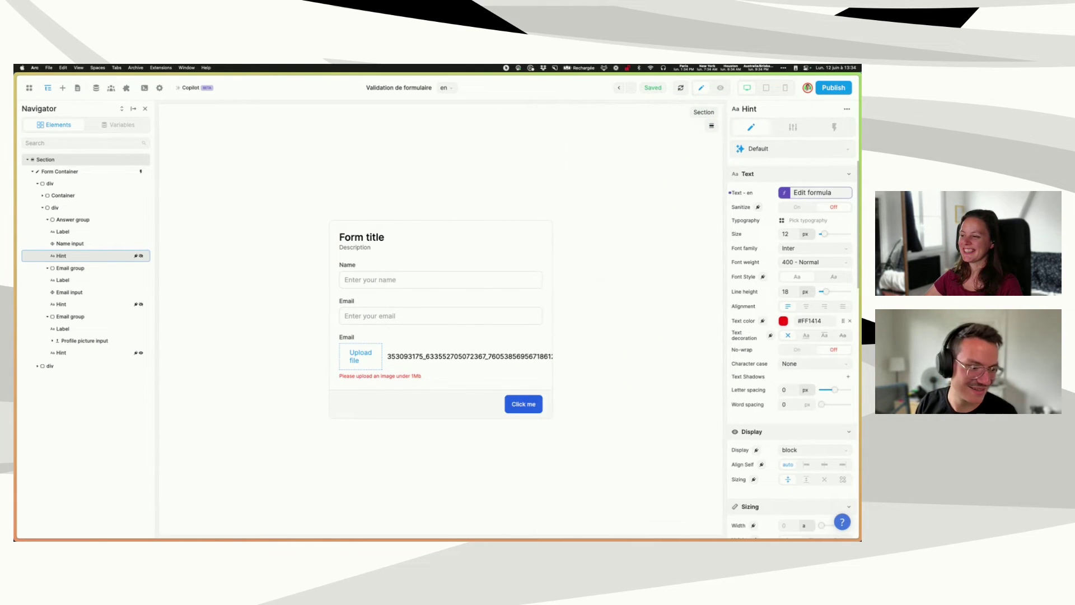
click(649, 294)
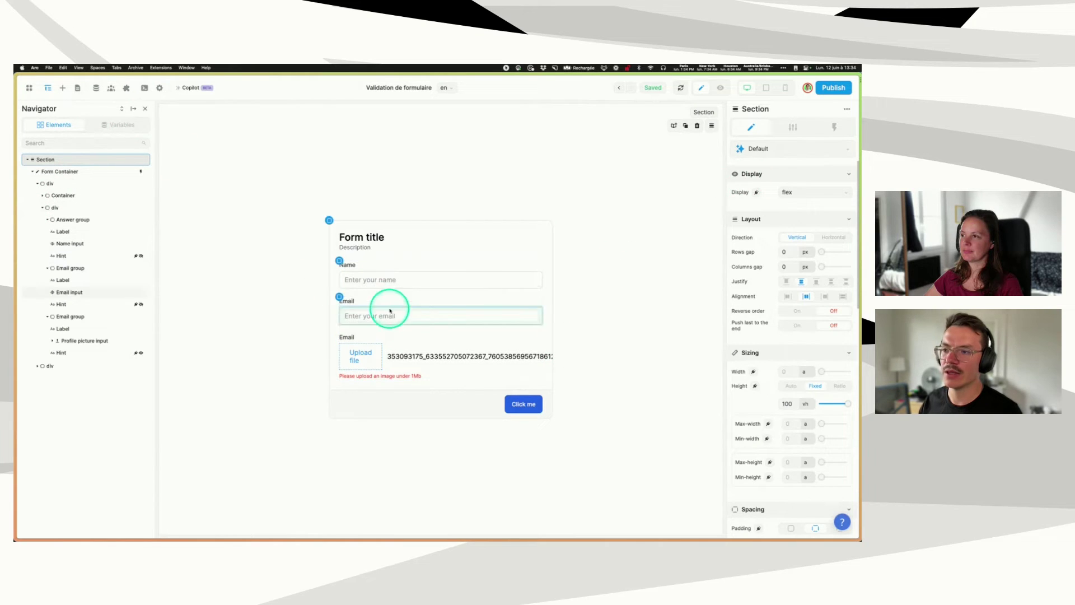
- Switch the Name input's Required setting off
click(379, 279)
click(791, 127)
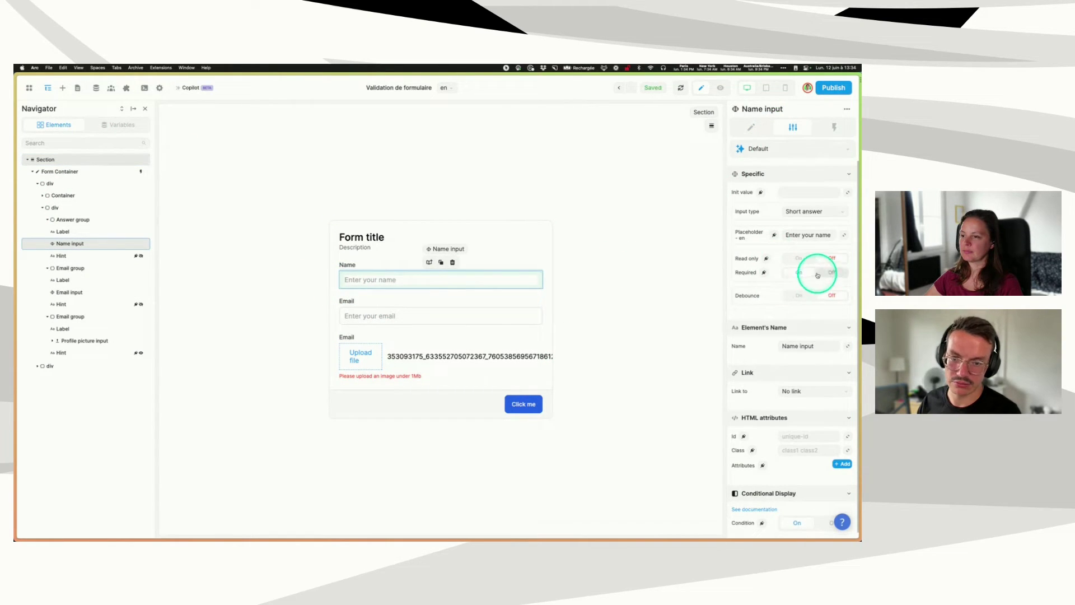
click(832, 271)
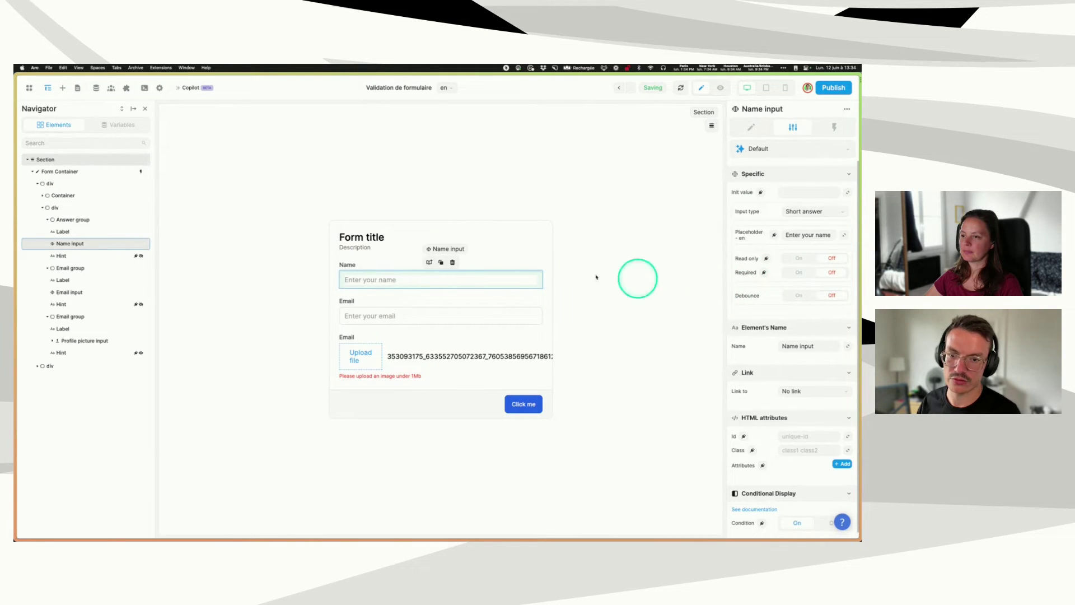
- Relabel the form button from 'Click me' to 'Submit'
click(511, 402)
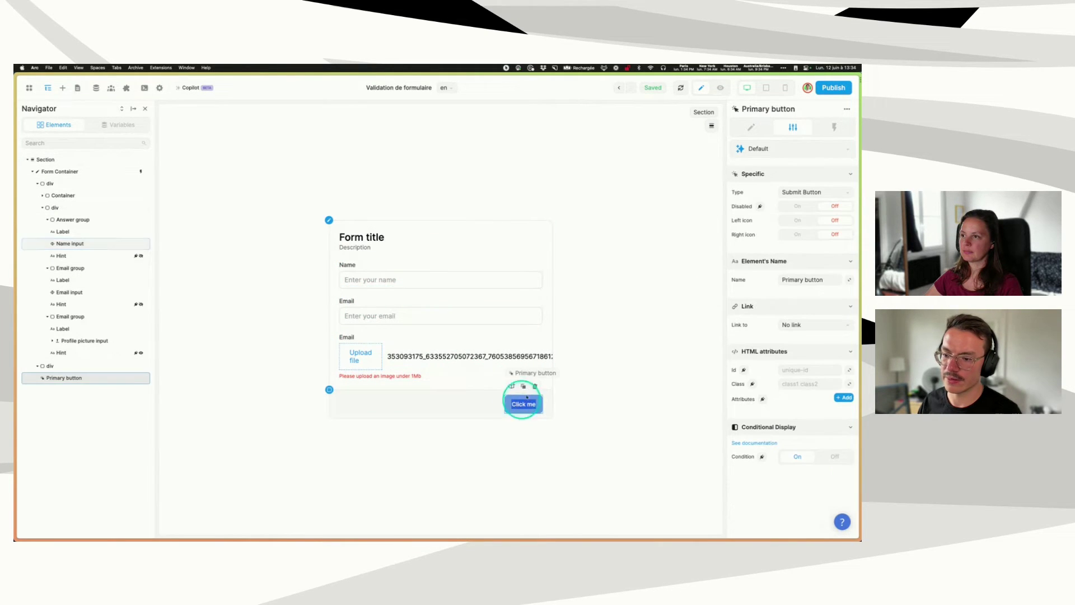
click(520, 404)
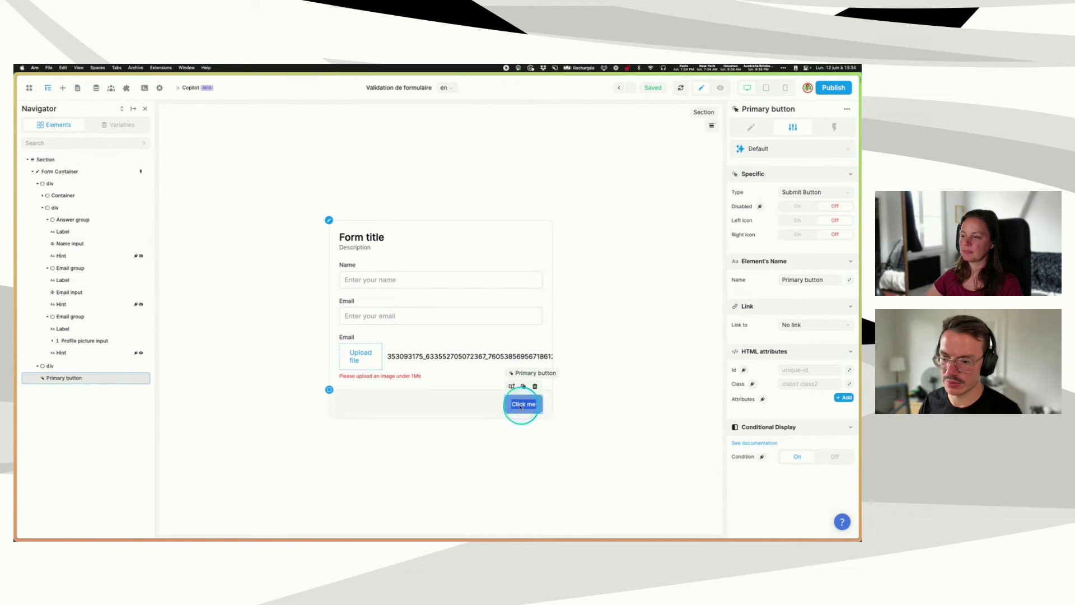
text(Submit)
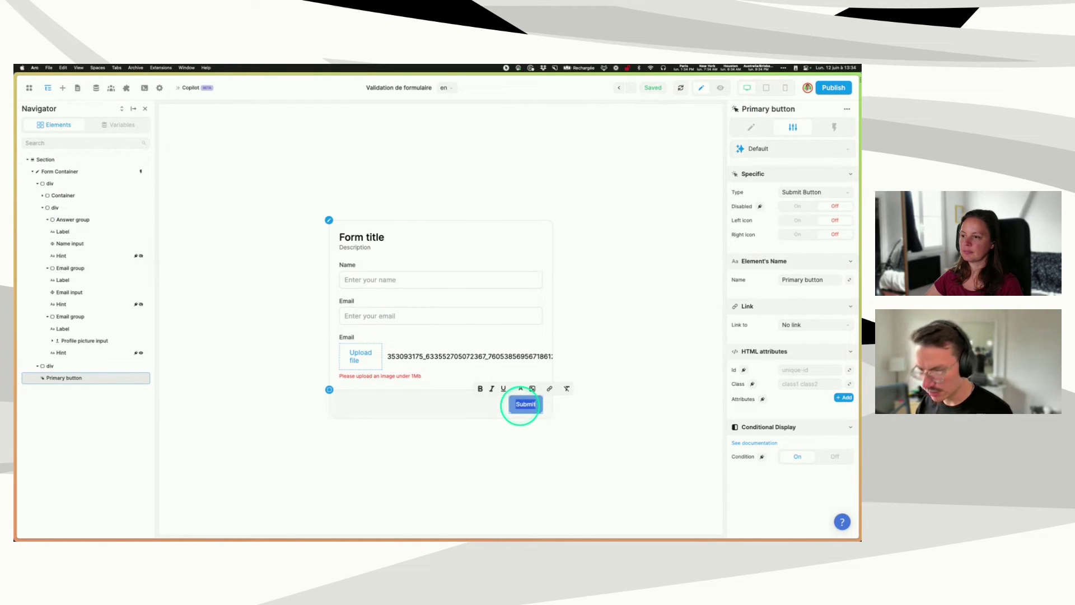
click(677, 303)
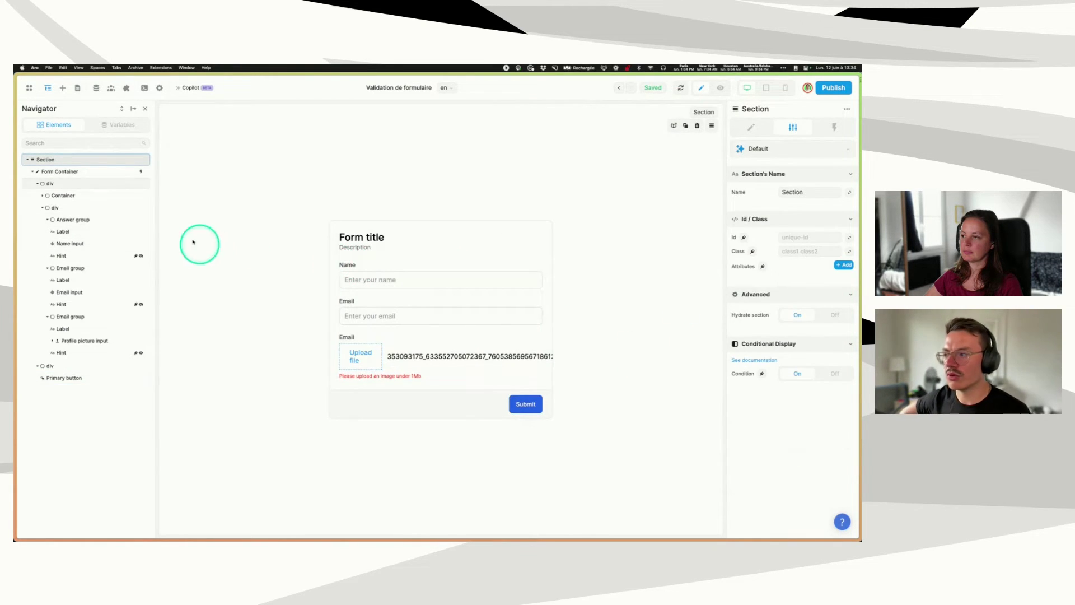
click(99, 170)
- Briefly open the form's workflow, then review the Name input's settings
click(833, 127)
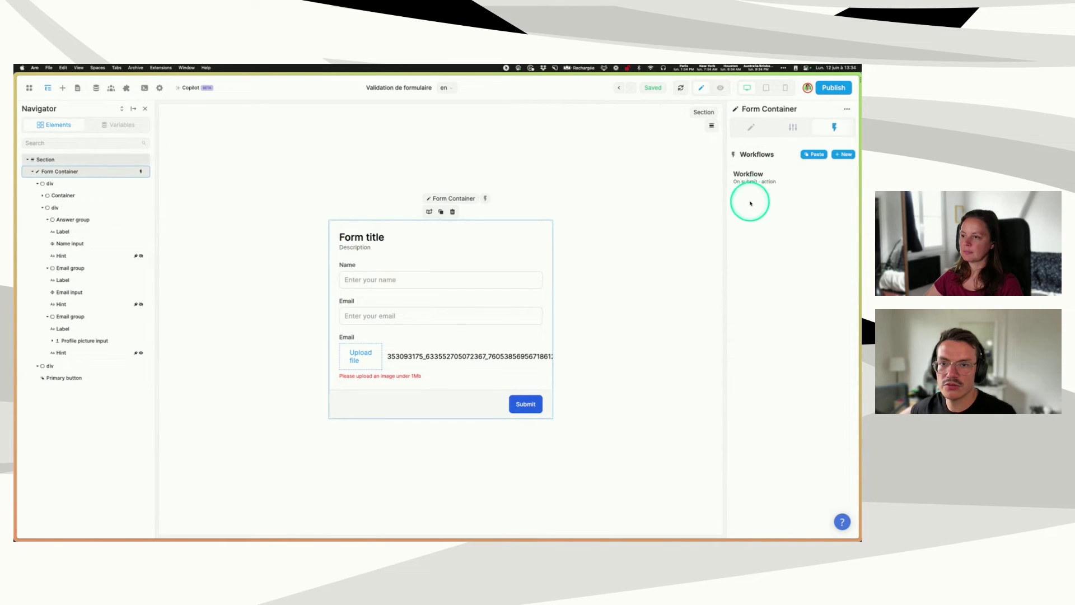
click(761, 185)
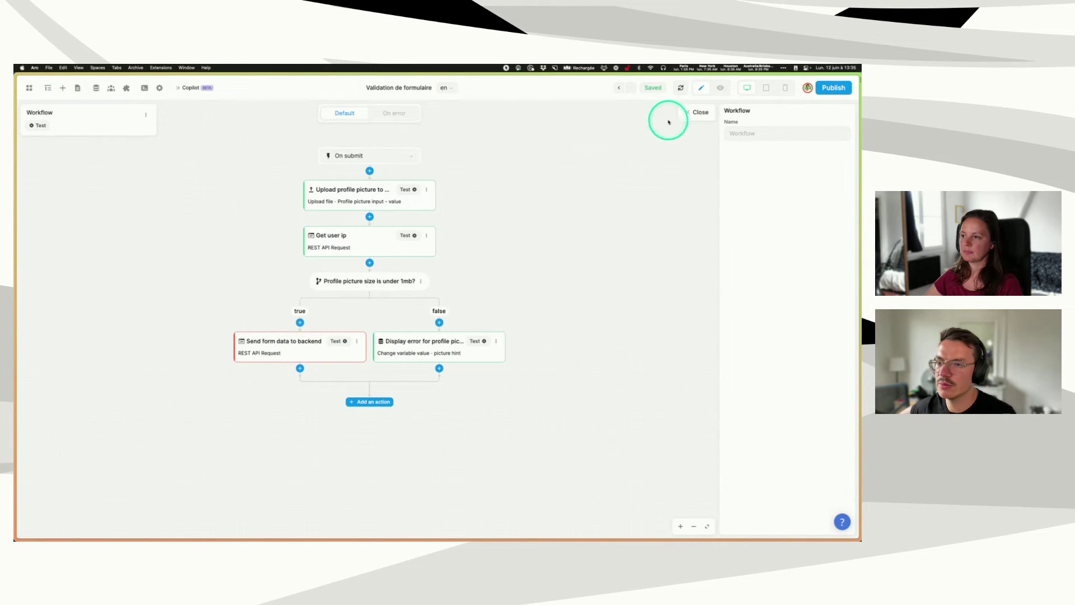
click(694, 112)
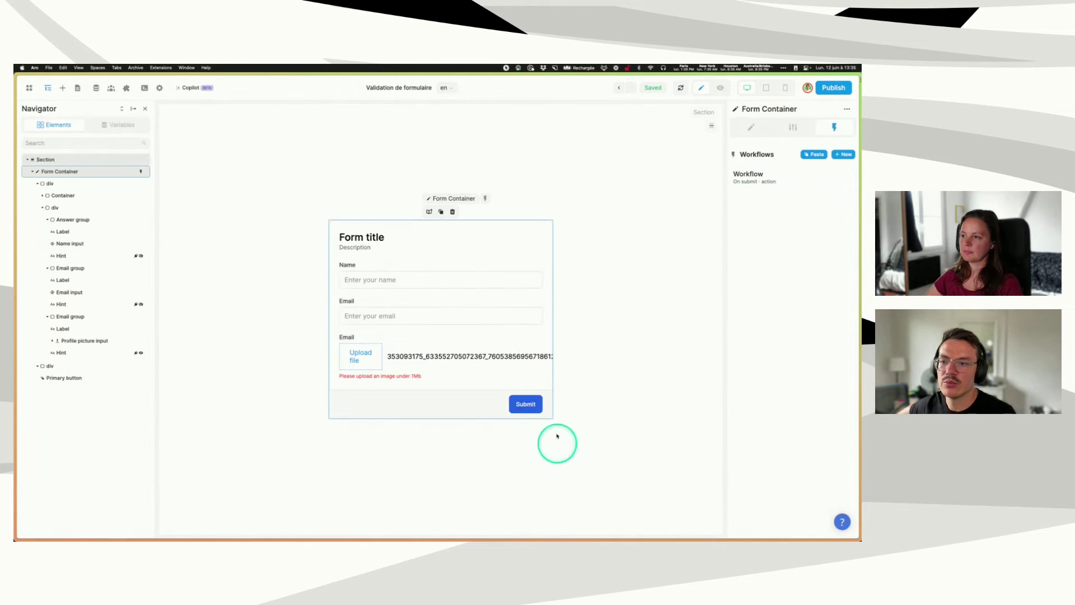
click(384, 280)
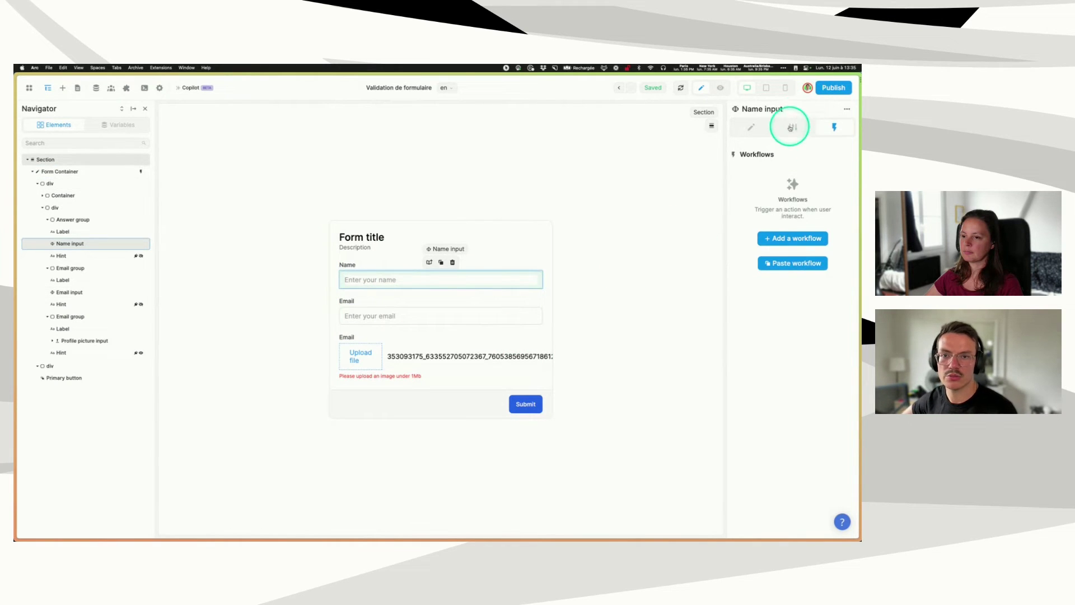
click(790, 128)
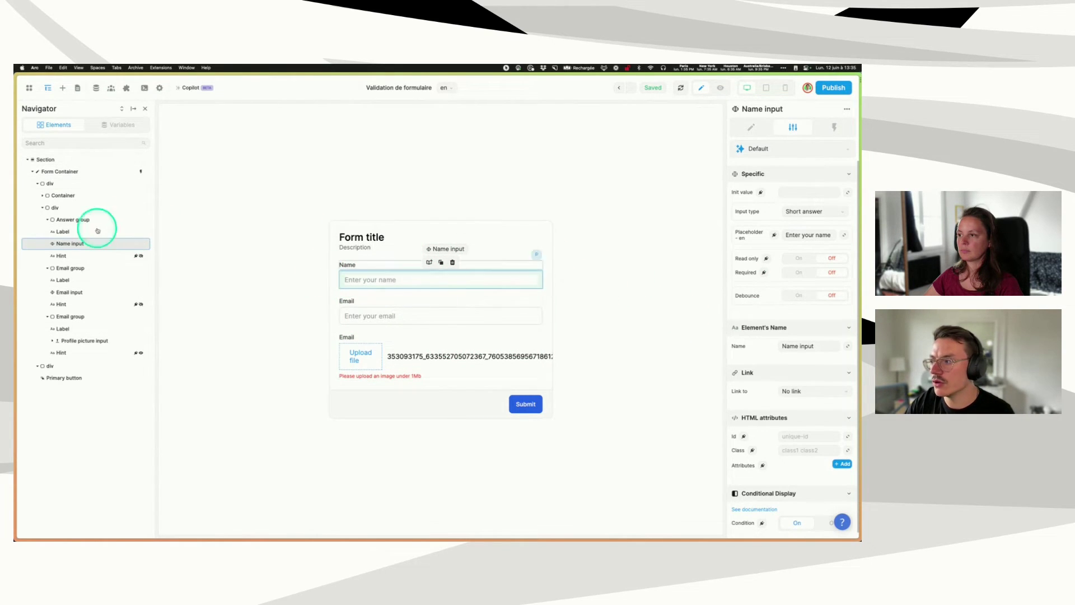
- Open the Form Container's on-submit workflow in the workflow editor
click(73, 174)
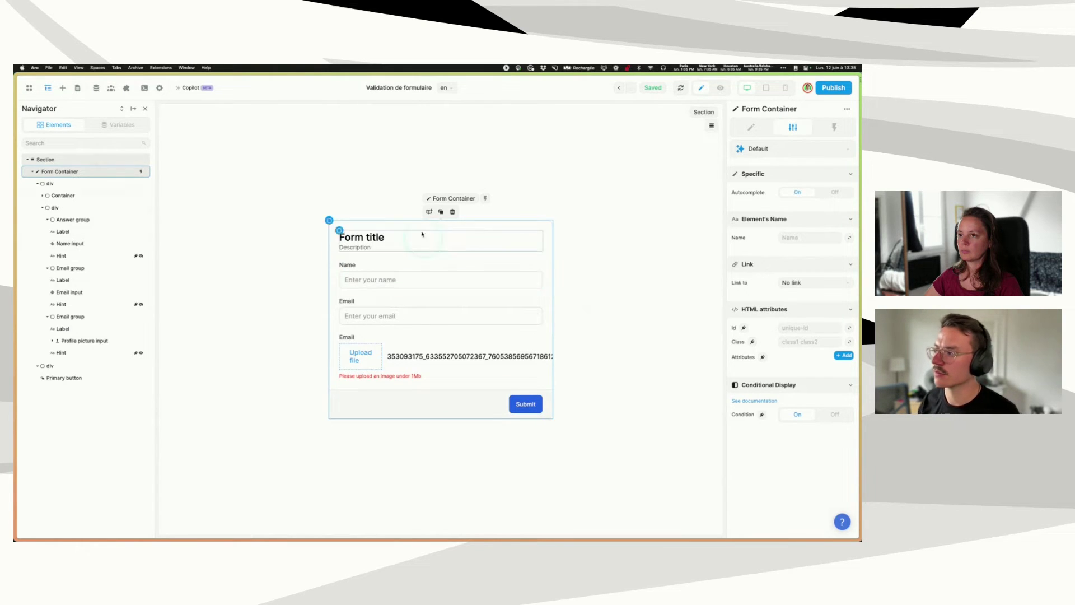
click(828, 129)
click(771, 177)
click(463, 256)
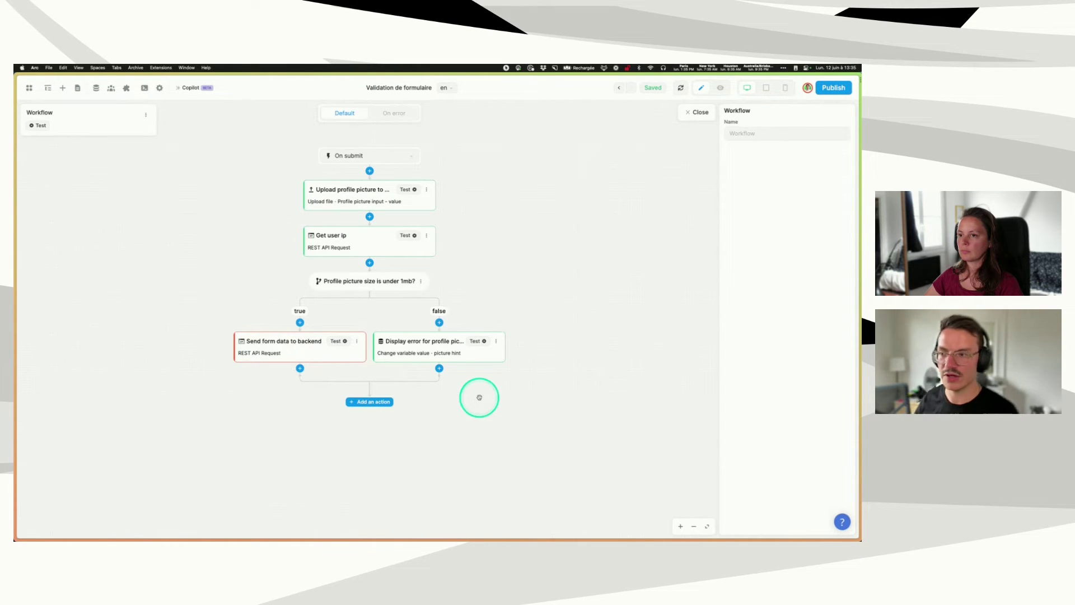
- Test the Send form data to backend step and expand its 400 error response data
click(256, 346)
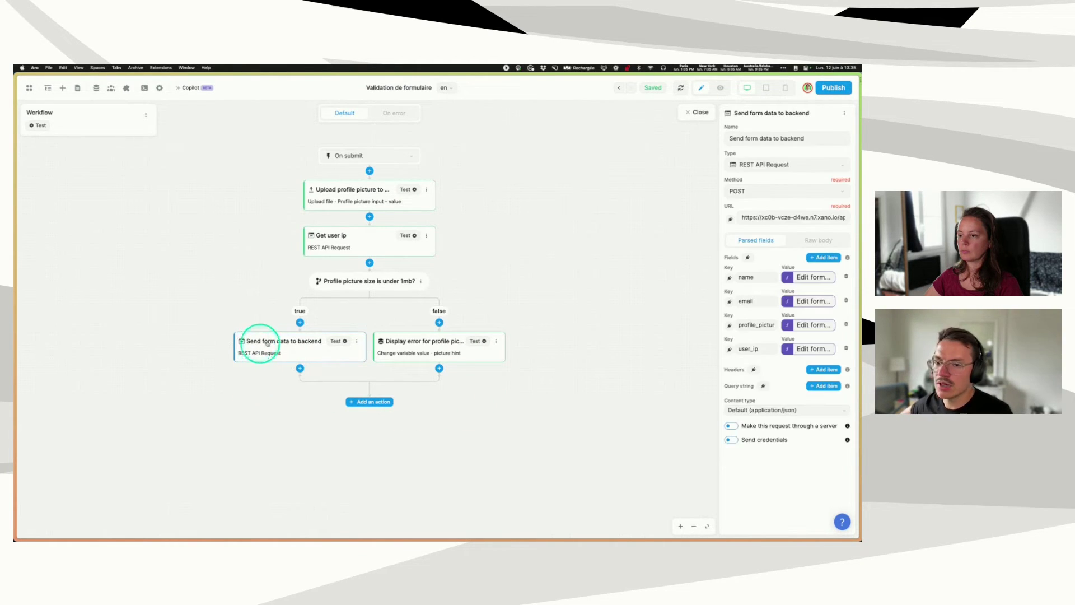
click(344, 341)
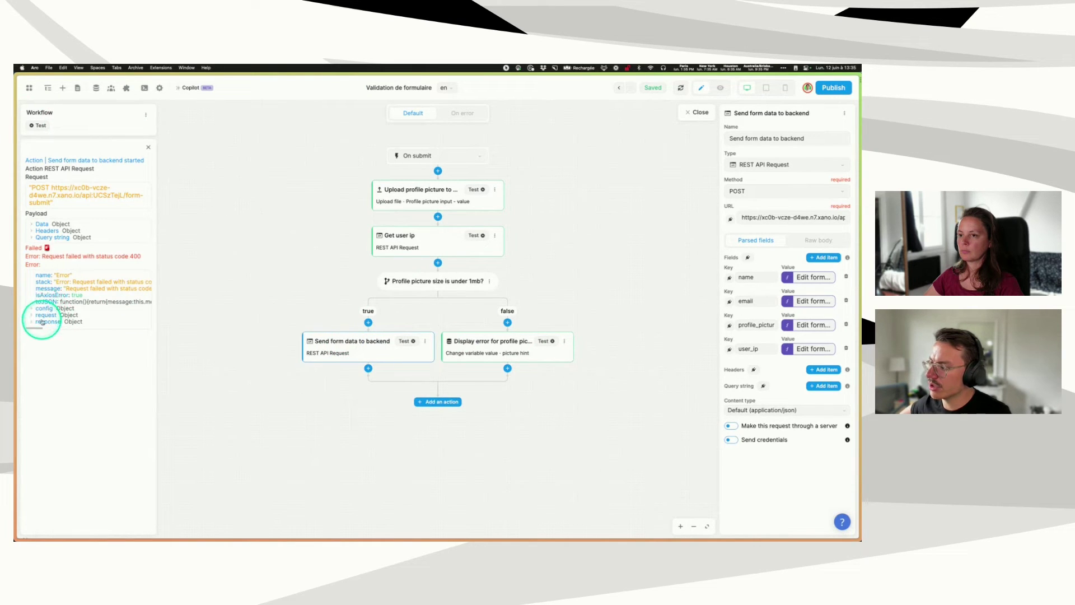
click(38, 324)
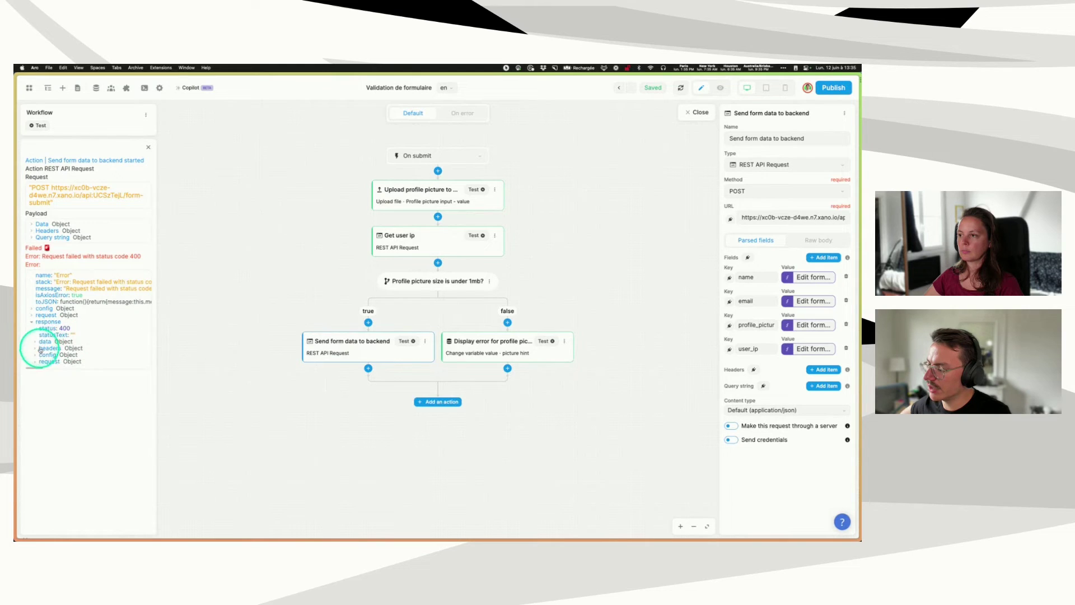
click(44, 341)
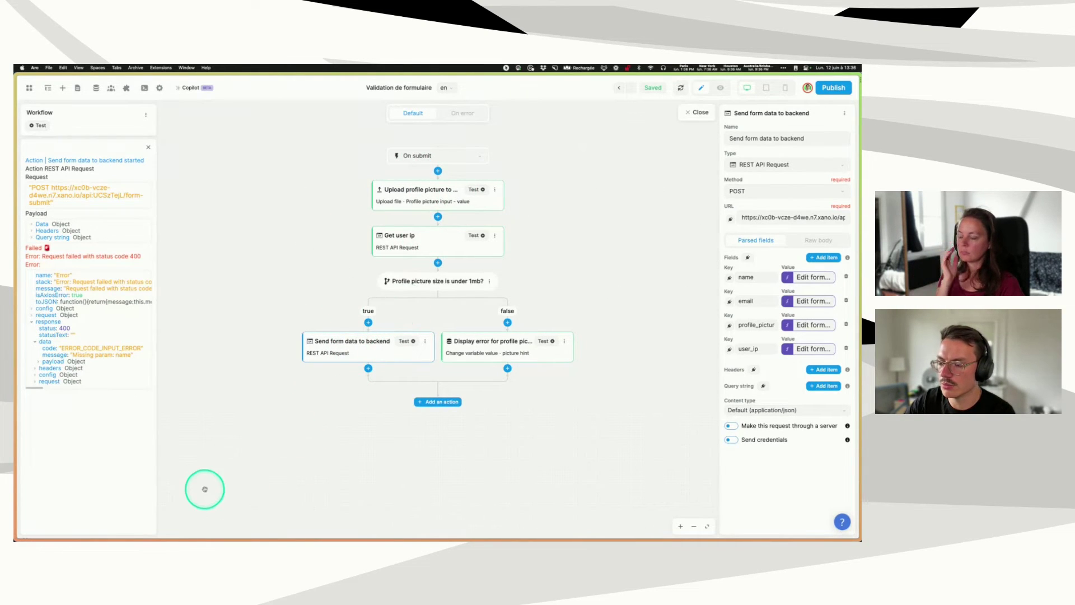
- Run a test of the whole on-submit workflow from the default branch
click(453, 115)
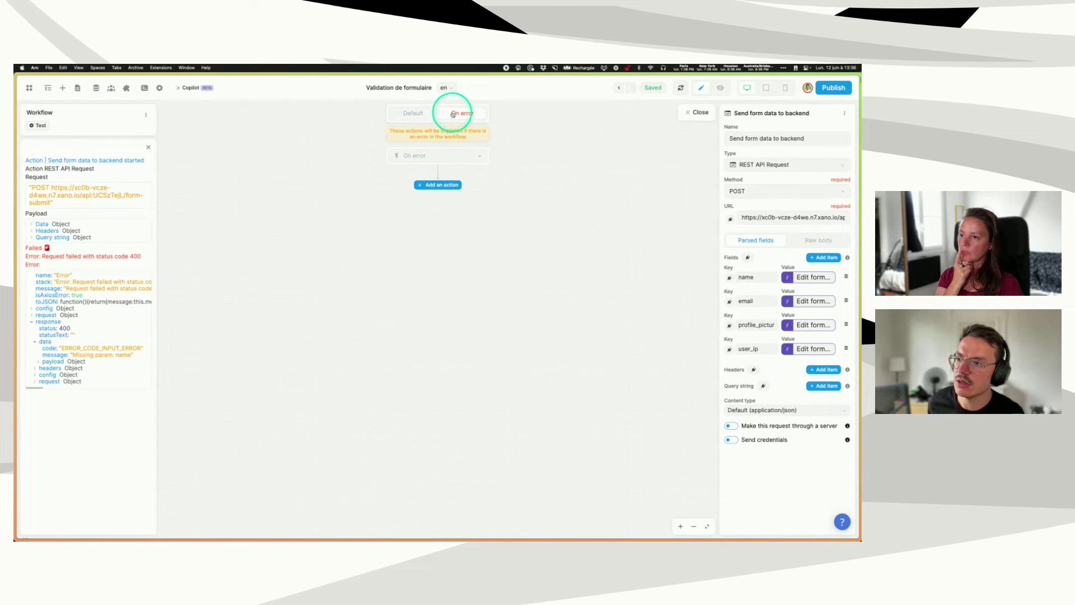
click(42, 126)
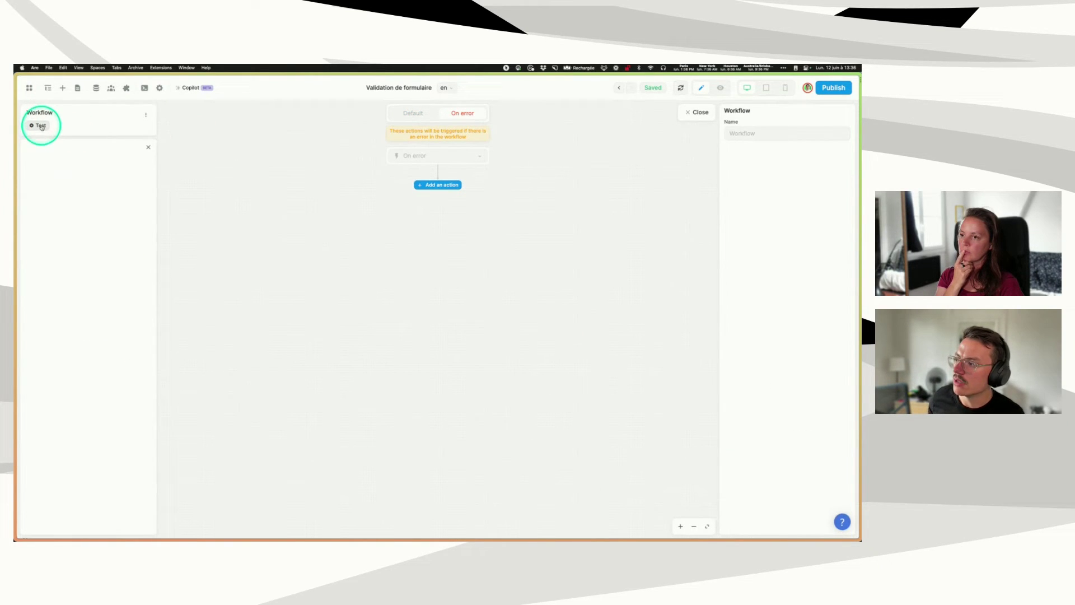
click(417, 112)
click(42, 126)
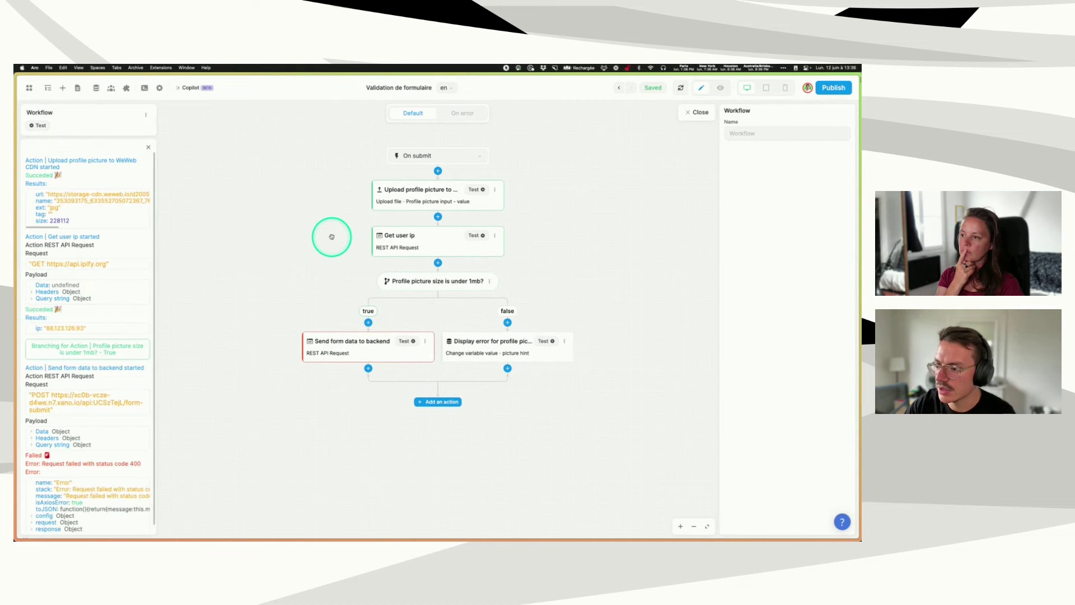
- Open the 'Add an action' list in the workflow's On error branch
click(463, 113)
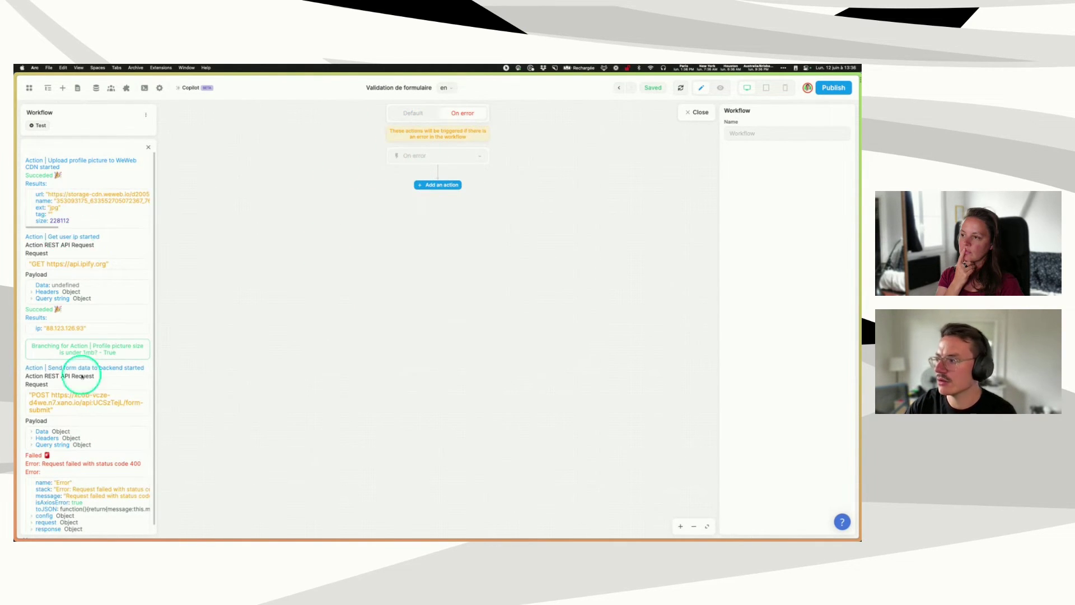
scroll(82, 376, down, 1)
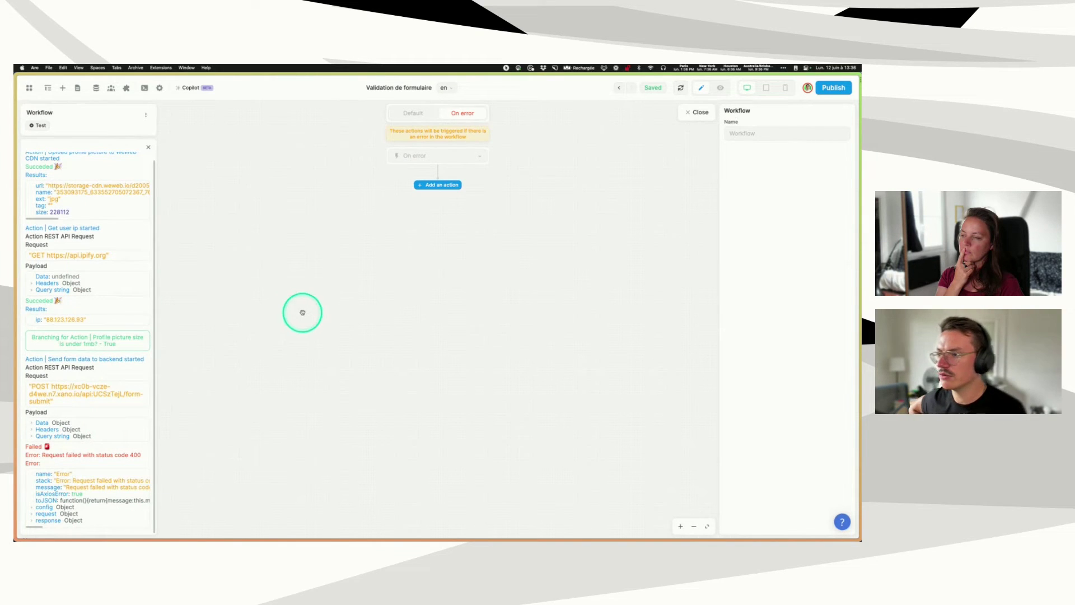
click(423, 186)
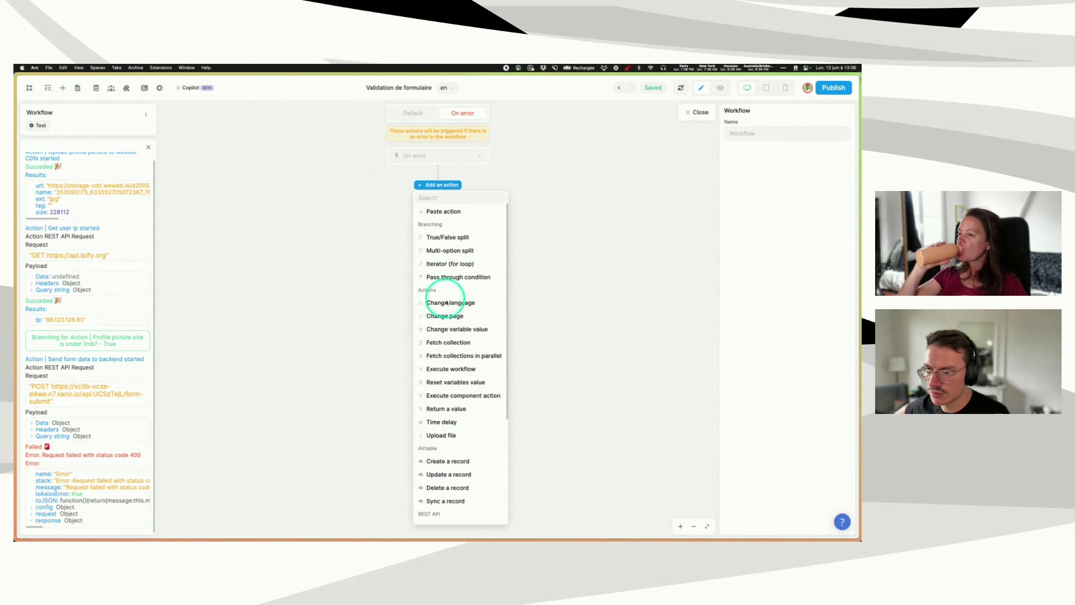
- Add a trial Change variable value action for 'search with delay' and inspect Current error's fields
click(448, 330)
click(750, 193)
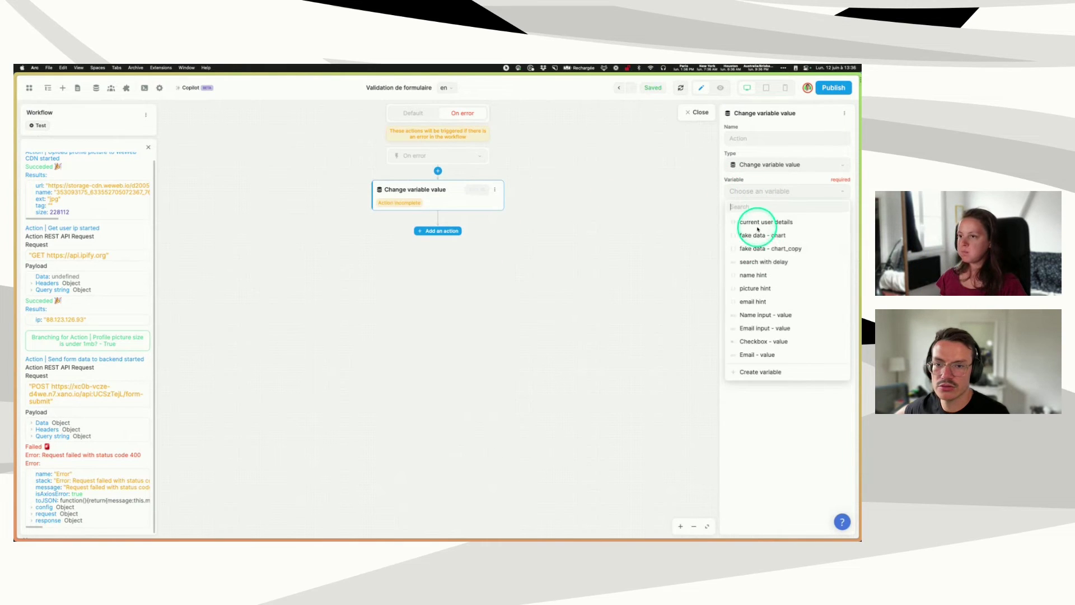
click(758, 263)
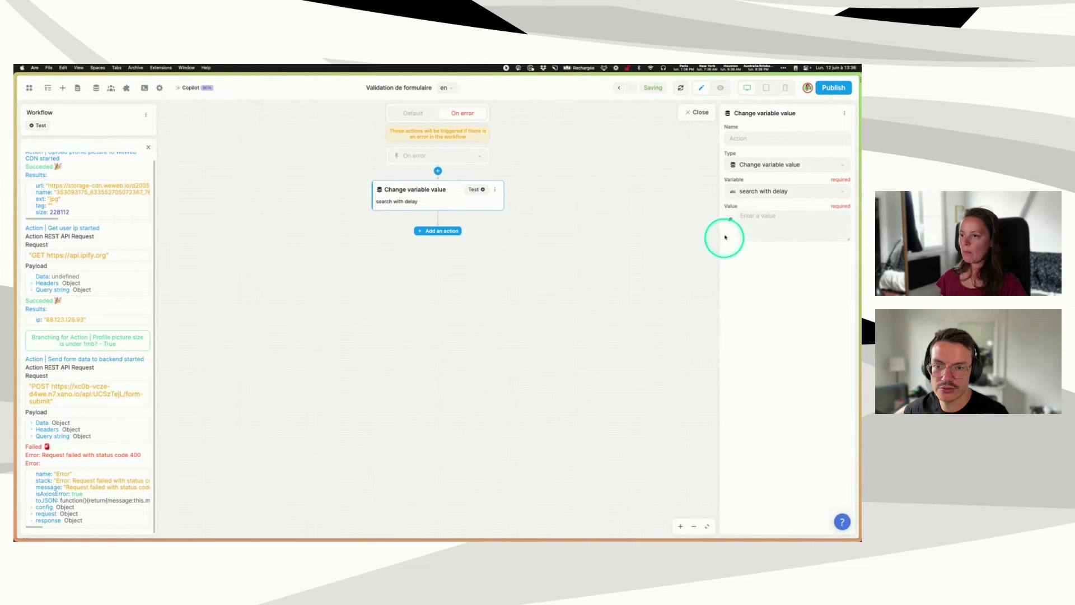
click(737, 217)
click(621, 246)
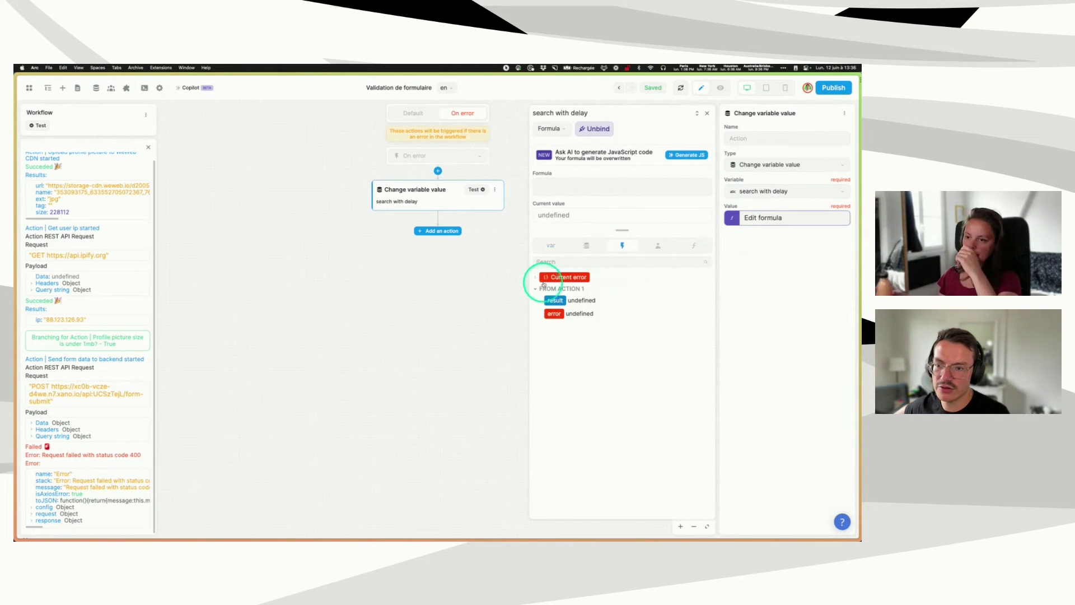
click(535, 277)
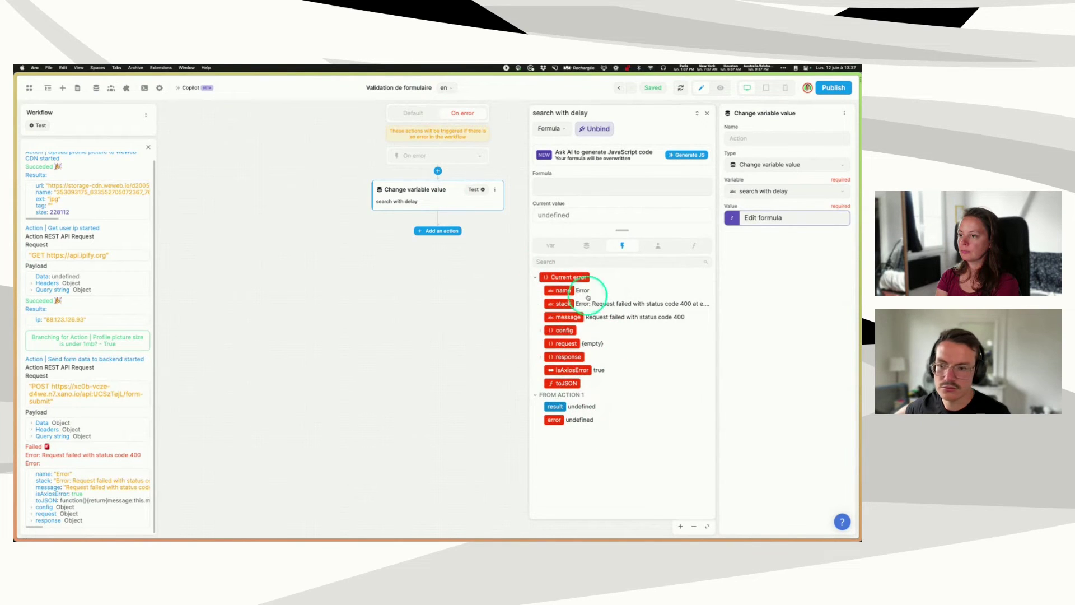
- Unbind the value formula and delete the trial variable-change action
click(598, 129)
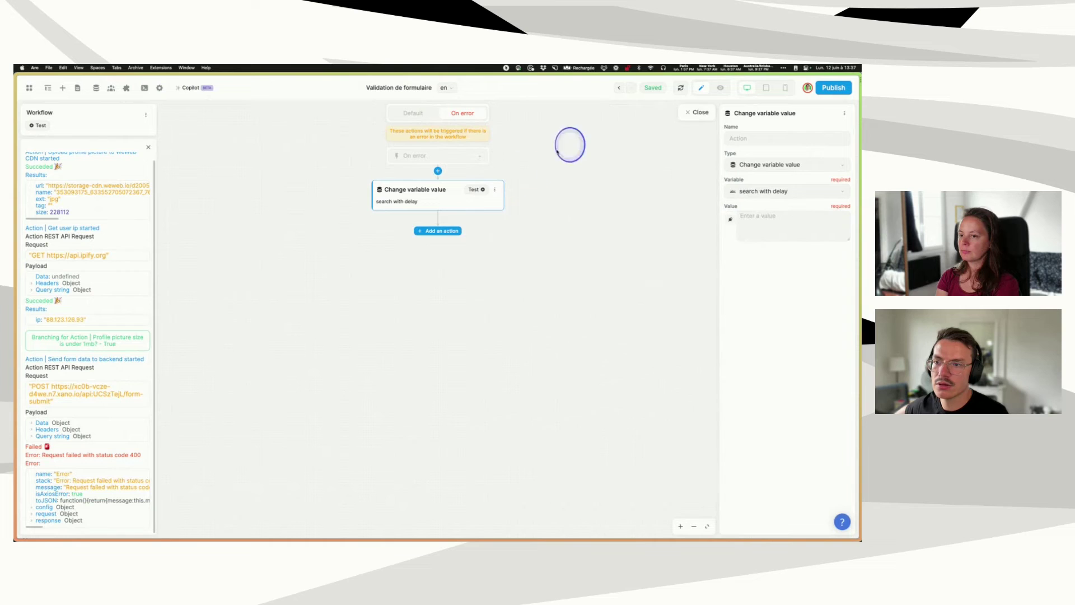
click(494, 189)
click(514, 266)
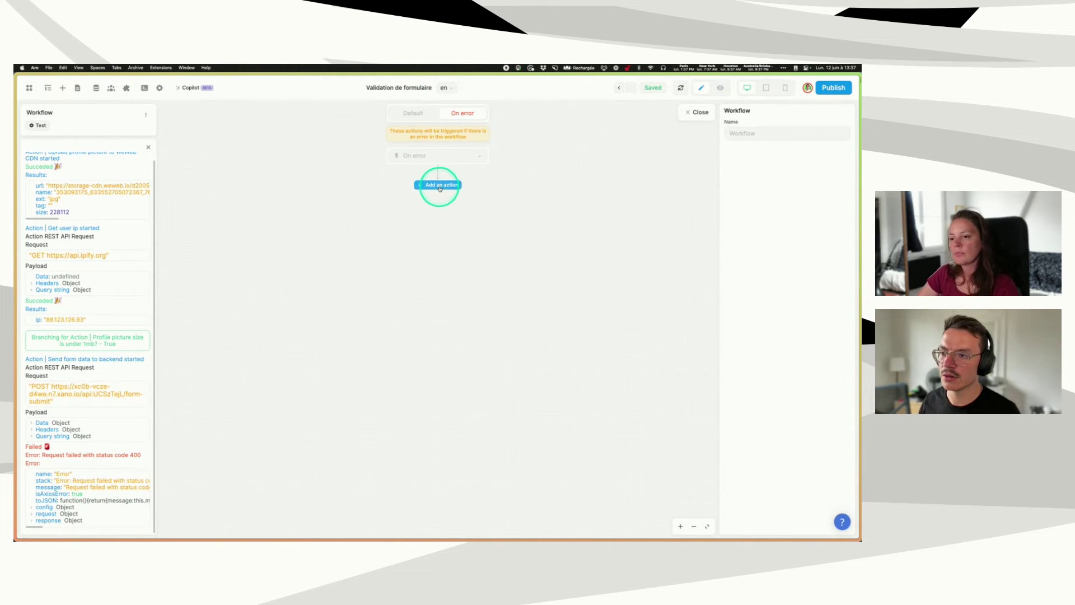
- Insert a True/False split into the on-error branch and select it
click(440, 186)
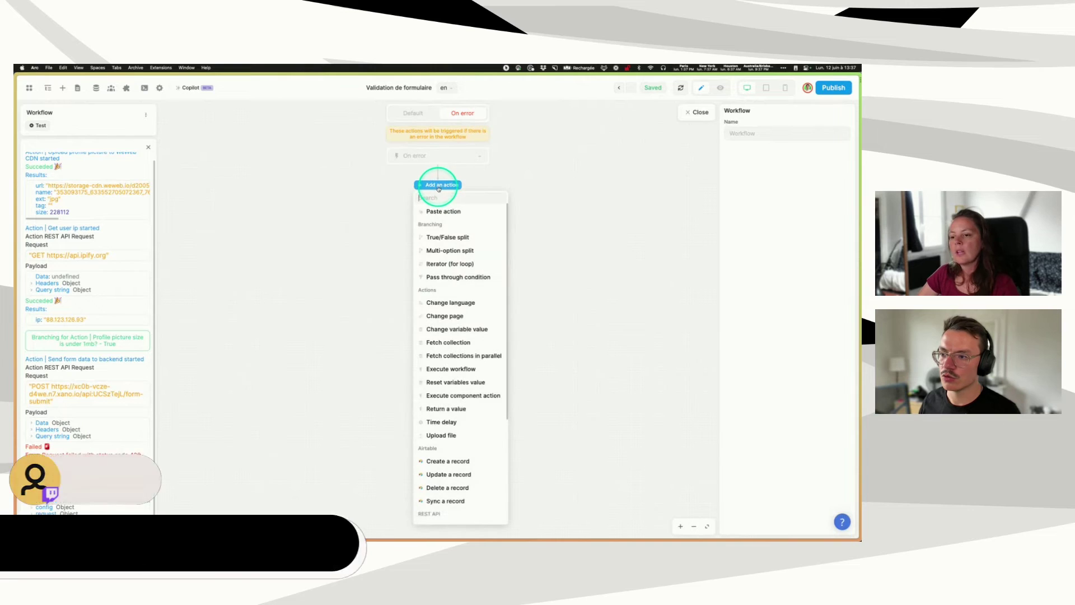
click(443, 238)
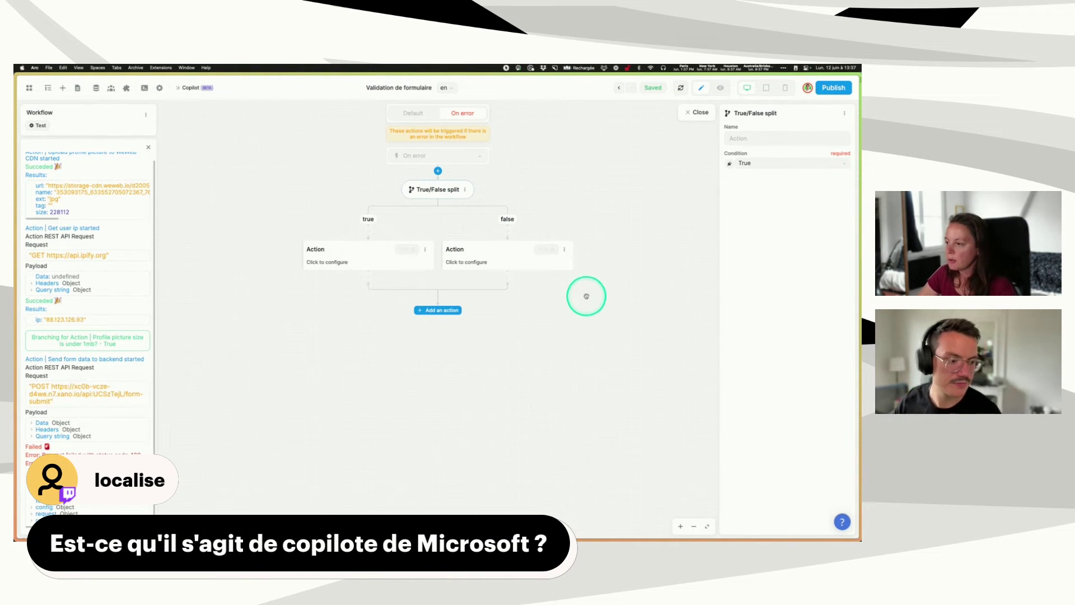
click(579, 310)
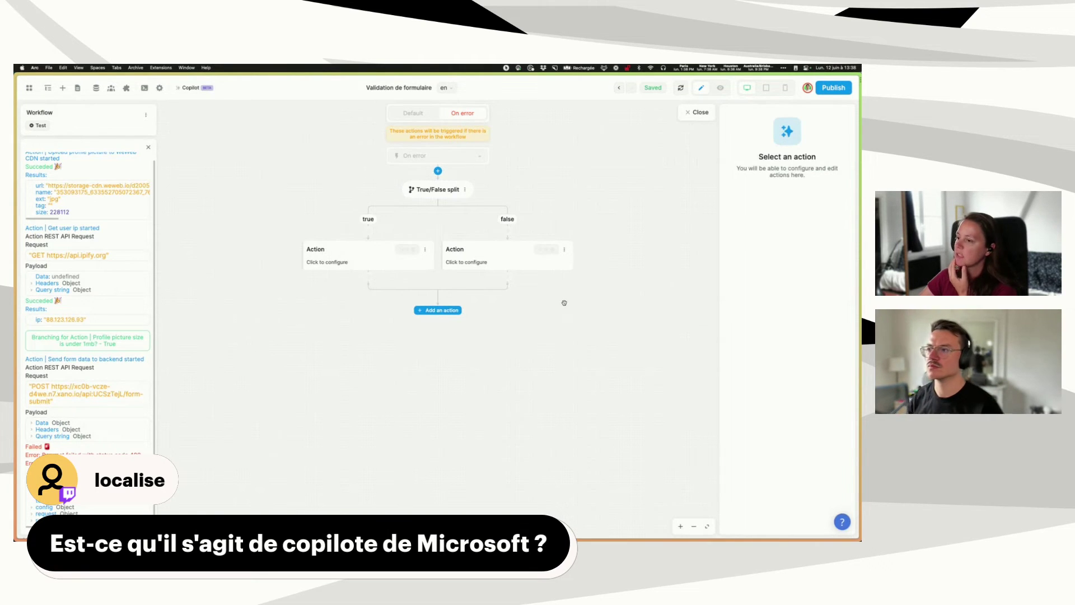
click(426, 188)
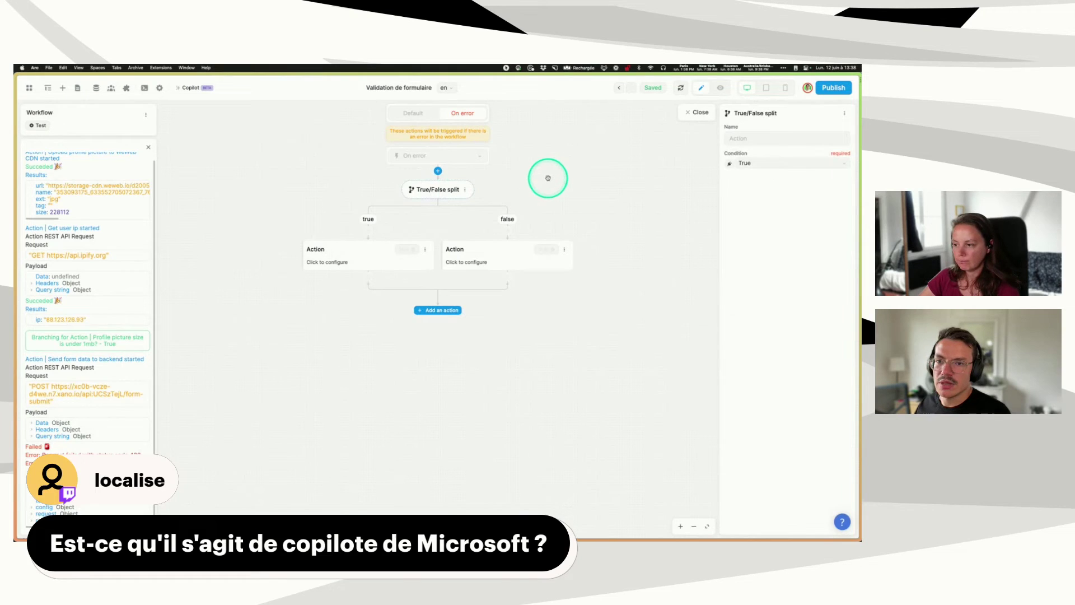
- Name the split 'Missing field error?'
click(745, 138)
click(700, 271)
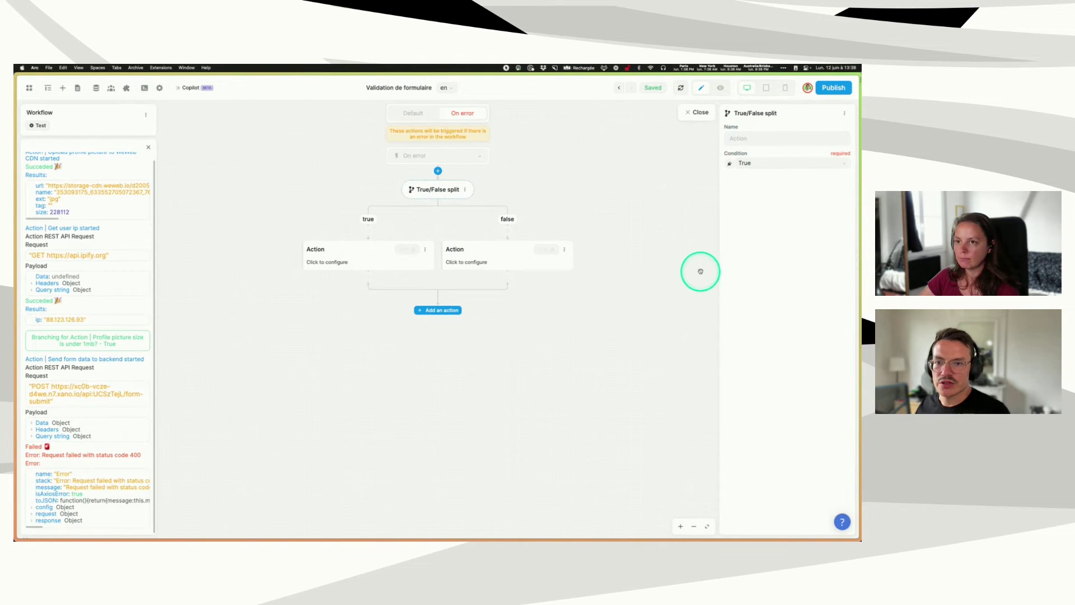
text(I)
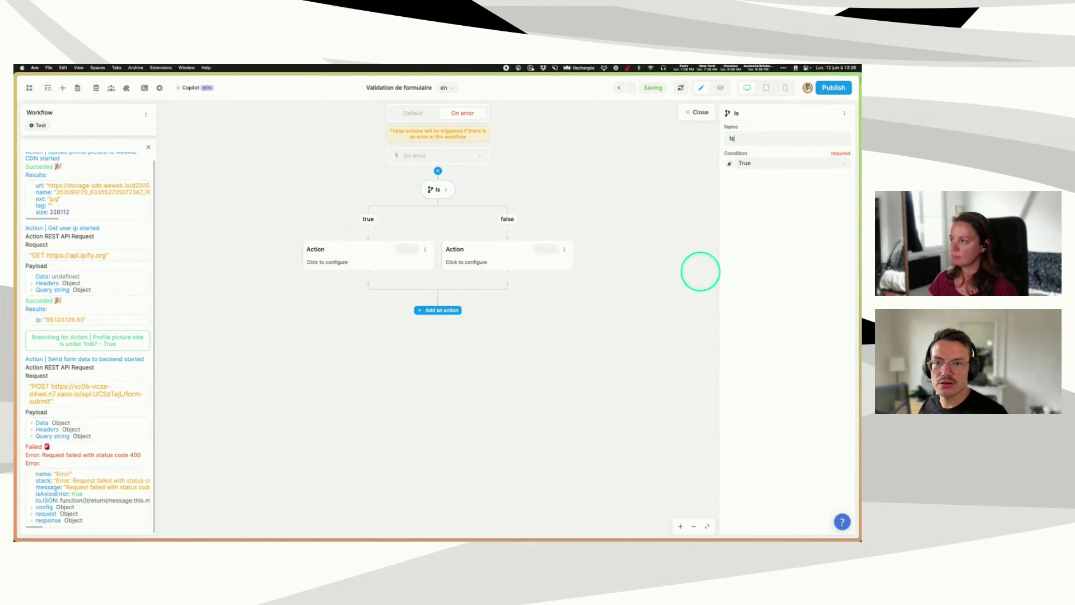
key(BackSpace)
text(Miss)
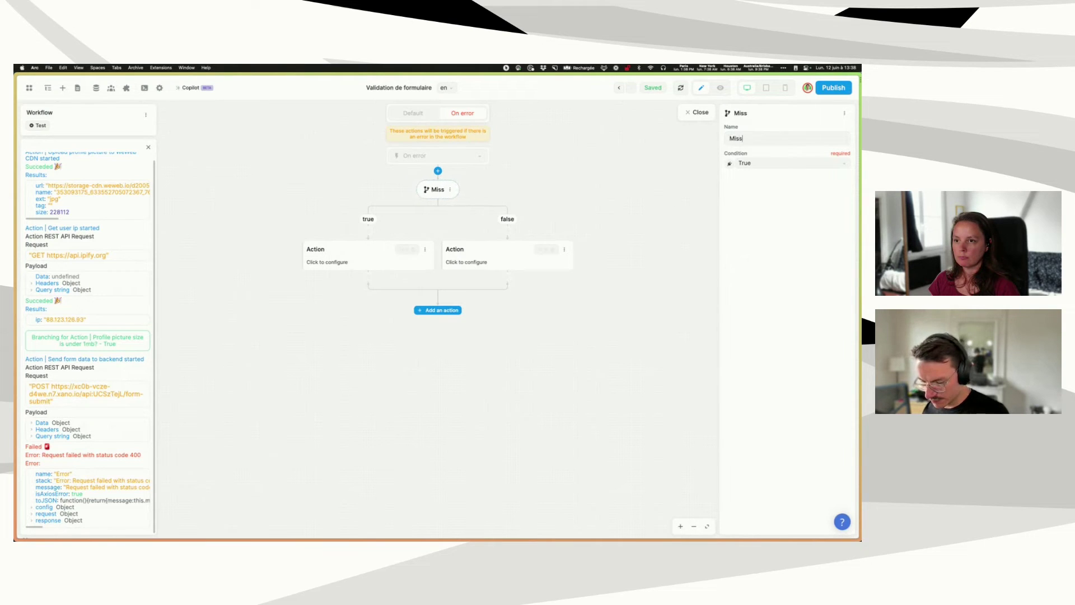
text(ing field )
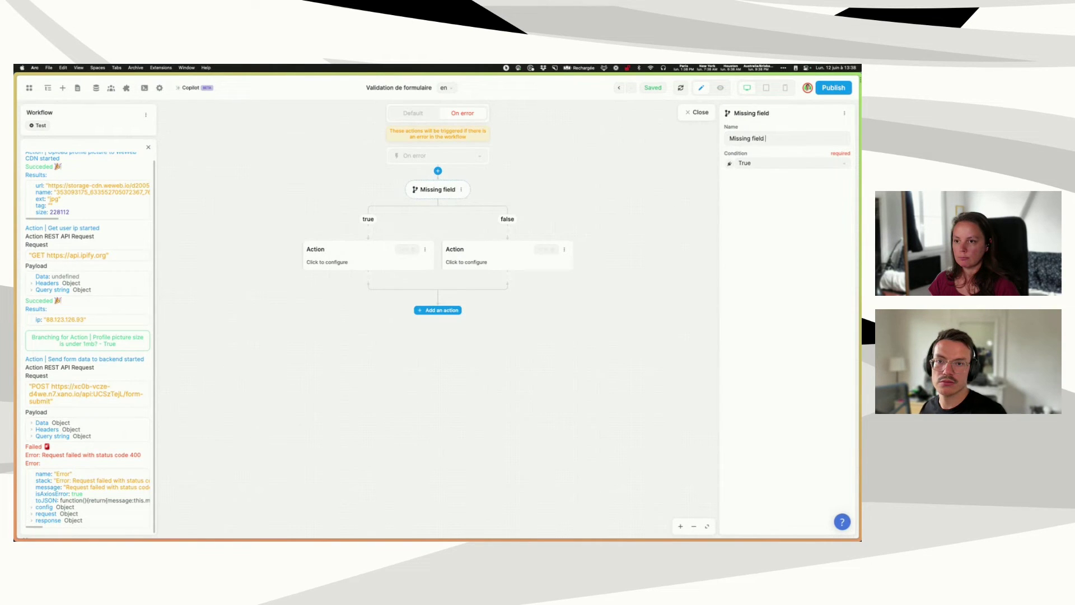
text(error?)
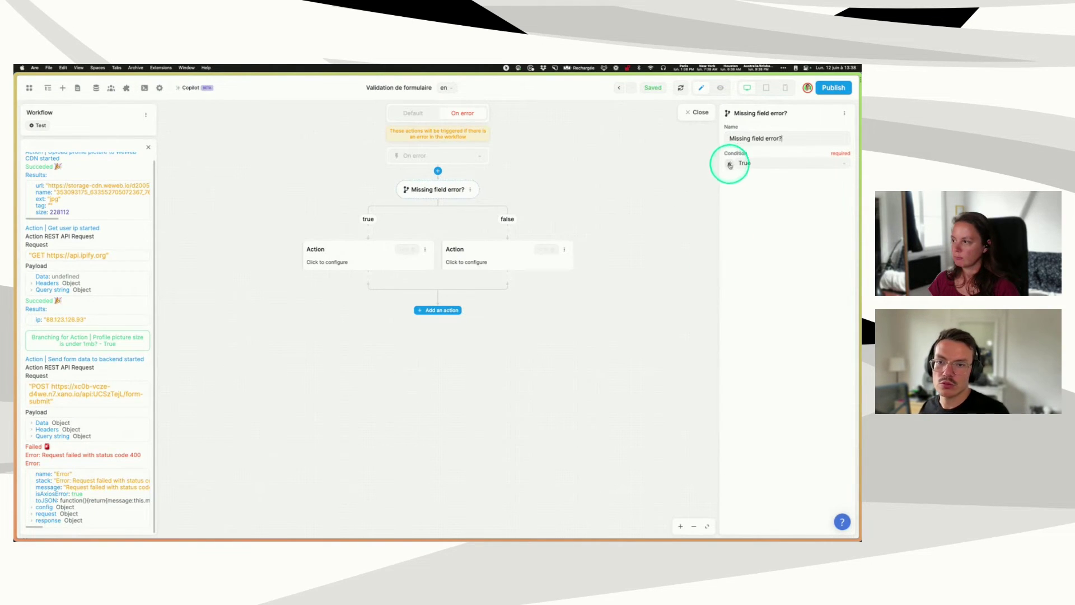
- Set its condition to response status = 400 and message contains "Missing param:"
click(731, 162)
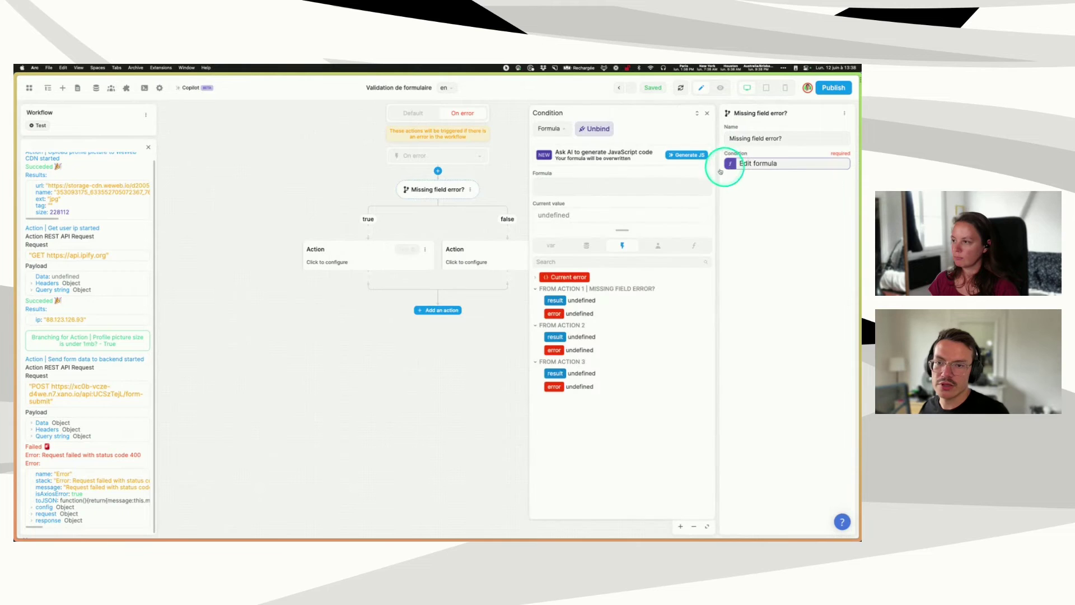
click(535, 277)
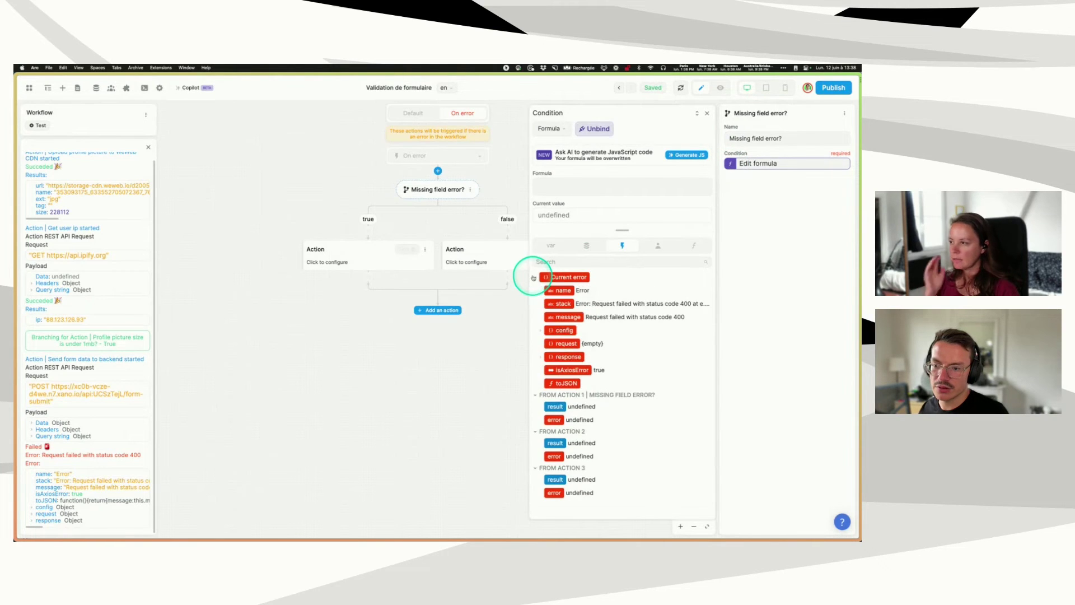
click(541, 357)
click(568, 379)
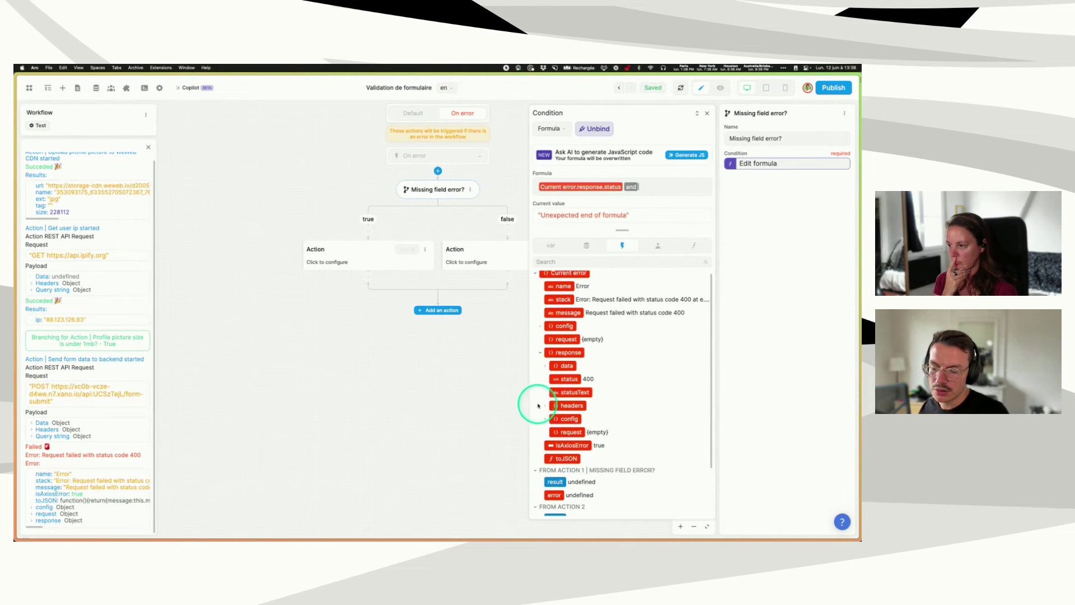
click(544, 366)
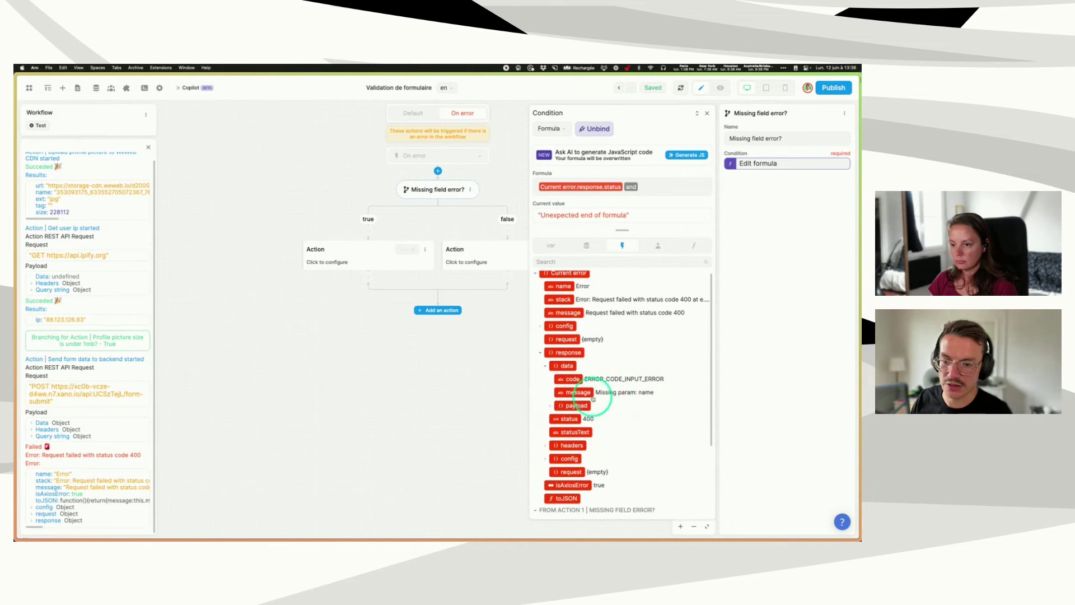
click(582, 392)
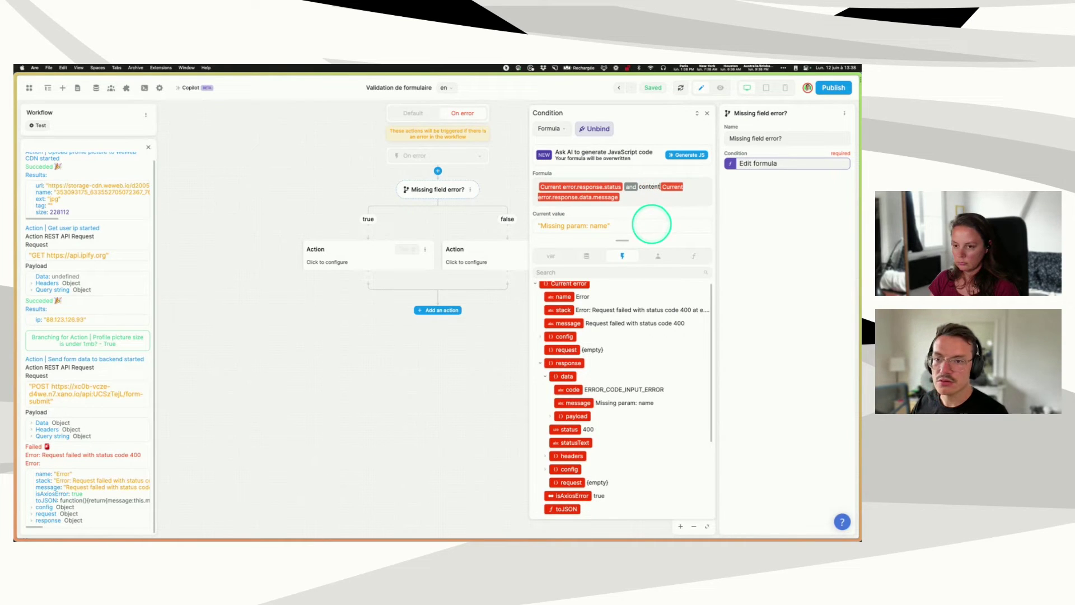
key(BackSpace)
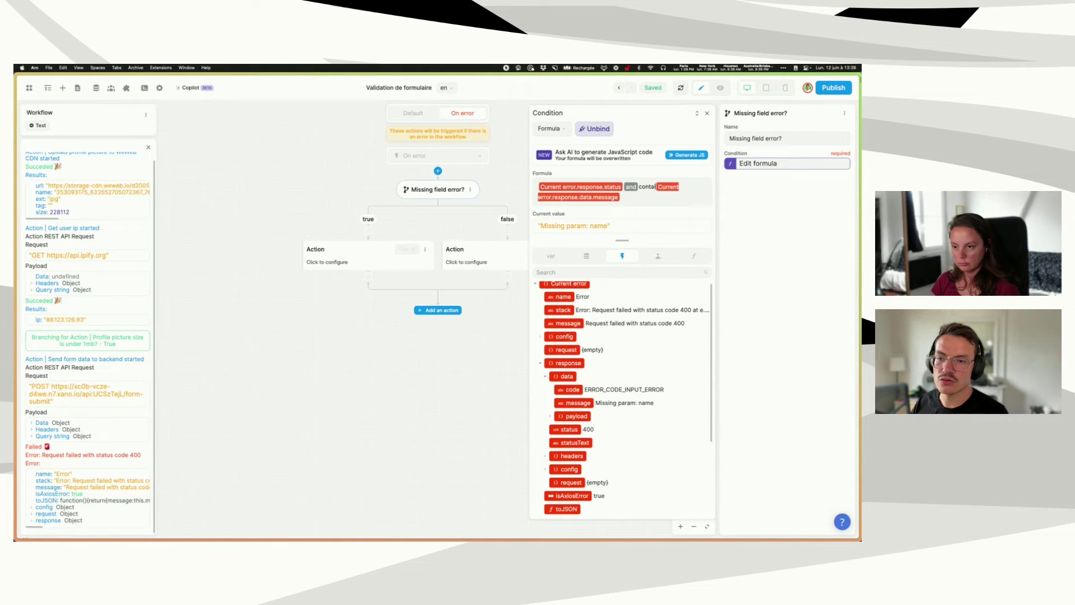
text(ns ()
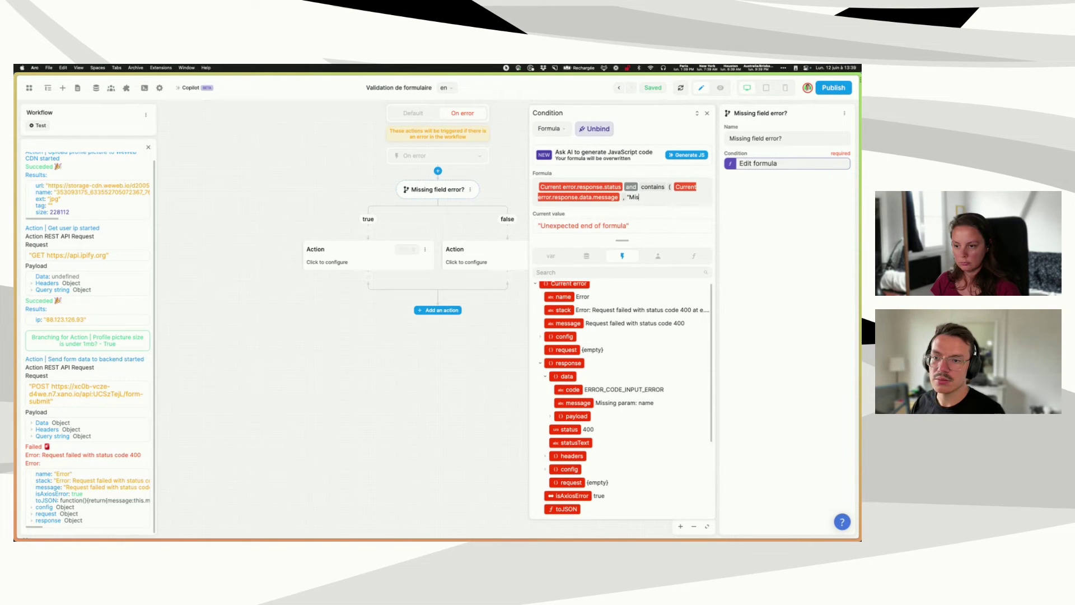
text(g param:)
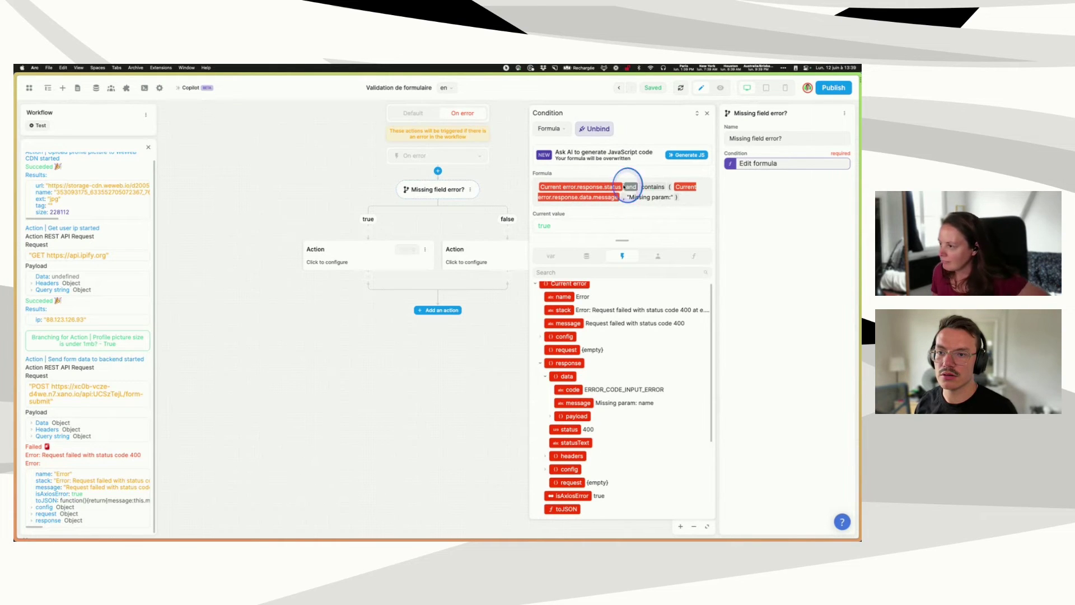
text(= 400)
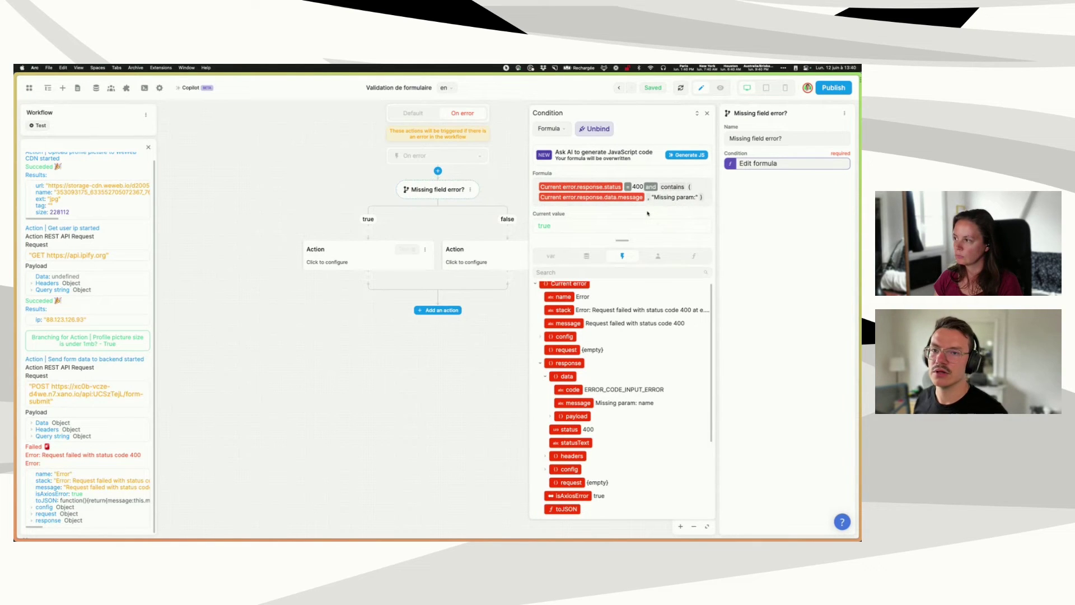
- Close the condition editor, then add and remove a trial Multi-option split above Missing field error?
click(707, 113)
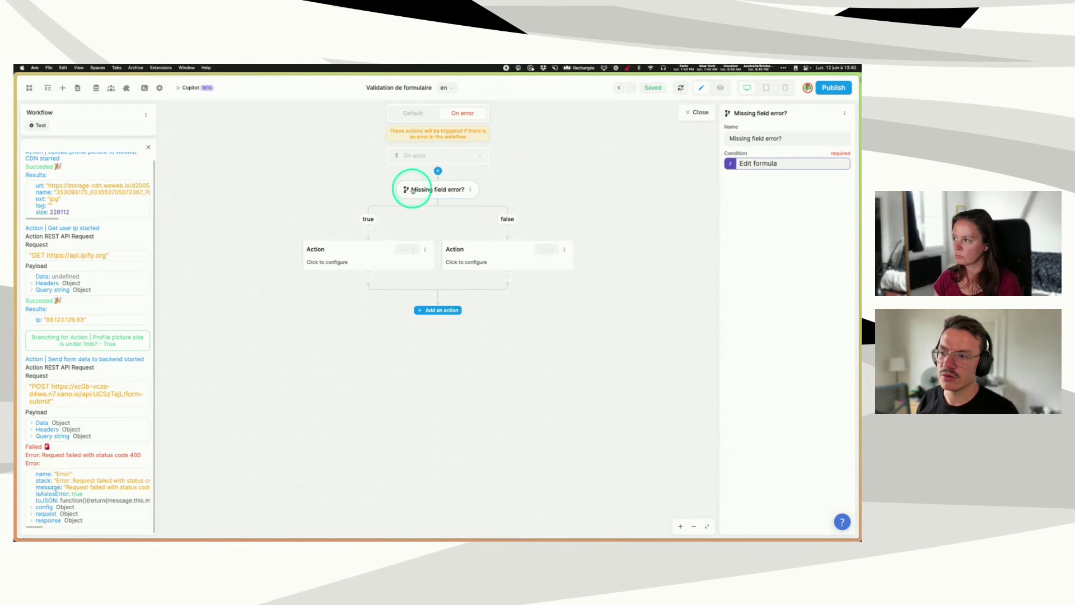
click(438, 170)
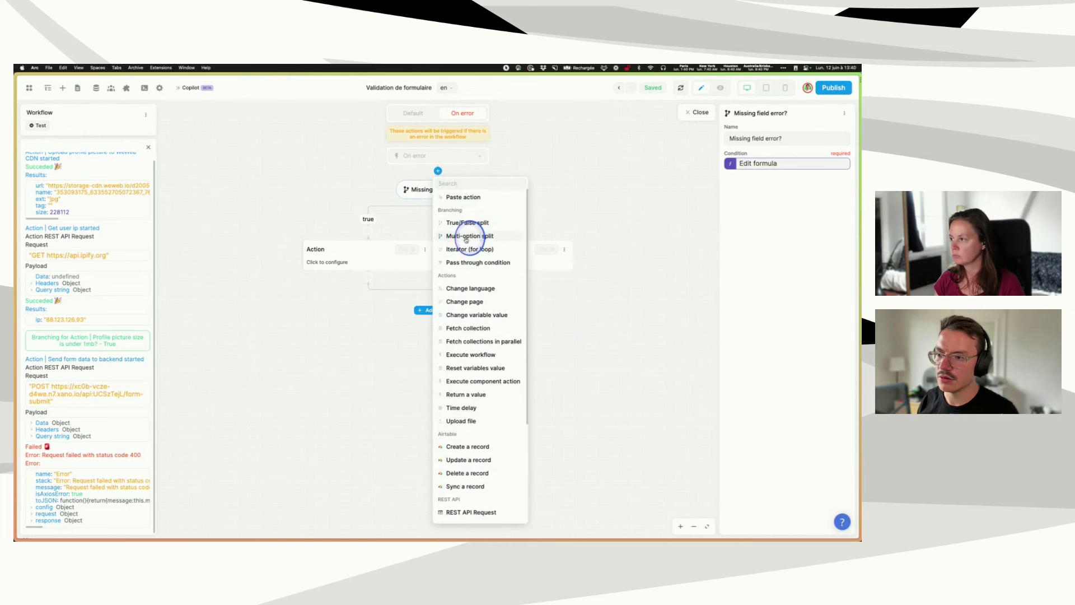
click(457, 230)
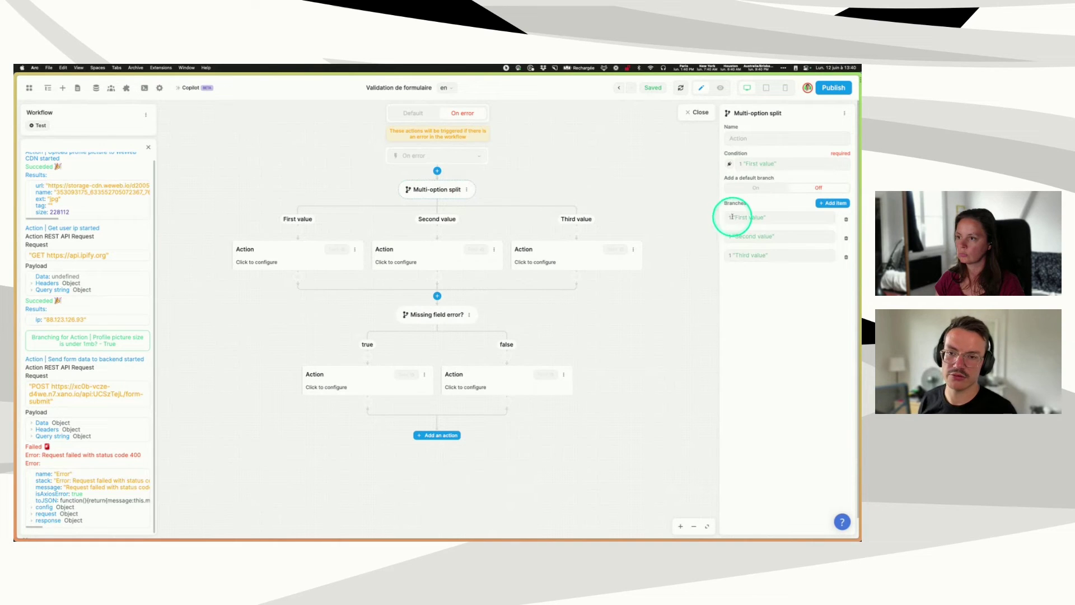
click(801, 217)
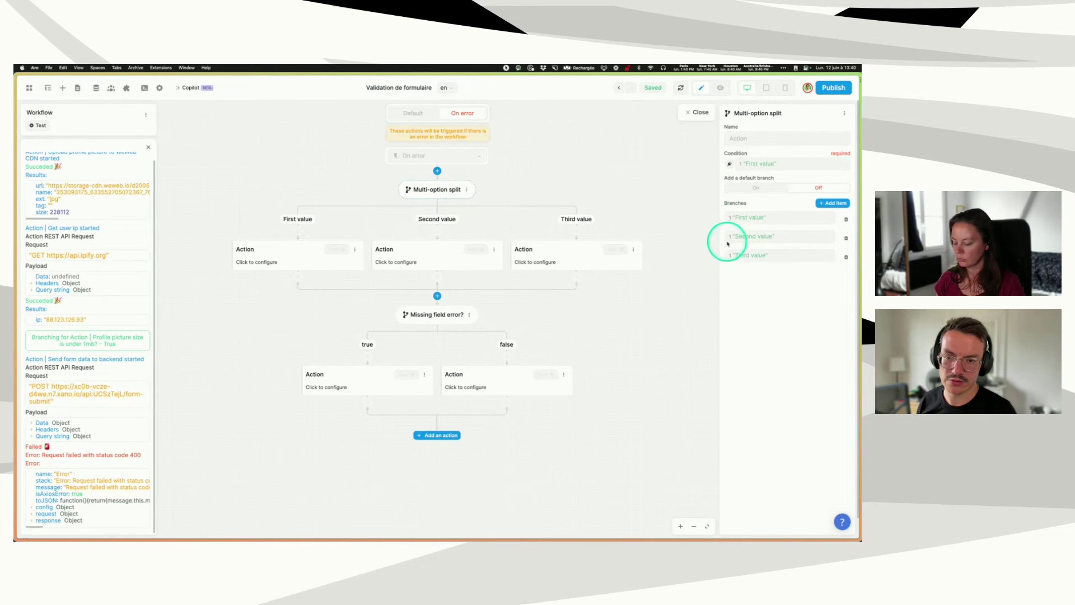
click(466, 189)
click(491, 284)
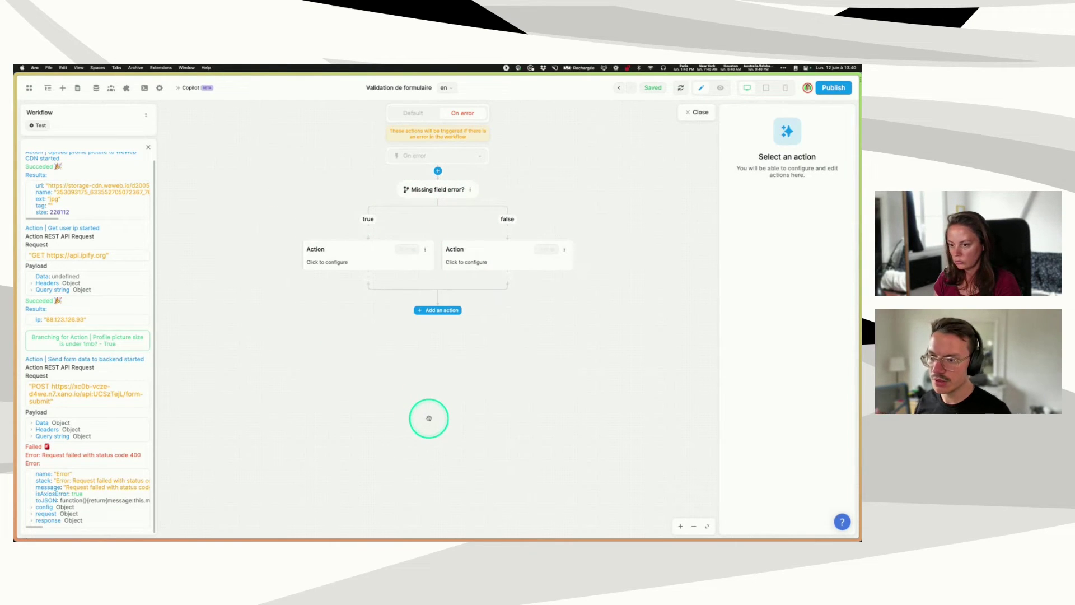
- Delete the false-branch placeholder and make the remaining action a Change variable value
click(488, 253)
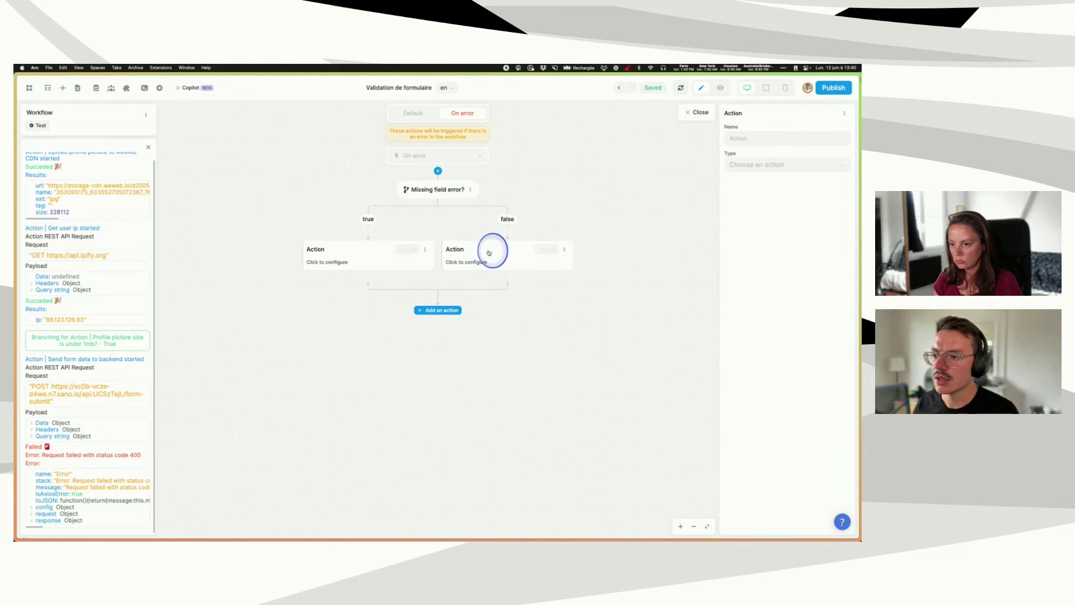
click(564, 250)
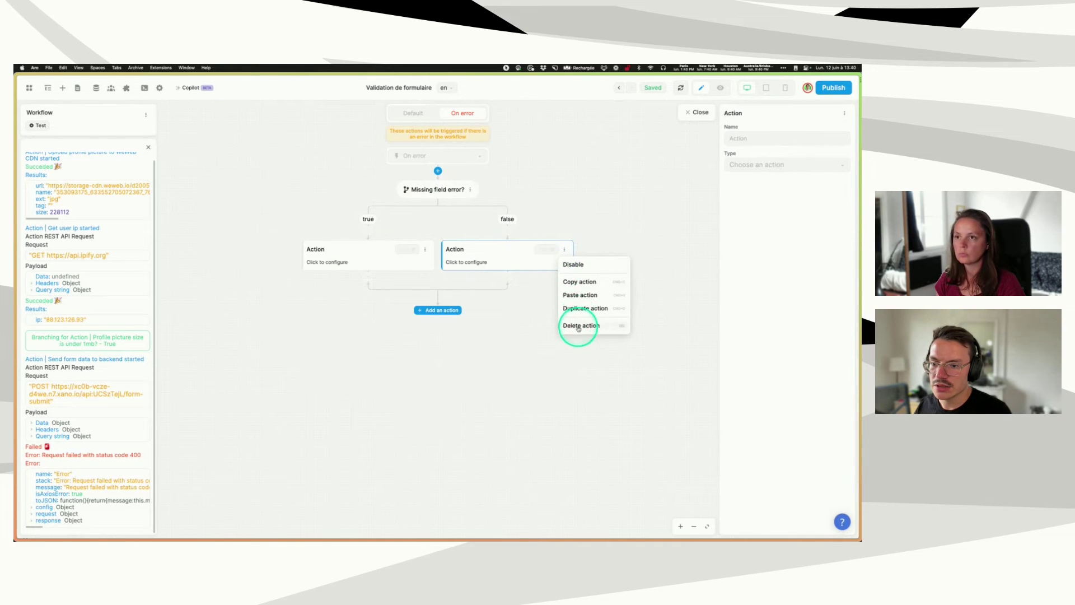
click(578, 327)
click(403, 254)
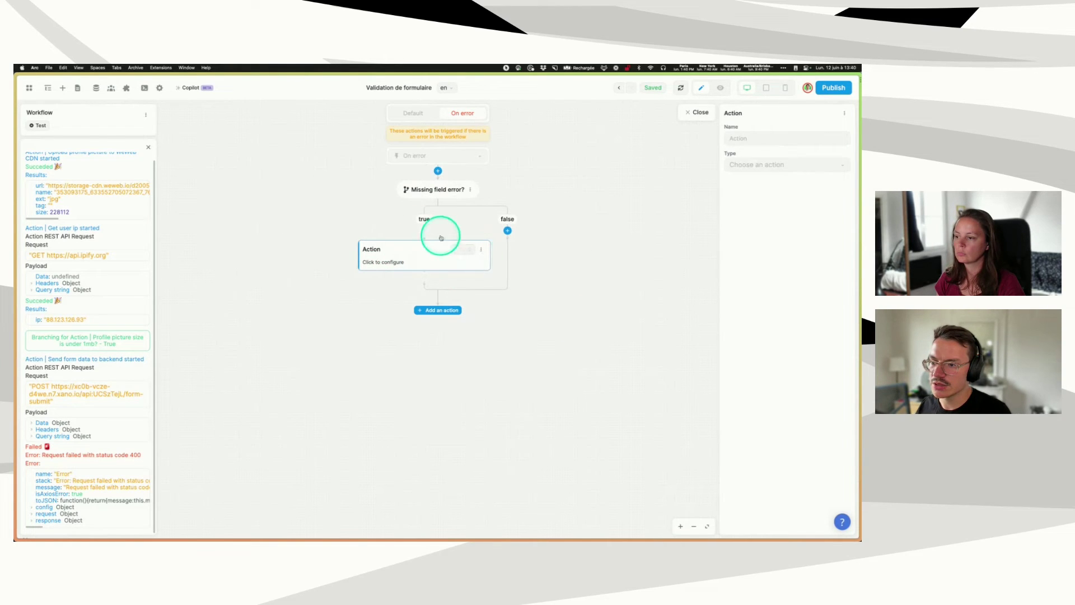
click(480, 249)
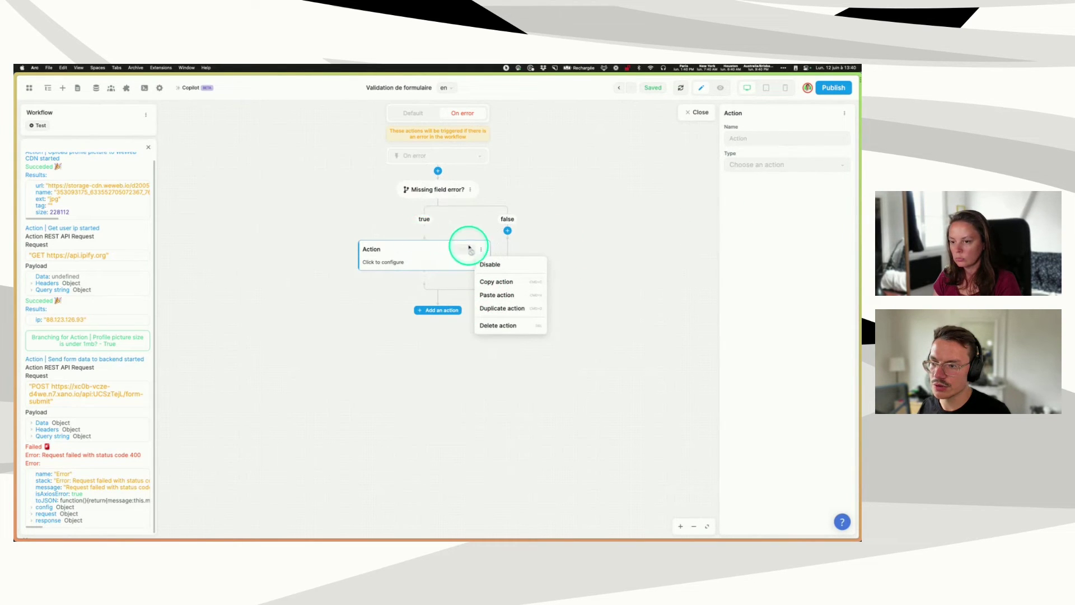
click(780, 165)
click(759, 208)
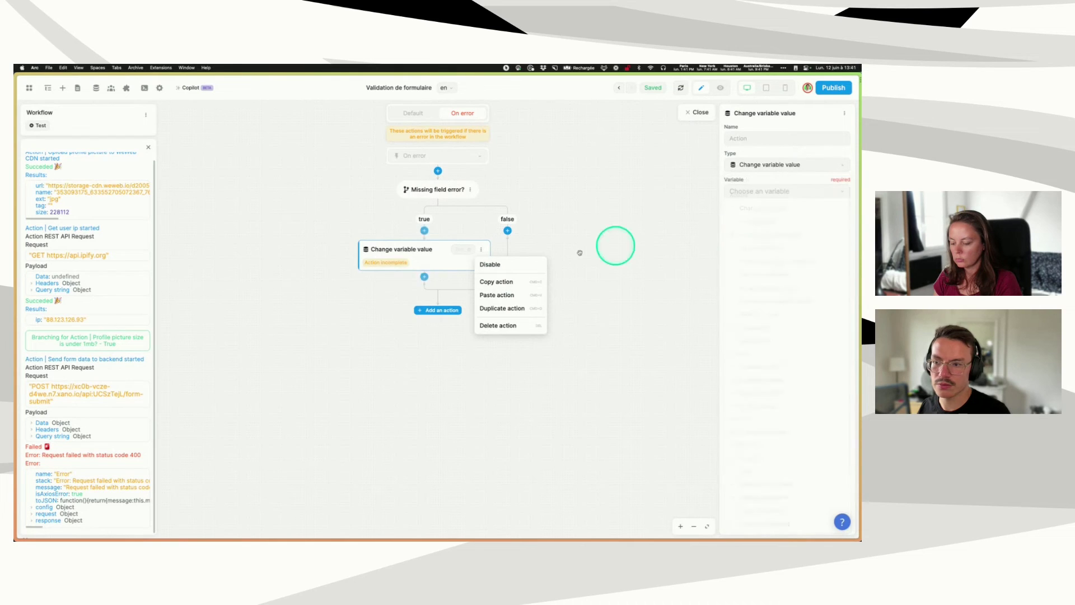
click(665, 281)
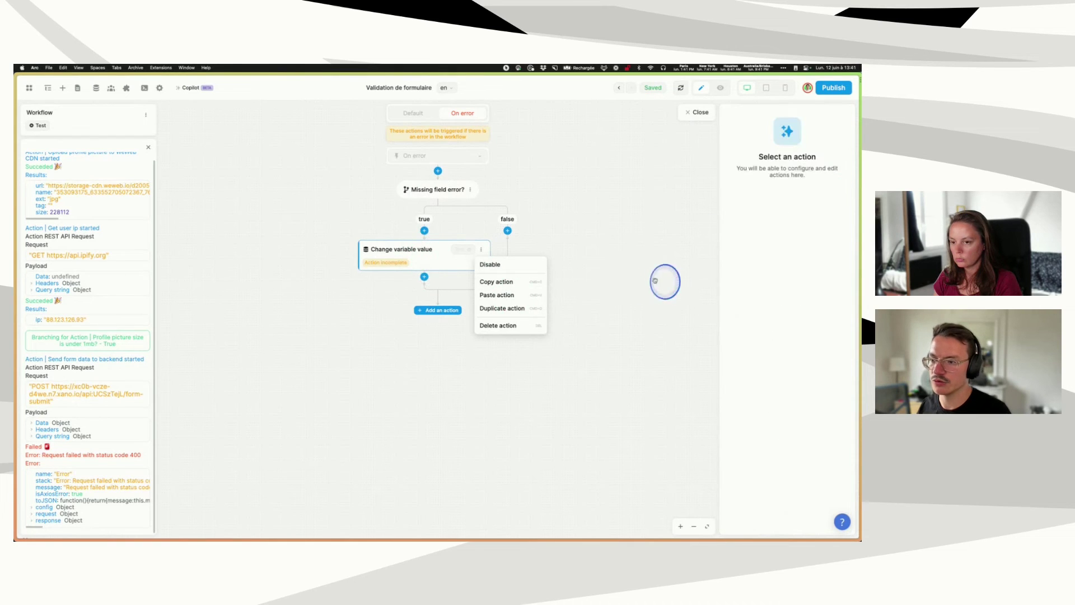
- Add a True/False split named 'Missing email?' on the true branch and delete the Change variable value step
click(424, 231)
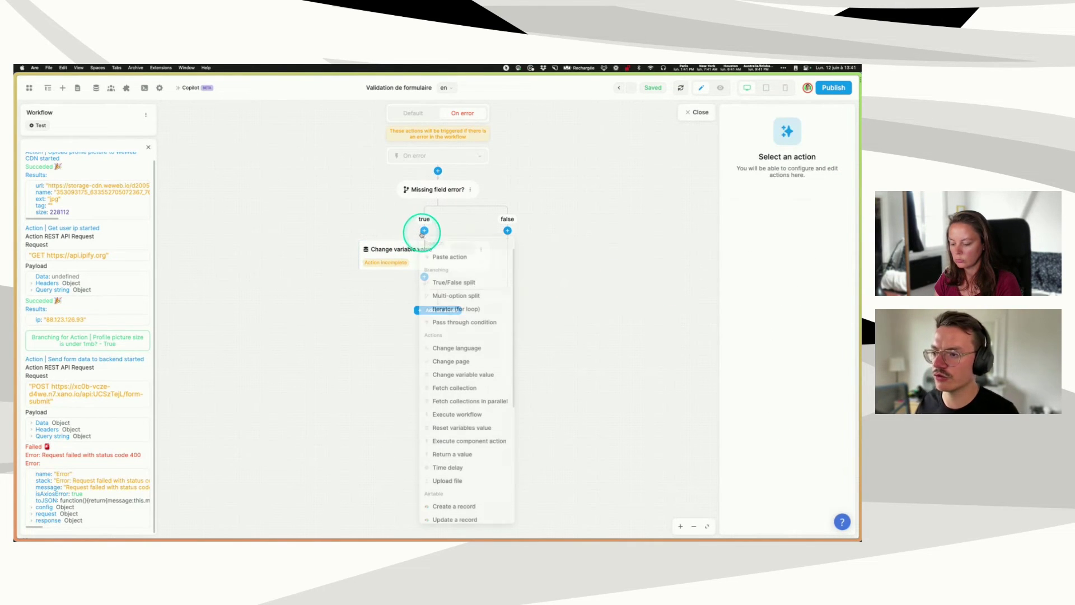
click(462, 283)
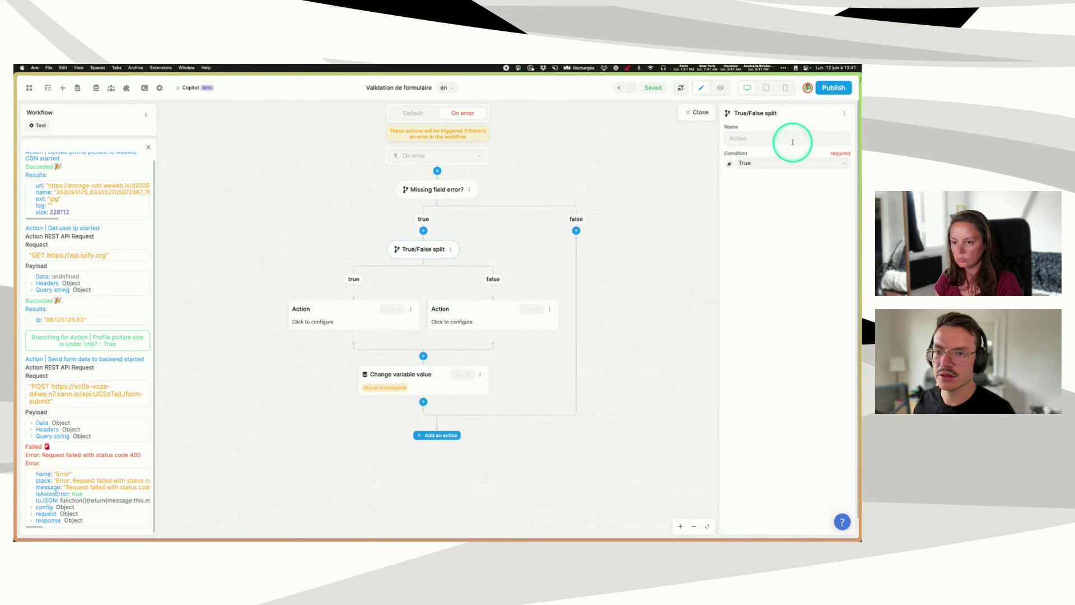
click(770, 138)
text(Missin)
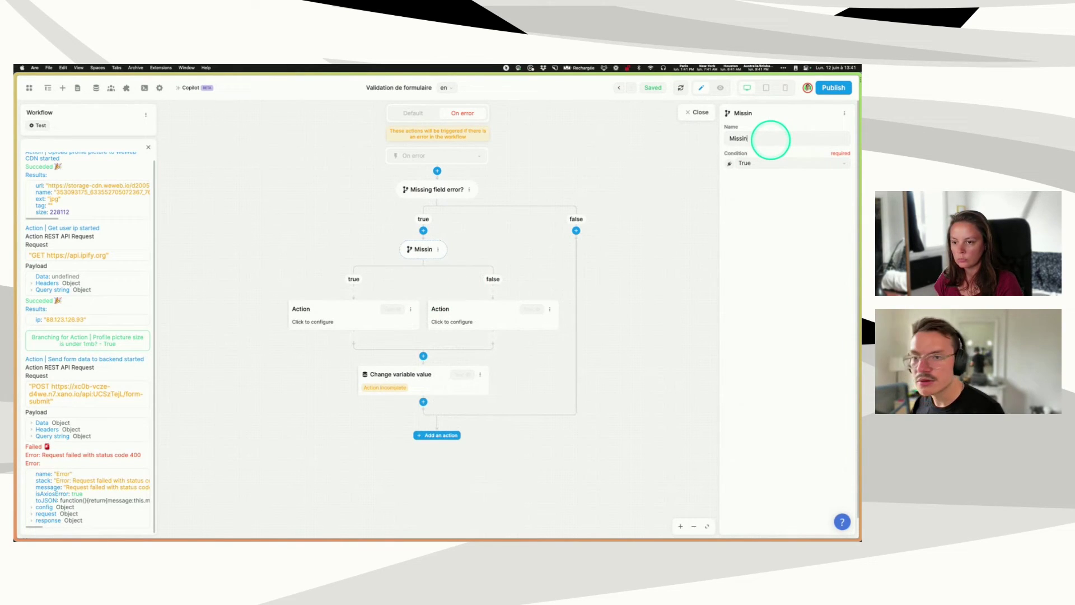
text(g email?)
click(737, 188)
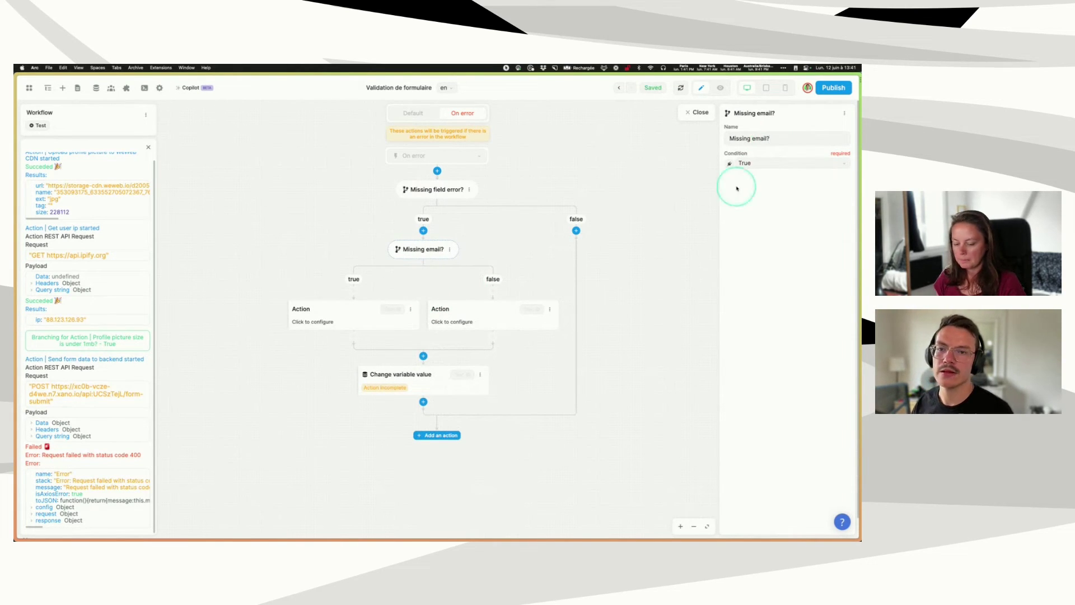
click(480, 374)
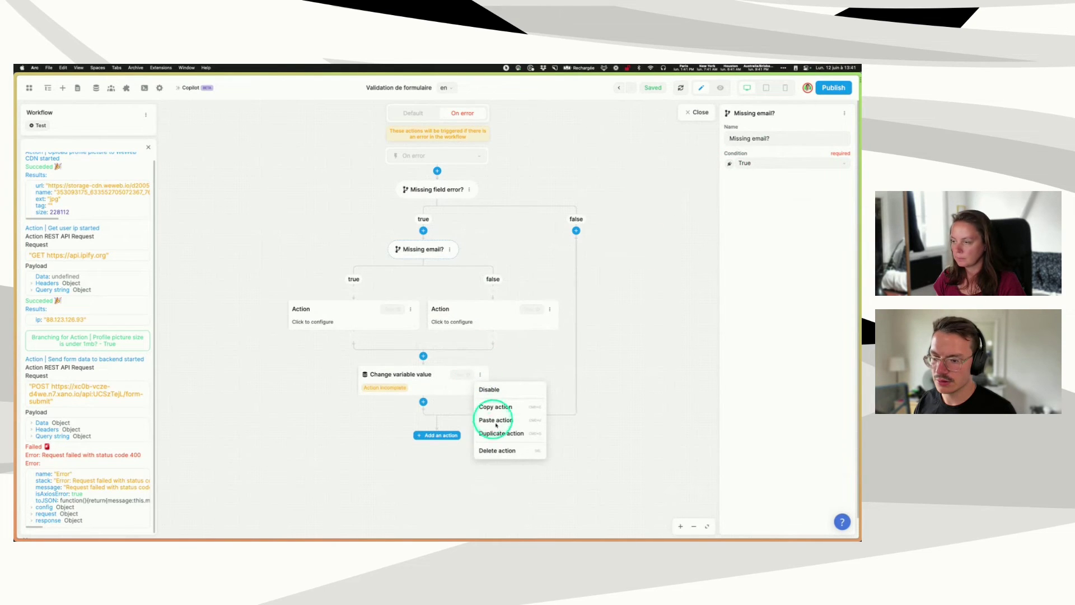
click(497, 450)
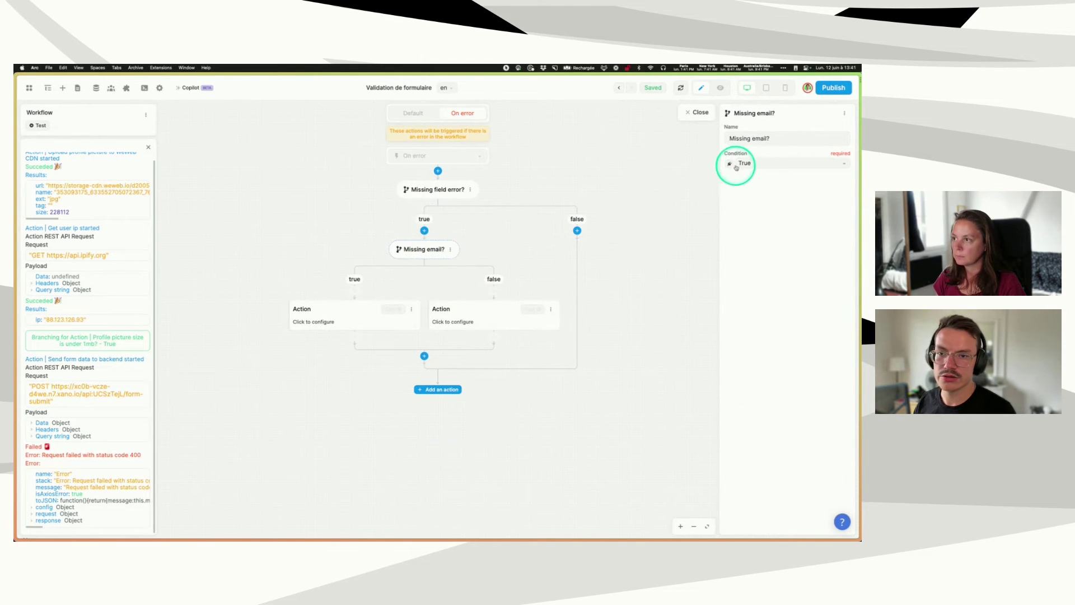
- Set the Missing email? condition to contains(Current error response data message, "email")
click(736, 167)
click(566, 296)
click(536, 277)
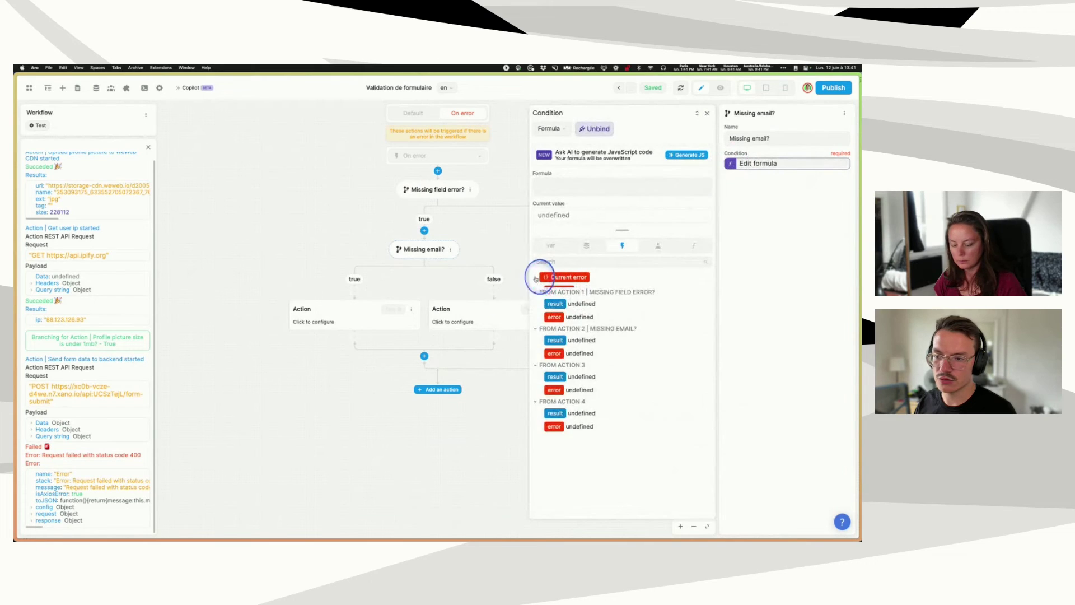
click(540, 357)
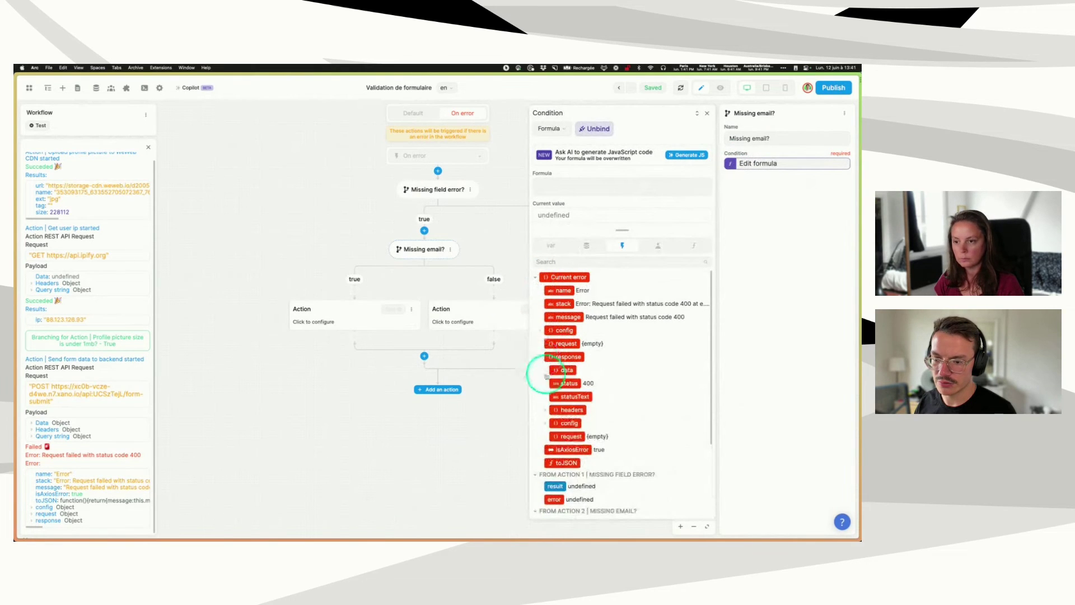
click(545, 370)
click(574, 398)
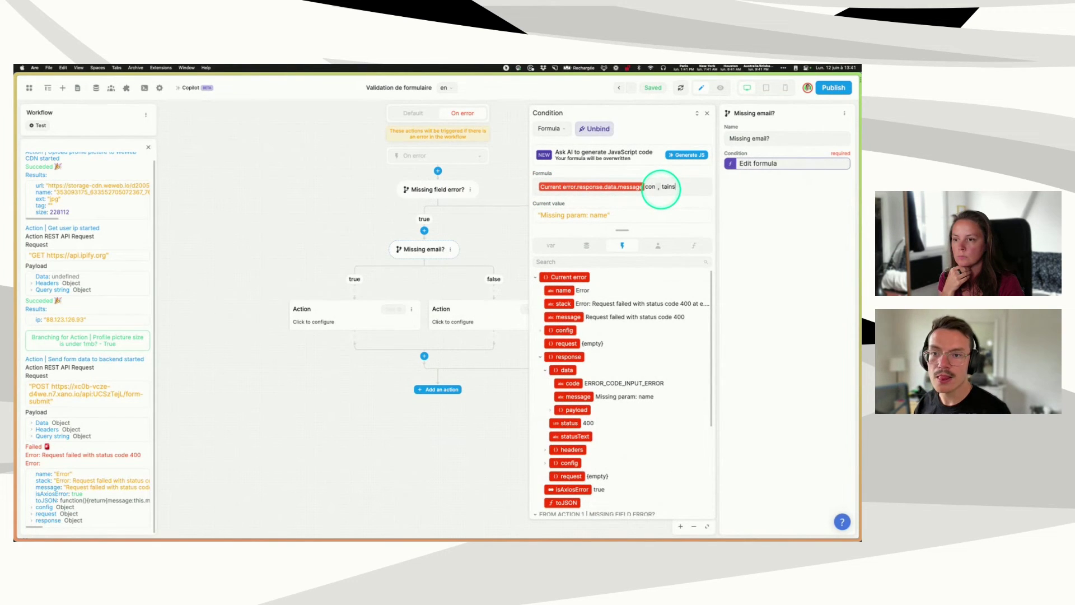
text(contains ( , ")
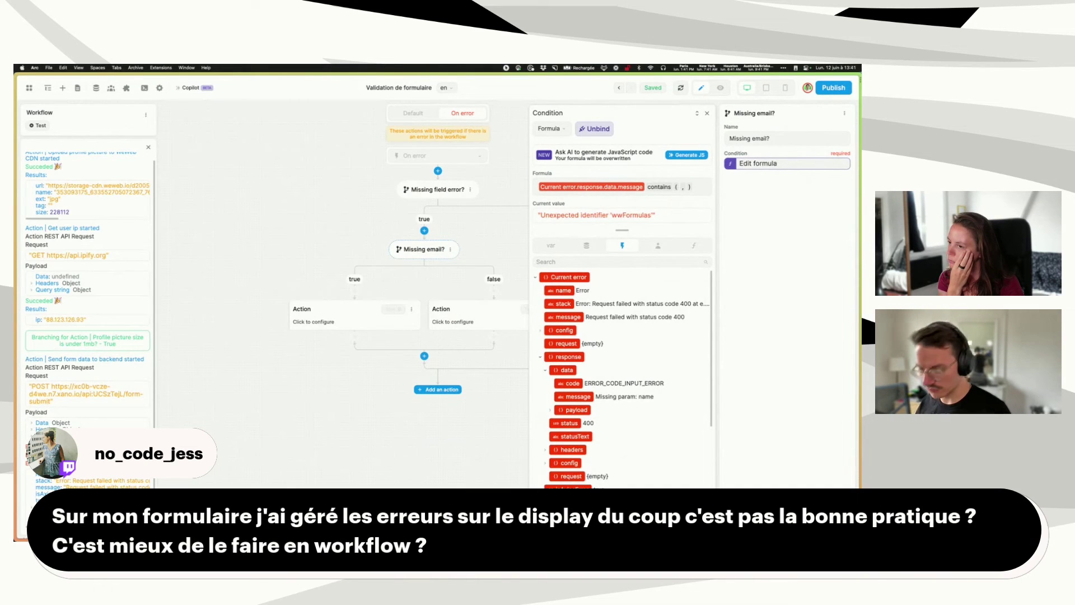
text(email)
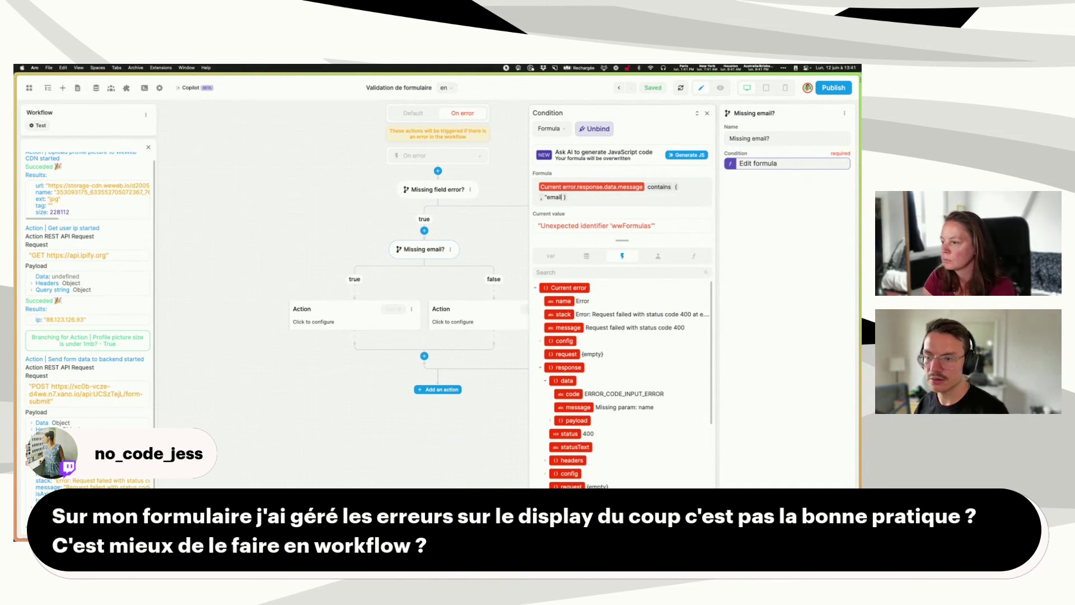
drag(618, 187, 686, 188)
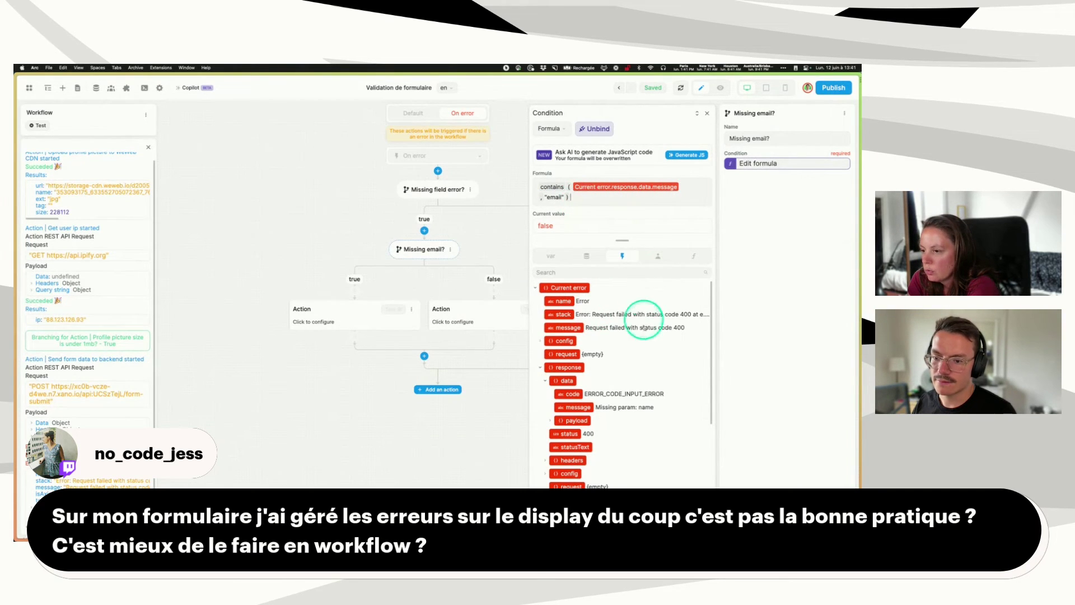
click(656, 213)
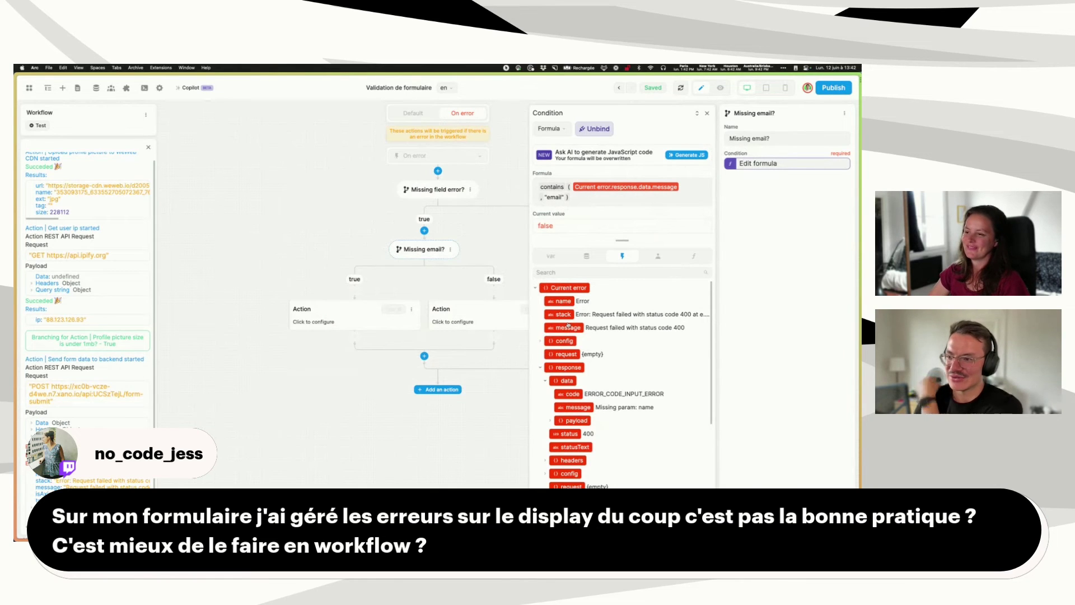
- Close the Missing email? condition formula editor
click(706, 115)
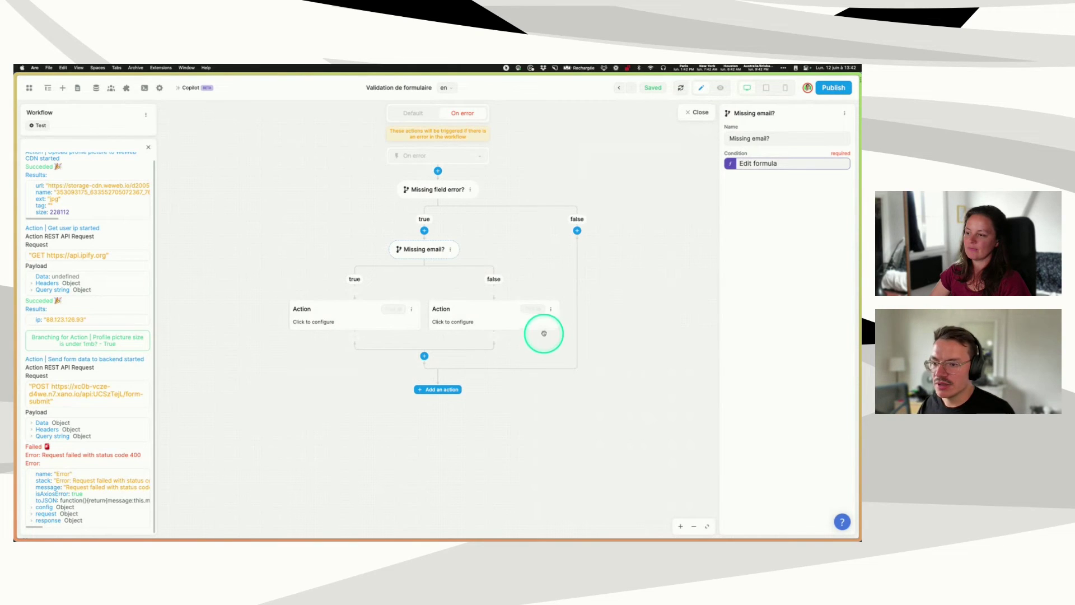
- Delete the false-branch placeholder action under Missing email?
click(550, 308)
click(556, 386)
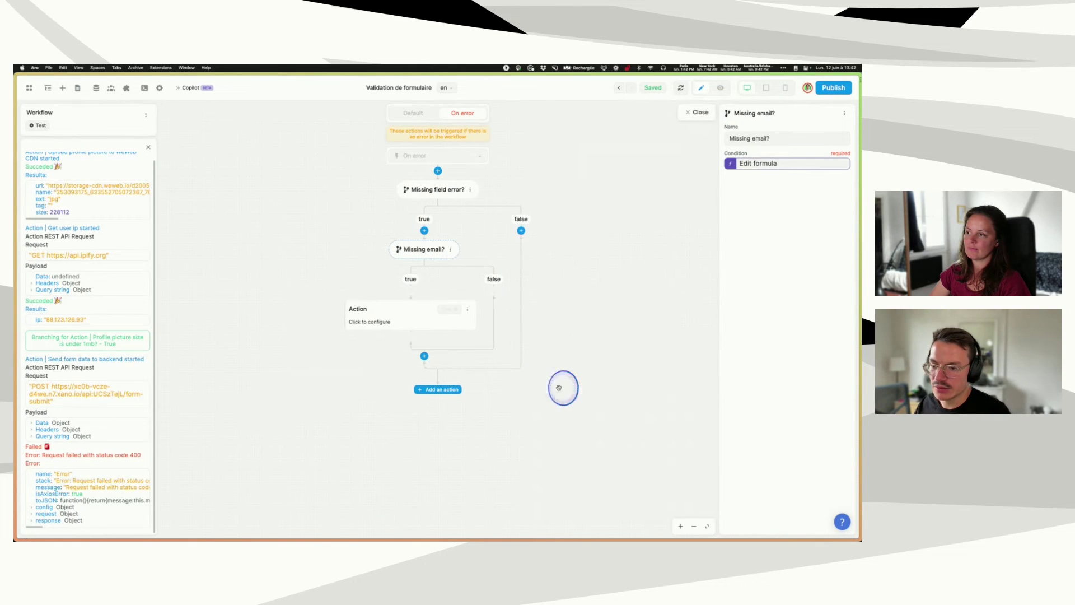
click(378, 314)
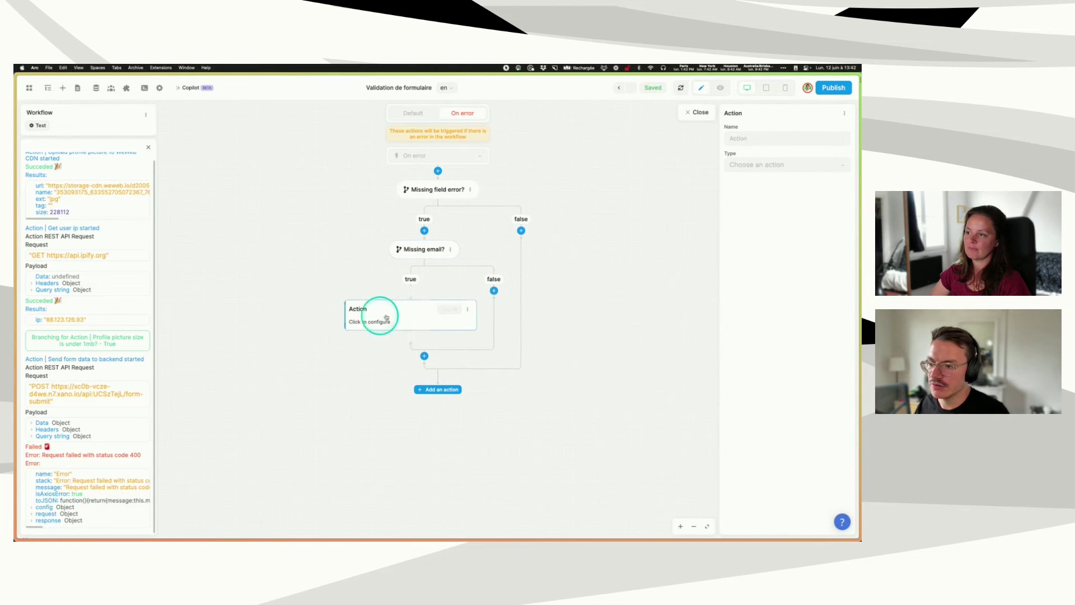
- Name the remaining action 'Display email error' and make it change the email hint variable
click(751, 137)
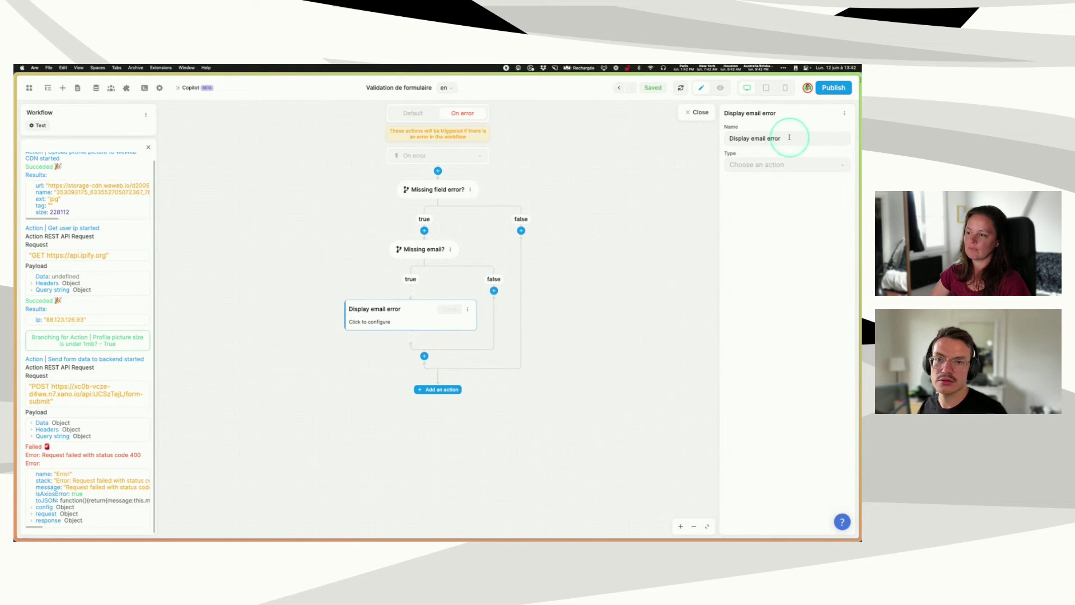
click(768, 167)
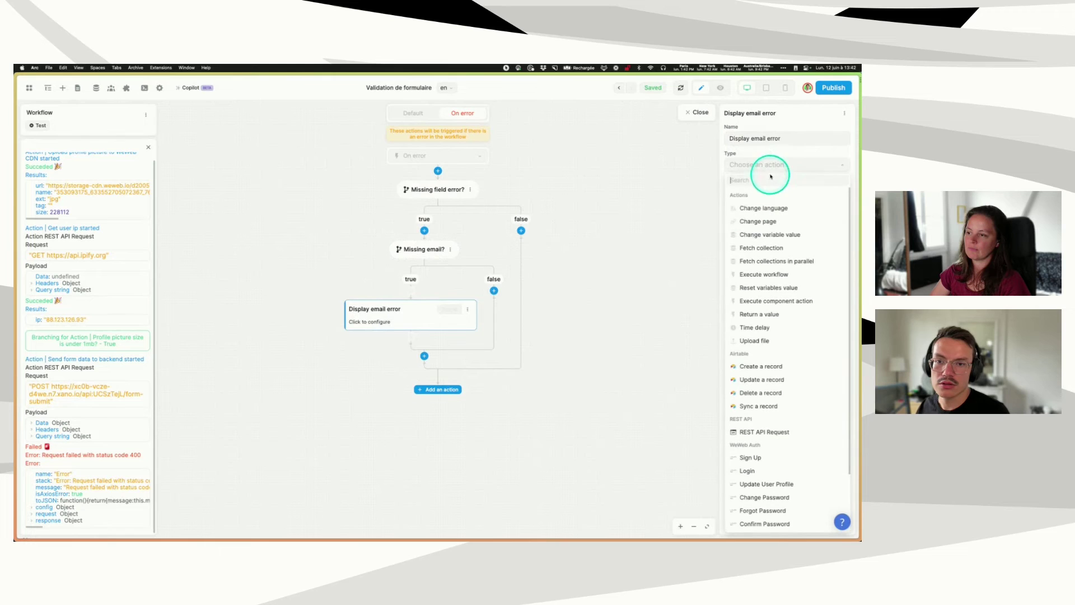
click(757, 235)
click(771, 191)
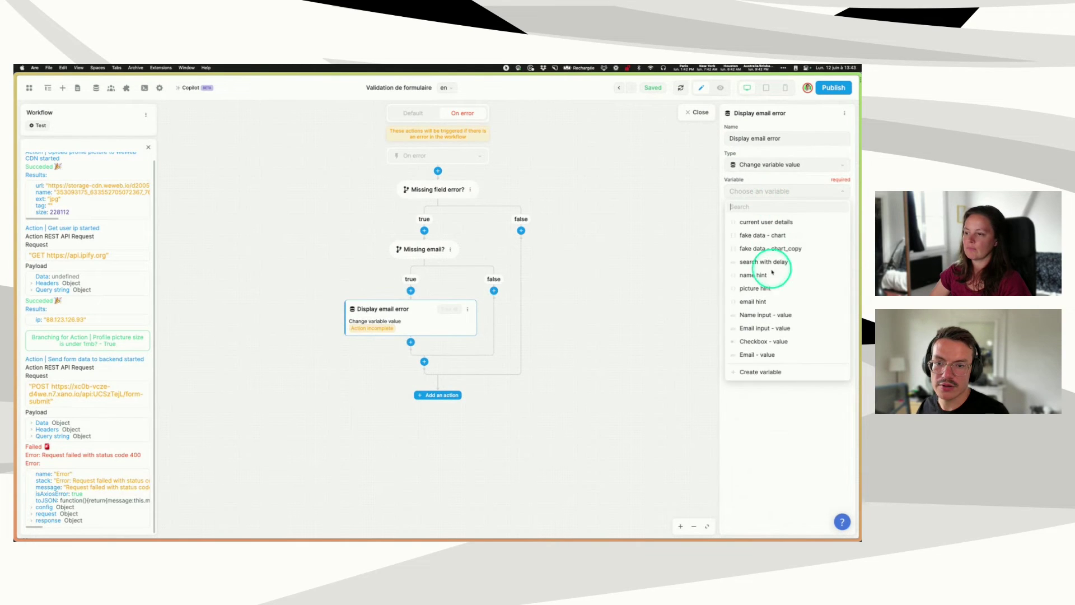
click(753, 301)
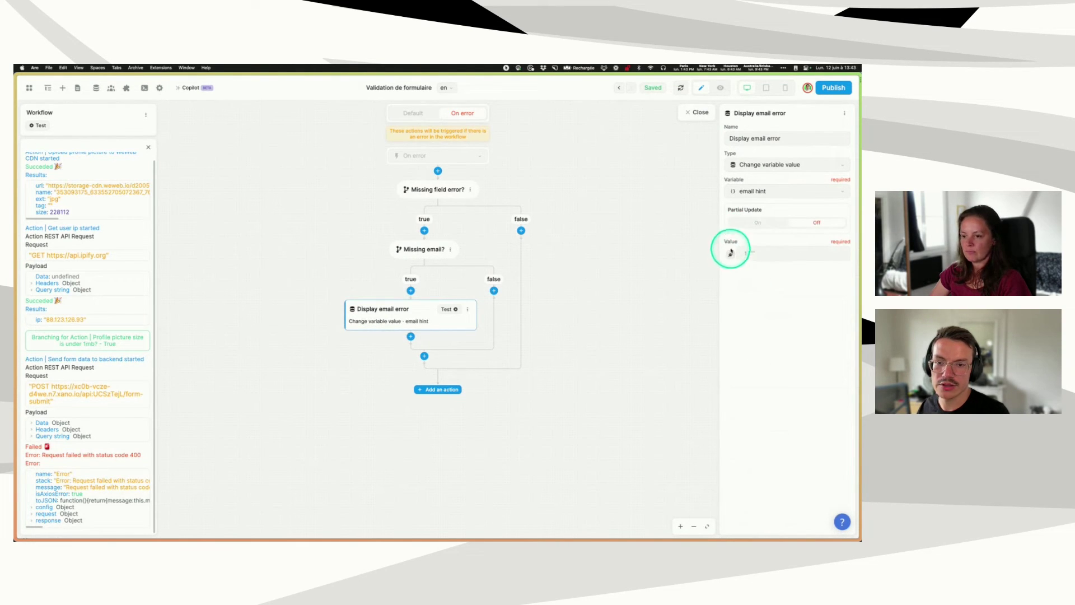
click(730, 252)
click(607, 187)
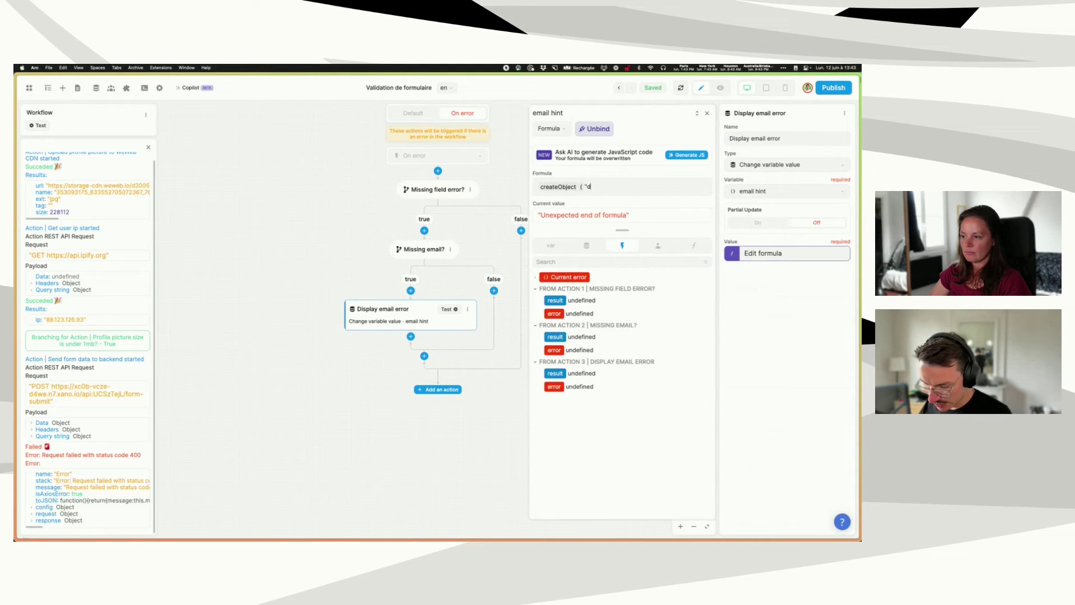
- Set the email hint value to createObject("display", true, "text", "Please enter an email")
text(lay" , )
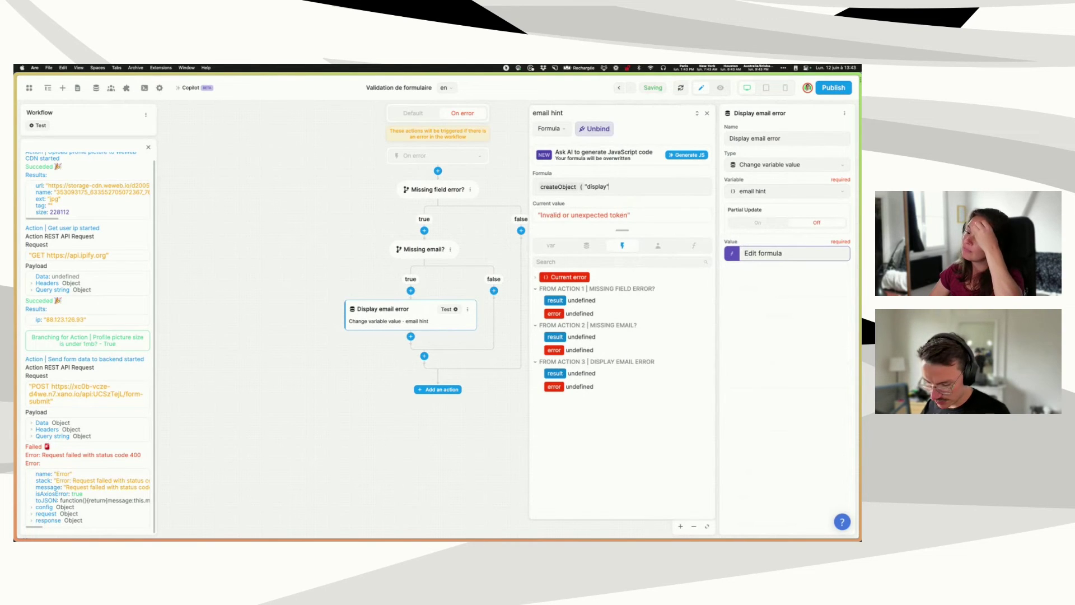
text(true ,)
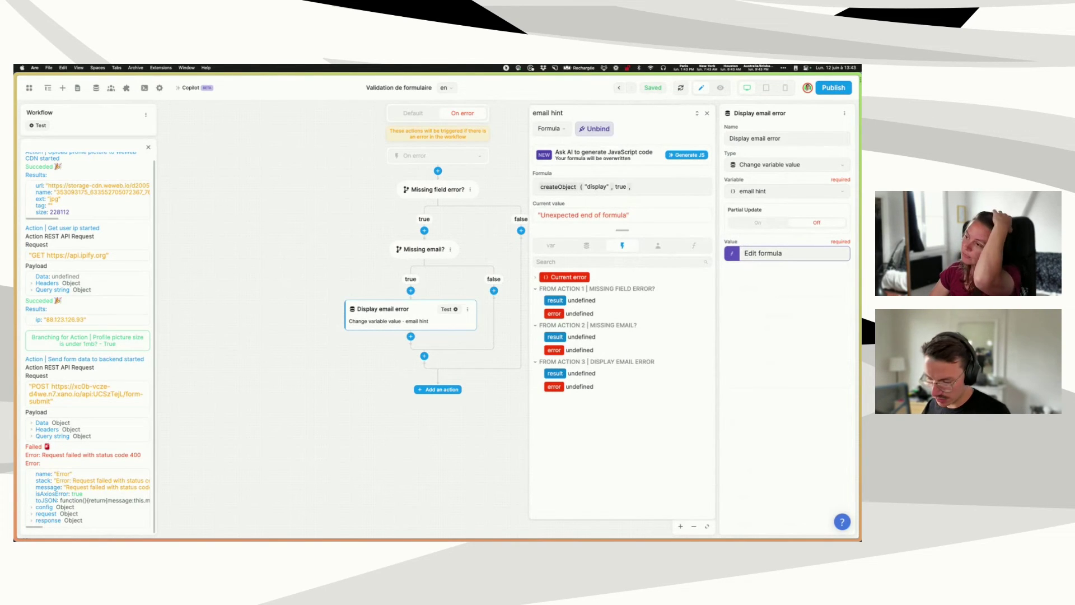
text( "text" , "Pleas)
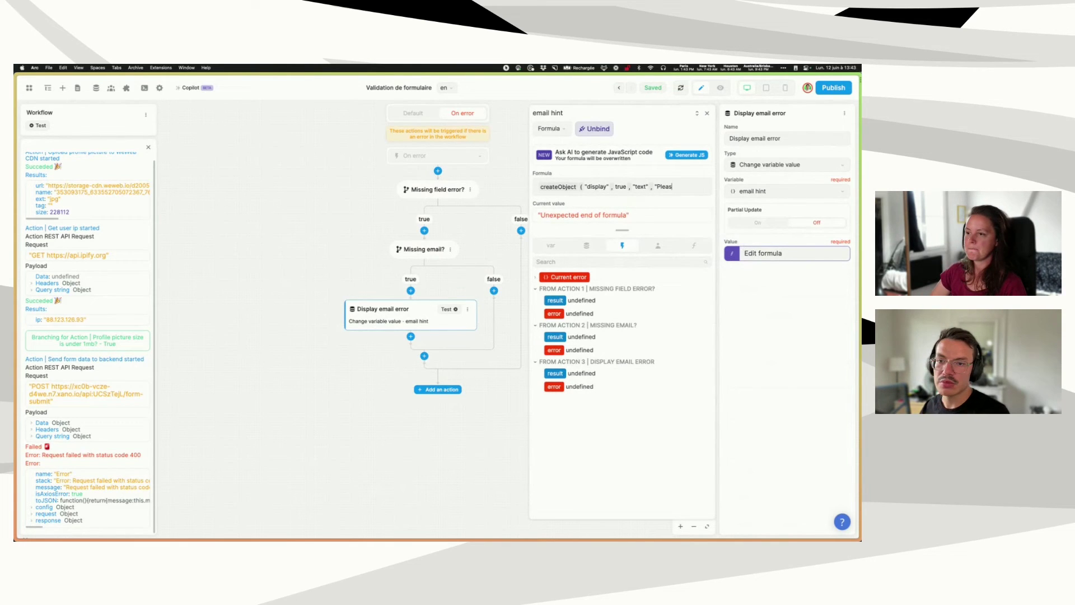
text(e enter an email")
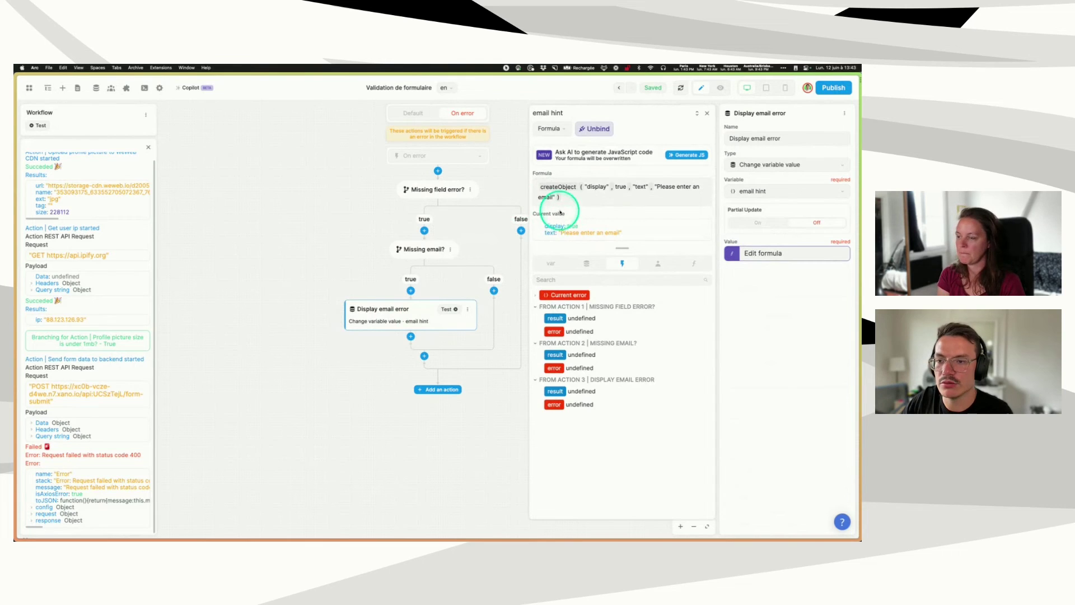
double_click(640, 187)
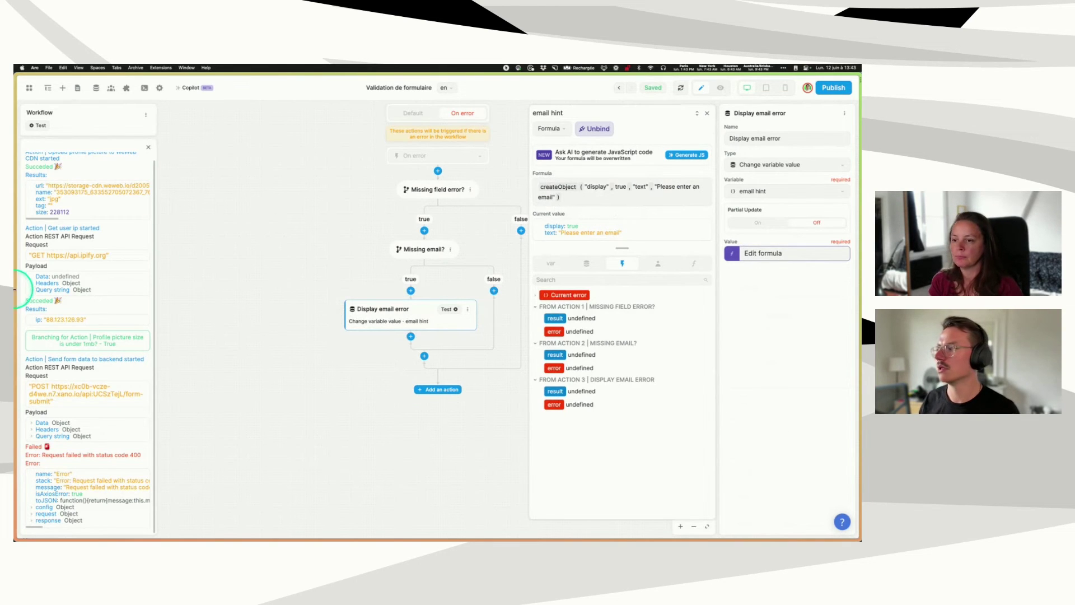
- Open Xano's /form-submit endpoint and add a trial Precondition step from Utility Functions
mouse_move(37, 378)
click(32, 404)
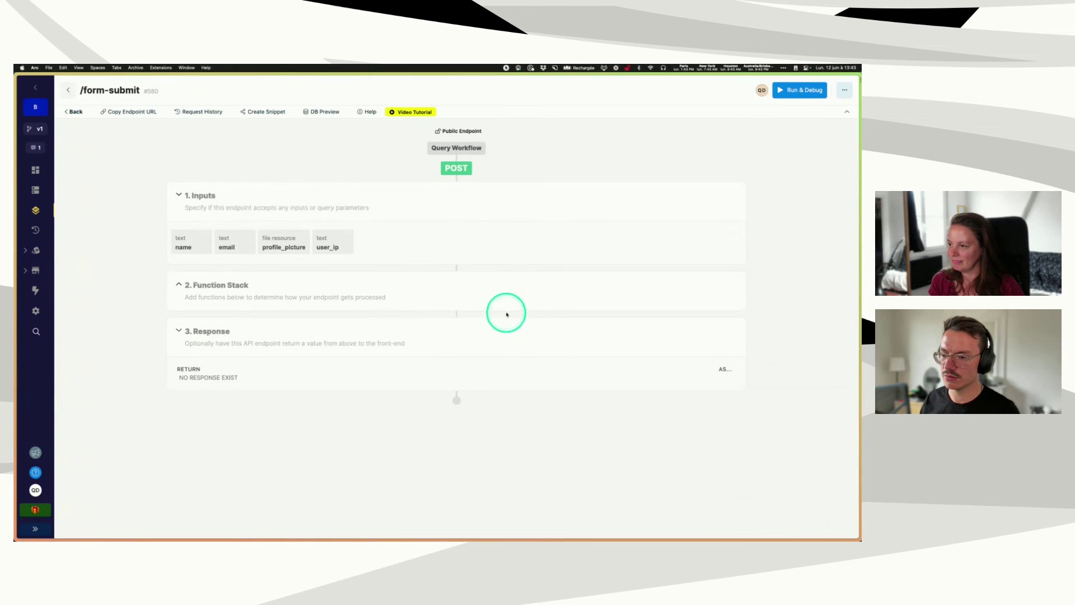
click(487, 280)
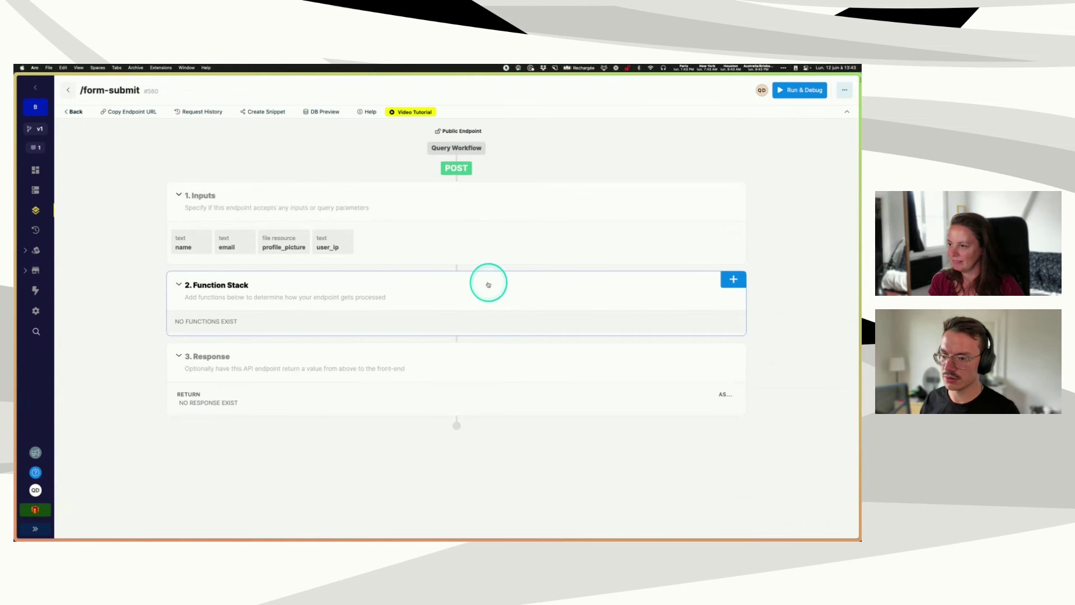
click(734, 279)
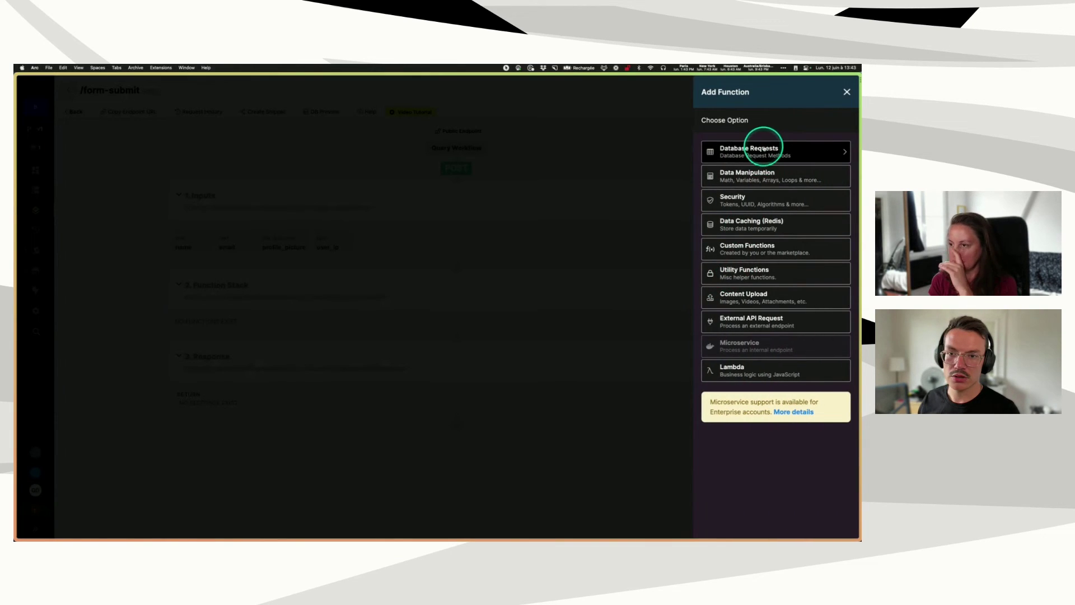
click(753, 176)
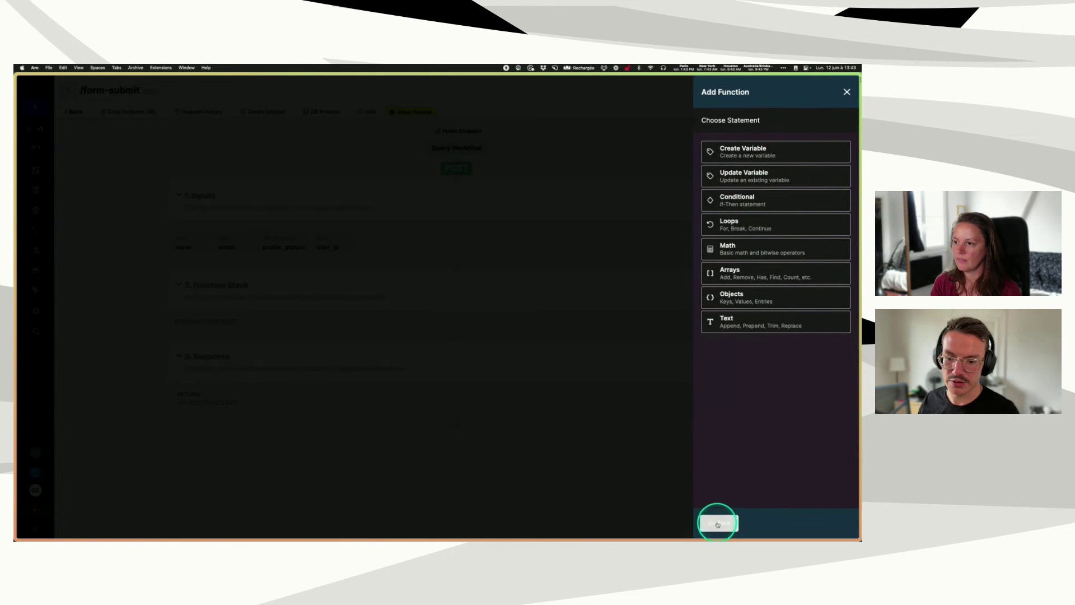
click(719, 522)
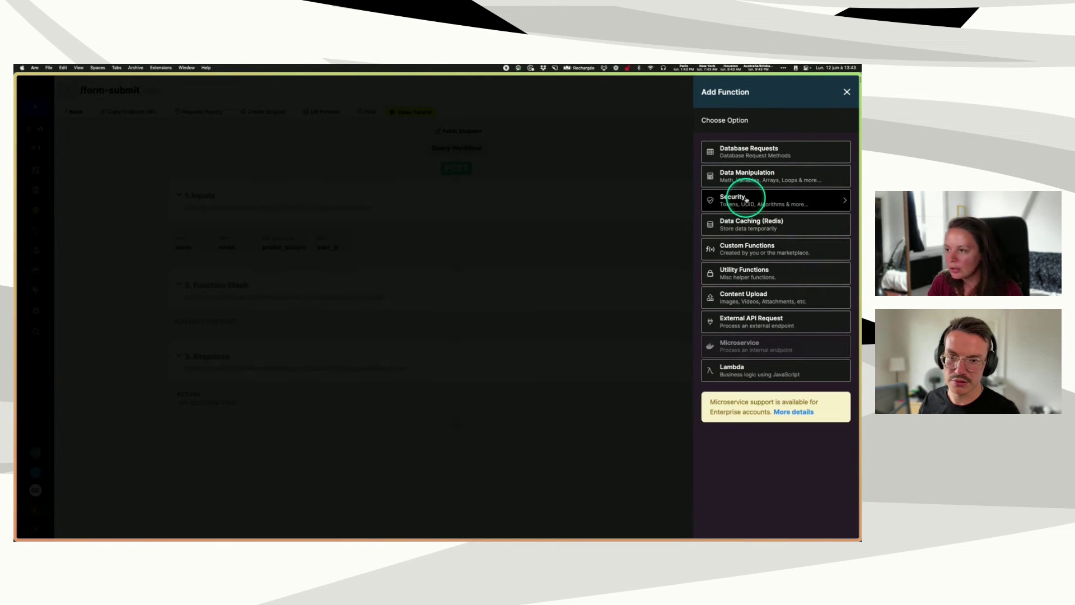
click(746, 199)
click(719, 523)
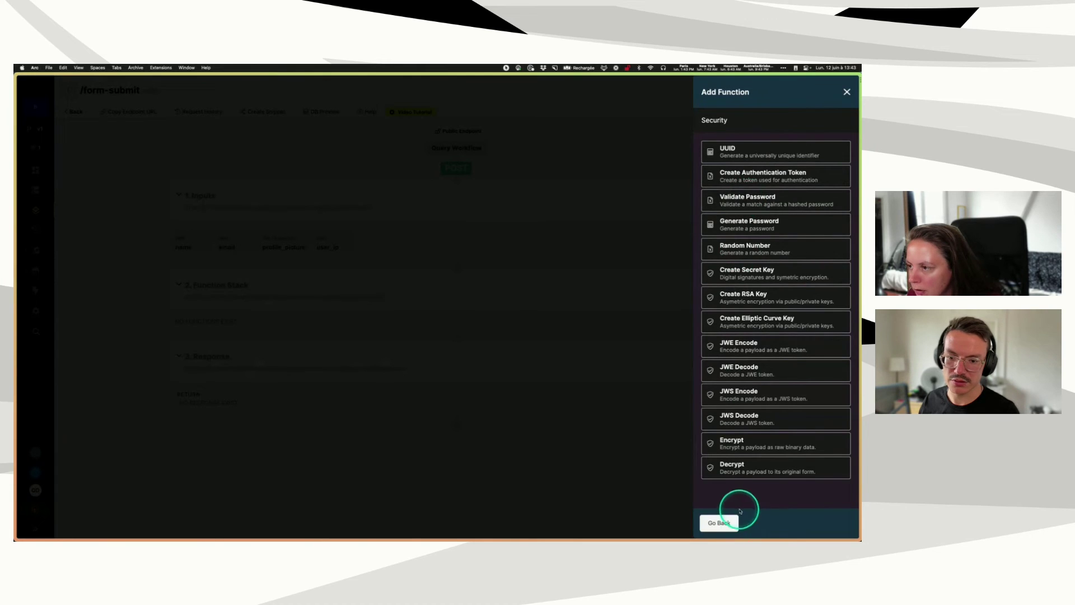
click(744, 272)
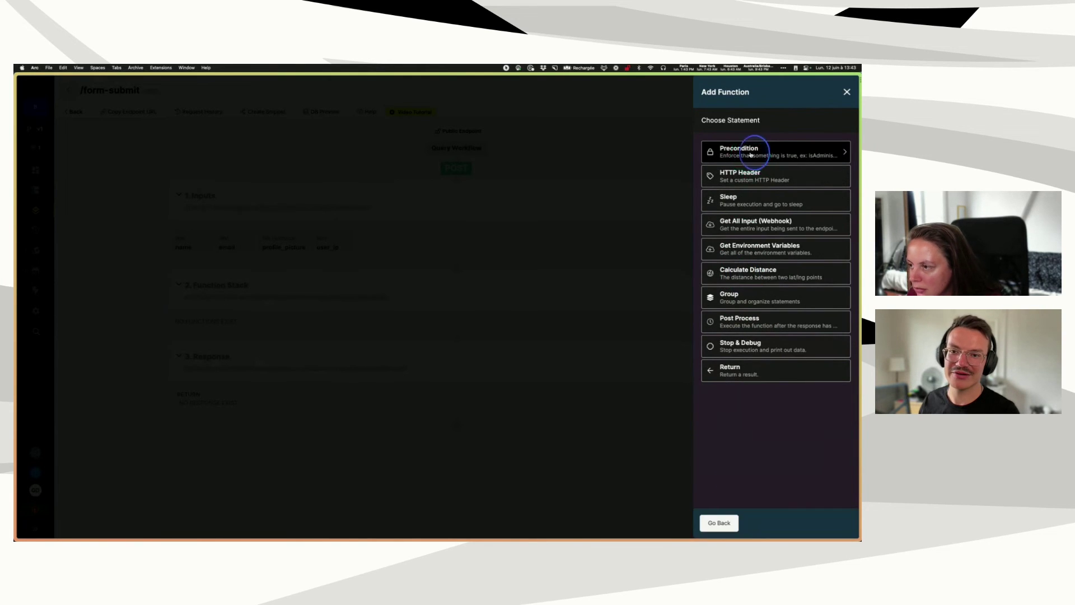
click(747, 149)
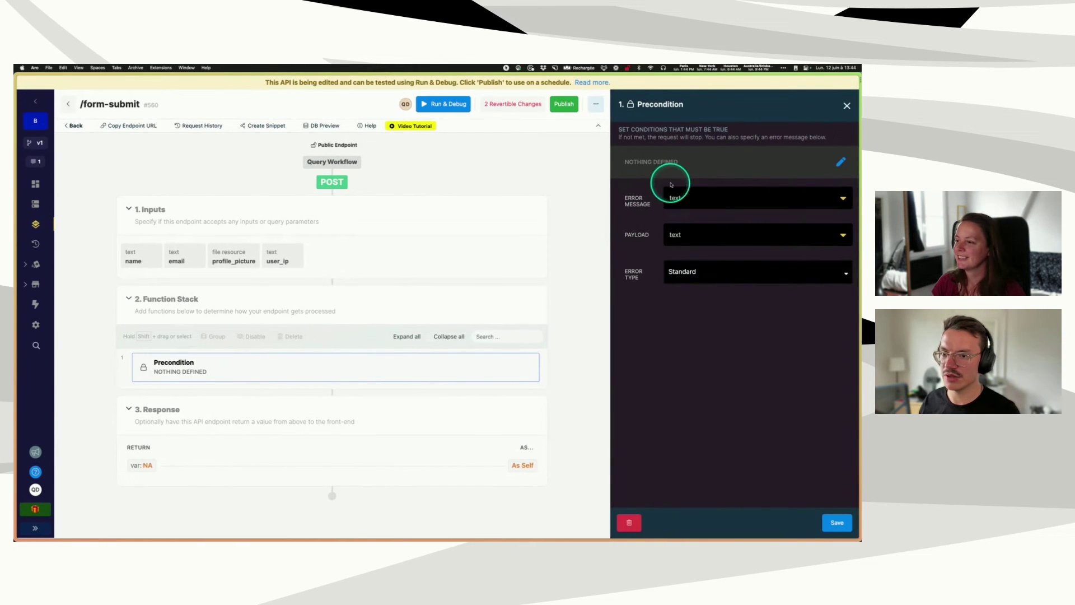
click(699, 199)
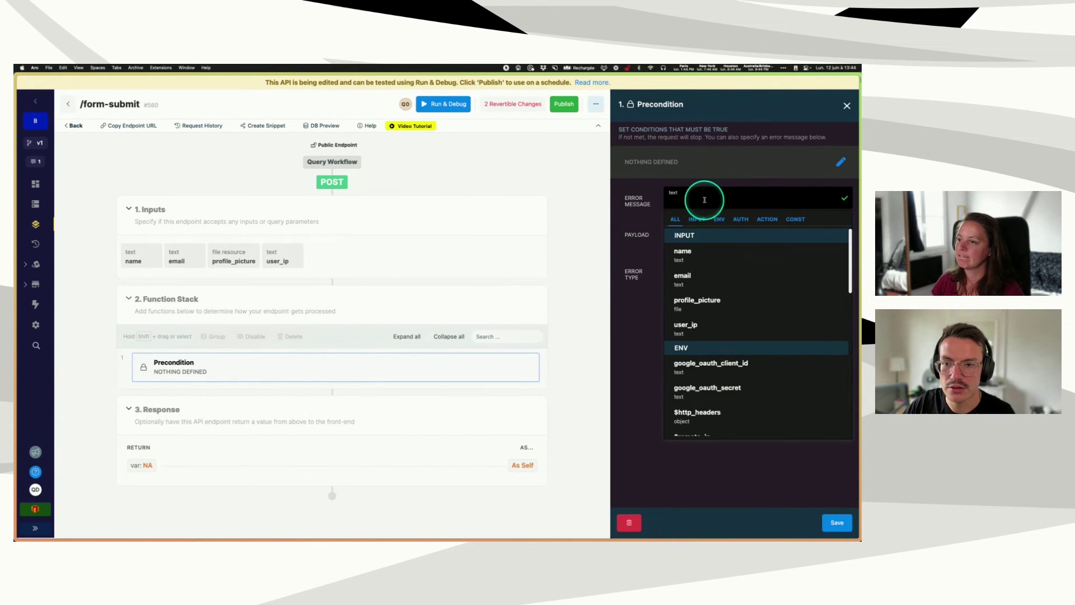
click(656, 208)
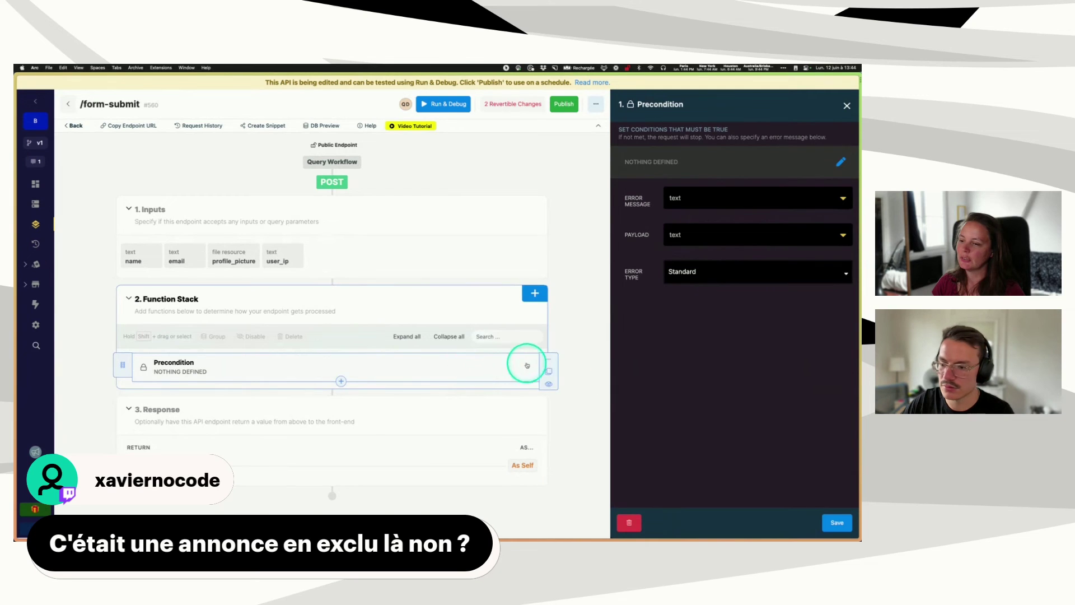
- Delete the Precondition step and publish the /form-submit endpoint with a message
click(548, 360)
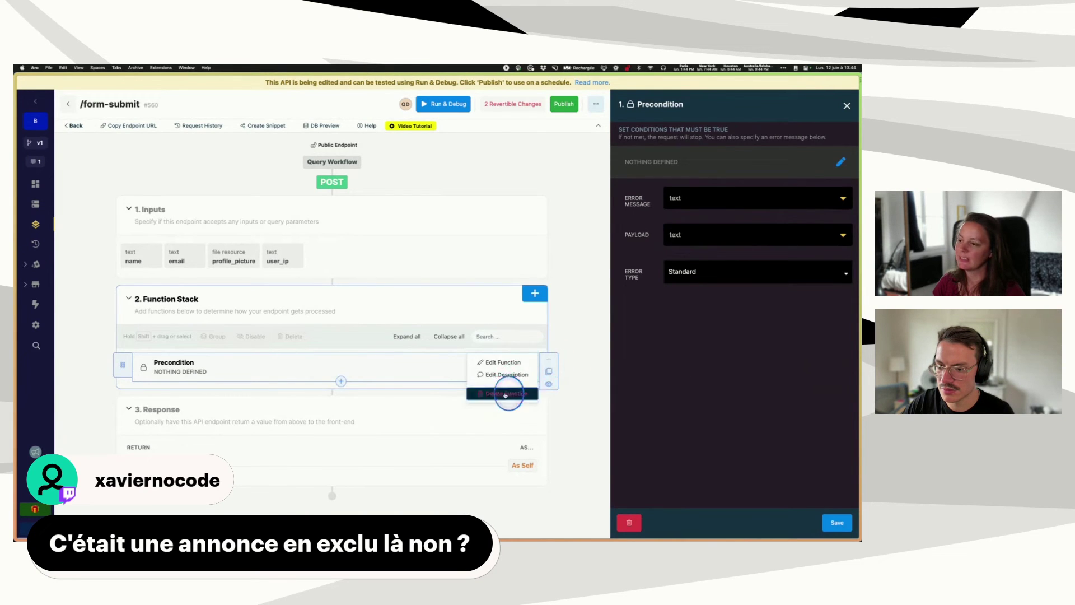
click(847, 105)
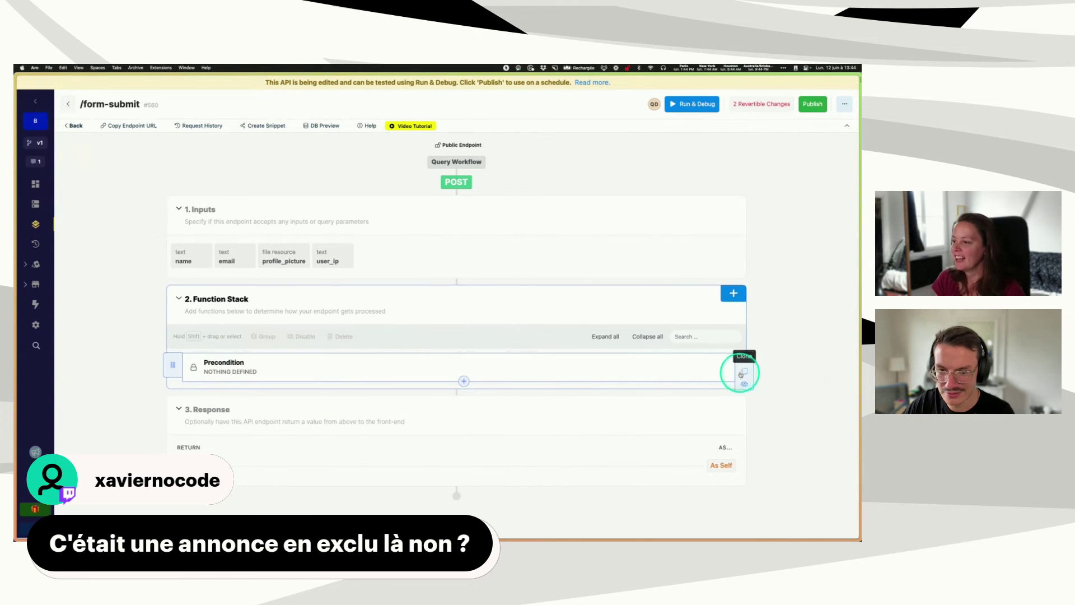
click(744, 360)
click(699, 392)
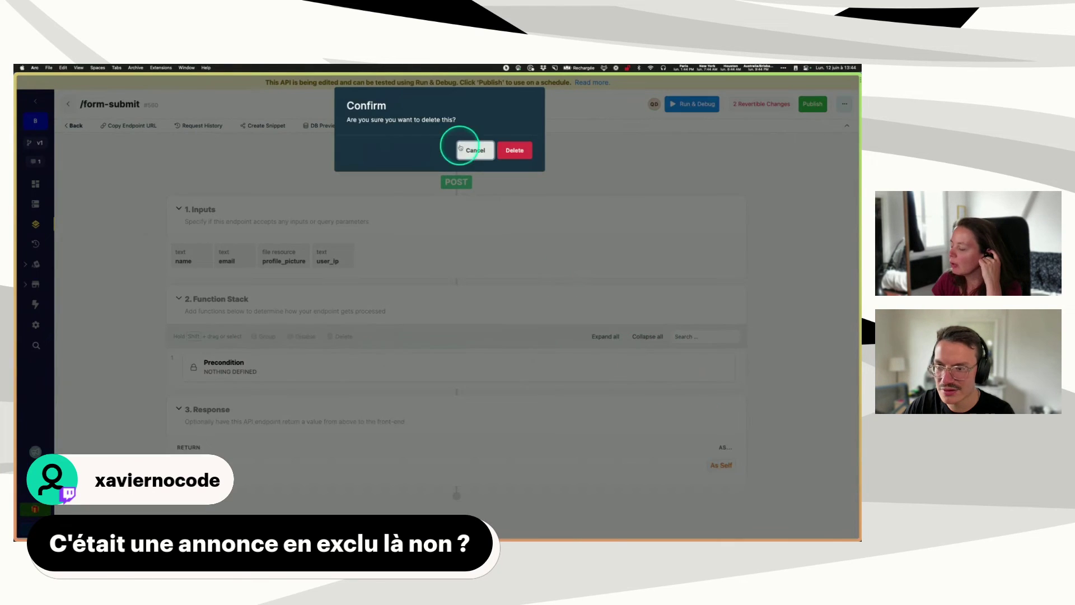
click(520, 149)
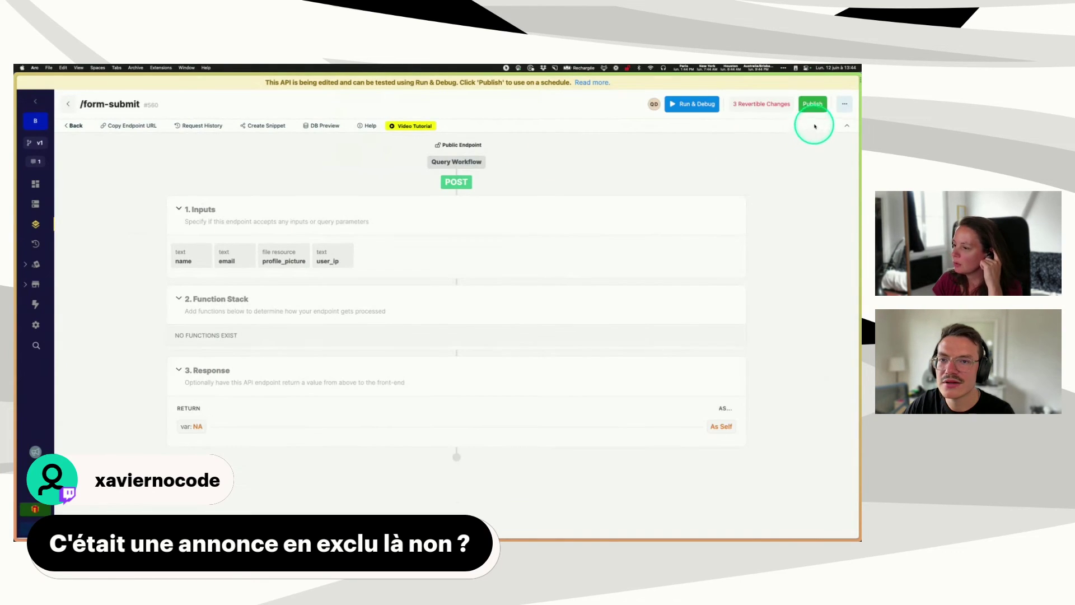
click(813, 104)
text(dfsdfsdfsd)
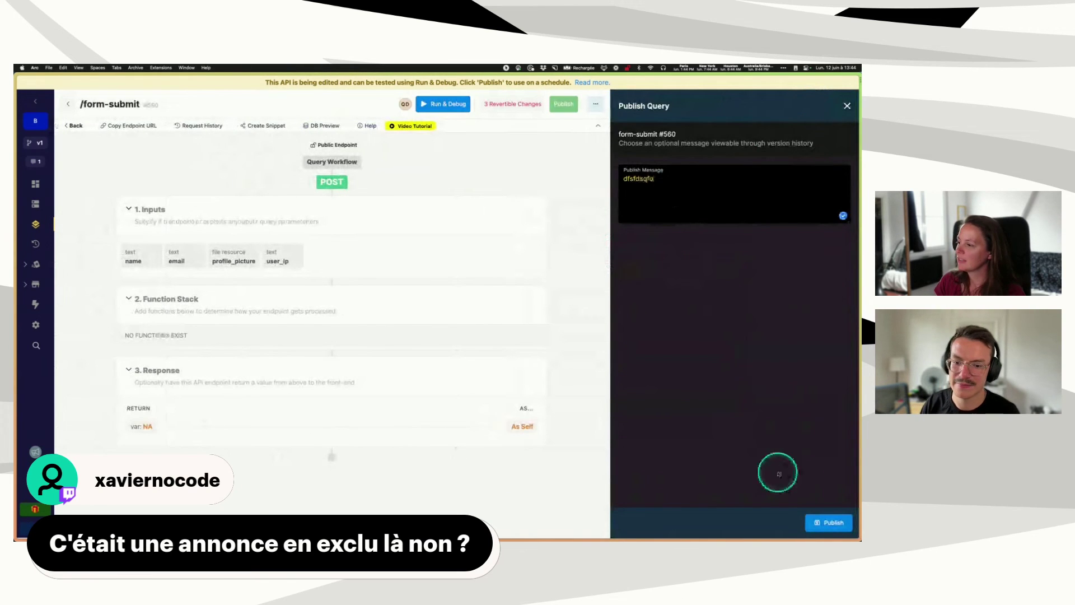
click(828, 522)
- Copy the Missing email? condition branch and paste it below the original in the on-error flow
mouse_move(22, 387)
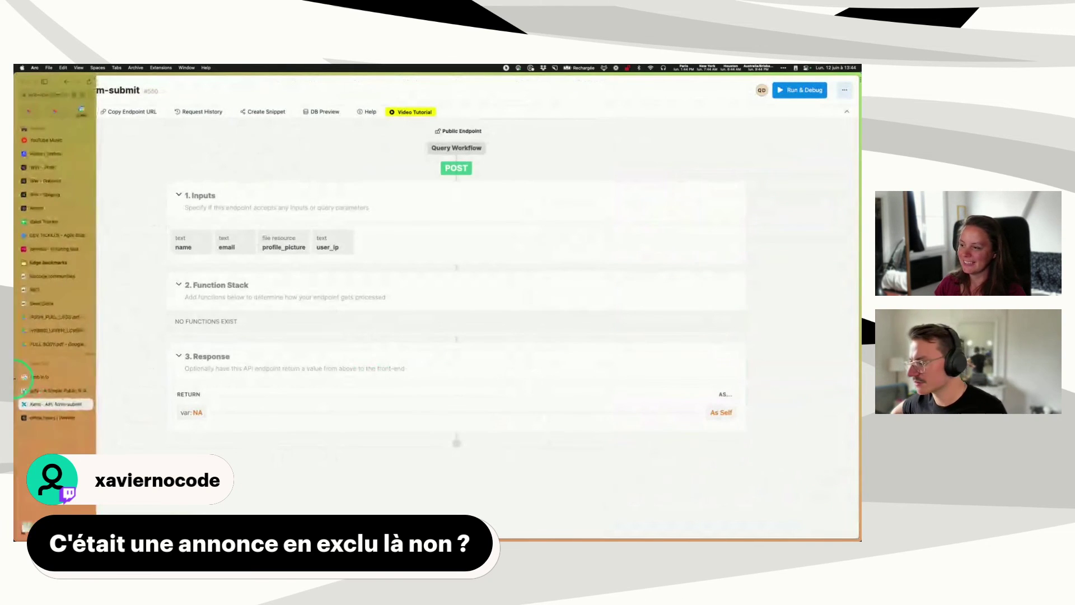
click(67, 415)
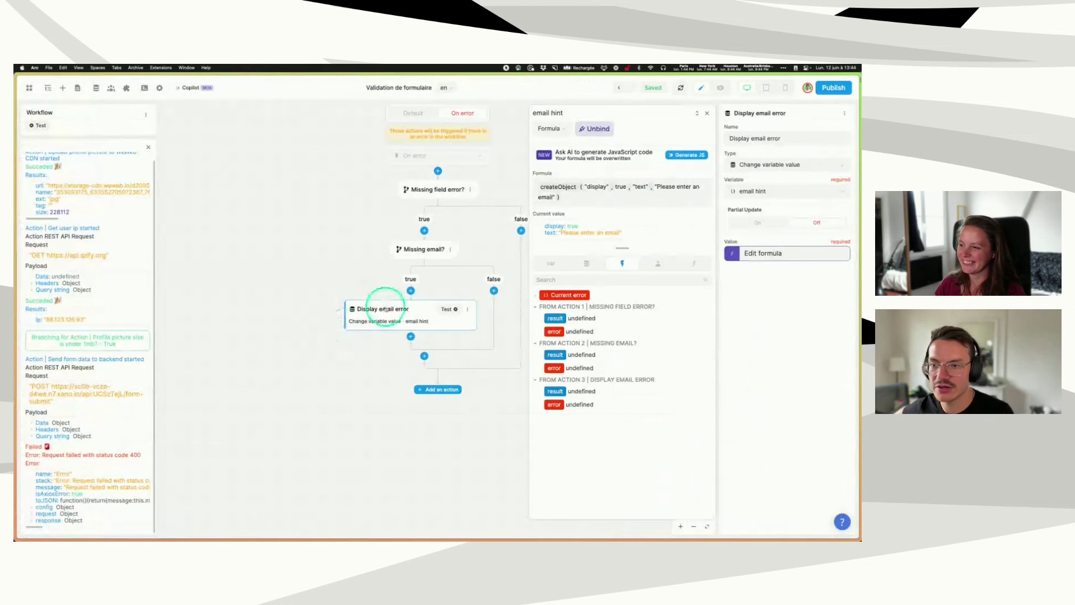
click(708, 115)
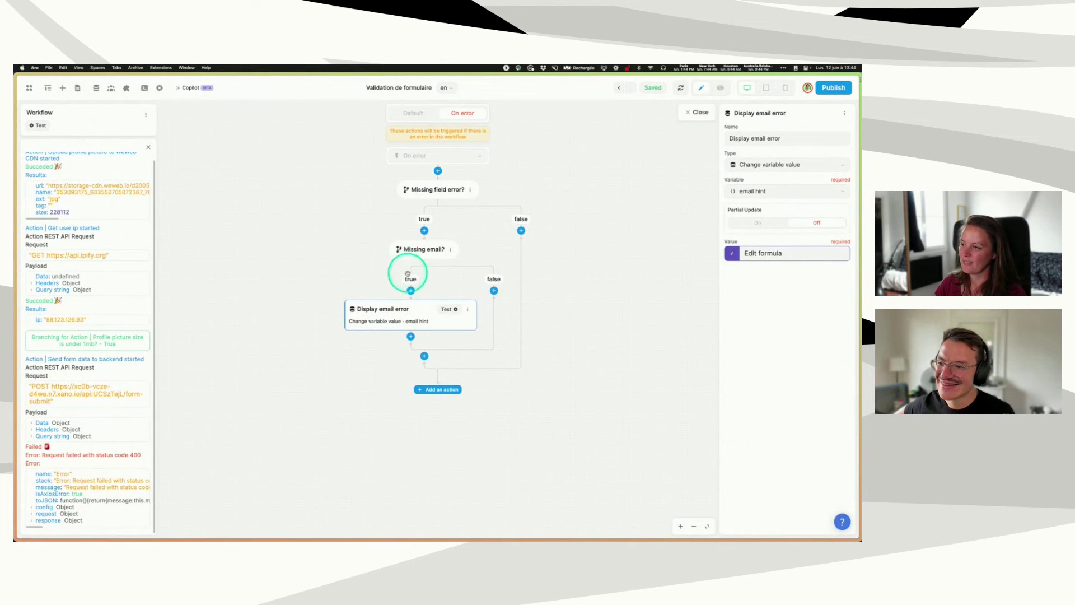
click(425, 250)
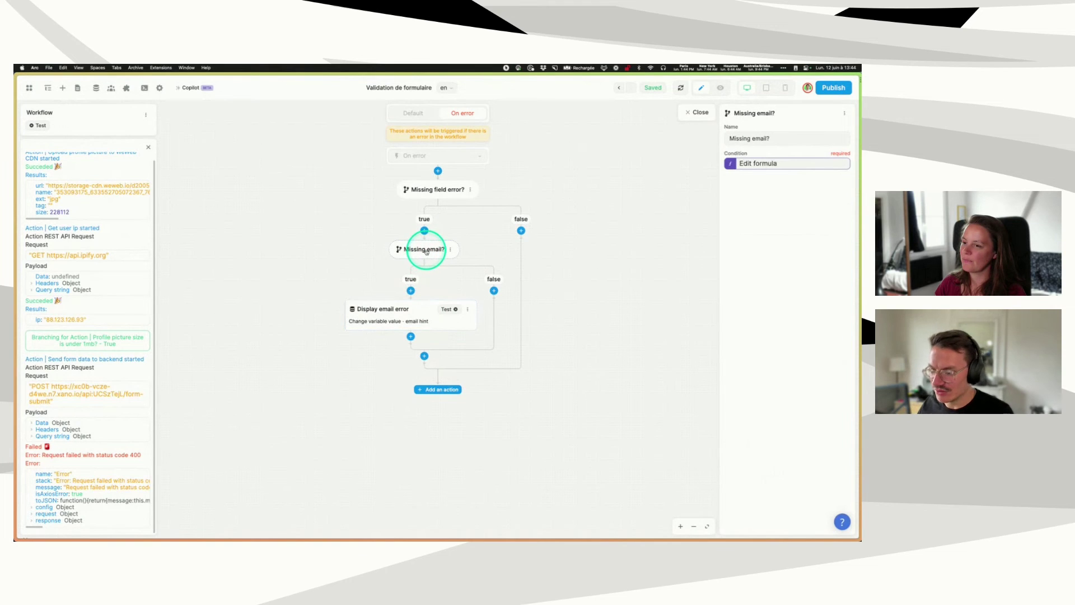
click(450, 250)
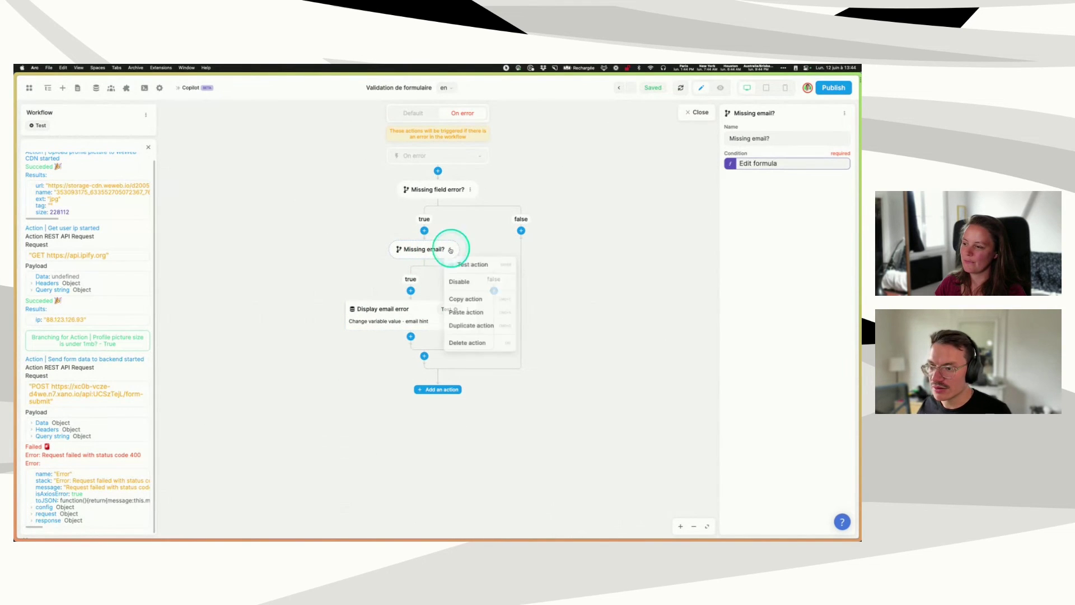
click(466, 300)
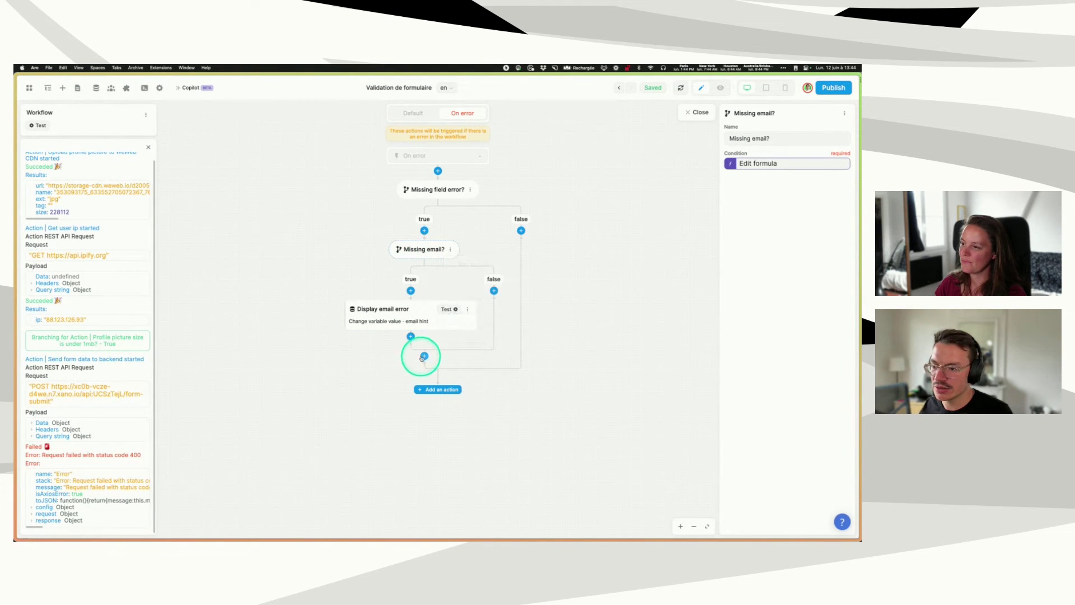
click(420, 318)
click(421, 252)
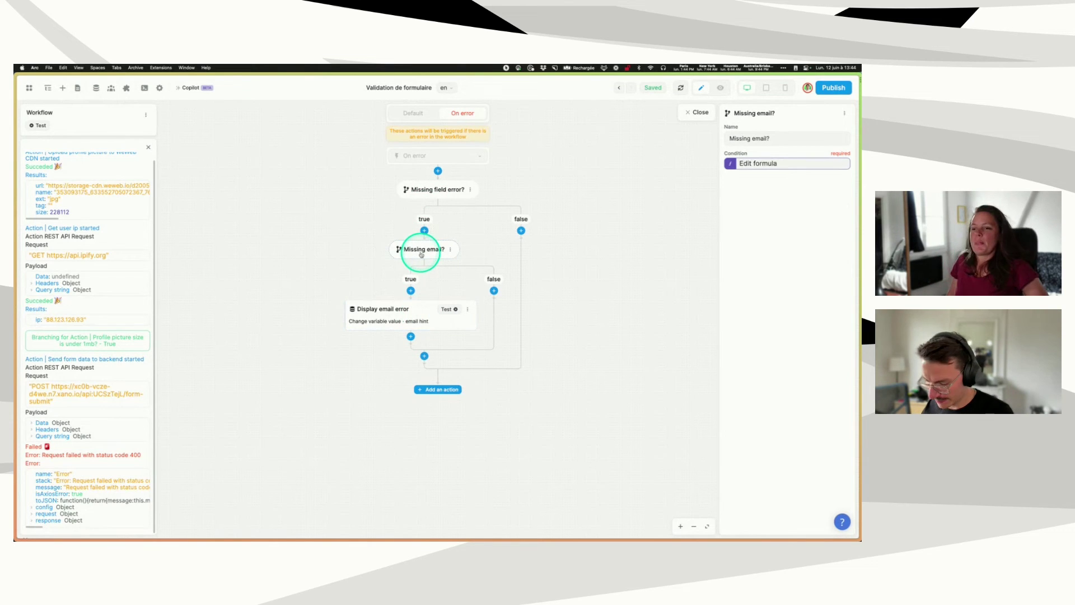
key(ctrl+v)
- Rename the pasted condition to 'Missing name?' and open its formula
click(421, 375)
click(741, 138)
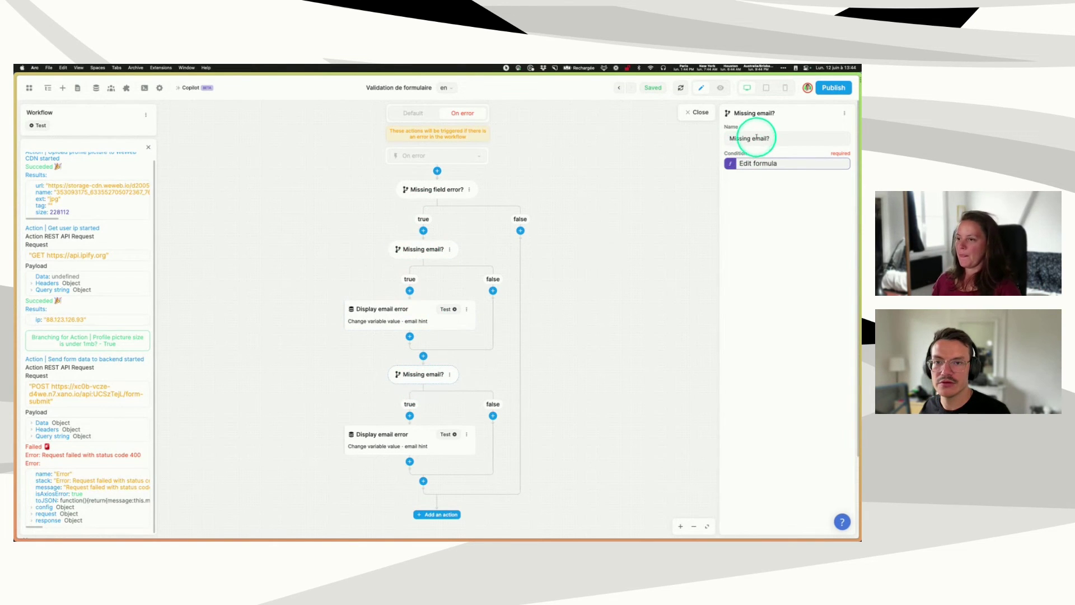
double_click(757, 138)
text(name)
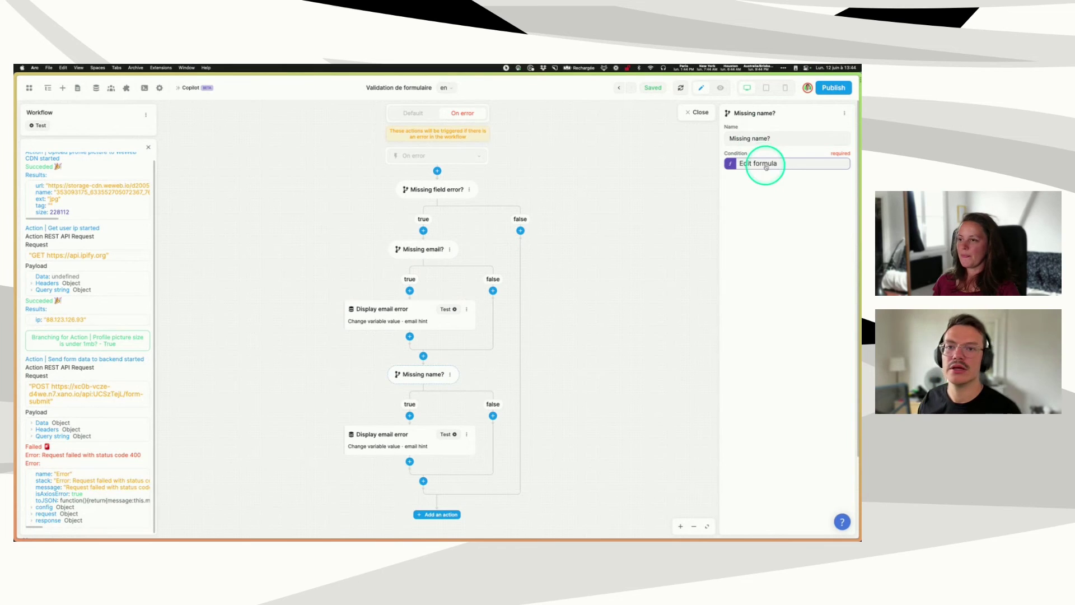
click(766, 165)
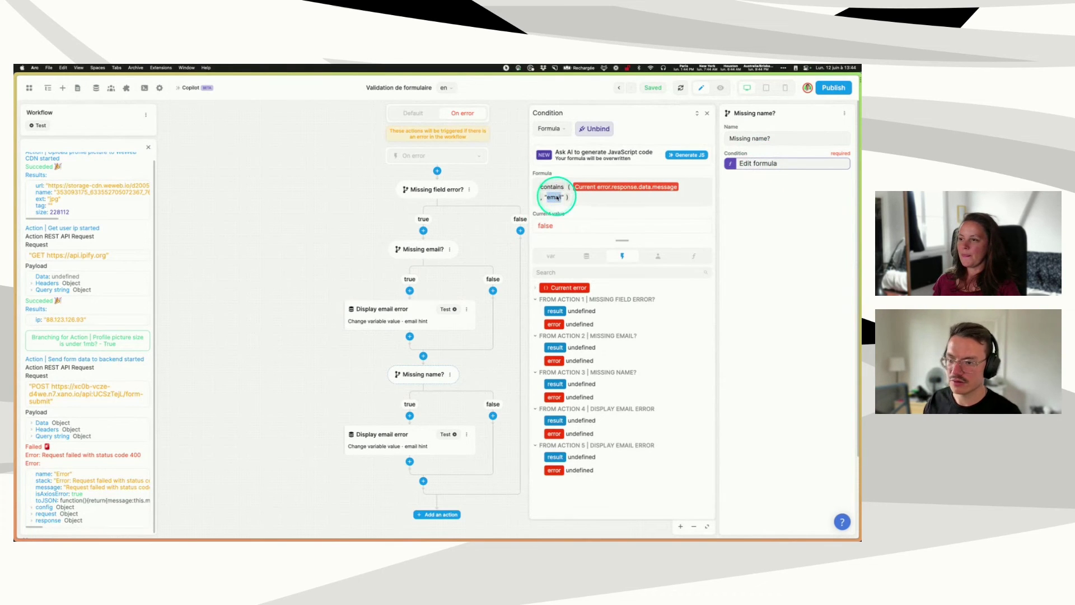
- Make the lower Display email error action update the name hint variable
text(name)
click(431, 438)
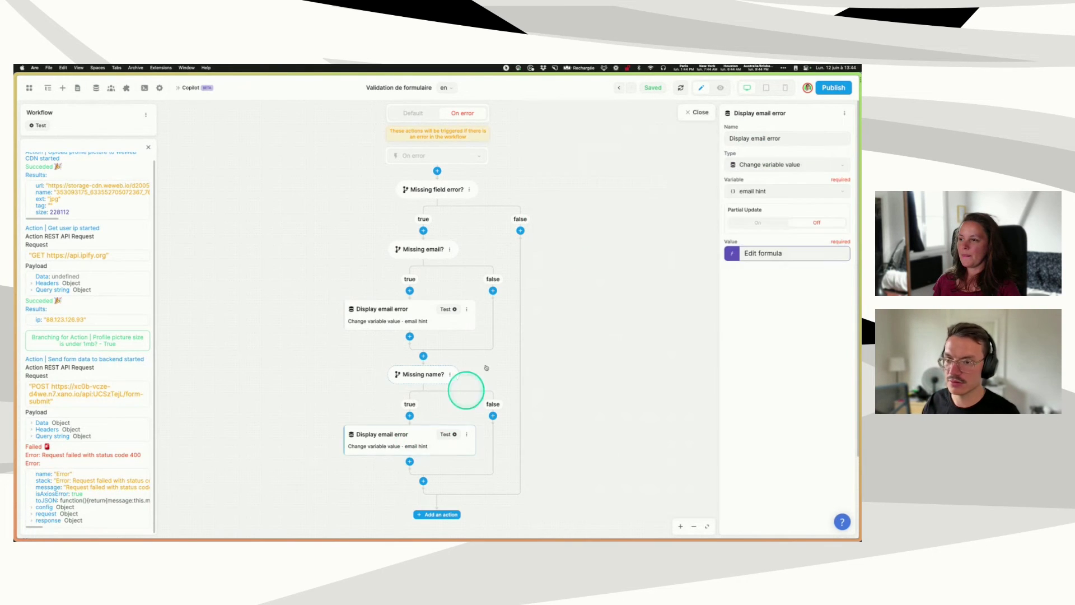
click(756, 191)
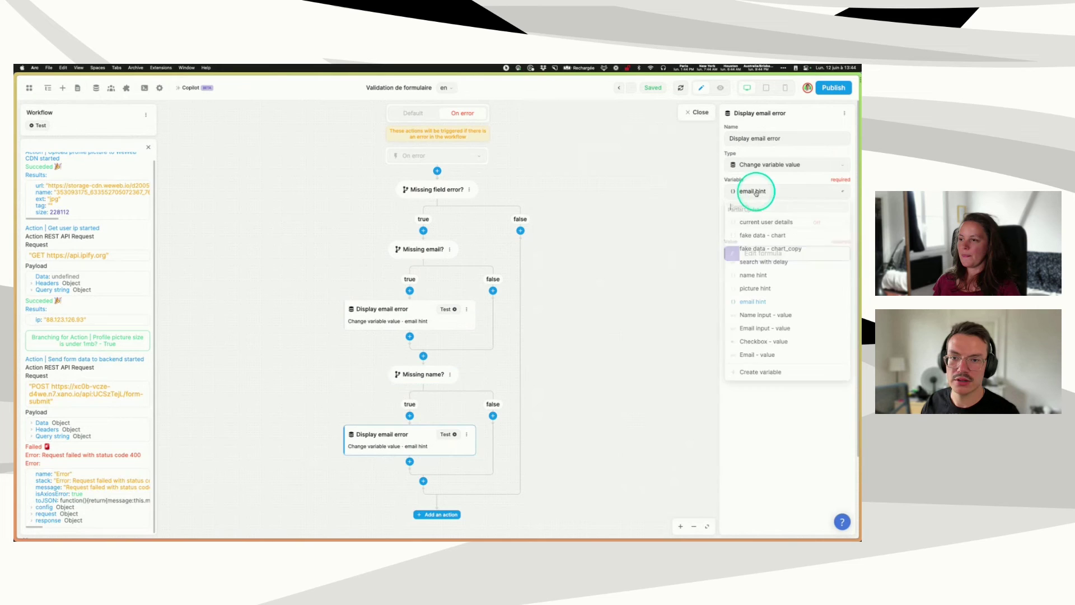
click(753, 274)
click(730, 254)
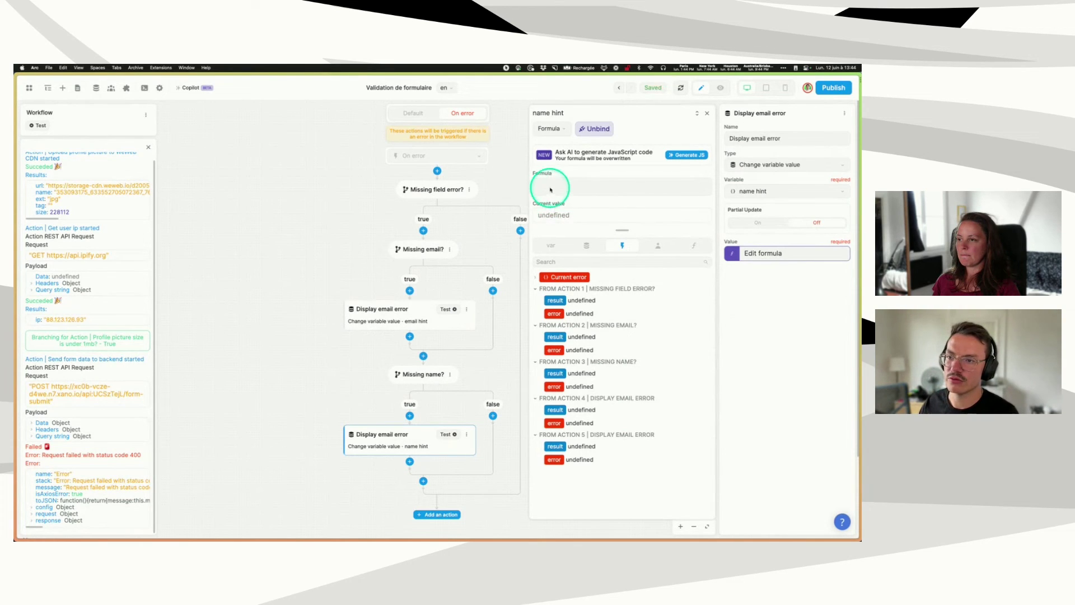
- Write the name hint value as JavaScript returning display true with the warning text
click(552, 130)
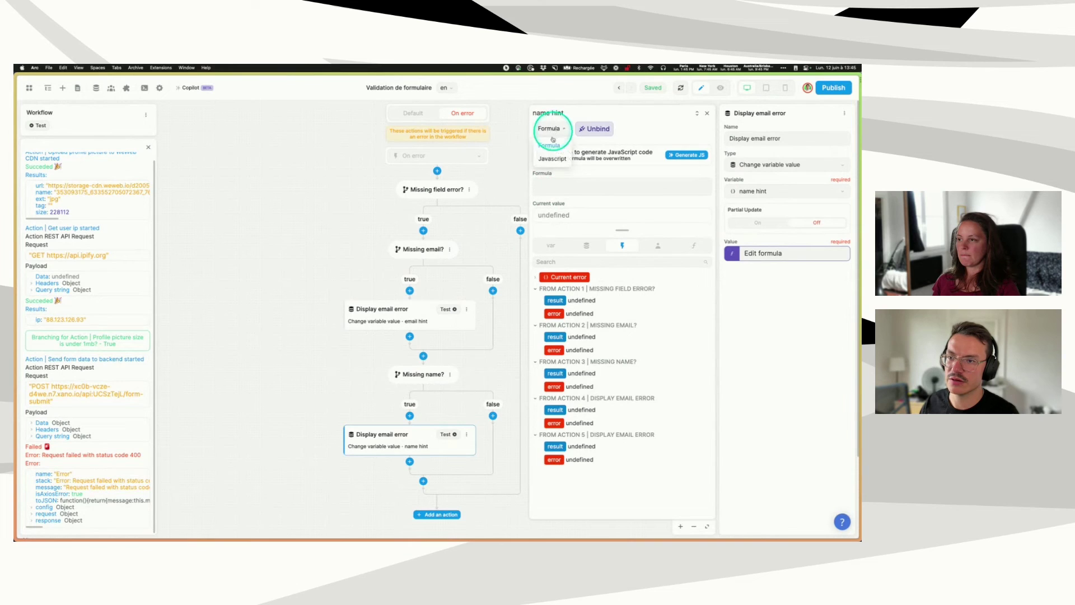
click(554, 158)
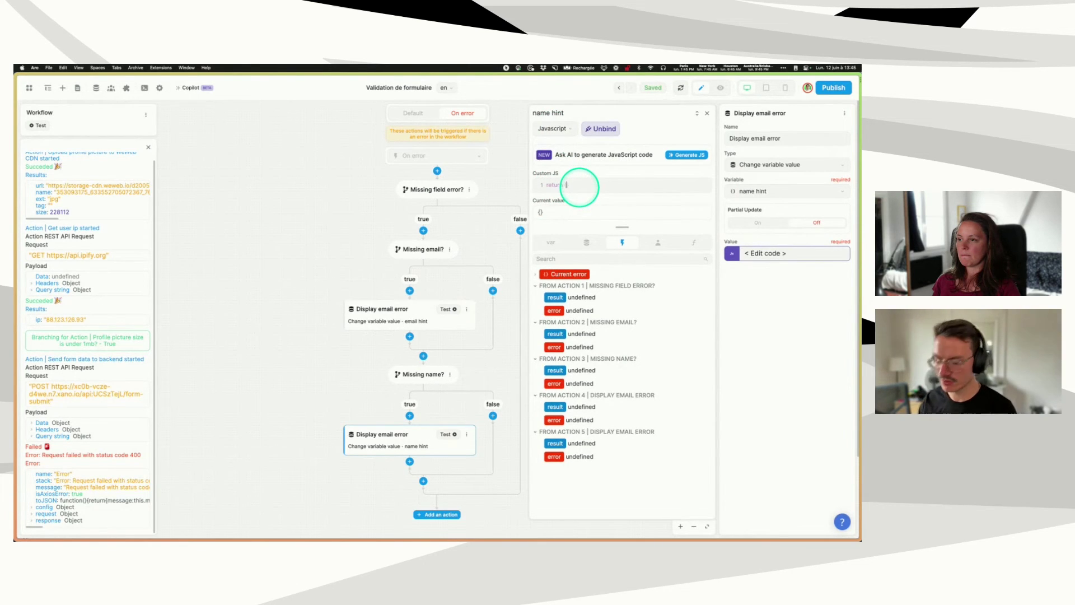
text(()
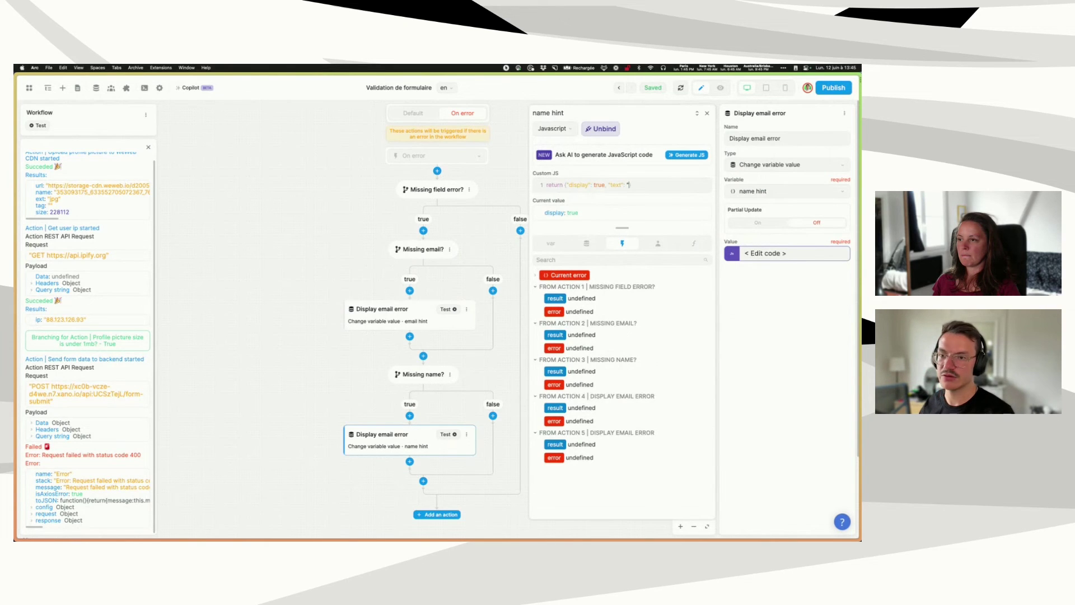
text(Please enter an email)
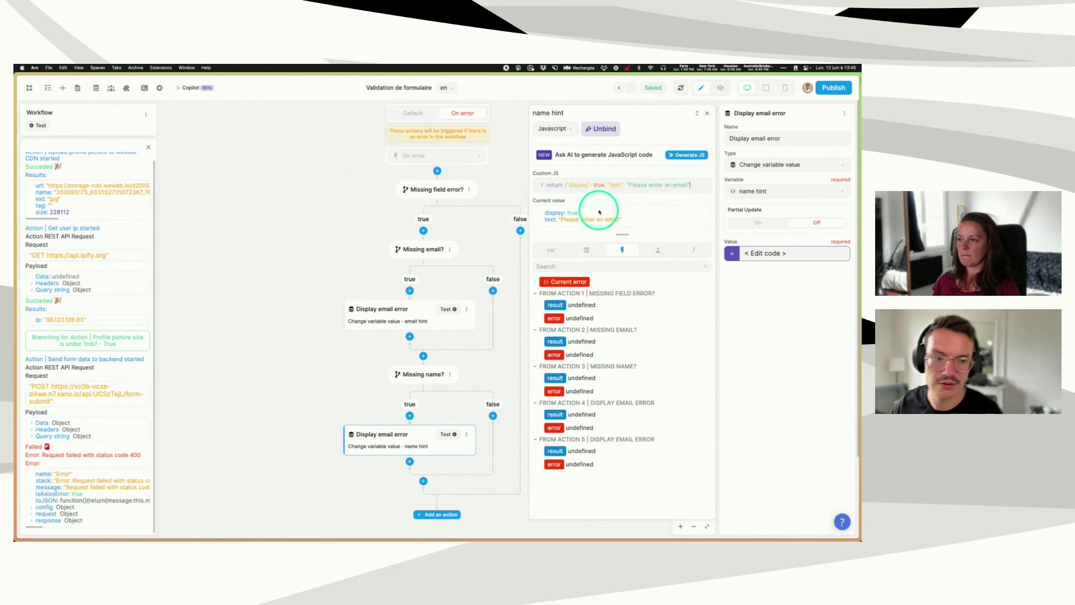
drag(564, 183, 693, 191)
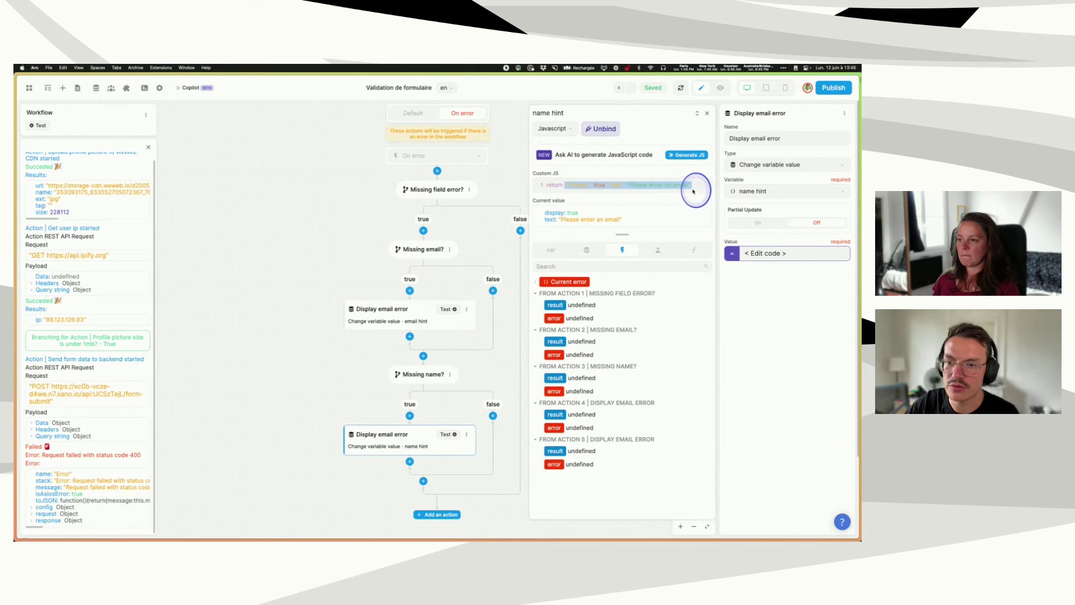
click(695, 187)
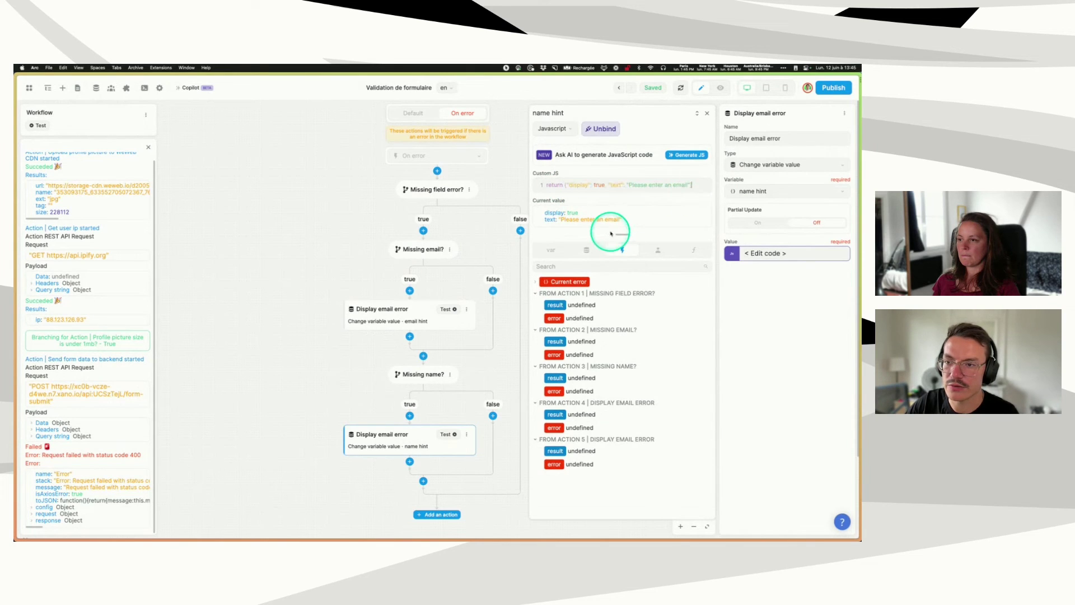
click(708, 114)
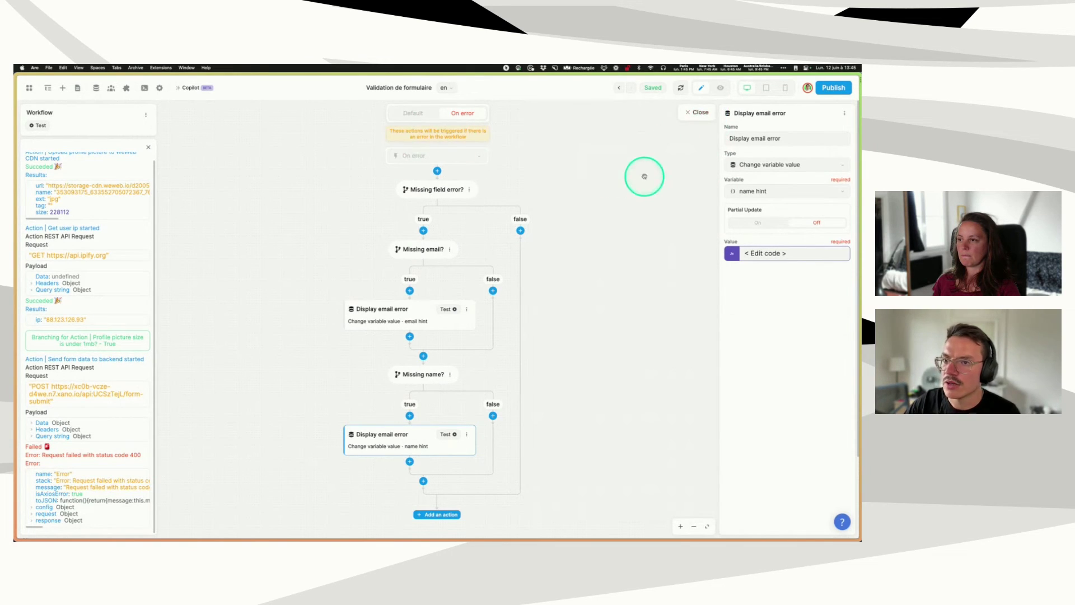
- Preview the form to check the picture size hint message, then return to editing
click(699, 114)
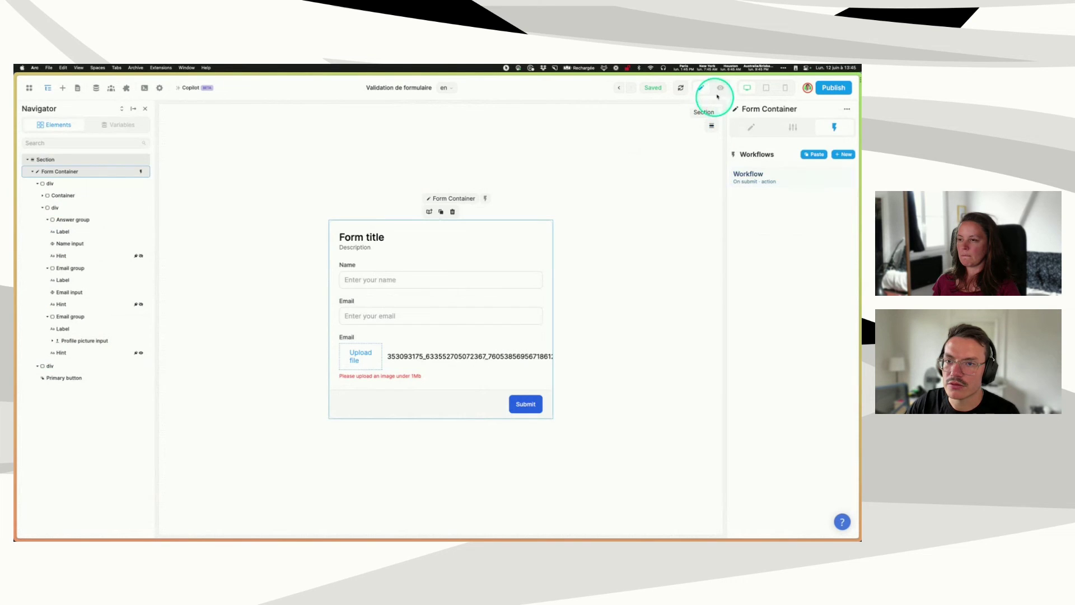
click(718, 92)
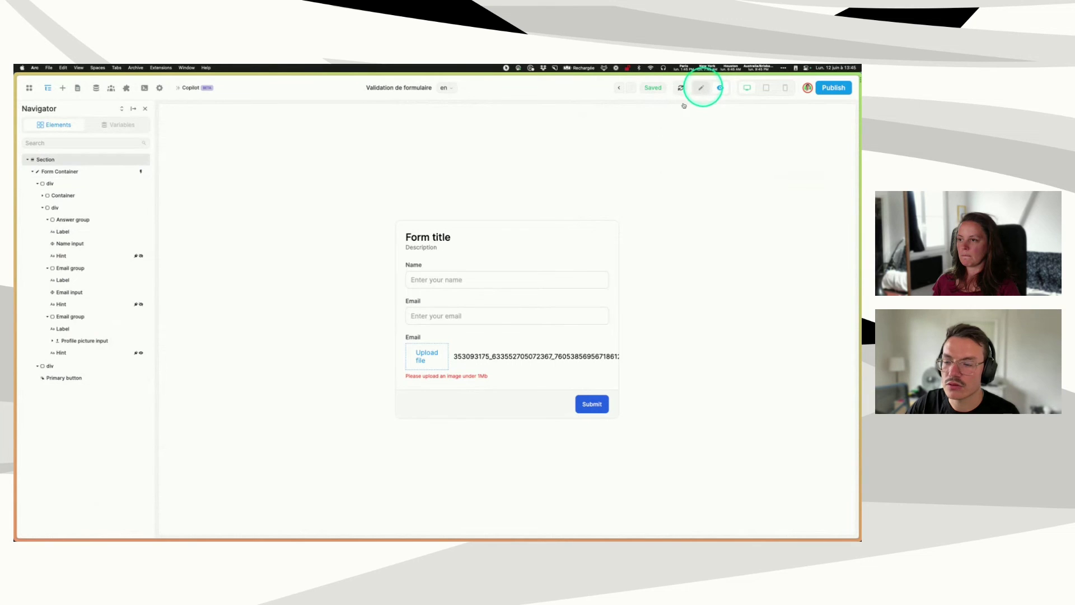
click(435, 377)
click(700, 88)
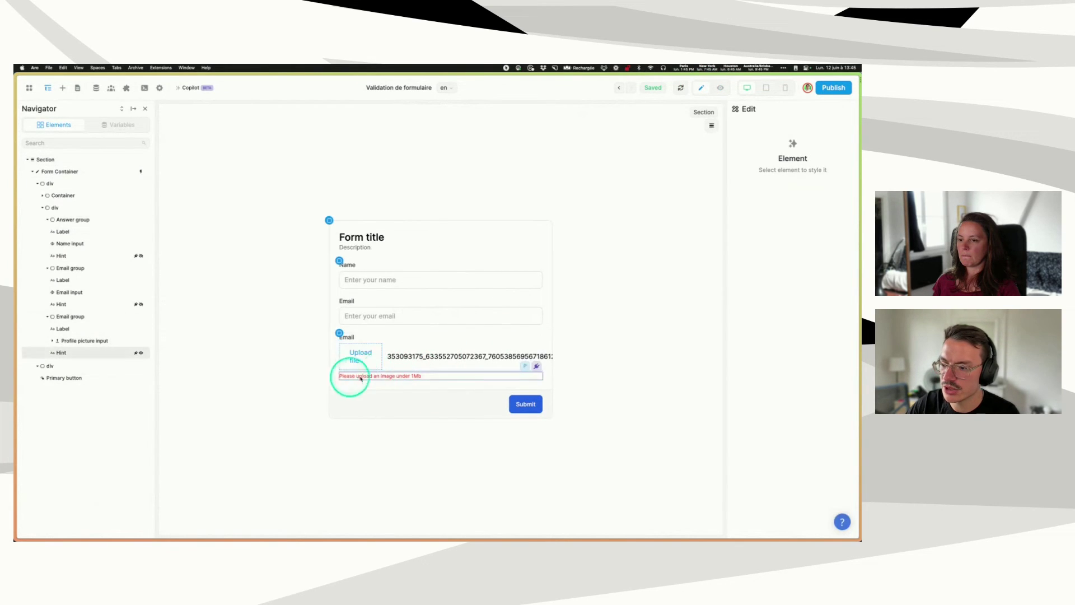
- Add a Reset variables value action for email hint at the start of the Form Container's on-submit workflow
click(73, 171)
click(746, 193)
click(324, 122)
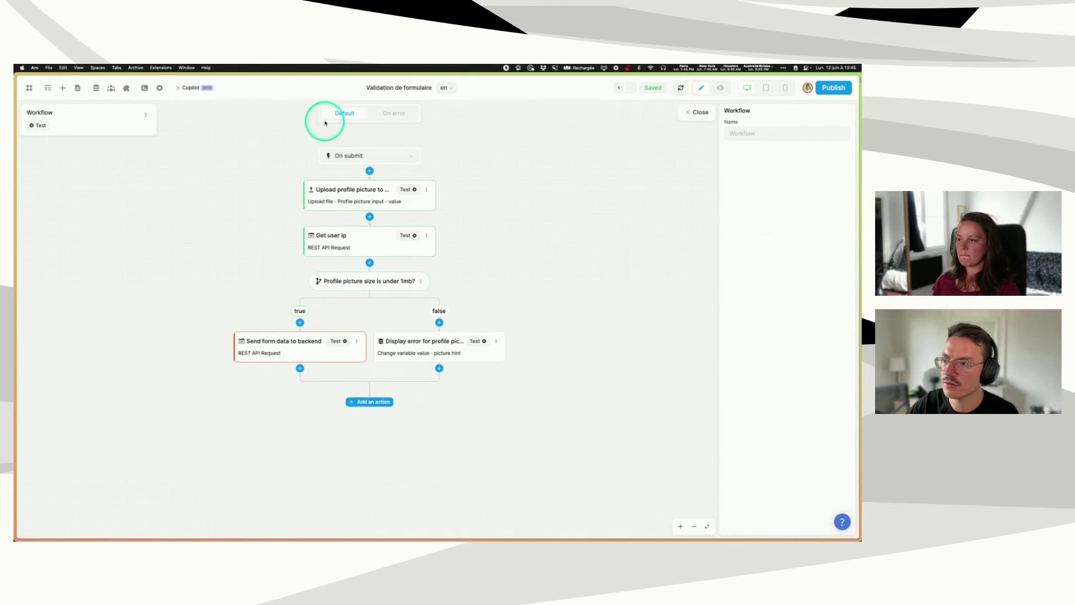
click(369, 171)
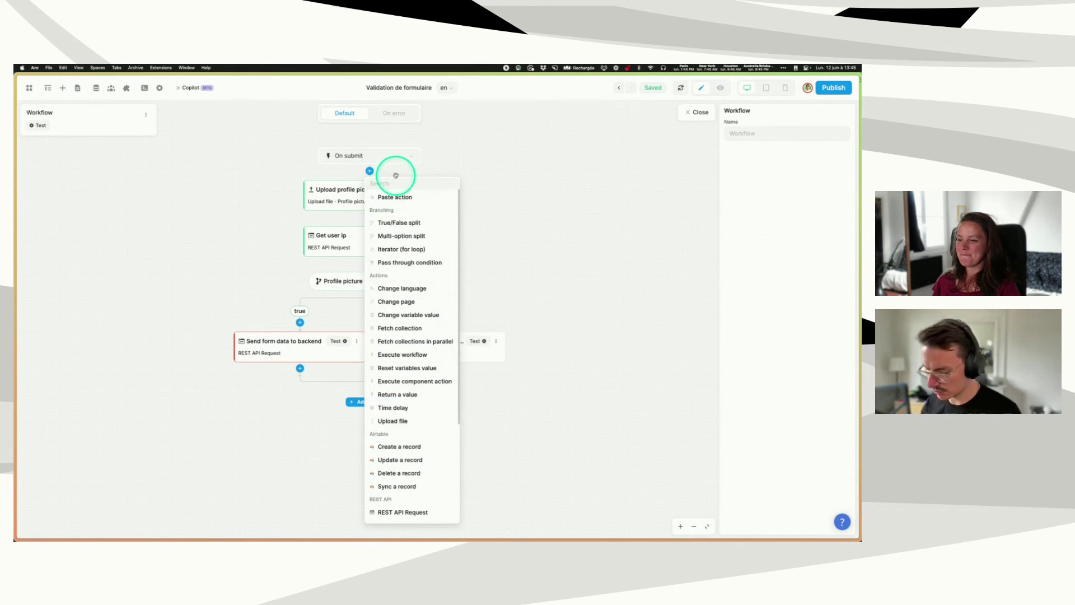
text(res)
click(405, 198)
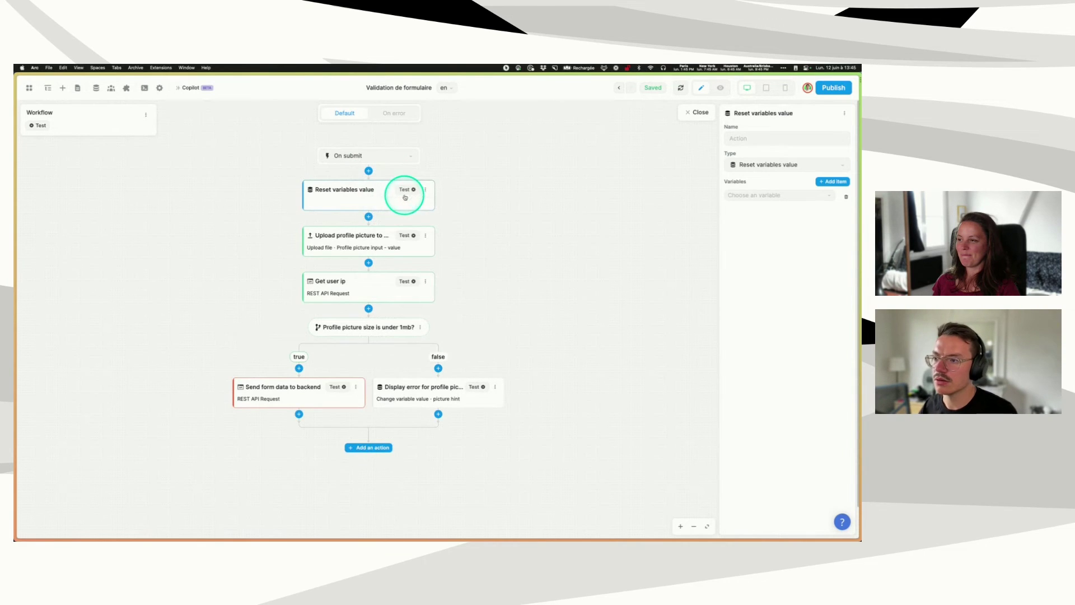
click(755, 195)
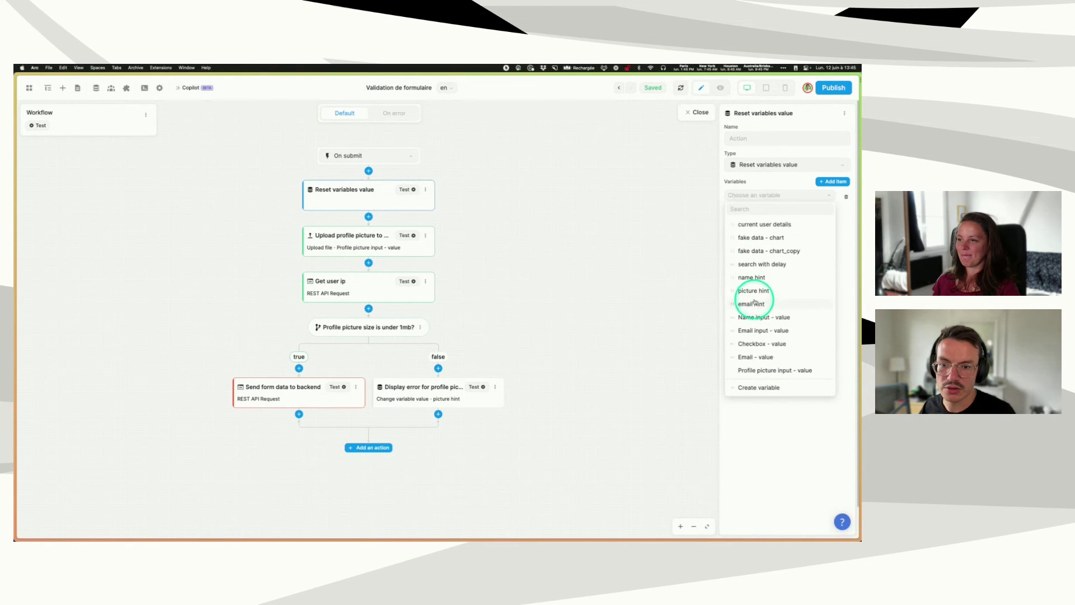
click(754, 304)
- Try a separate Reset variables action for name hint, then delete it
click(369, 217)
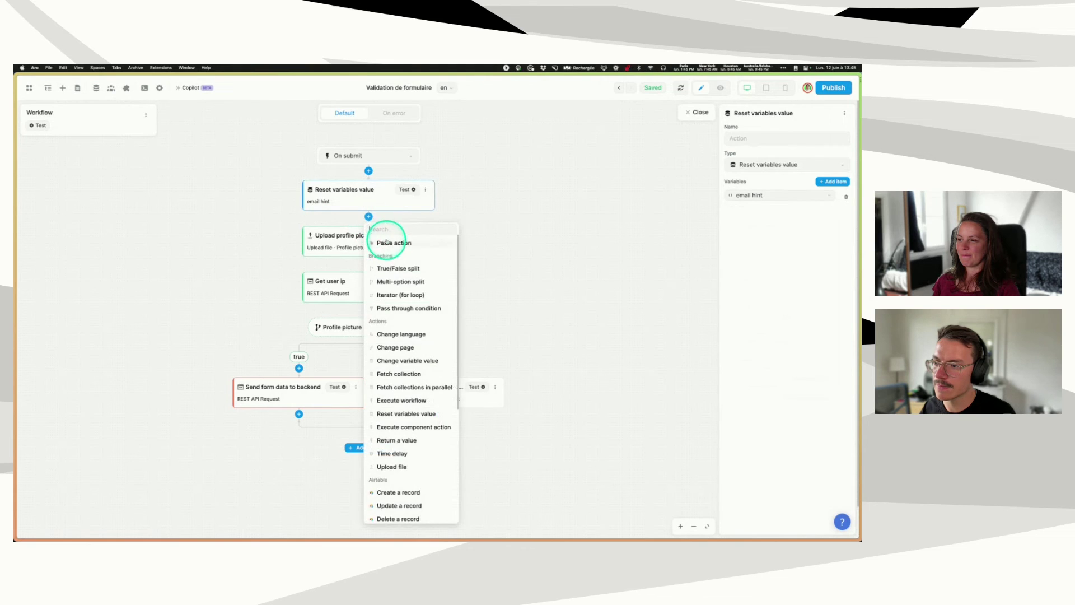
text(res)
click(396, 241)
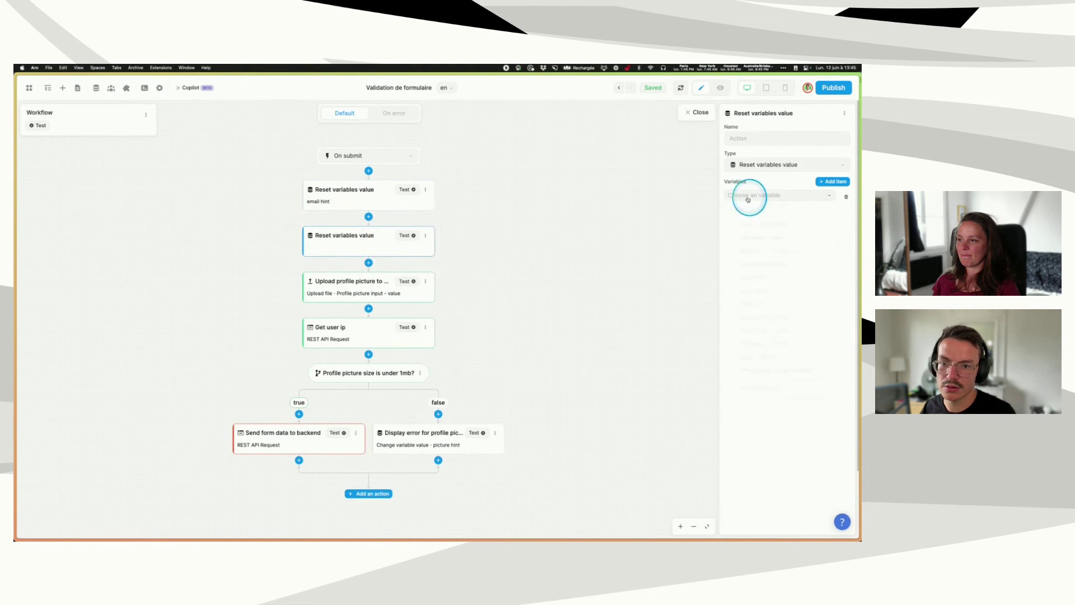
click(751, 277)
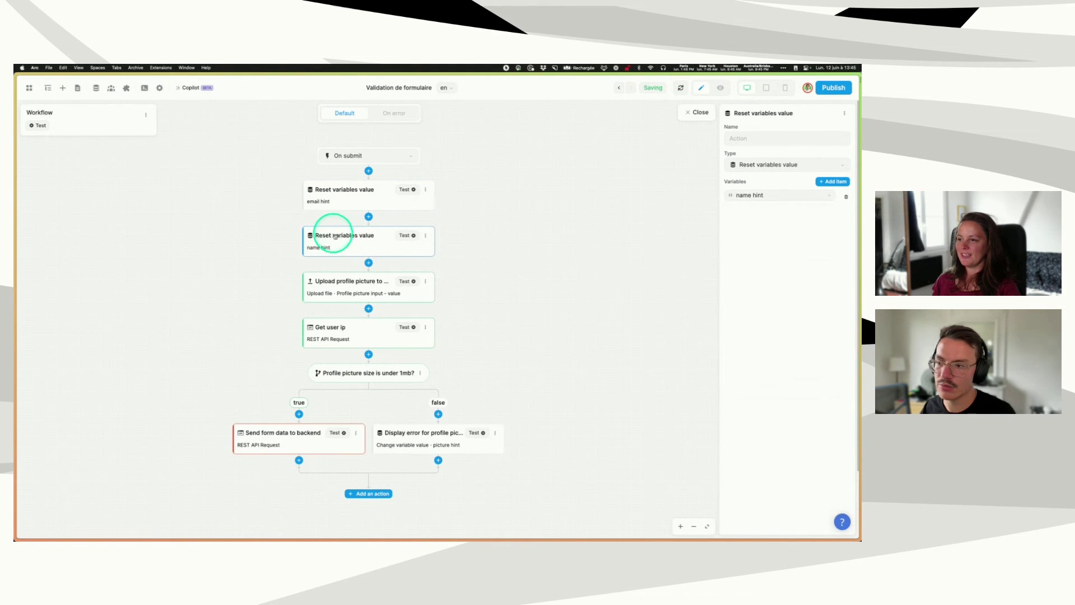
click(368, 263)
text(re)
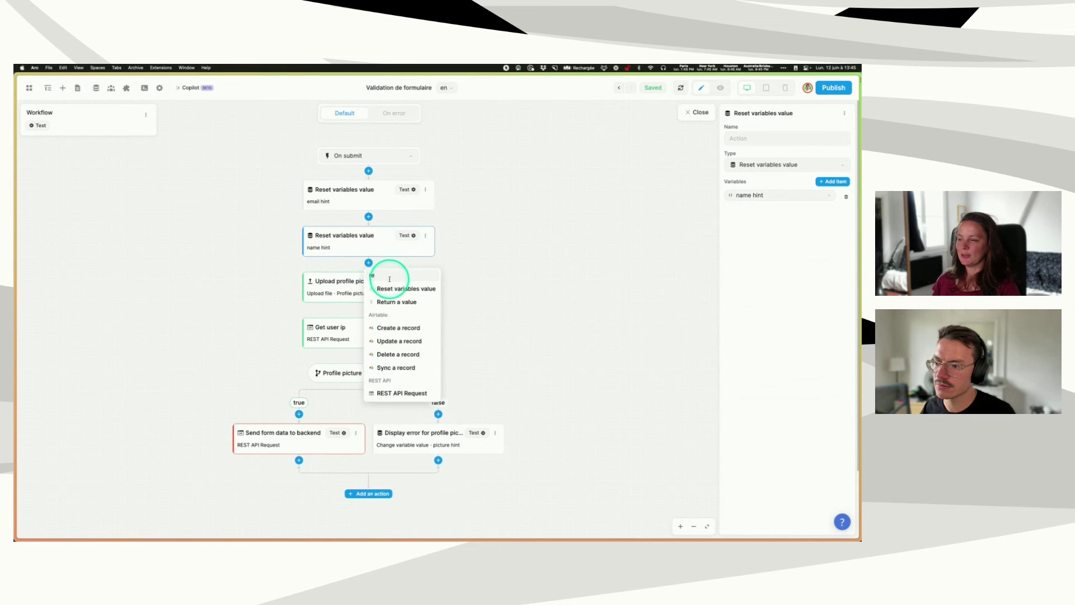
click(423, 237)
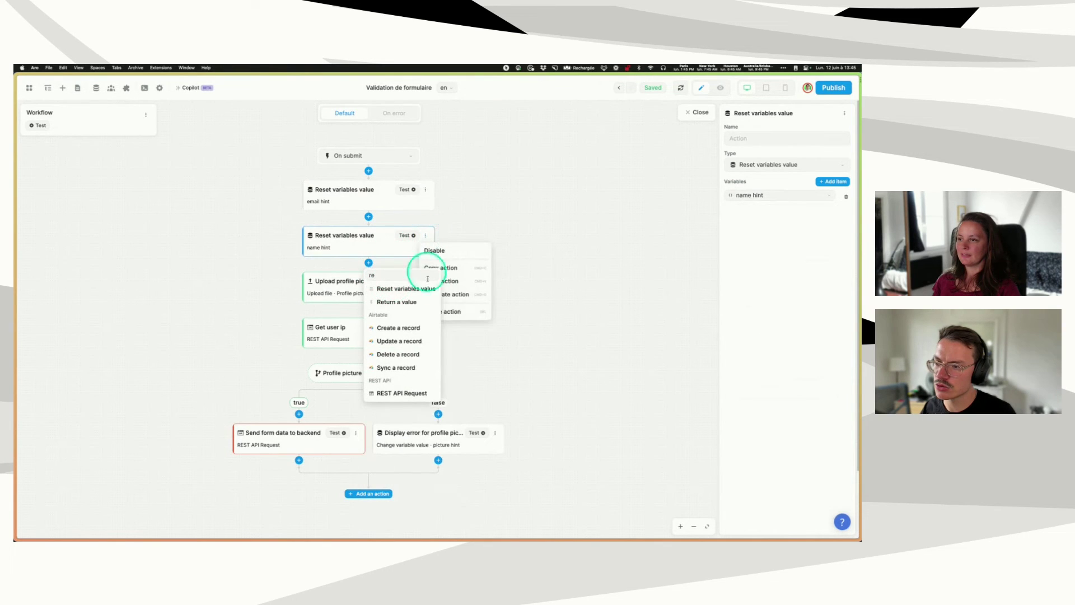
click(458, 312)
click(360, 192)
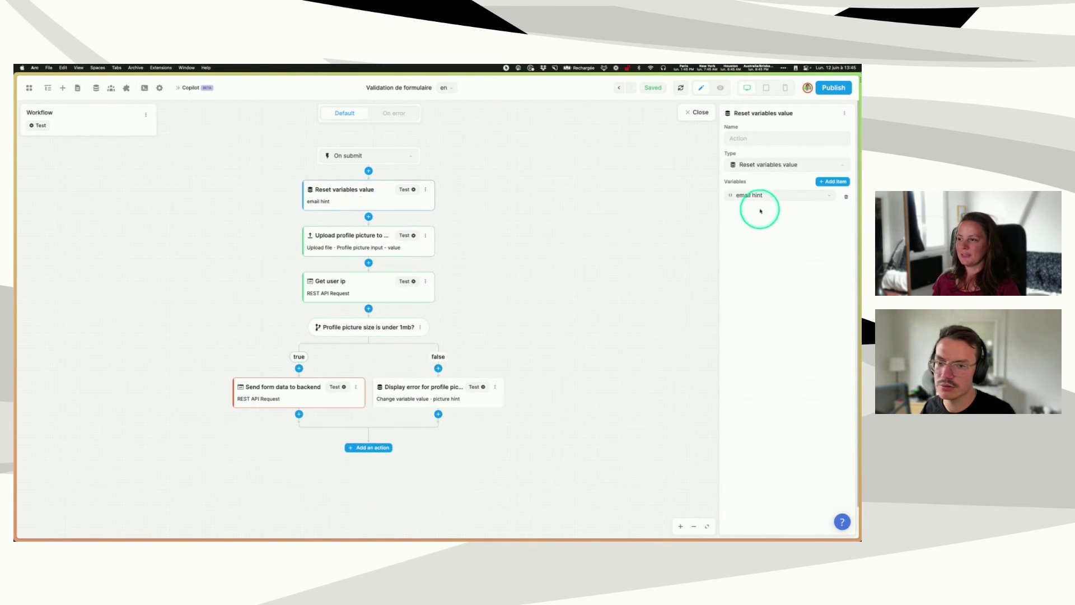
click(772, 166)
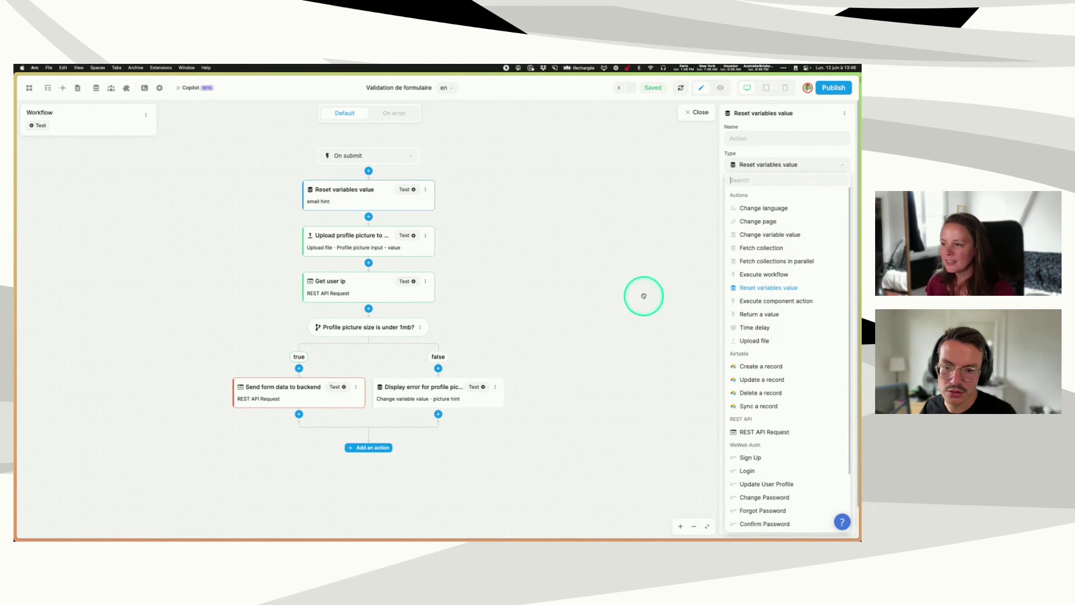
click(640, 292)
- Insert another Reset variables action below the email hint reset and browse the action types
click(369, 216)
text(res)
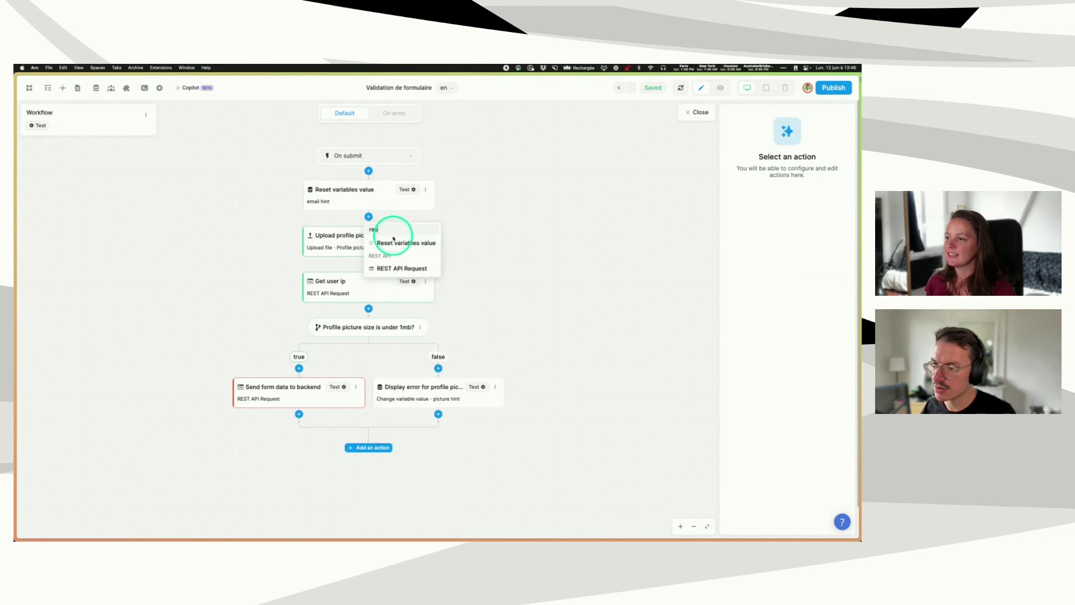
click(400, 240)
click(764, 192)
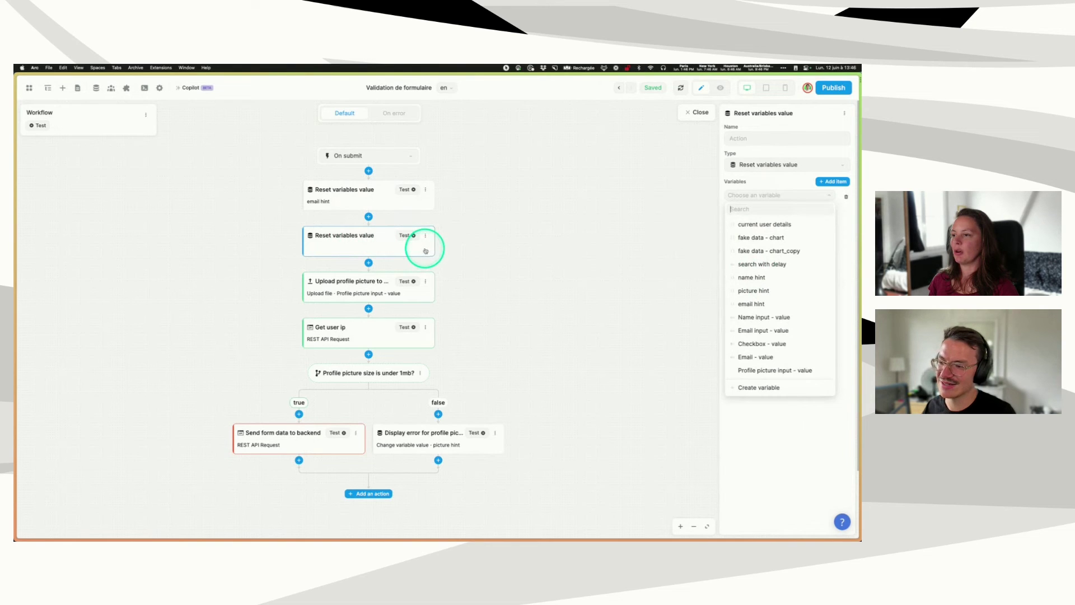
click(372, 195)
click(778, 165)
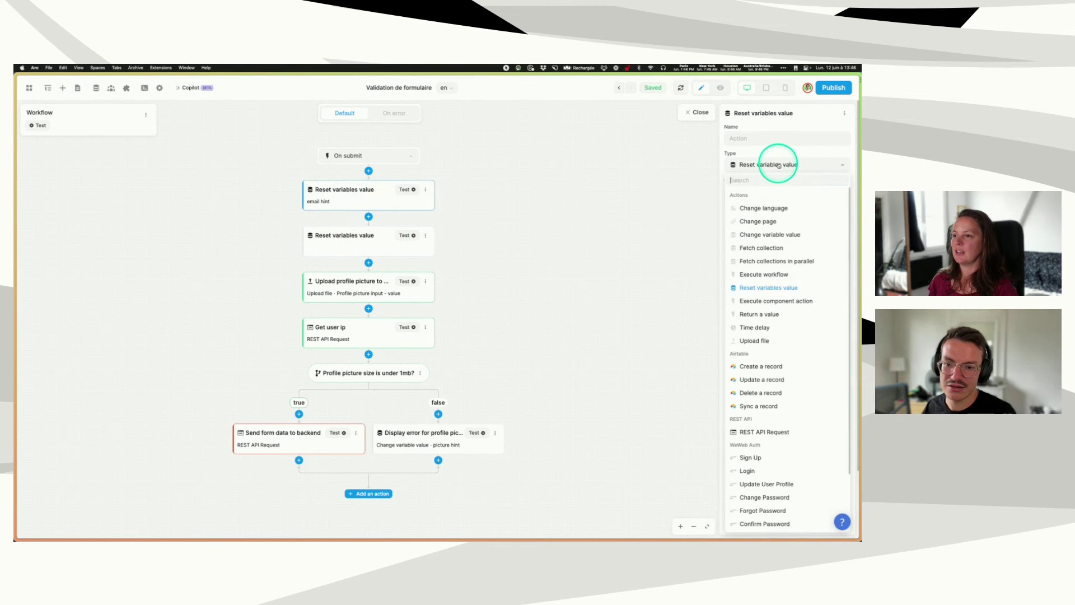
click(767, 181)
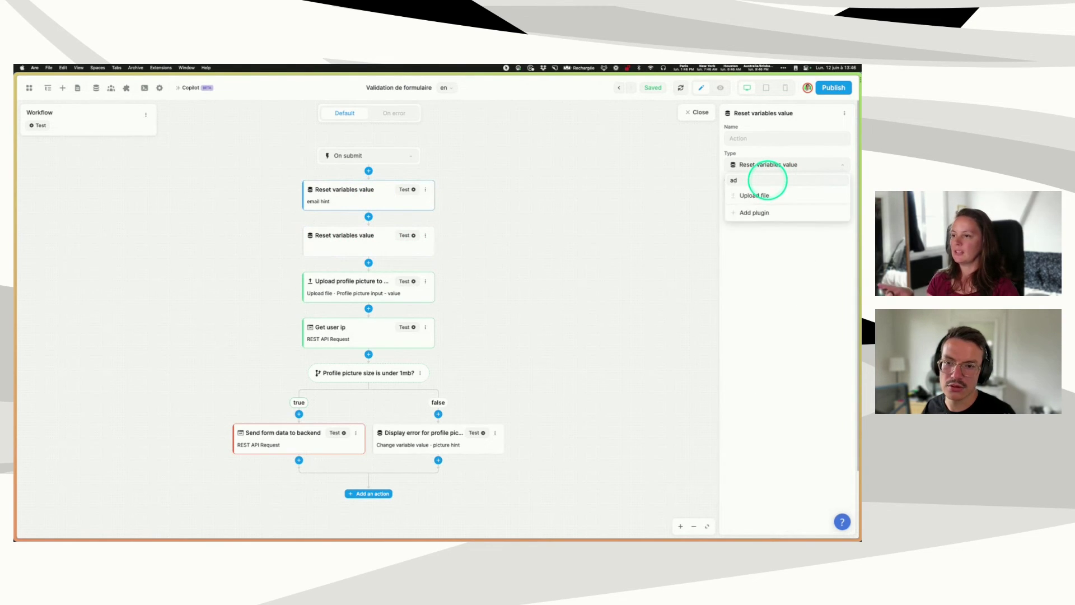
click(372, 245)
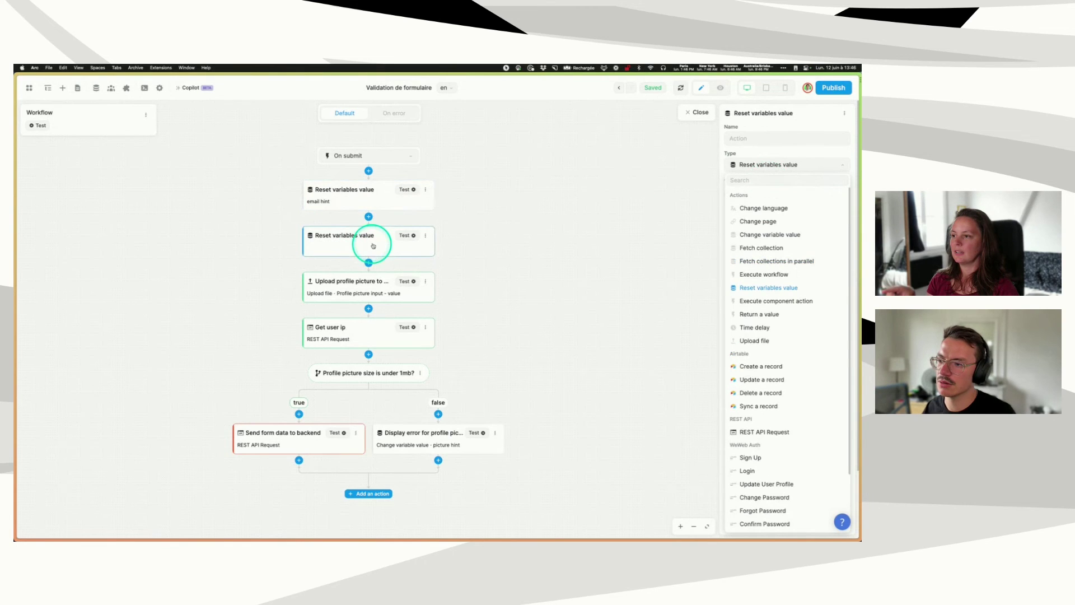
click(546, 223)
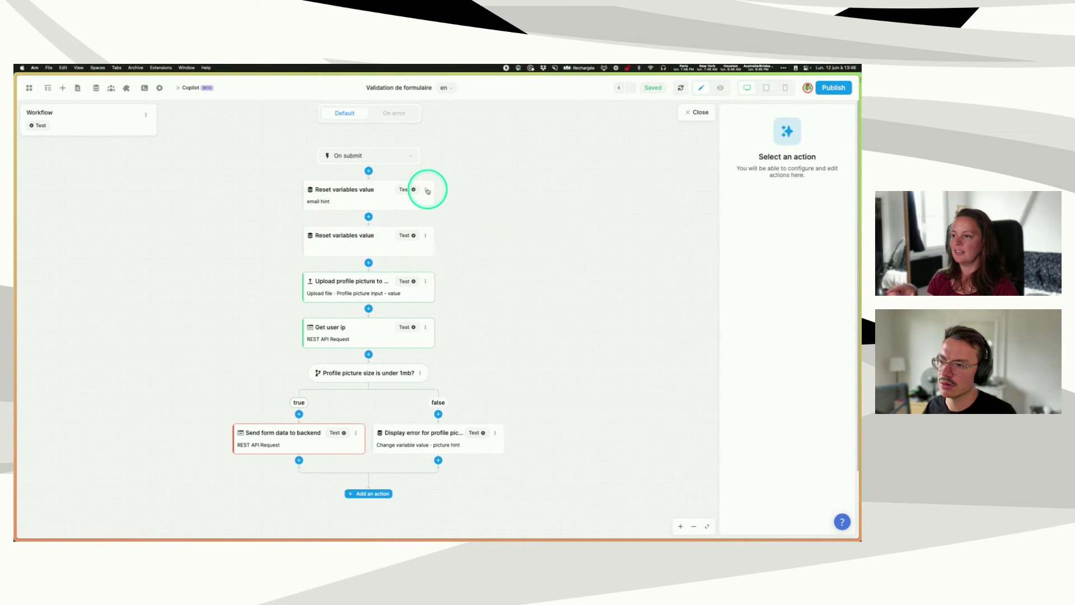
click(378, 240)
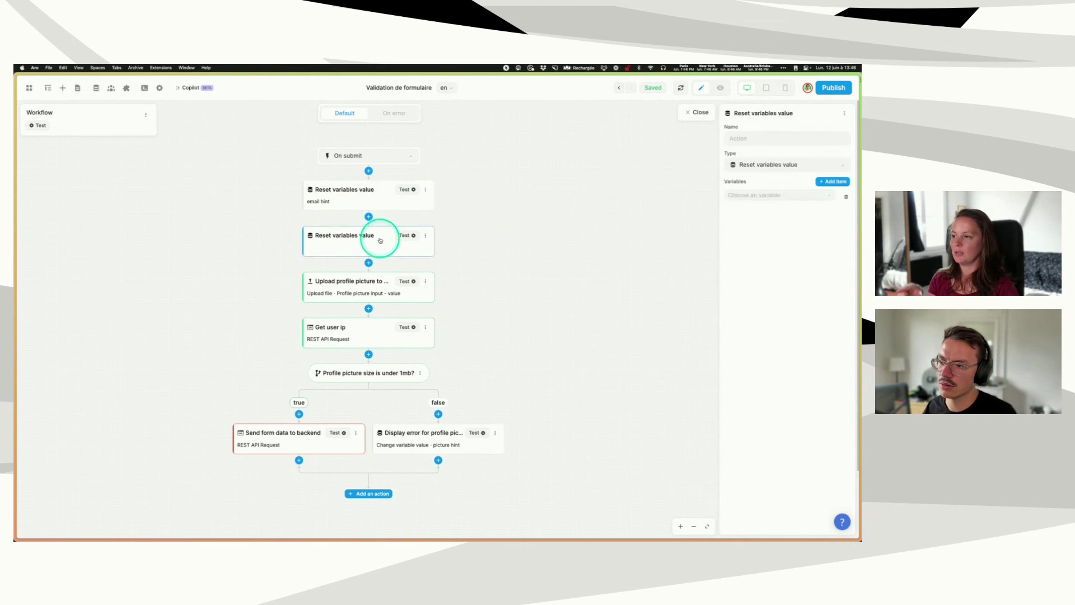
- Add two more variable slots to the email hint reset and delete the empty extra reset action
click(429, 198)
click(828, 182)
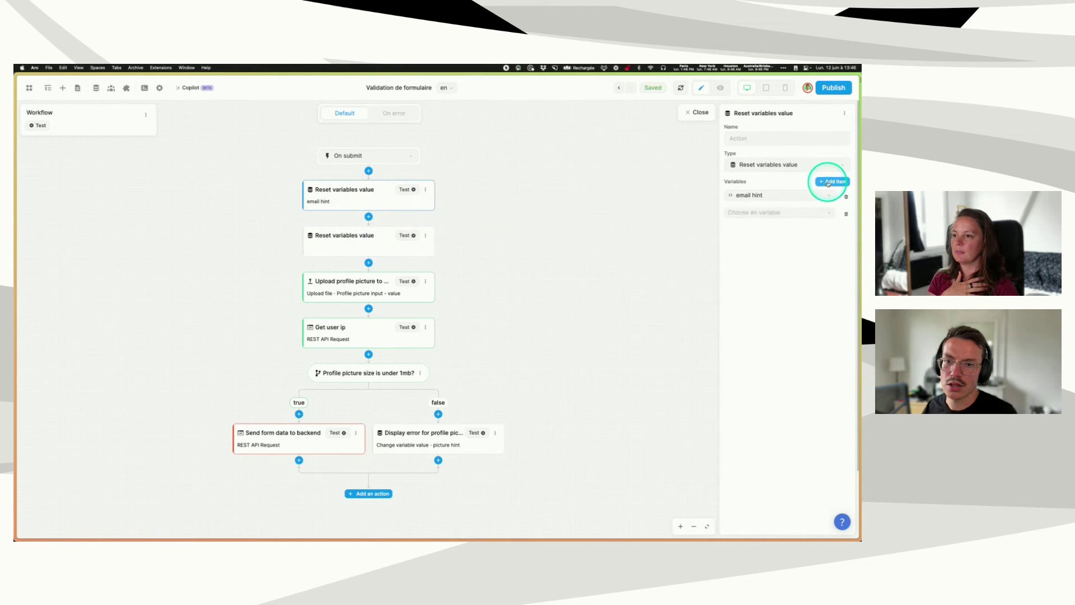
click(828, 182)
click(425, 235)
click(442, 296)
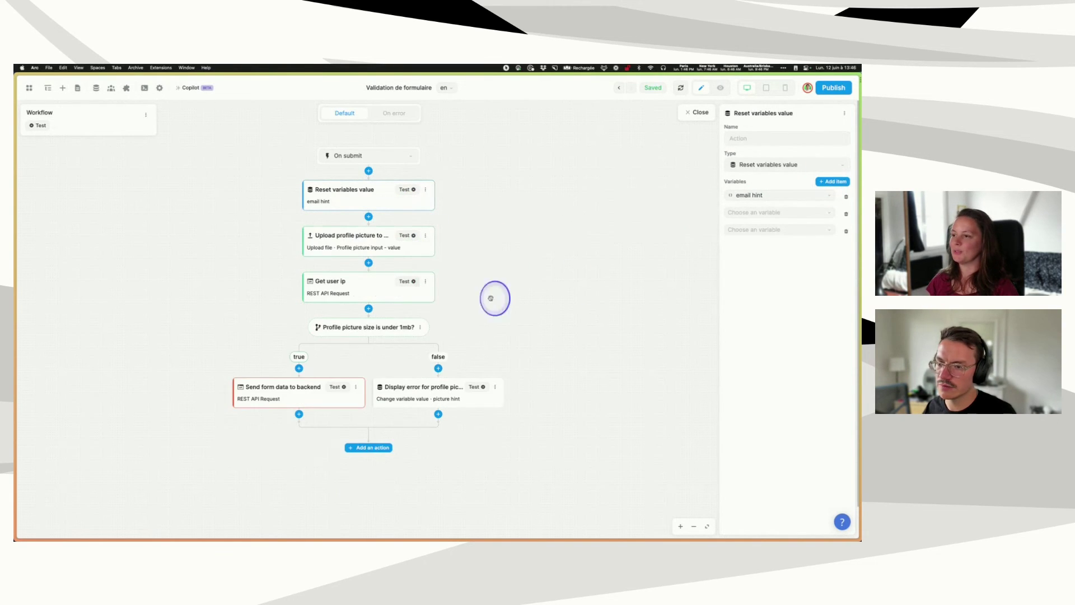
- Fill the new slots with name hint and picture hint, then test-run the reset action
click(751, 213)
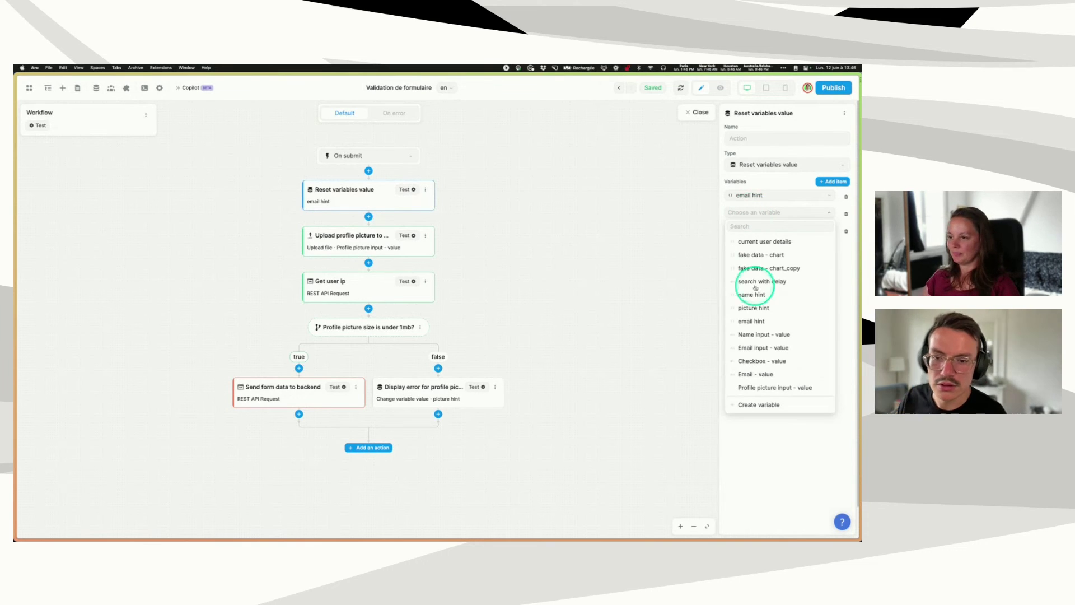
click(752, 293)
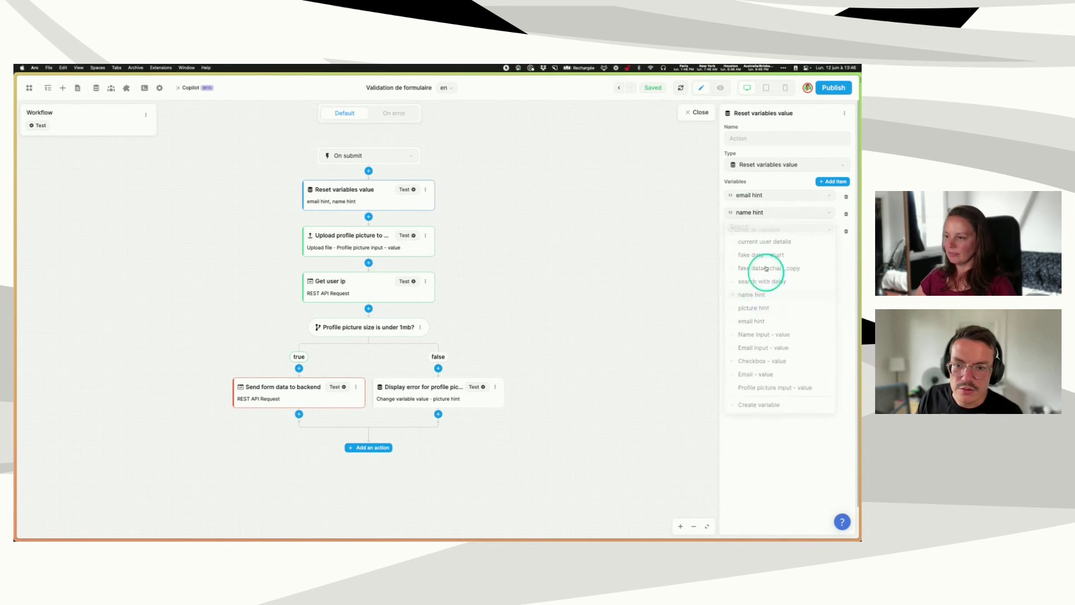
click(756, 230)
click(754, 325)
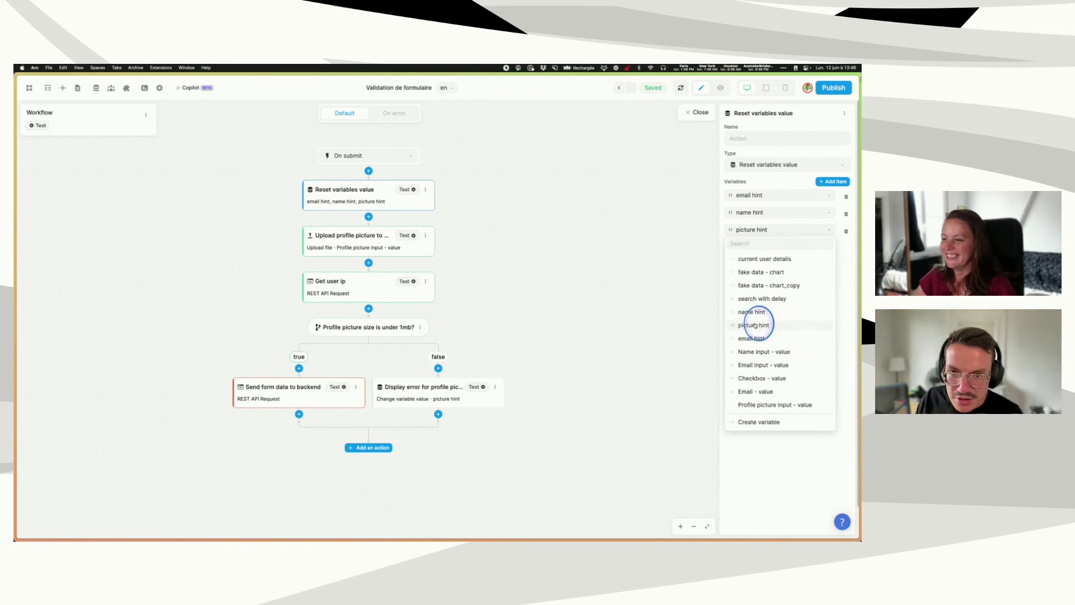
click(404, 190)
click(691, 119)
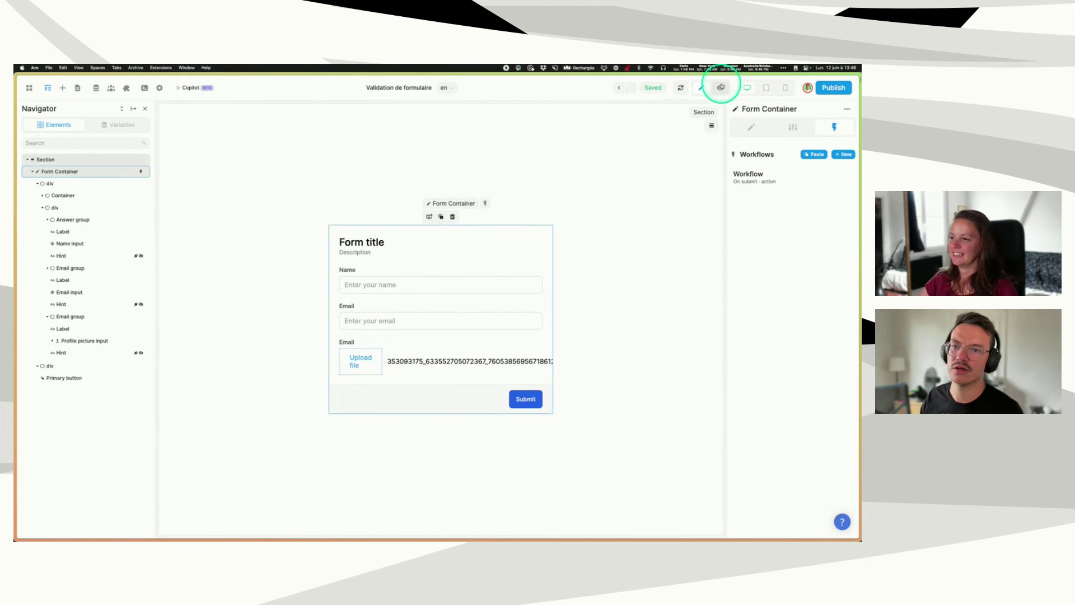
- Preview the form, glance at the submit workflow, and select the name field's hint text
click(720, 87)
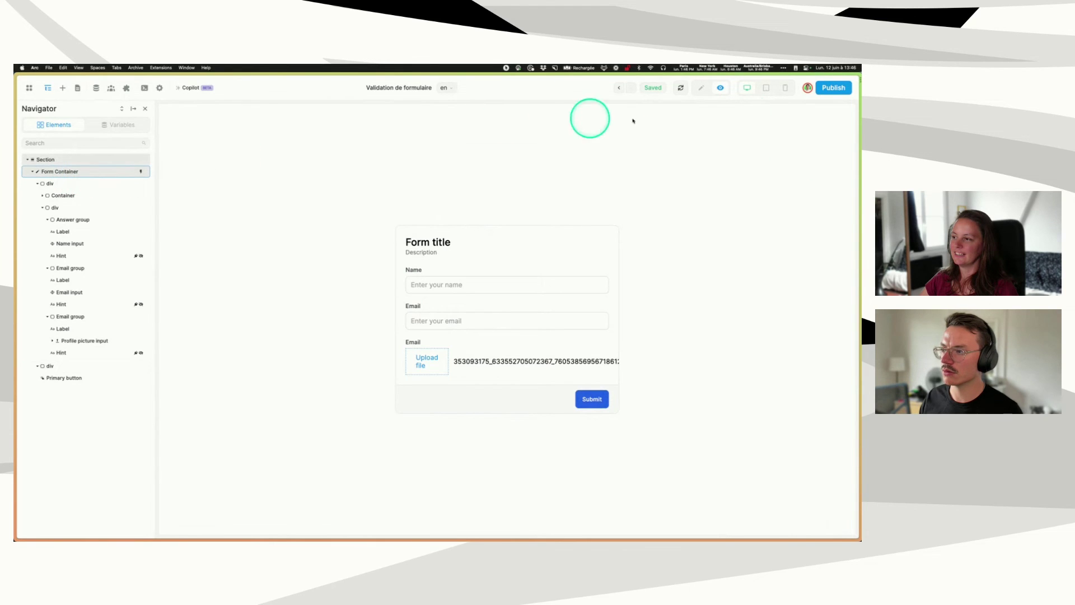
click(698, 88)
click(768, 176)
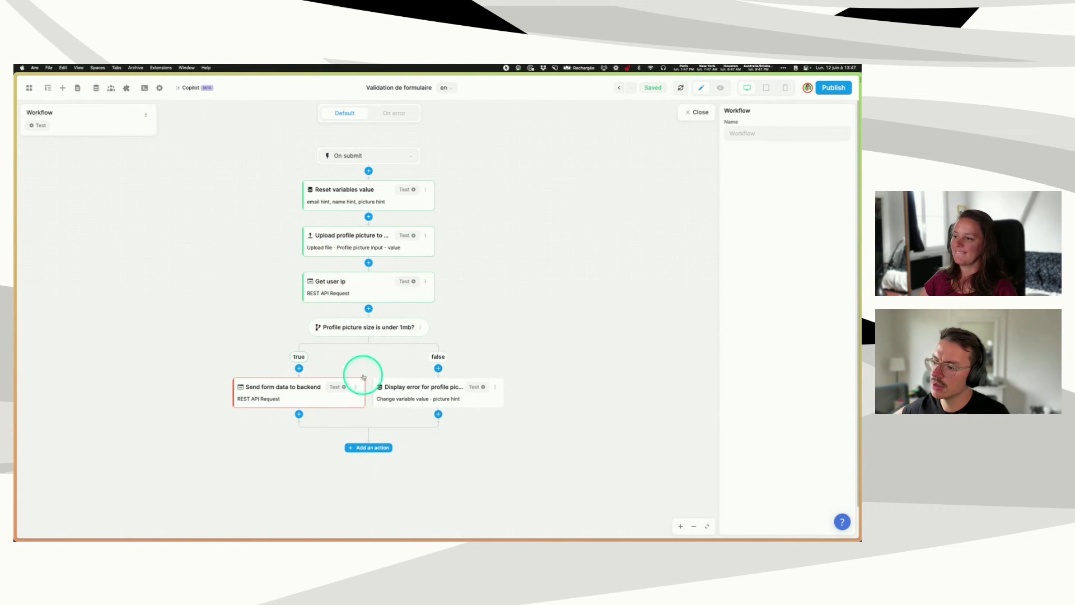
click(697, 112)
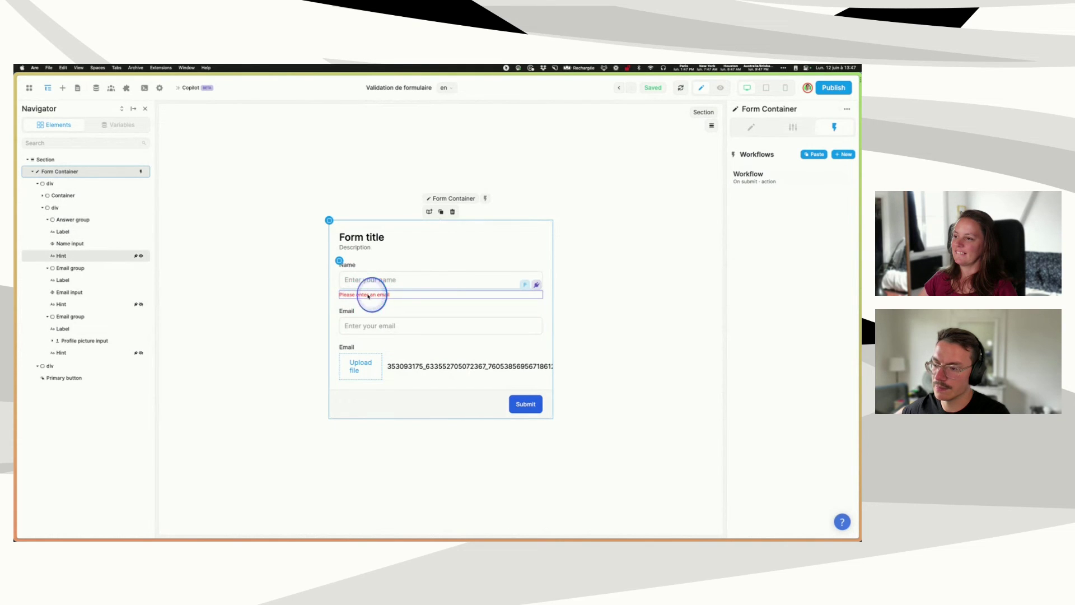
click(368, 295)
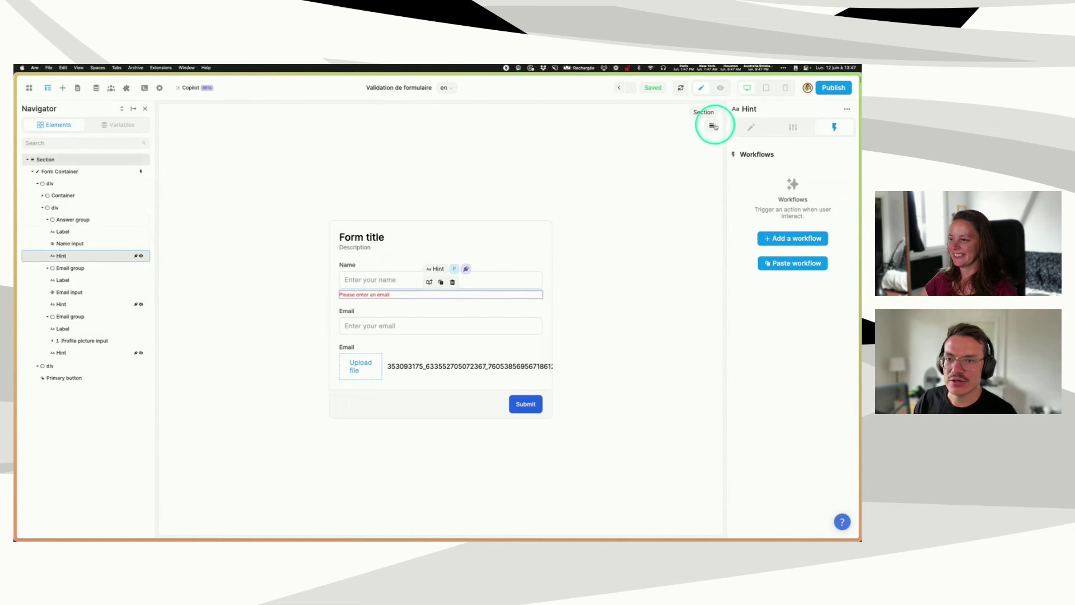
- Open the Form Container's submit workflow on its On error branch
click(84, 172)
click(741, 190)
click(386, 112)
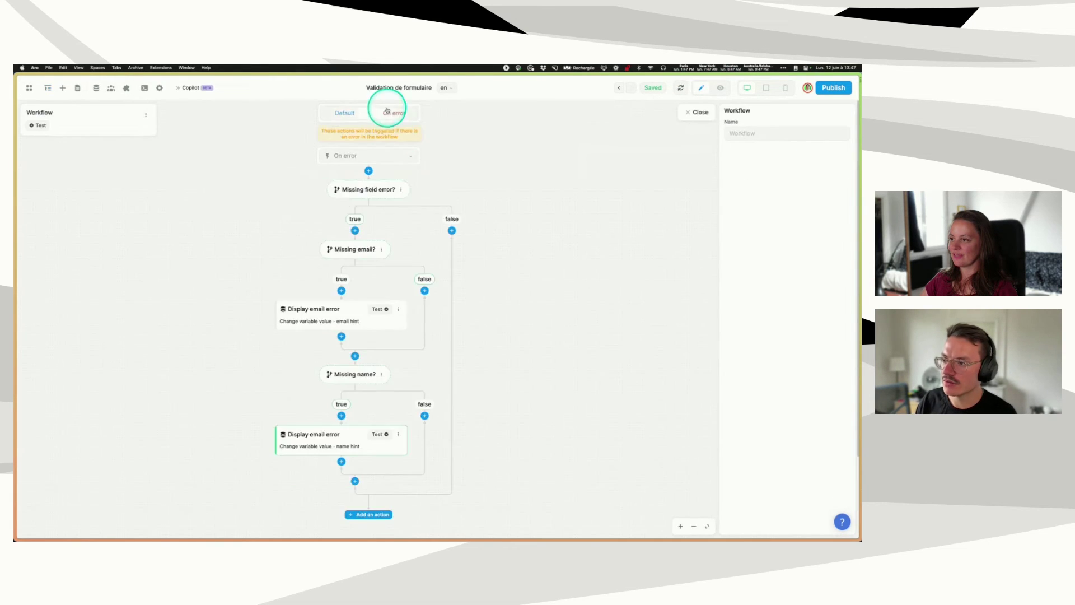
- Review the Missing email? condition formula and its email hint value
click(337, 256)
click(794, 165)
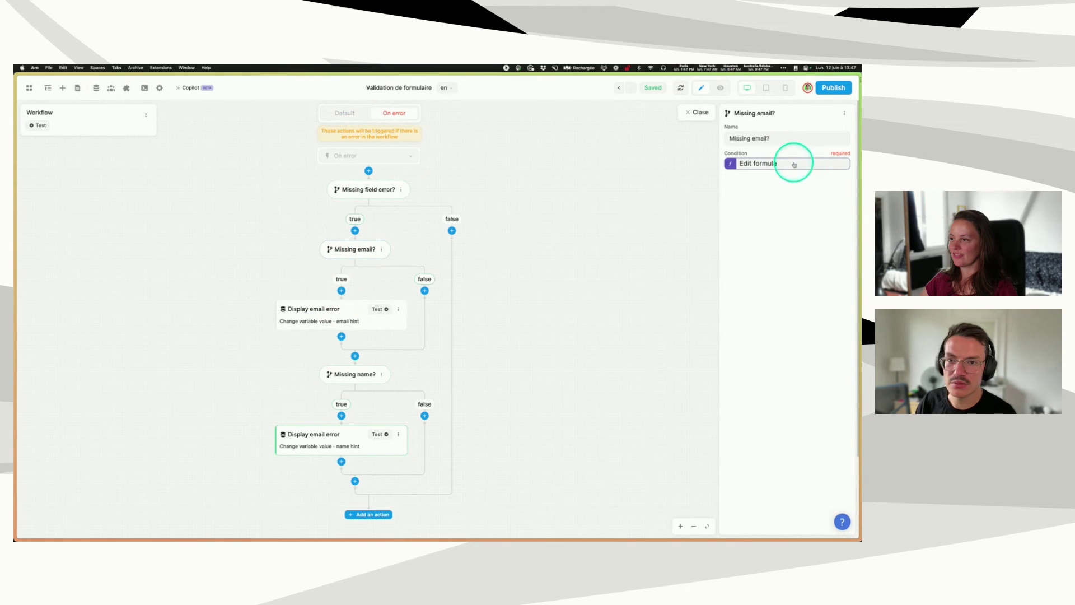
click(326, 322)
click(767, 253)
click(613, 191)
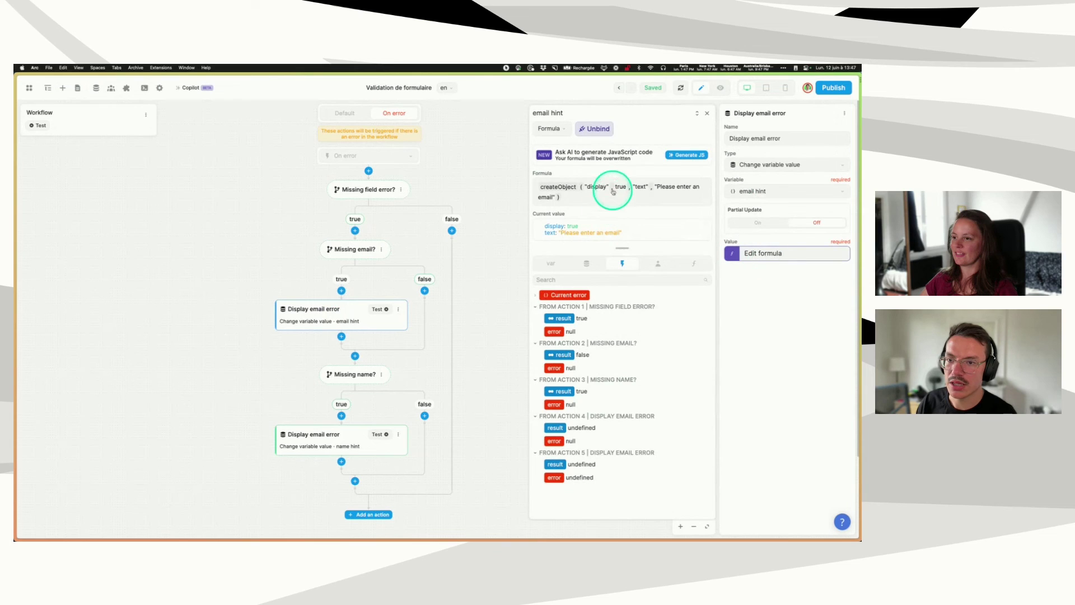
- Make the second action Display name error, setting the name hint text to 'Please enter a name'
click(329, 444)
click(705, 210)
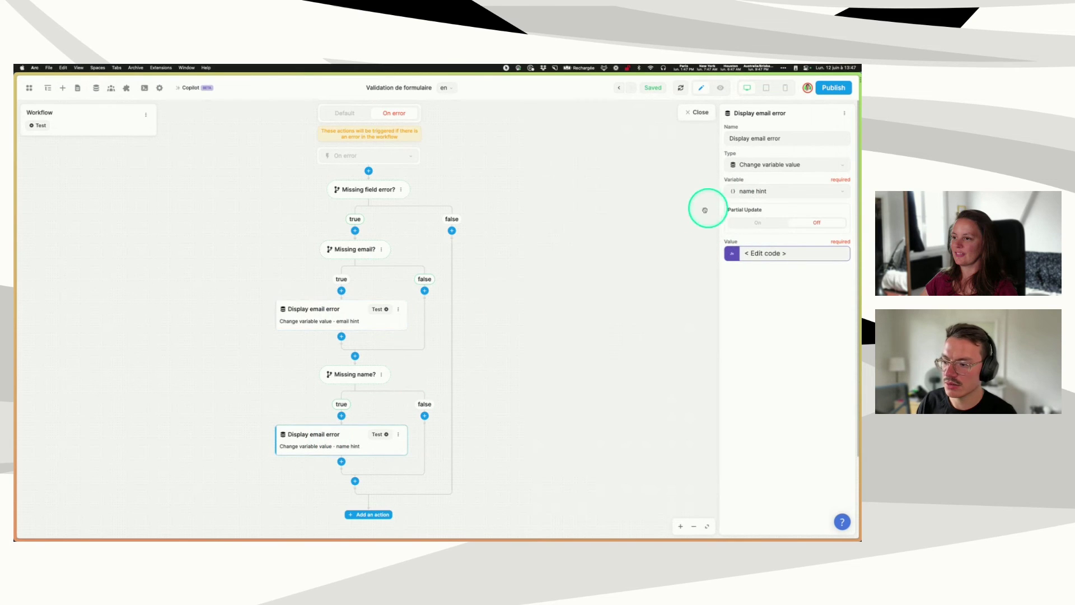
click(774, 259)
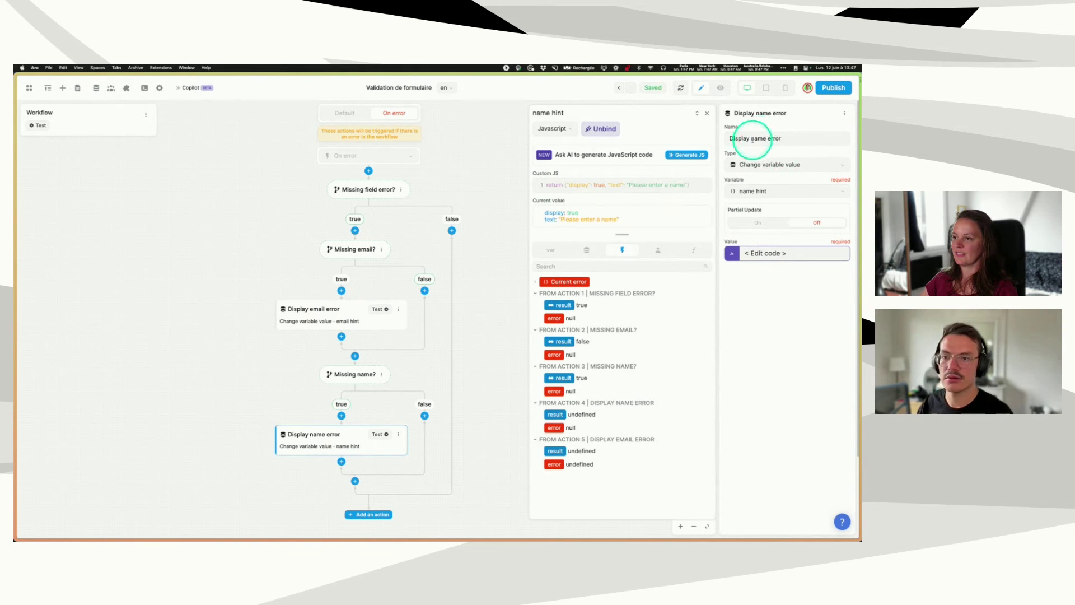
click(708, 114)
- Check the Missing name? condition formula, then close the workflow editor
click(343, 374)
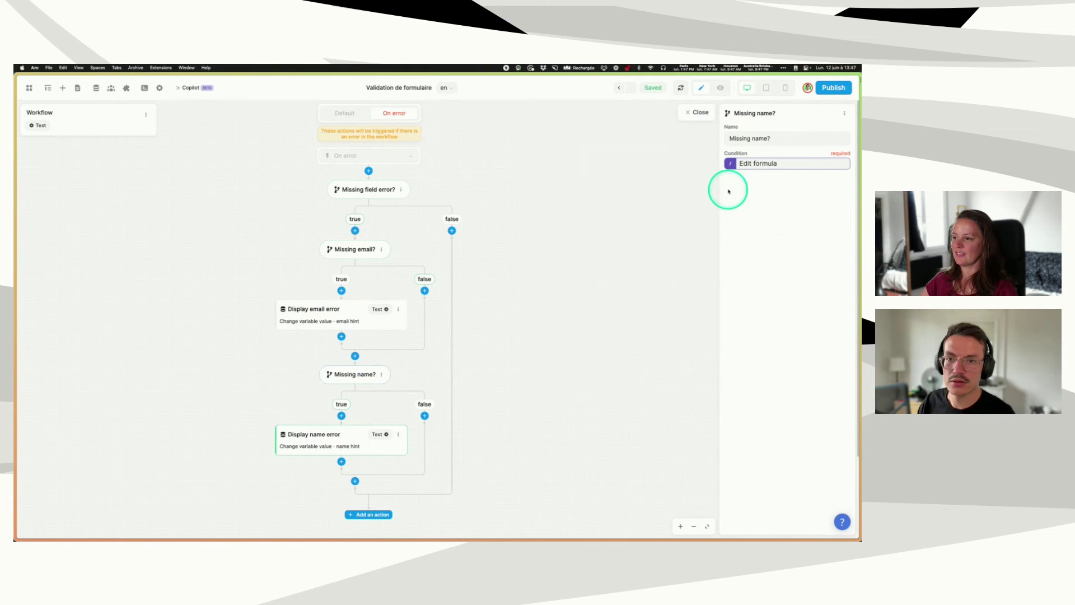
click(756, 163)
click(707, 113)
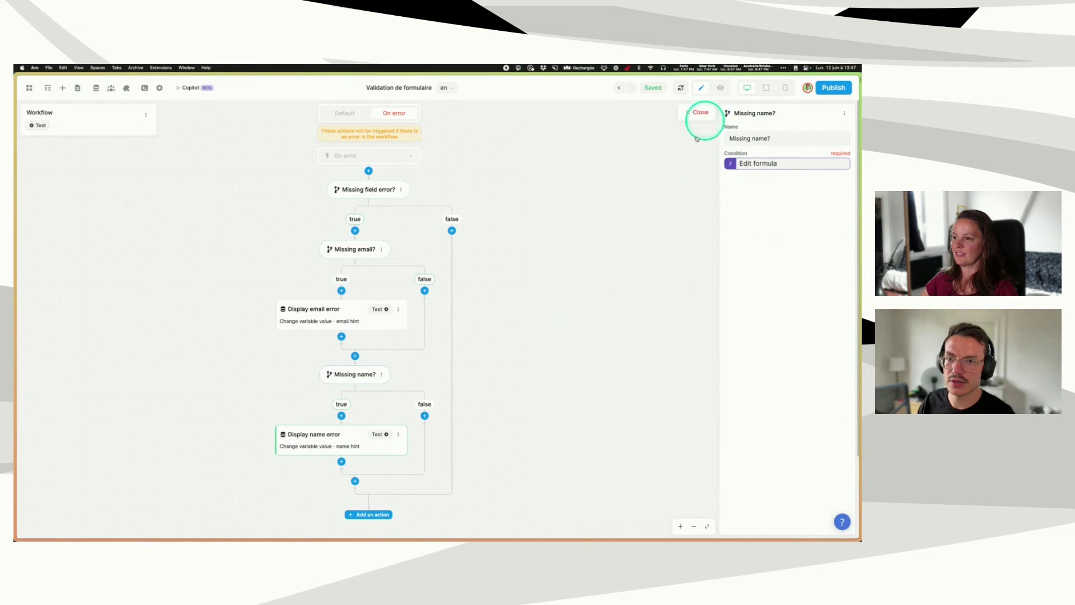
click(379, 434)
click(699, 112)
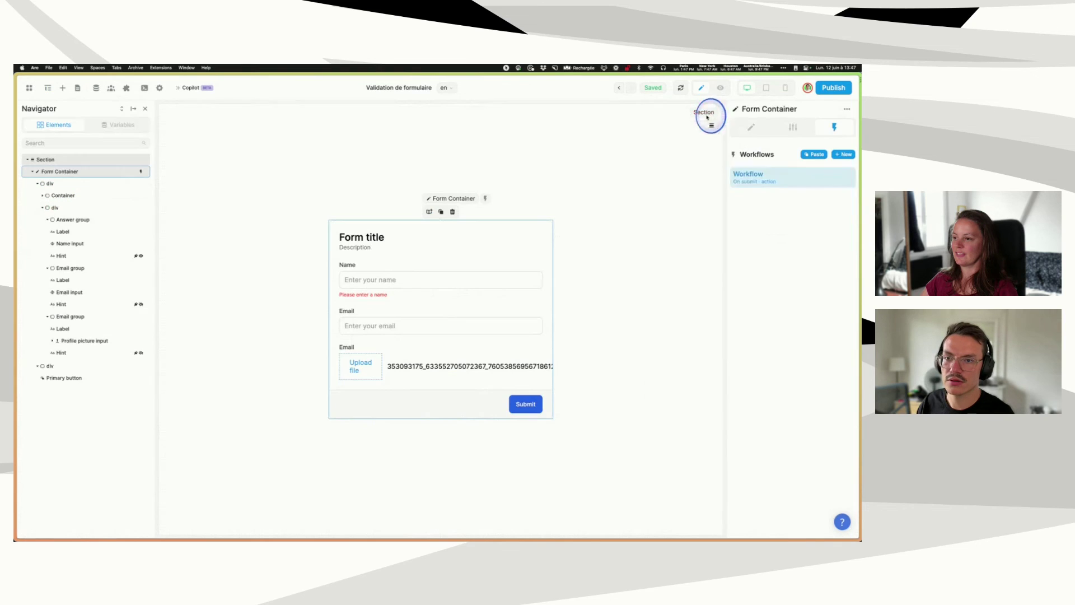
- Preview the form, fill in the Name field, and submit it to test the name hint
click(721, 90)
click(459, 280)
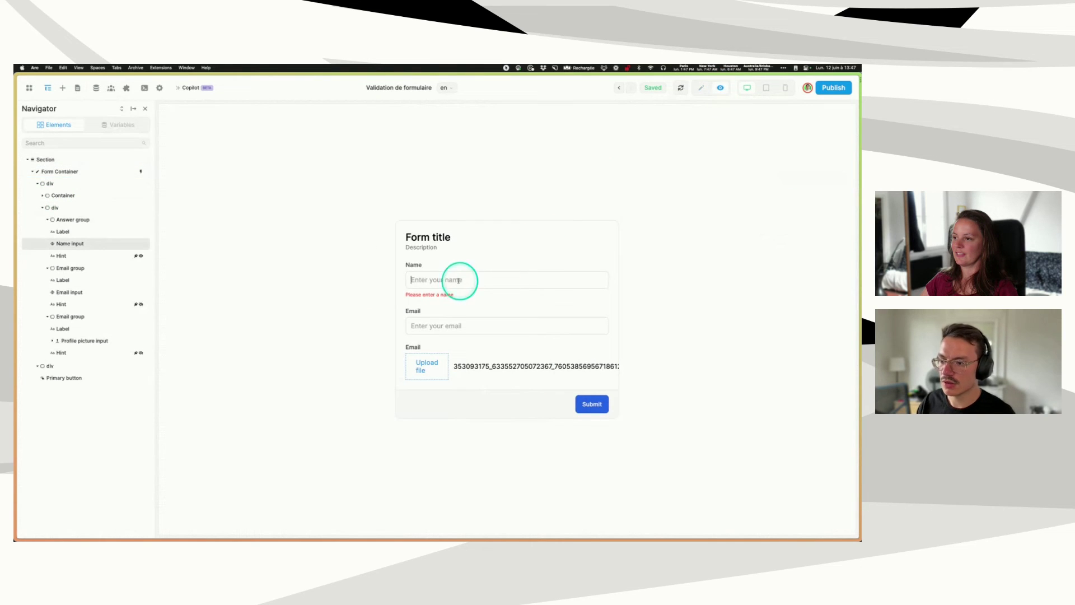
text(quentin)
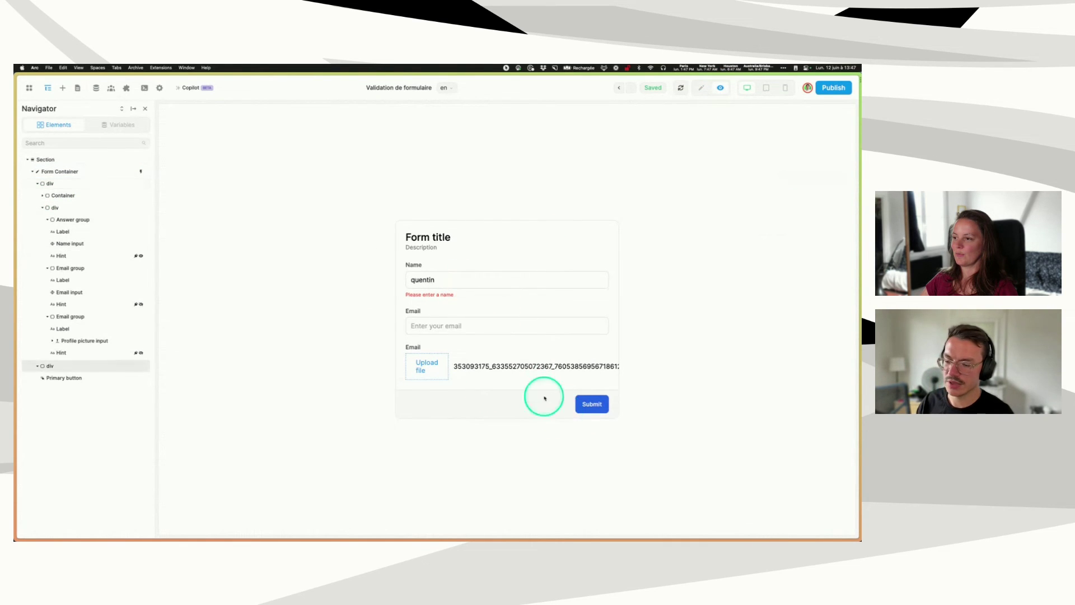
click(593, 402)
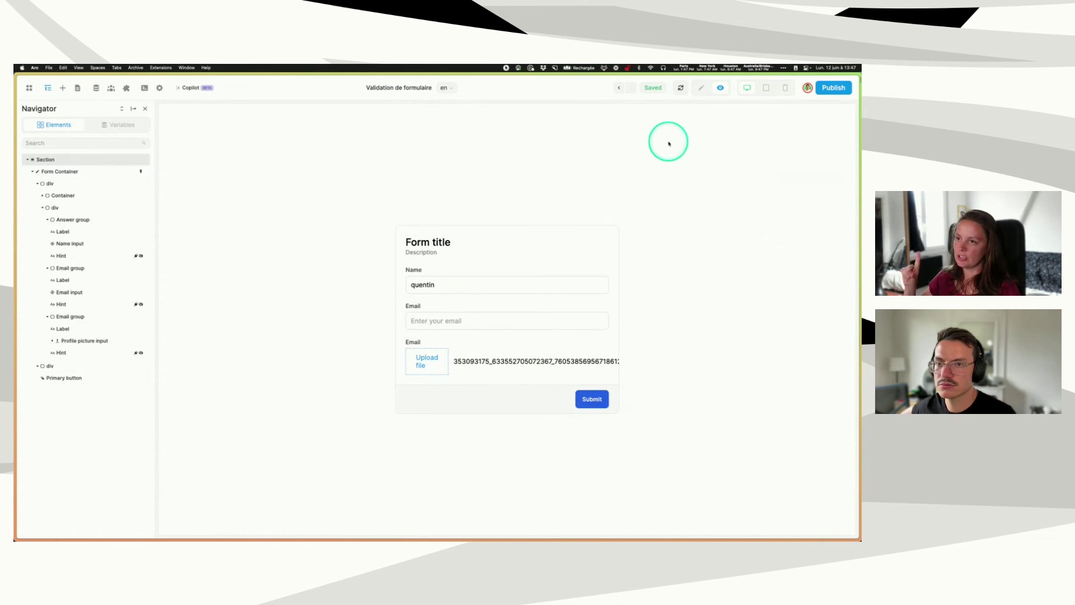
click(700, 90)
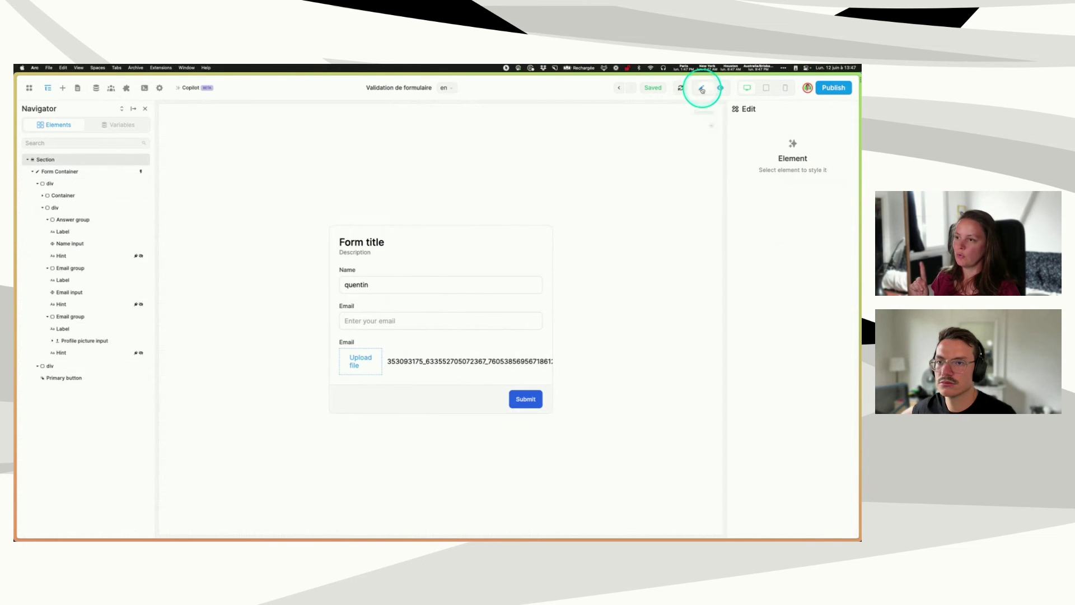
- Disable the Get user ip step in the form's submit workflow
click(68, 171)
click(773, 186)
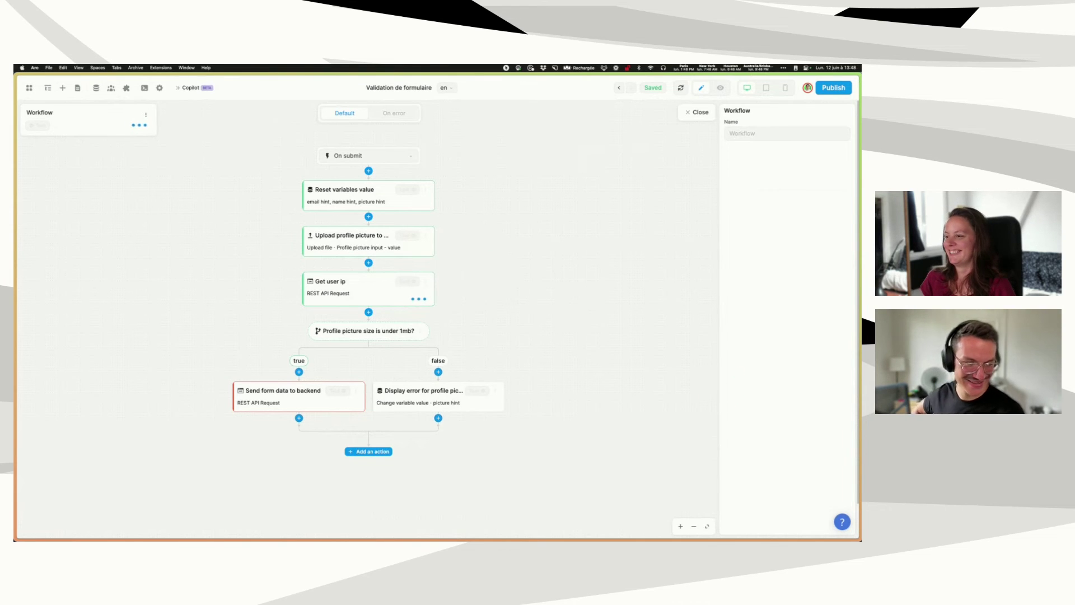
click(697, 112)
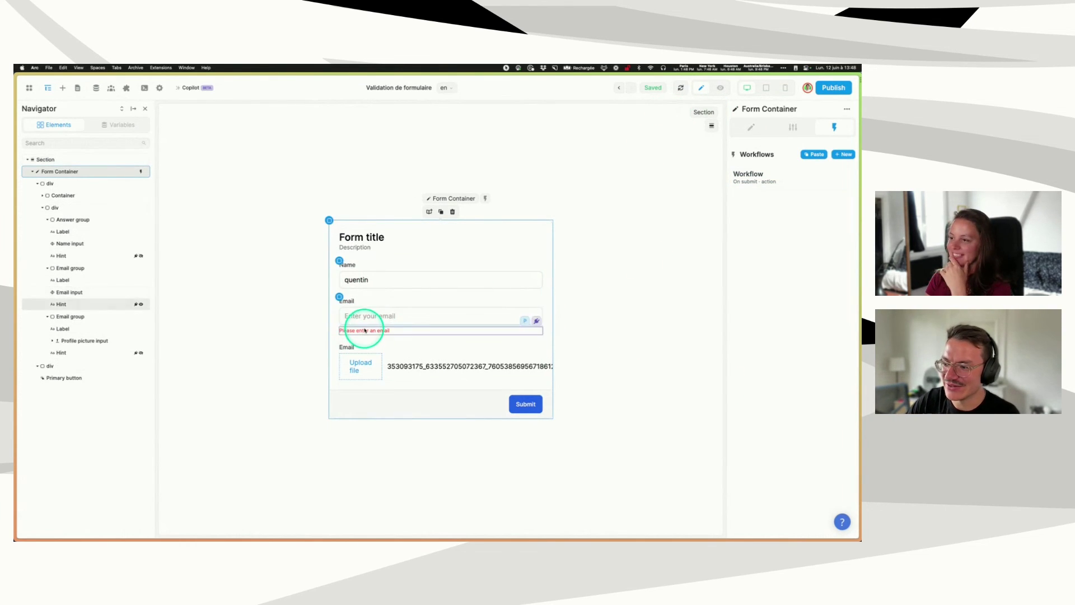
click(773, 182)
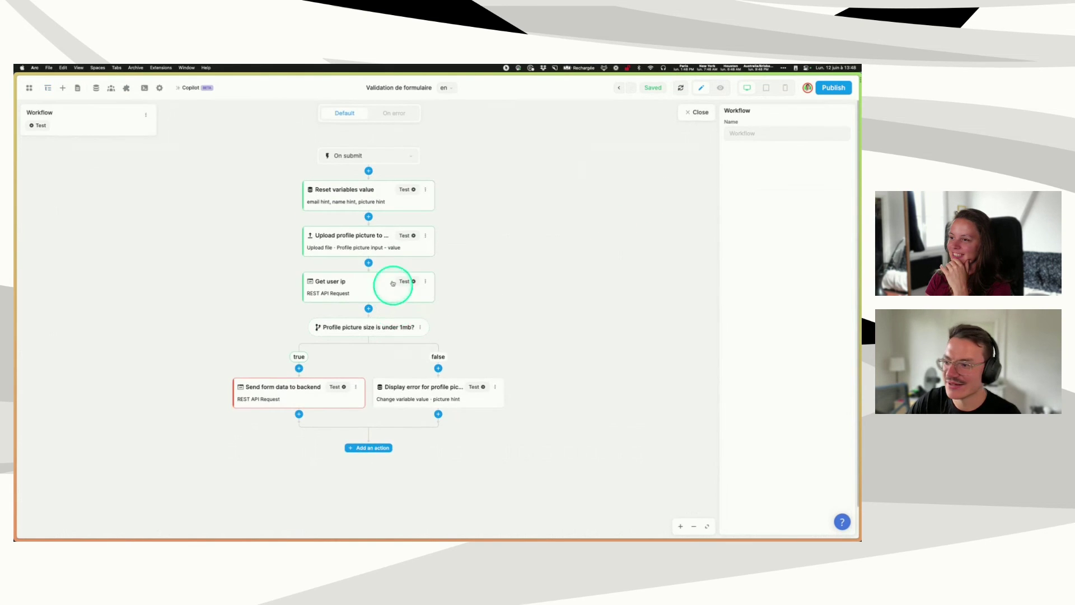
click(425, 282)
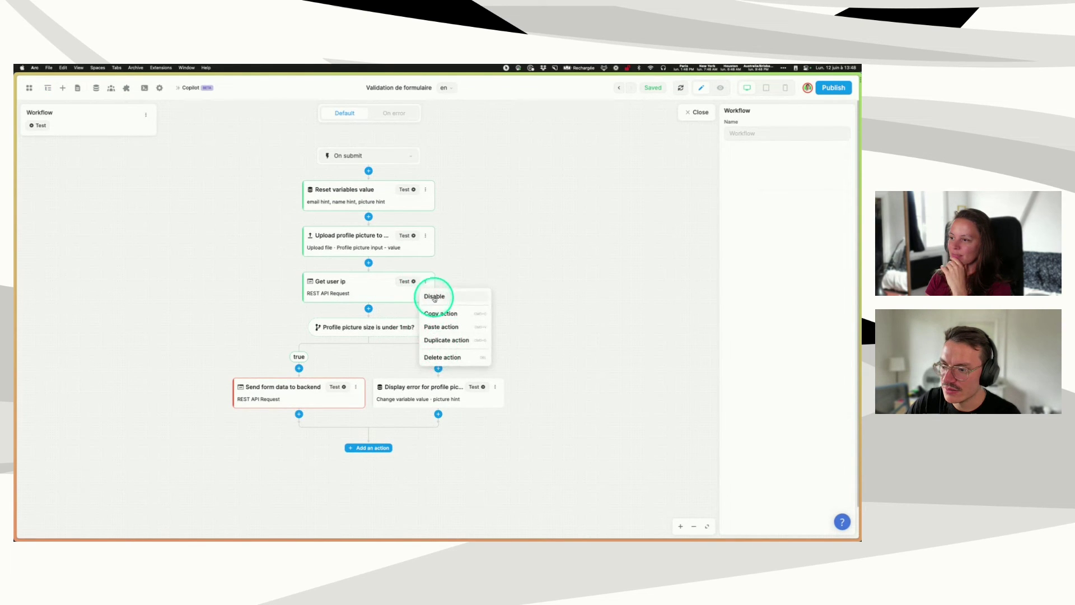
click(434, 295)
click(696, 111)
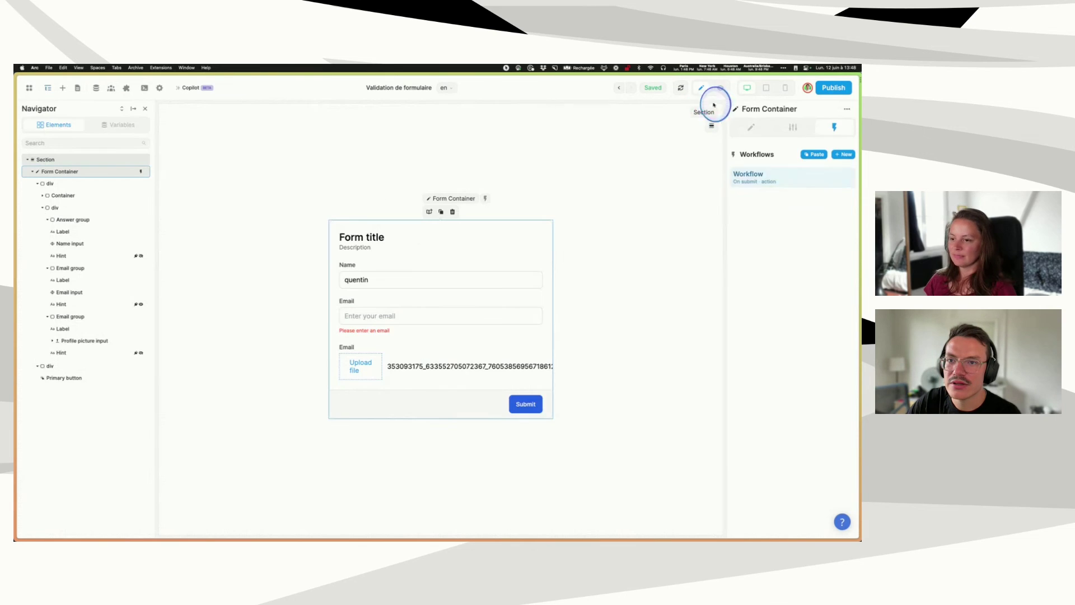
- In preview, enter an e-mail address, choose the 1MB chart image, and submit
click(720, 87)
click(425, 309)
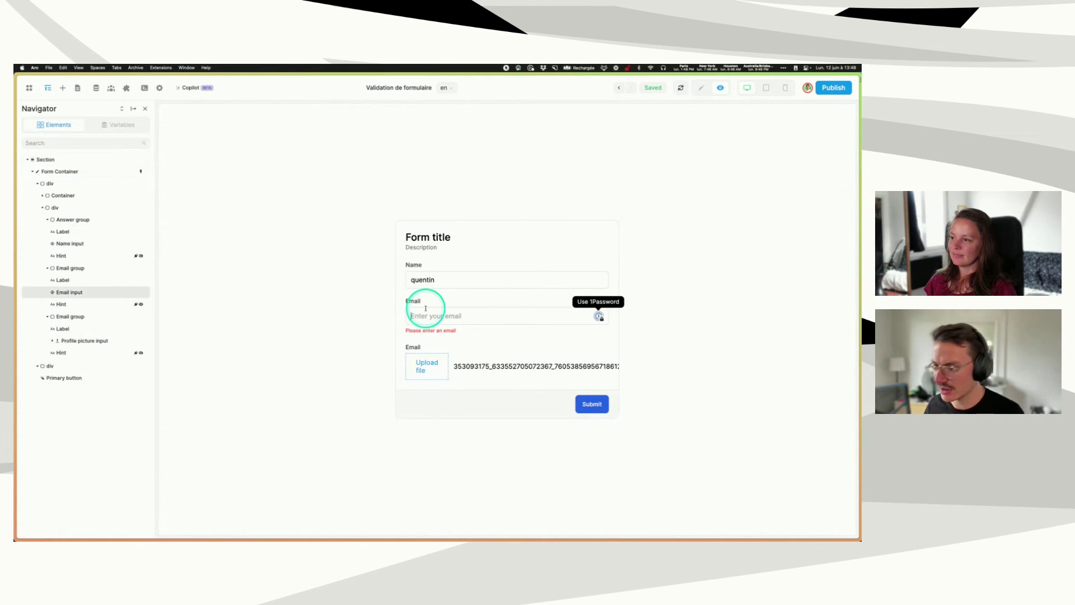
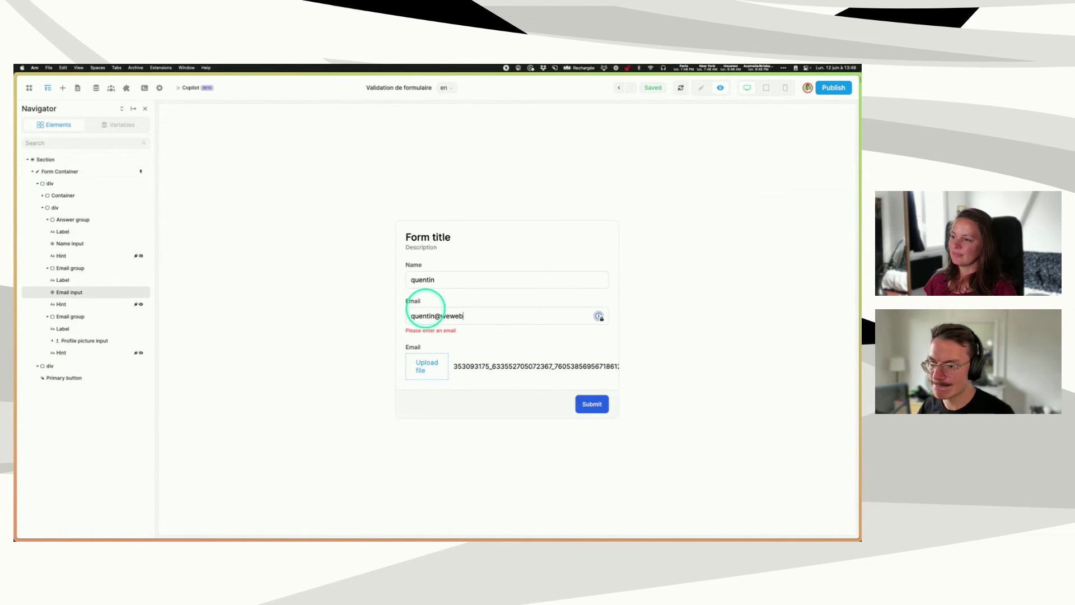
click(436, 372)
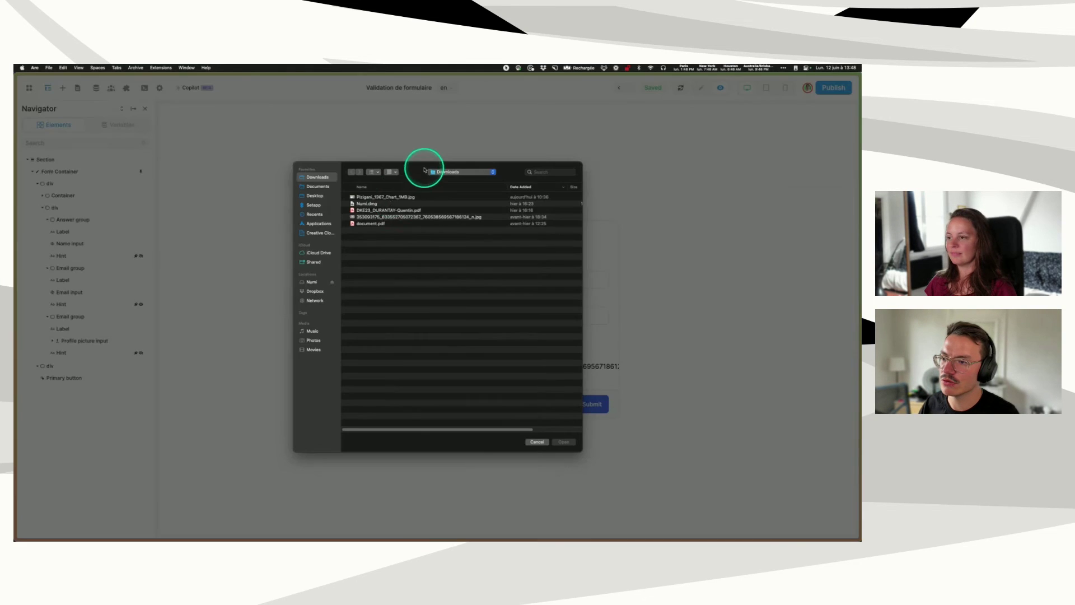
click(401, 197)
click(564, 442)
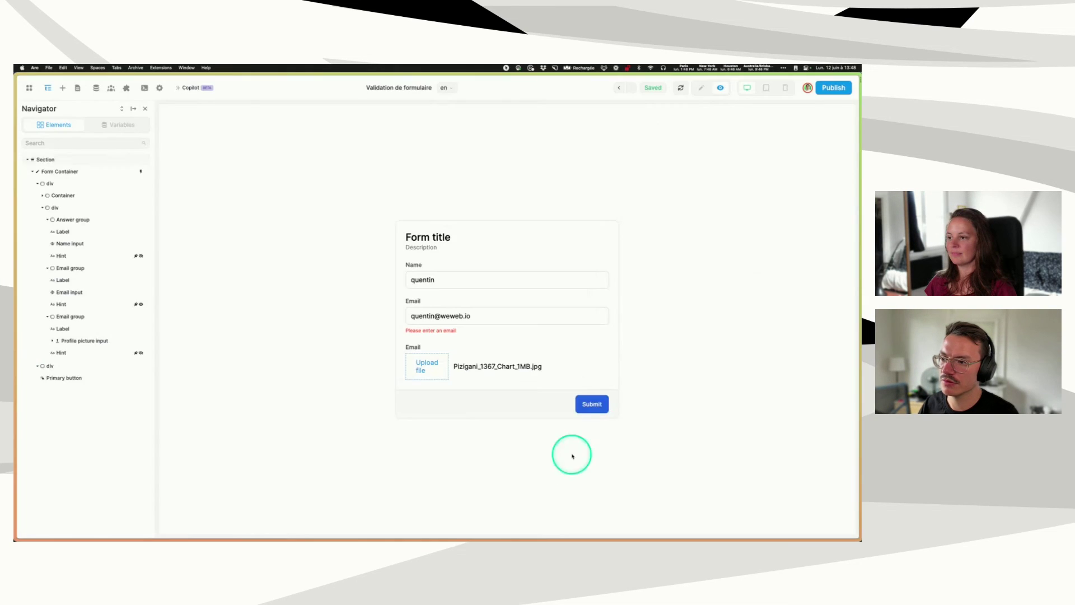
click(592, 404)
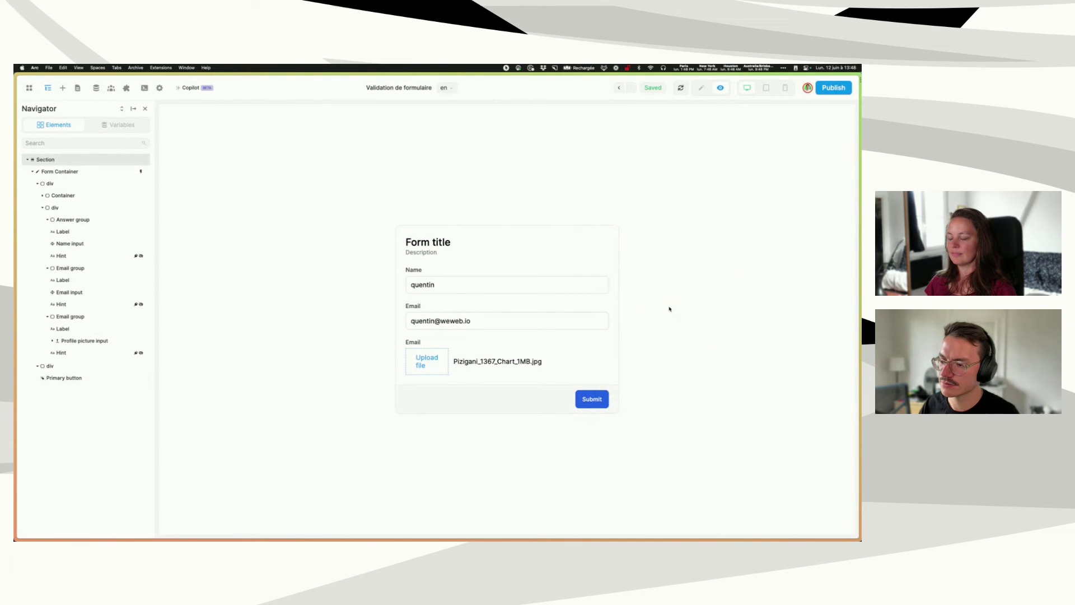
- Swap the profile picture for the smaller image file and submit again
click(432, 359)
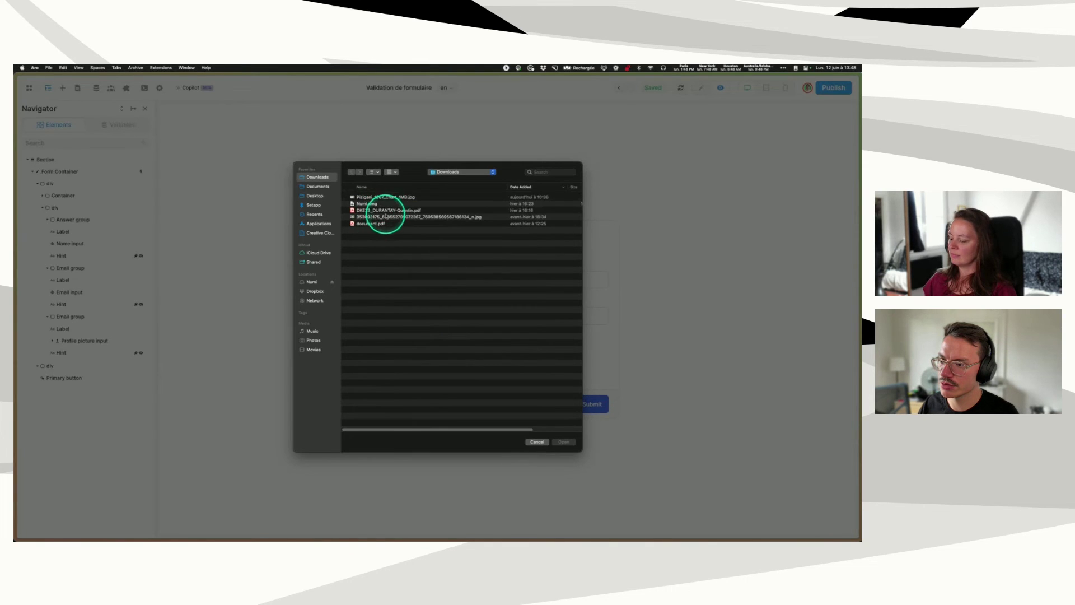
click(387, 219)
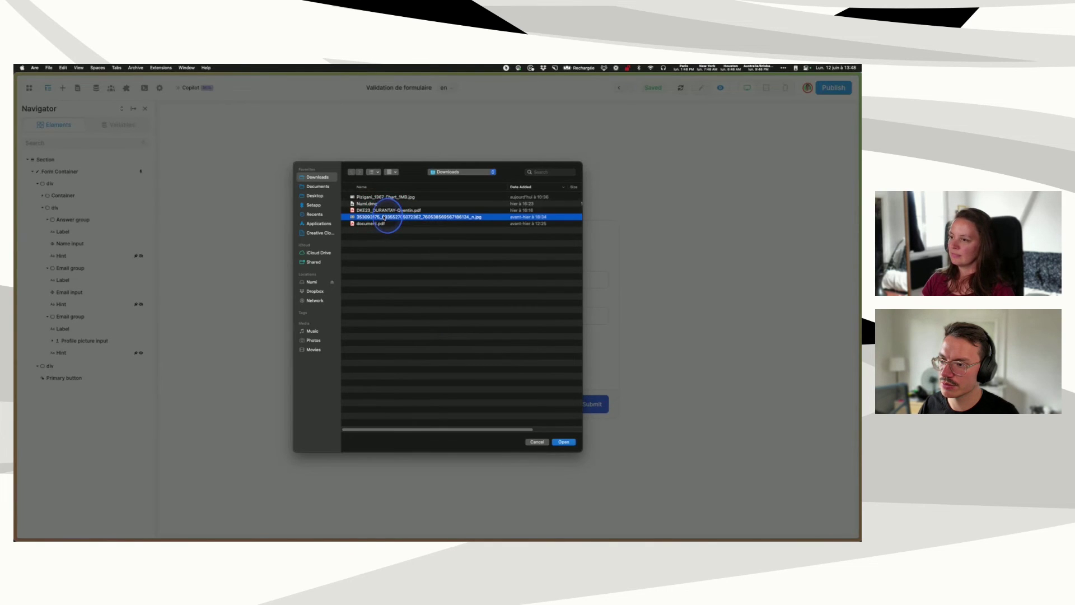
click(560, 439)
click(594, 408)
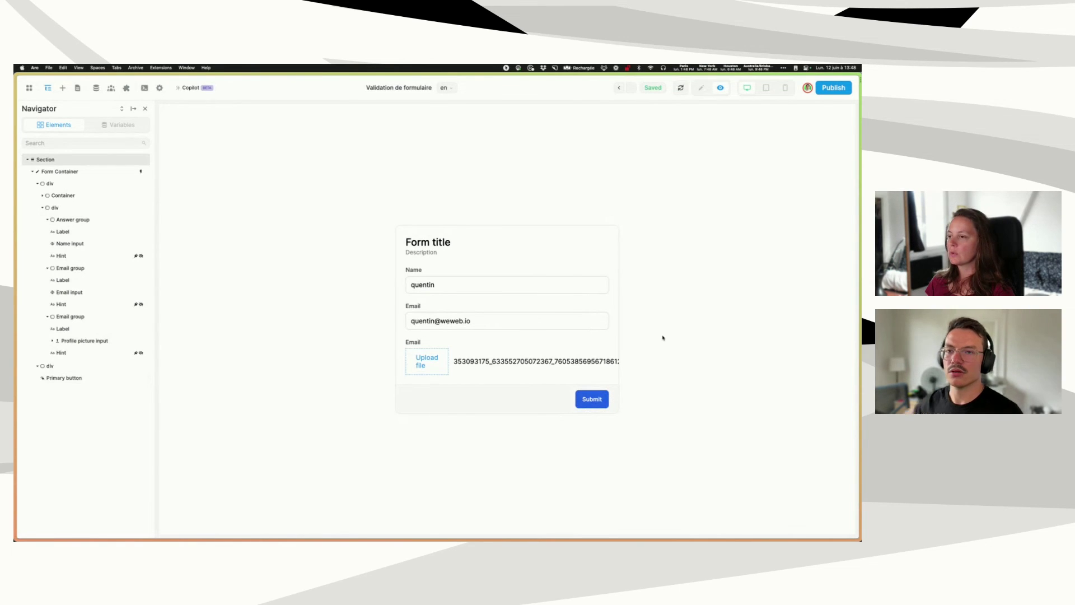
- Reopen the form's submit workflow on the On error branch and inspect the Missing field error? condition
click(700, 88)
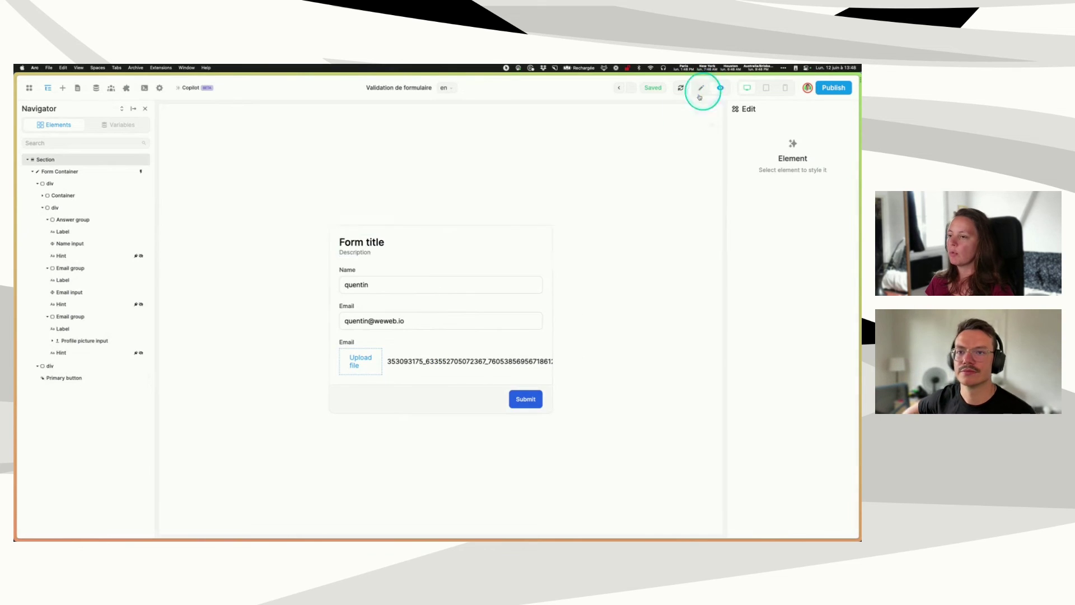
click(348, 271)
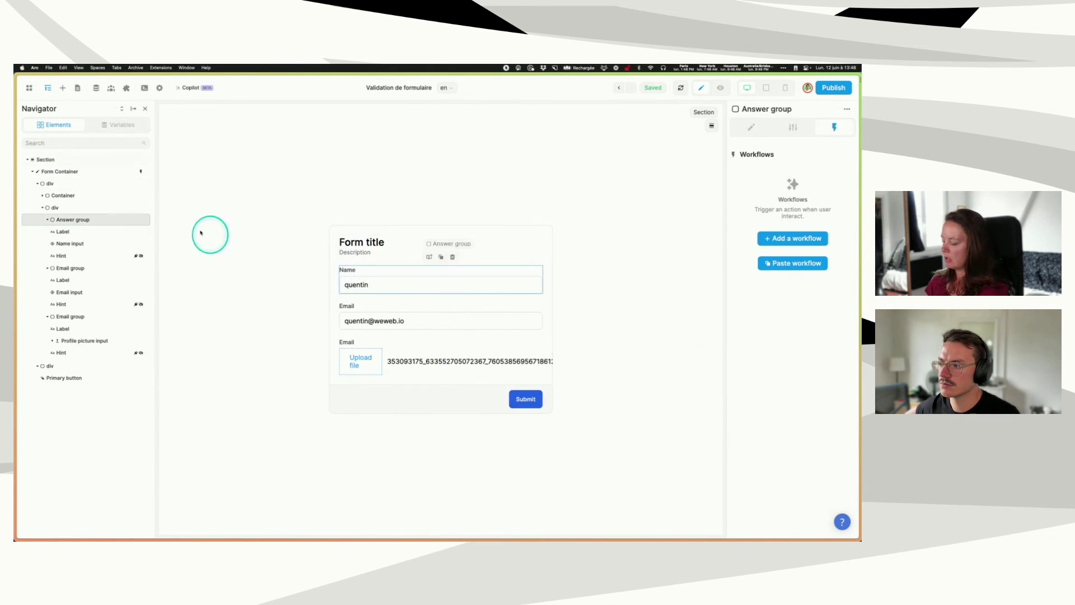
click(84, 171)
click(755, 182)
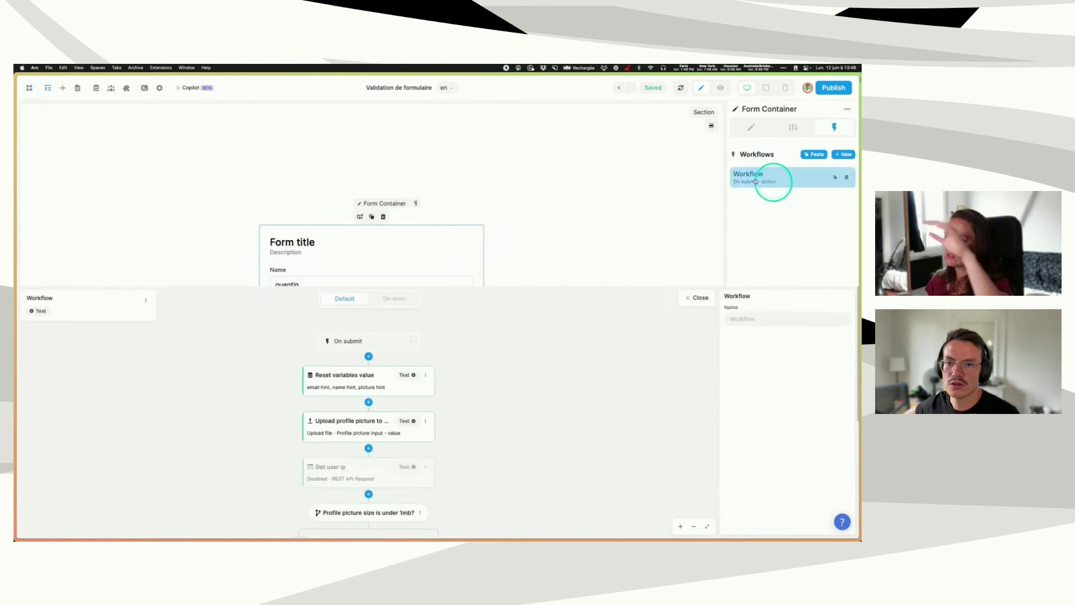
click(395, 112)
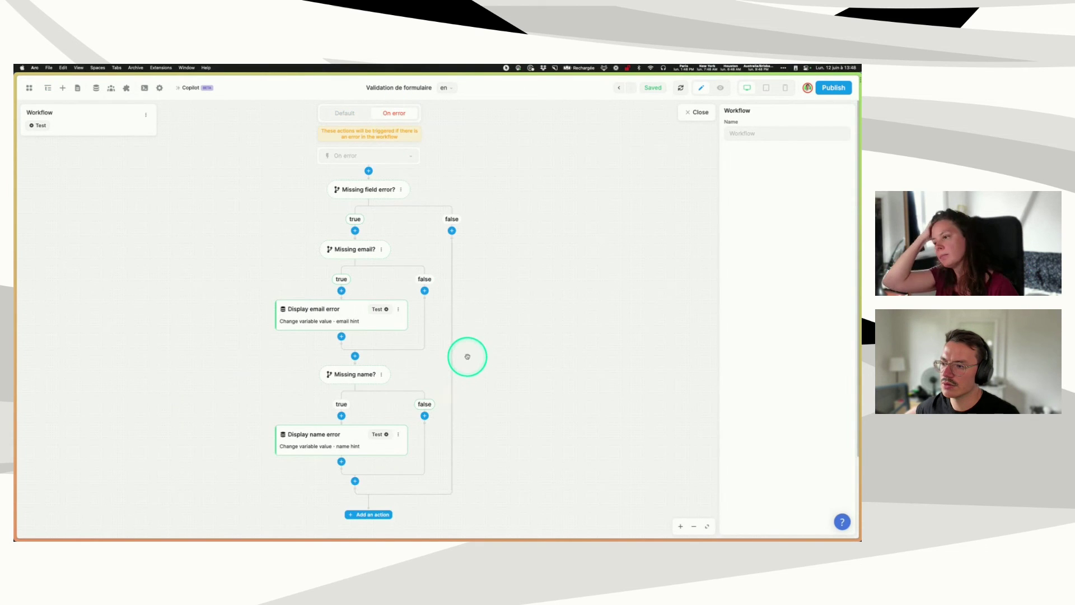
scroll(468, 348, down, 2)
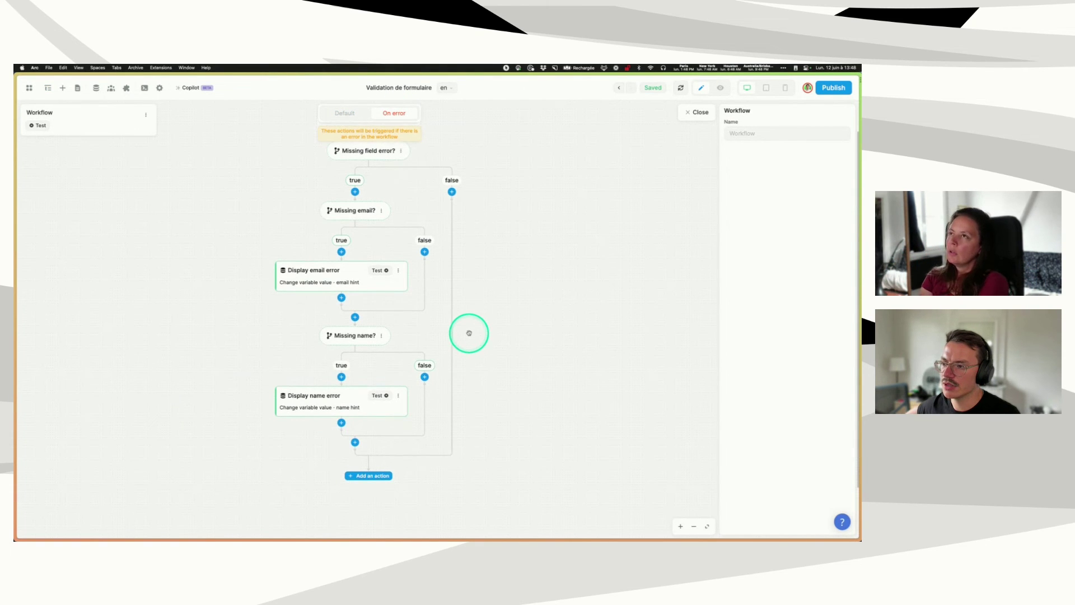
scroll(468, 333, up, 2)
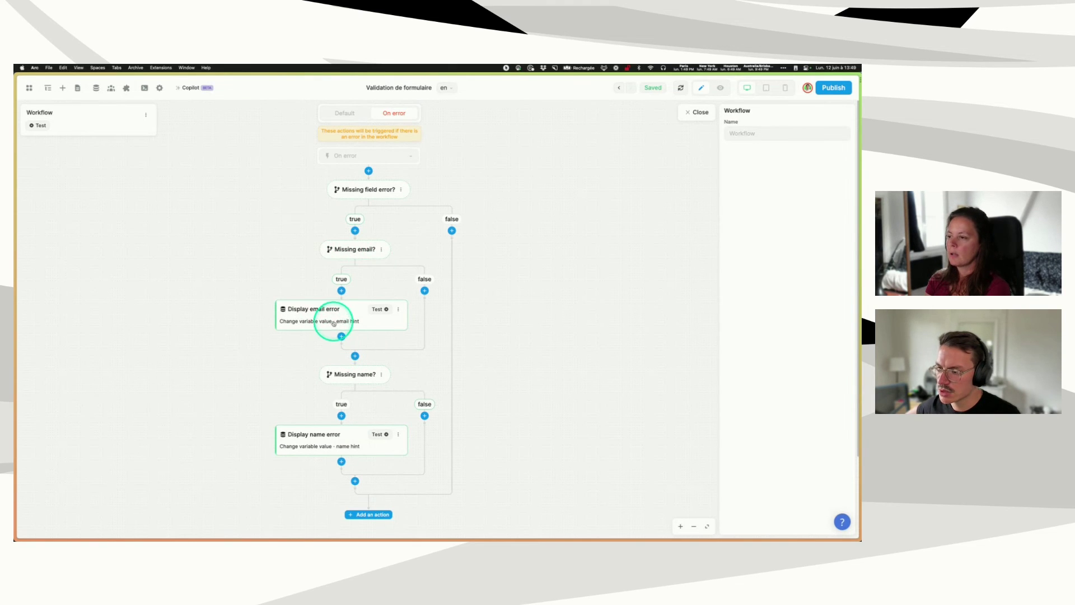
click(372, 189)
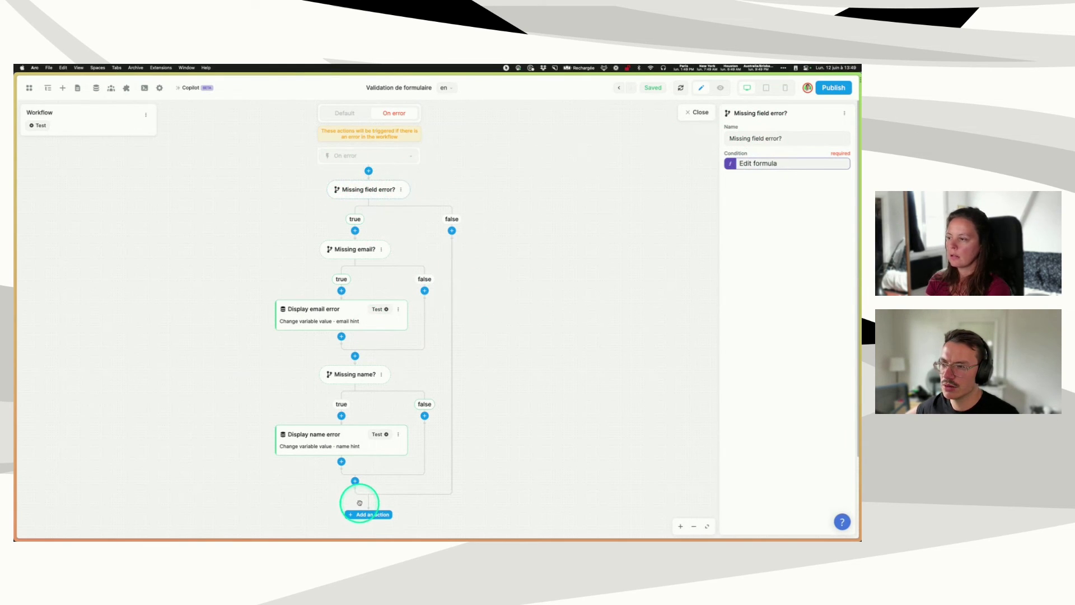
scroll(498, 193, down, 3)
scroll(499, 193, up, 3)
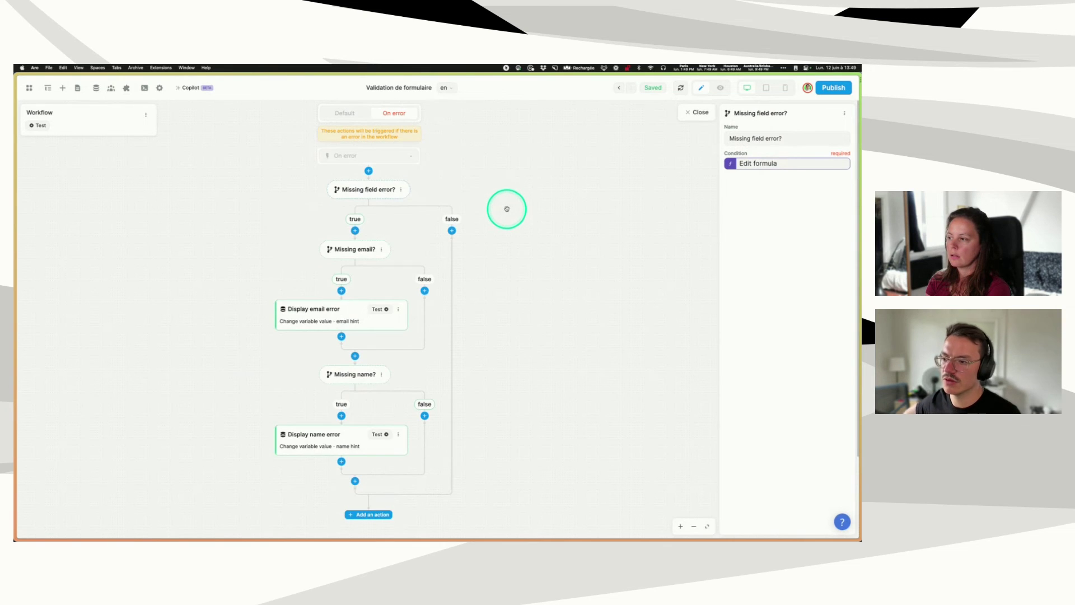
scroll(506, 206, down, 1)
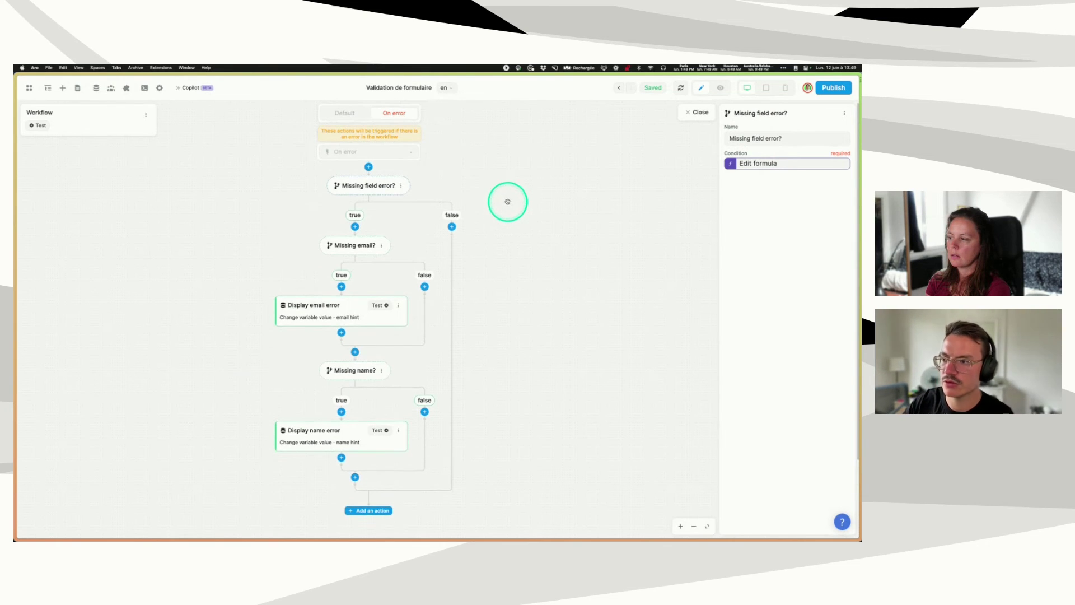
scroll(507, 202, up, 1)
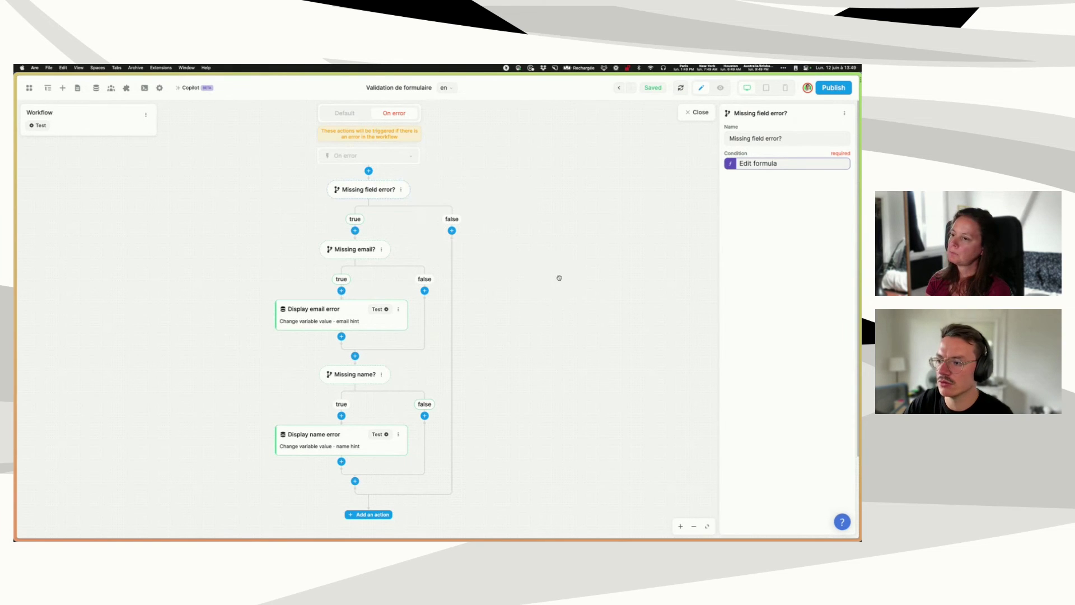
- Inspect the Display name error action, then the Default flow's profile picture size condition
click(319, 442)
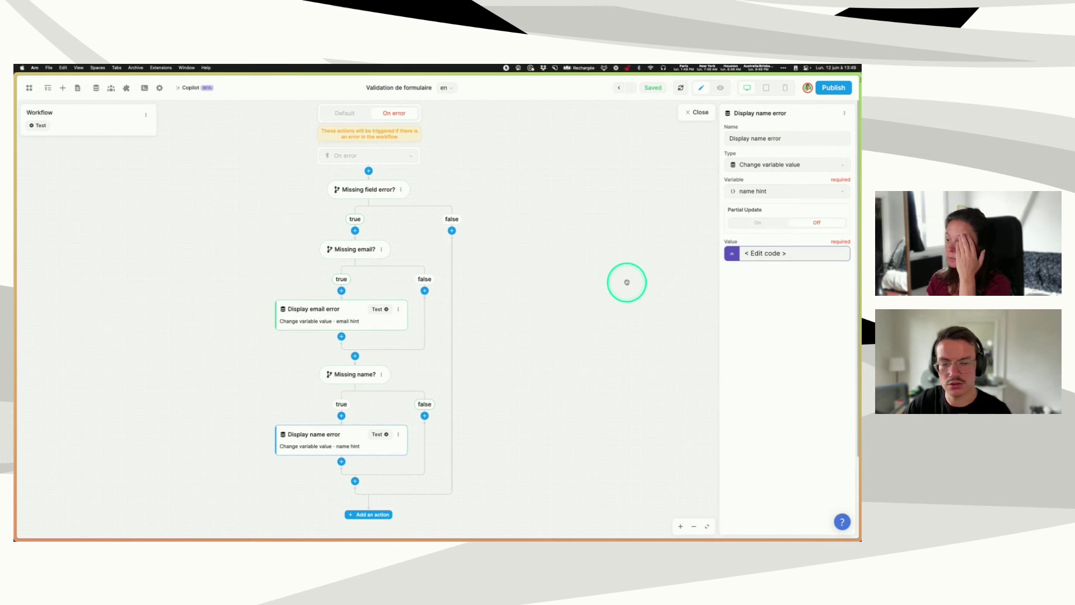
click(339, 113)
click(412, 394)
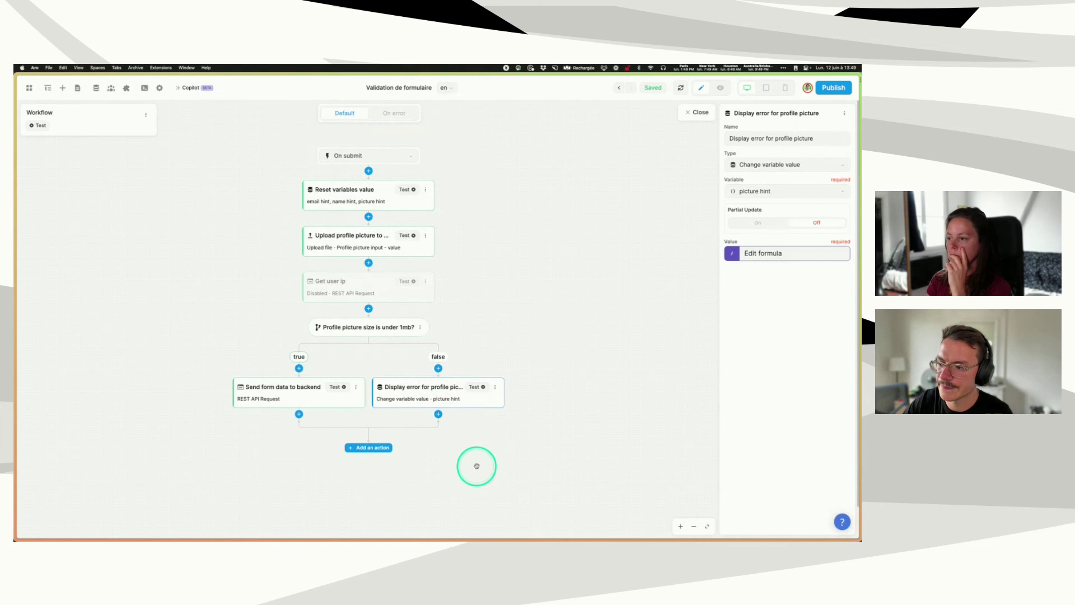
click(391, 110)
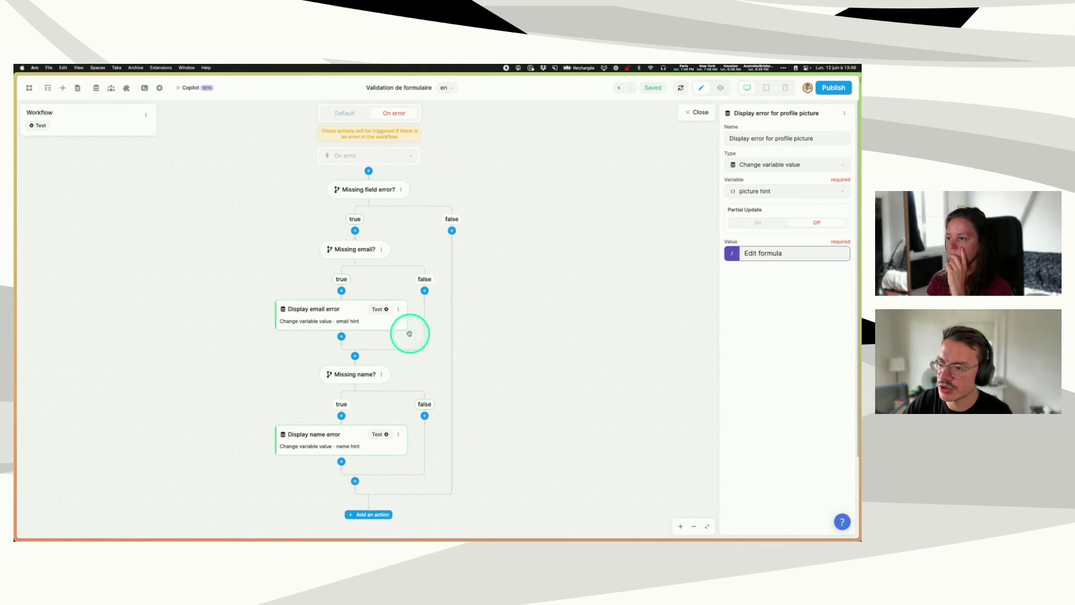
click(330, 115)
click(377, 326)
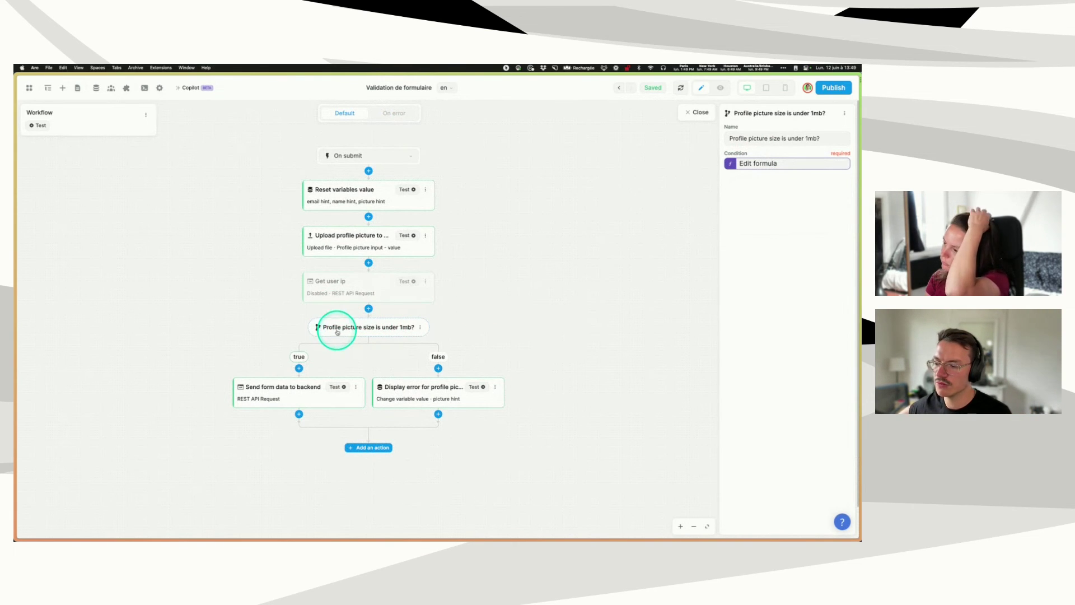
- Review the picture size condition's formula and the profile picture error action's settings
click(772, 164)
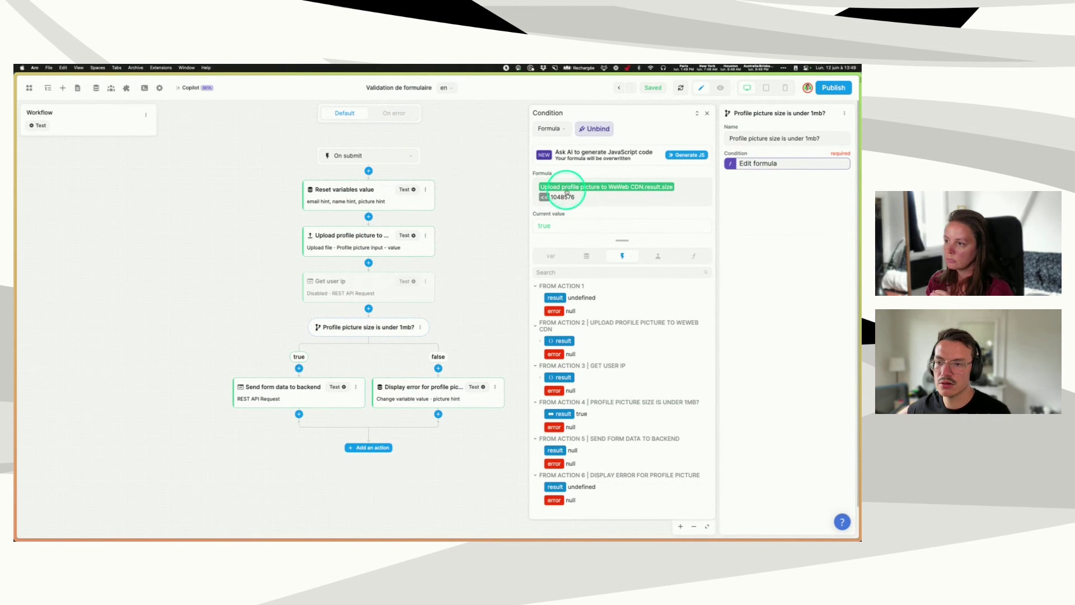
click(707, 113)
click(420, 393)
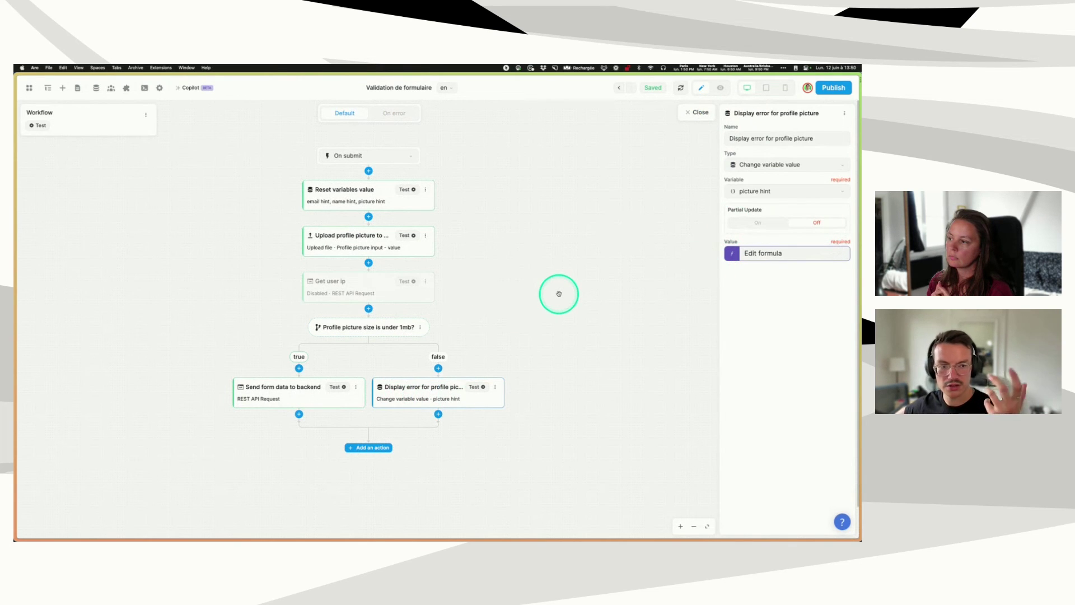
- Compare the On error flow with the default on-submit flow, then close the workflow editor
click(394, 113)
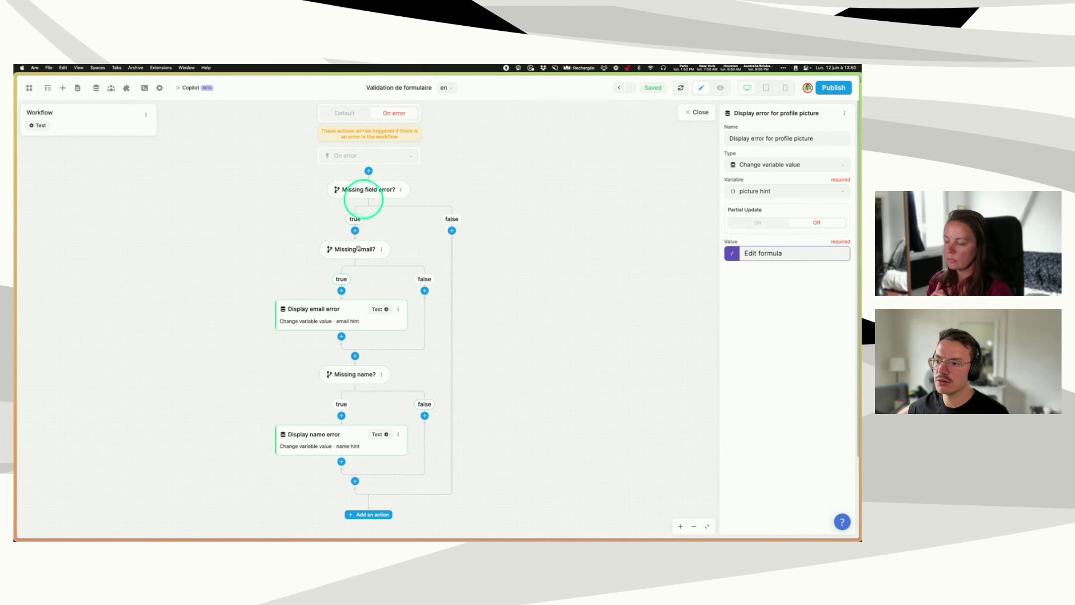
mouse_move(304, 534)
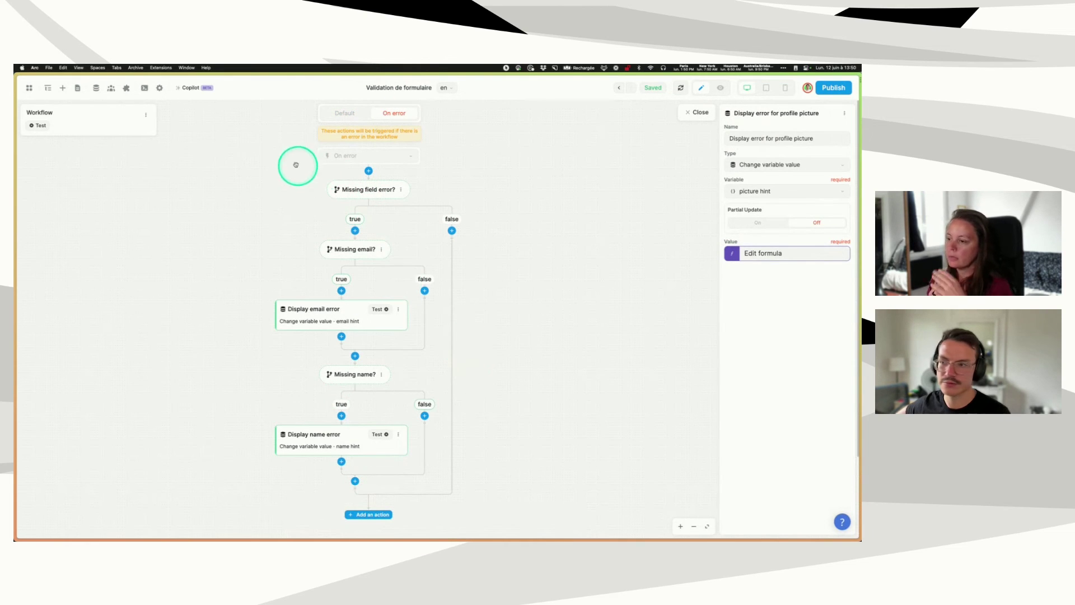
click(345, 113)
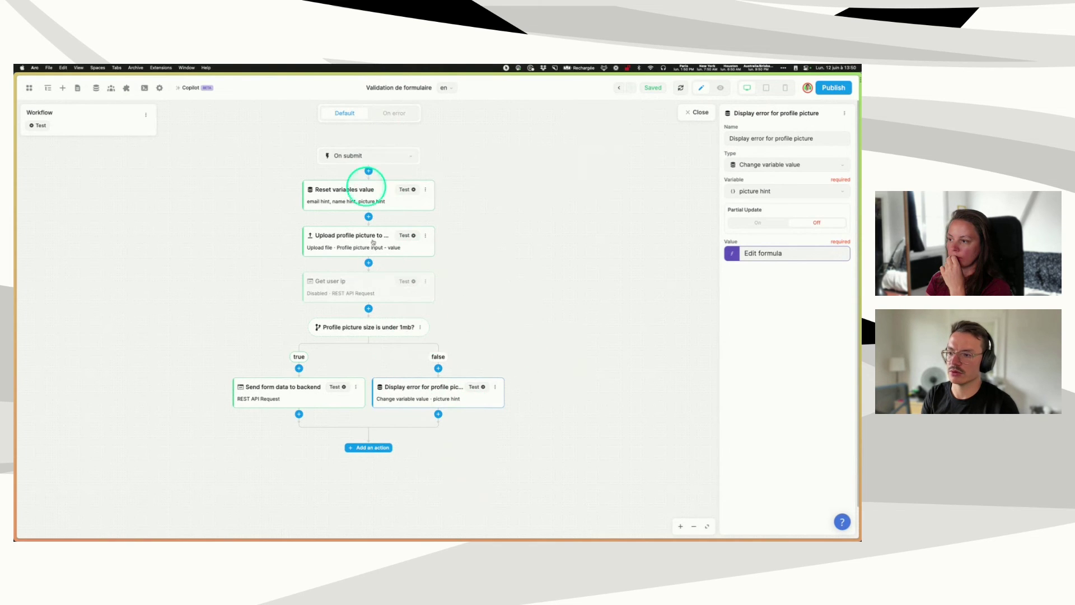
click(397, 111)
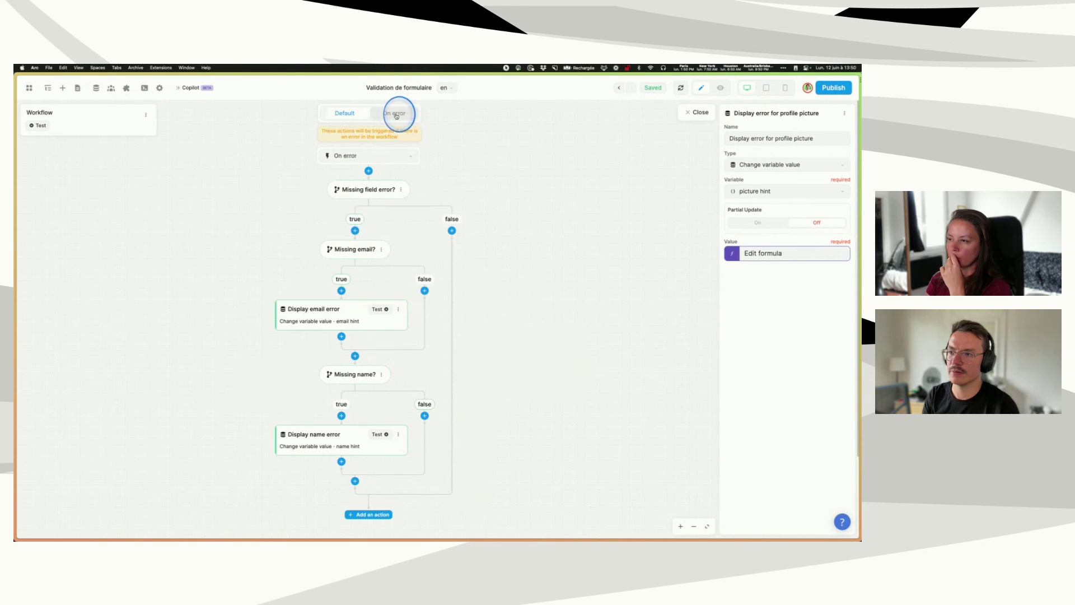
click(343, 114)
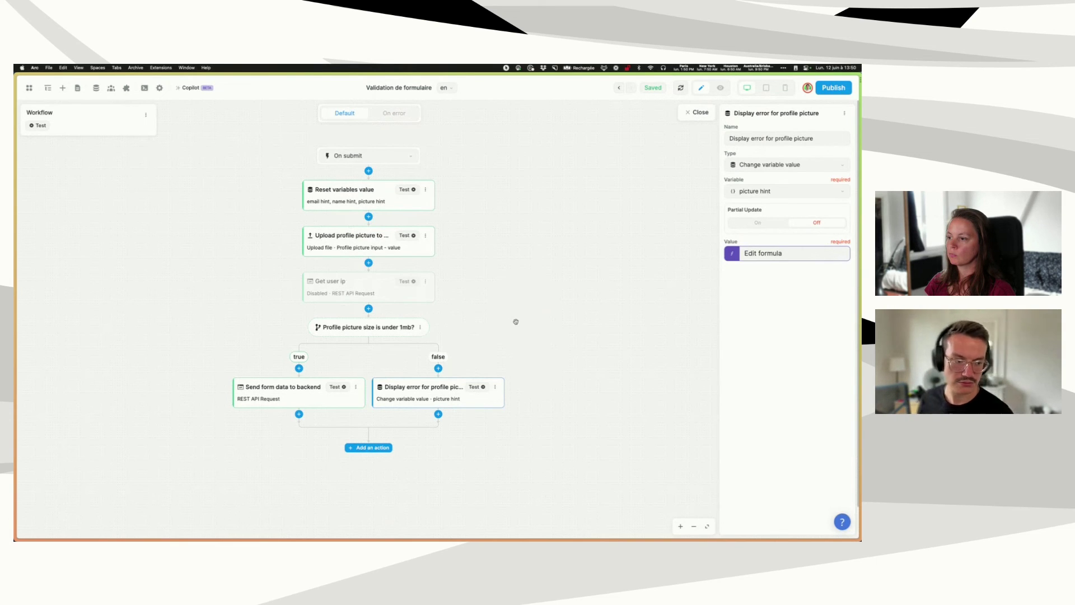
click(695, 113)
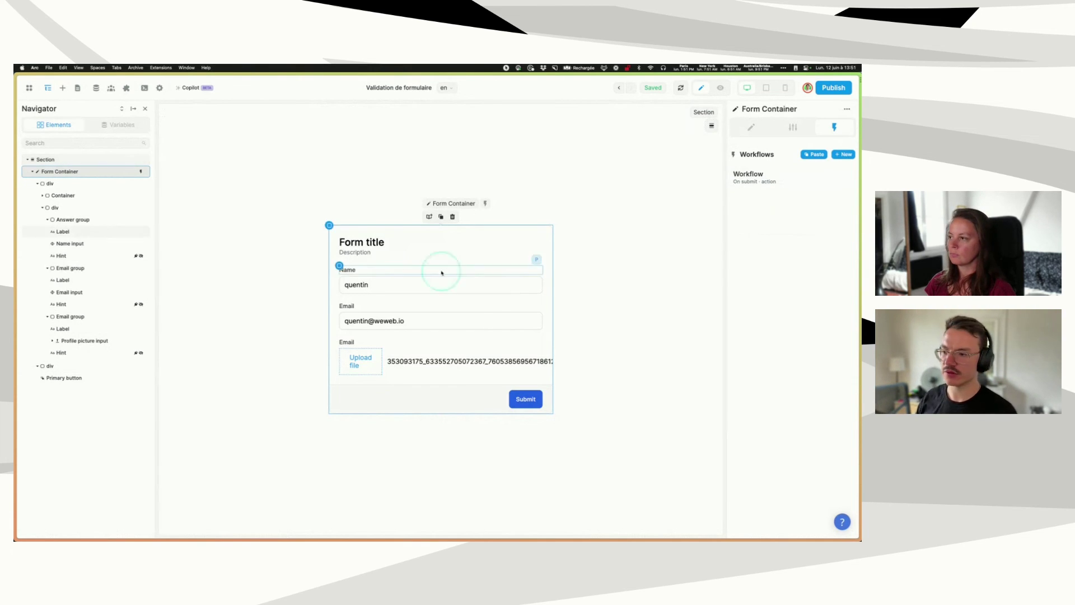
- In preview, clear the Name and Email fields and submit to trigger the missing-field hints
click(720, 88)
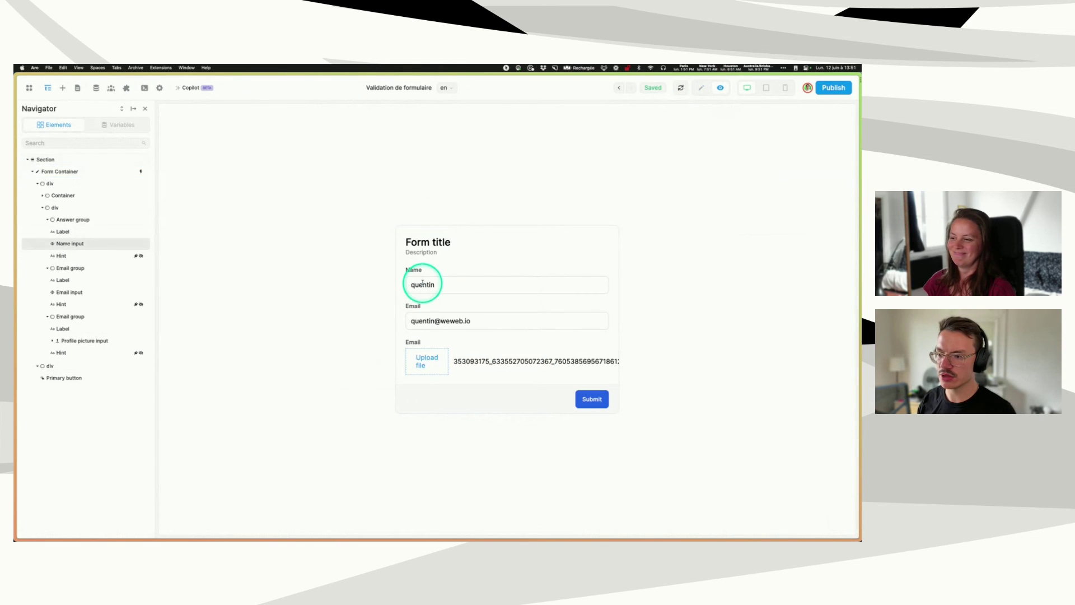
key(BackSpace)
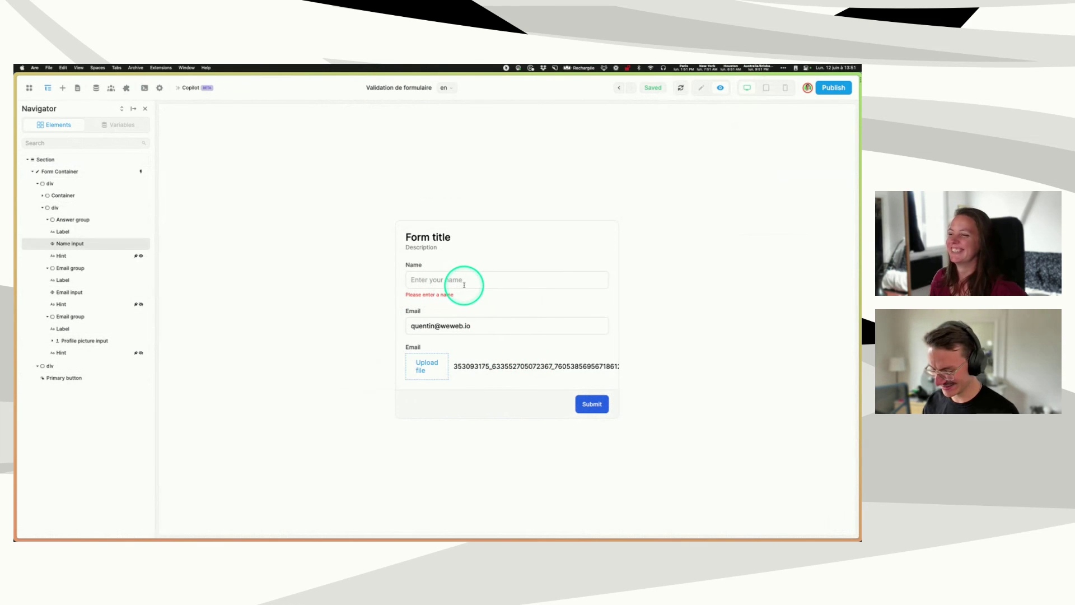
triple_click(458, 324)
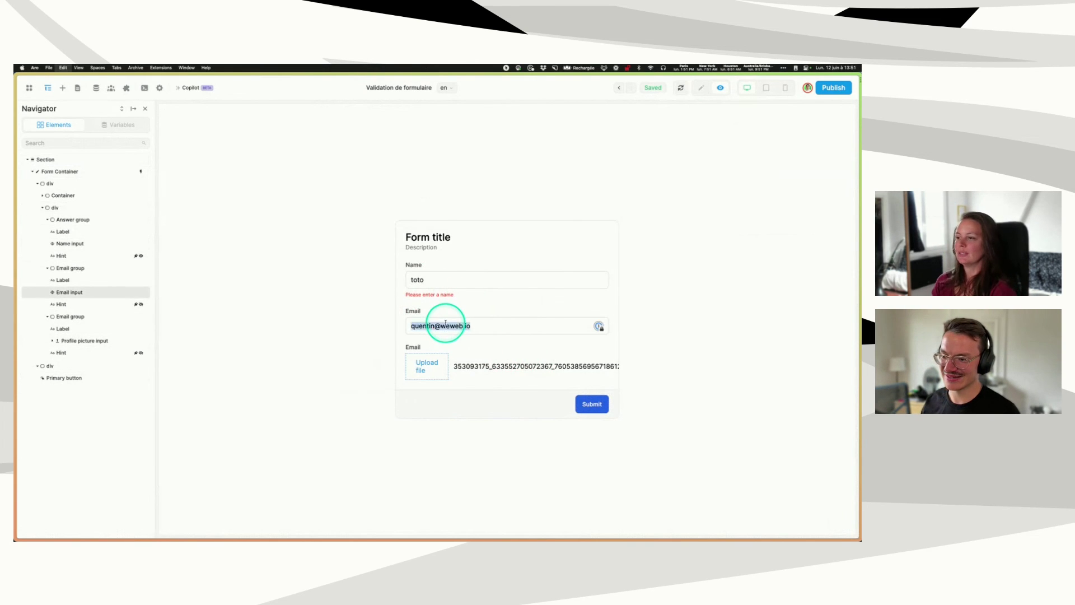
key(BackSpace)
click(592, 403)
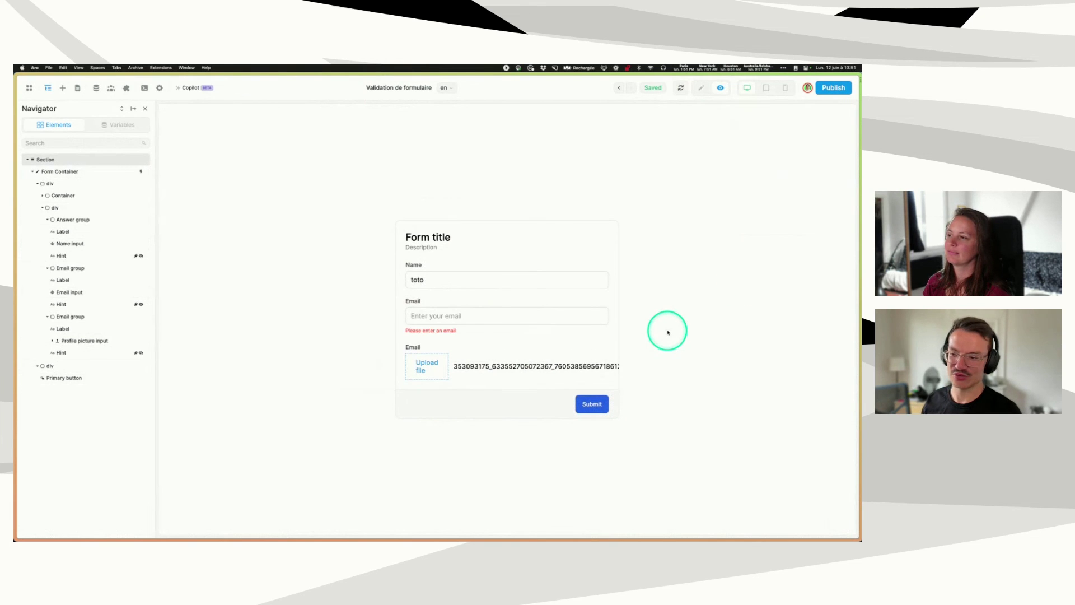
- Restore the email, upload Pizigani_1367_Chart_1MB.jpg and submit to show the oversized-picture hint
click(458, 315)
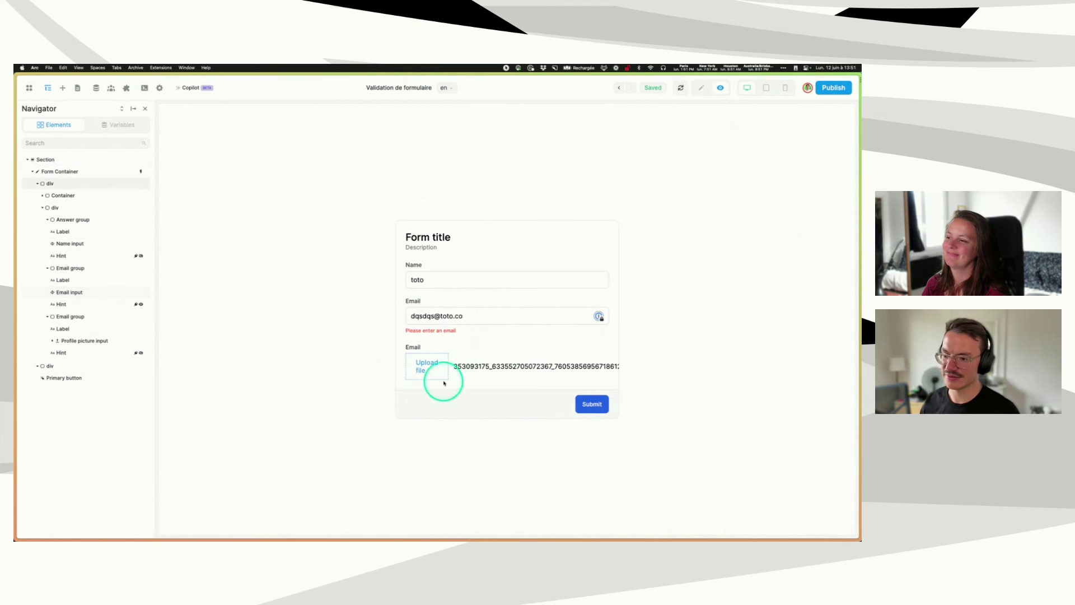
click(431, 368)
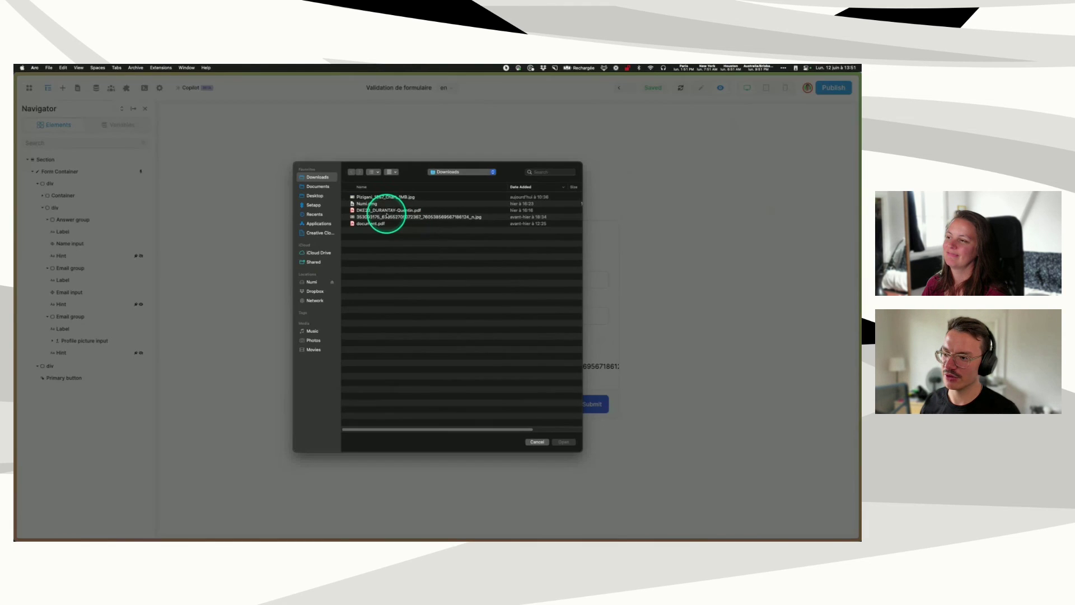
click(390, 200)
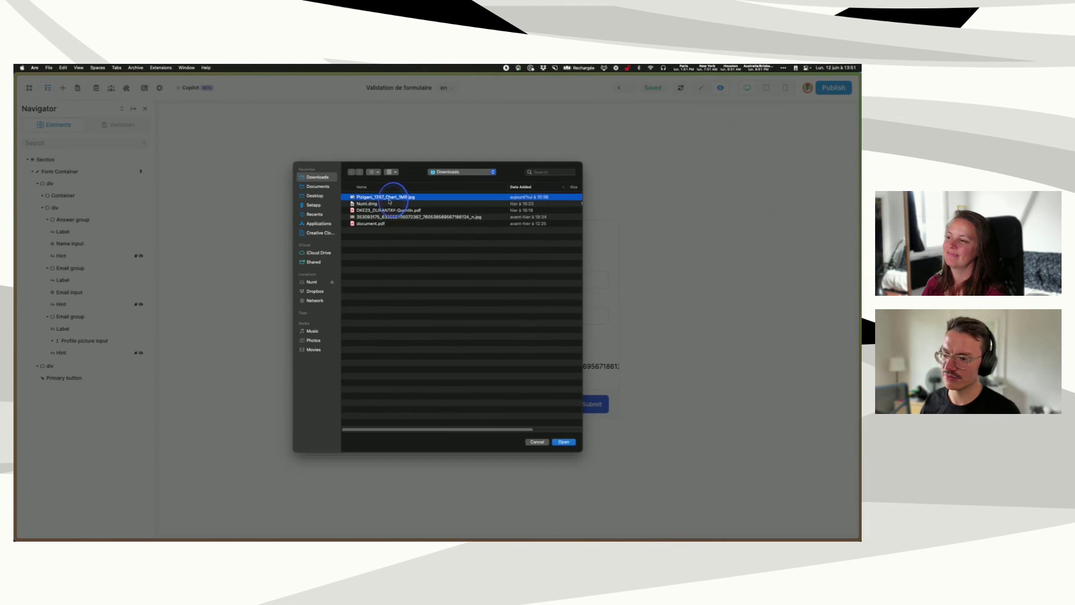
double_click(390, 201)
click(597, 405)
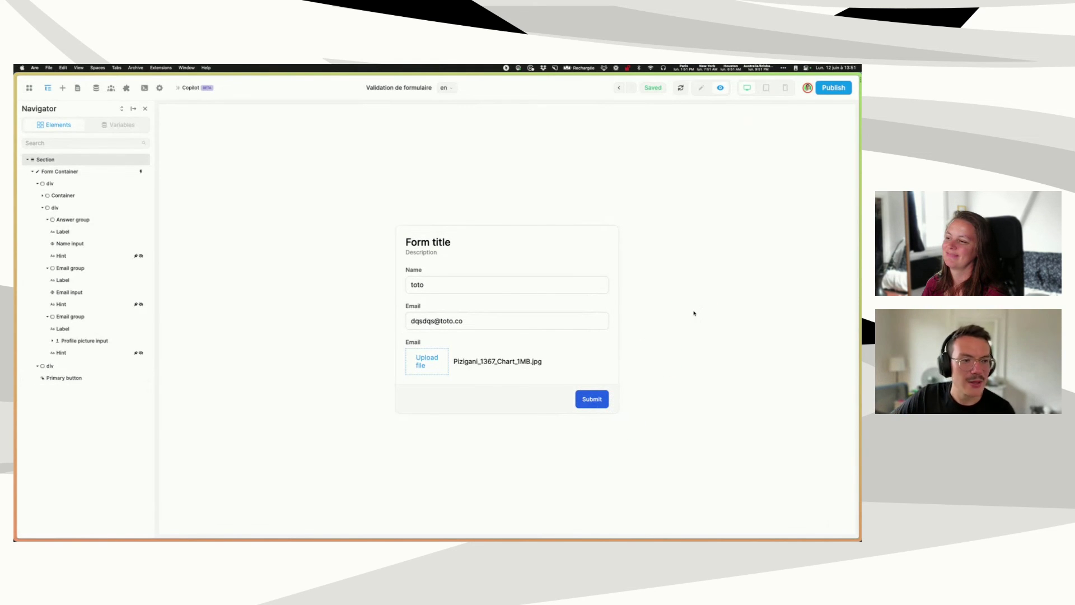
click(680, 313)
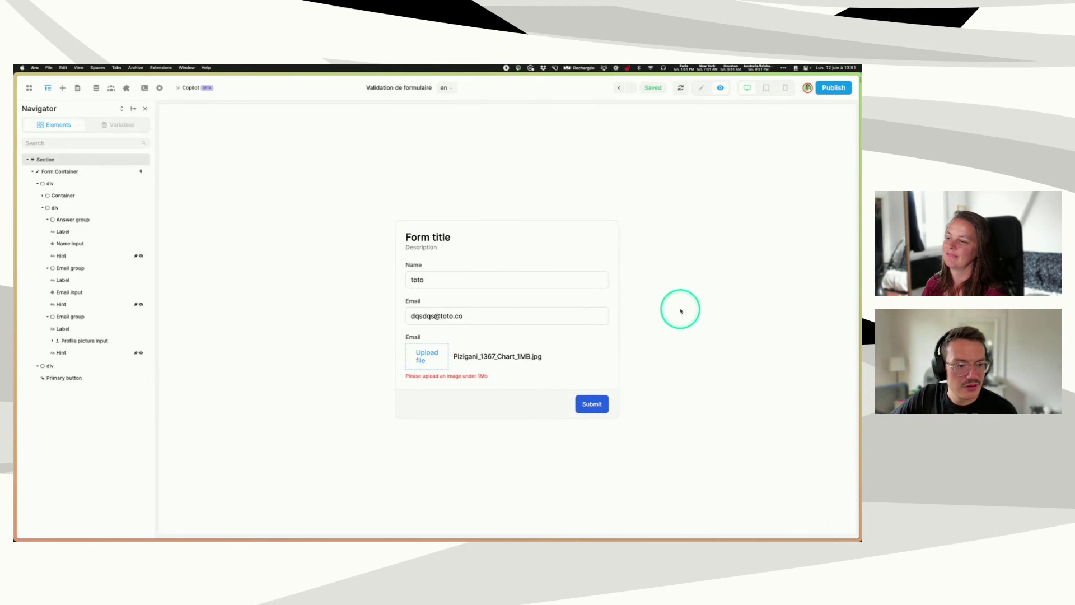